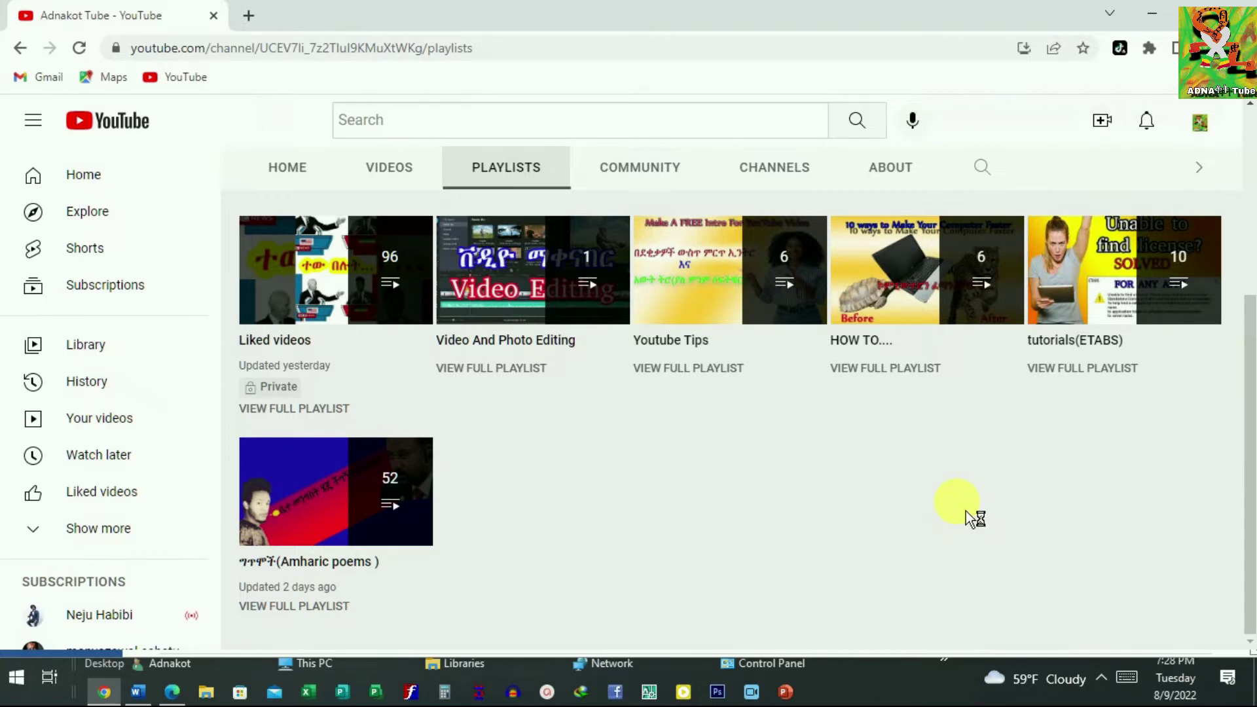
Minimize the YouTube browser, start a blank Word document, and close the Edge window
click(1153, 22)
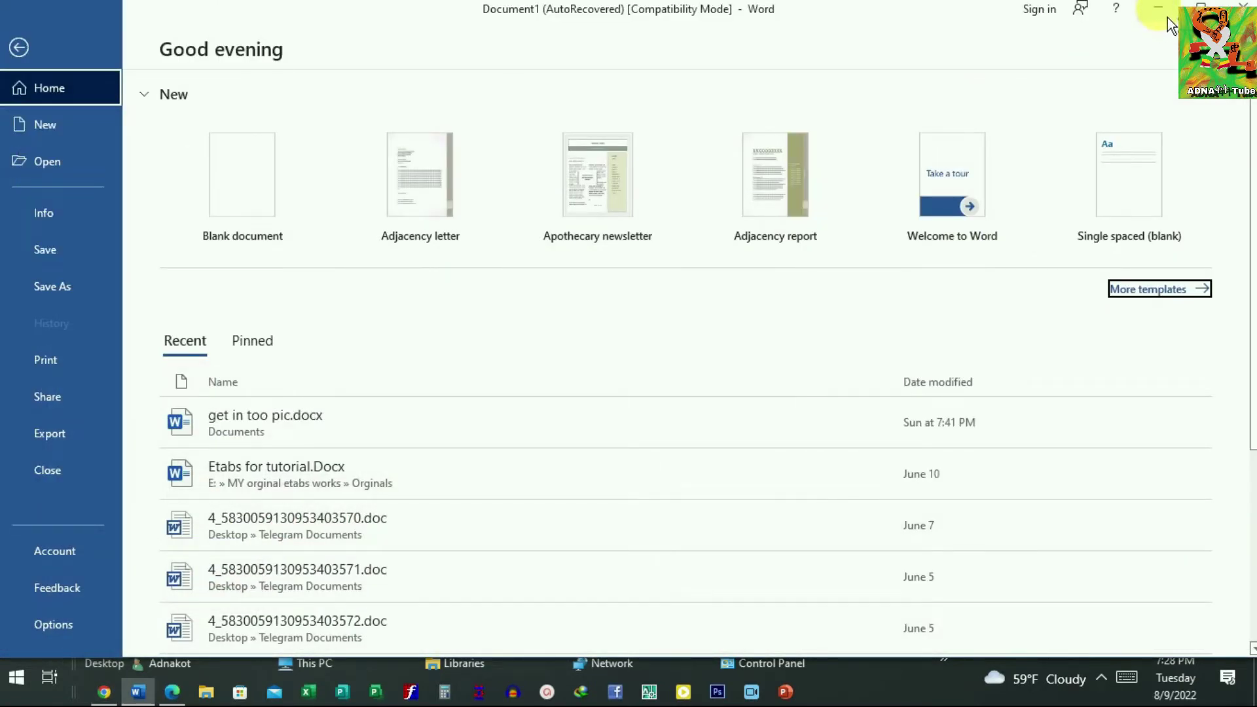
click(278, 209)
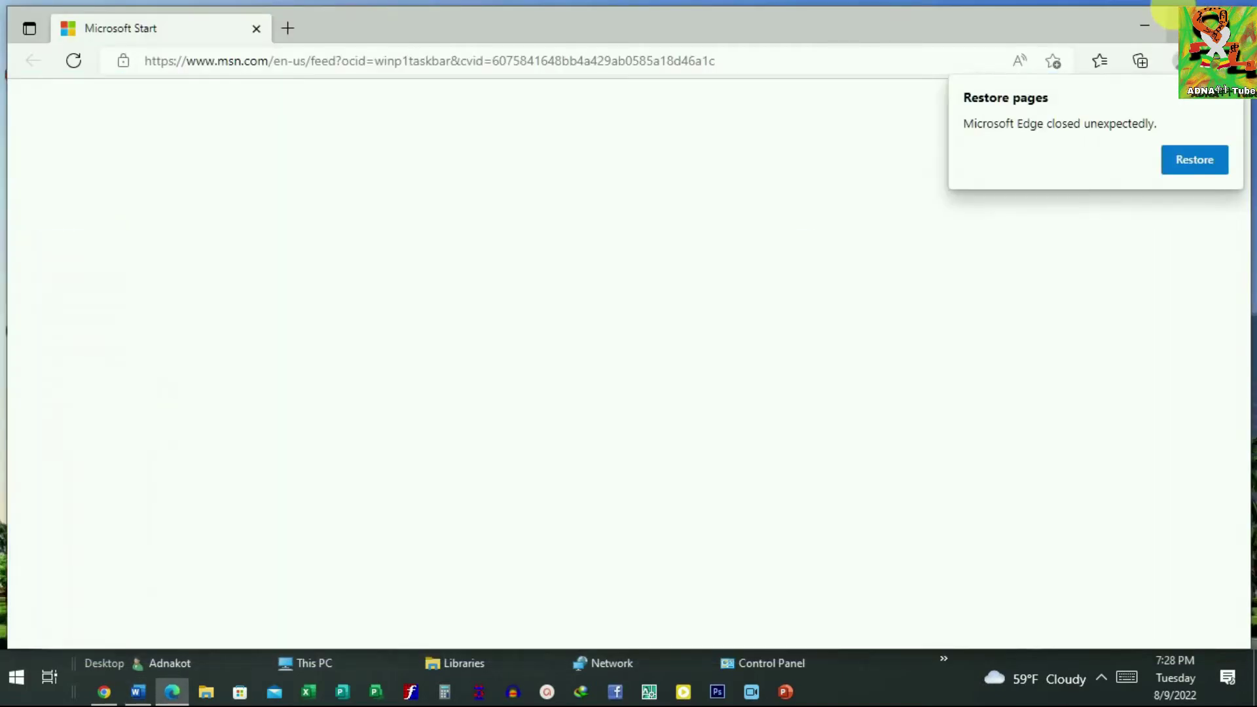
click(1154, 34)
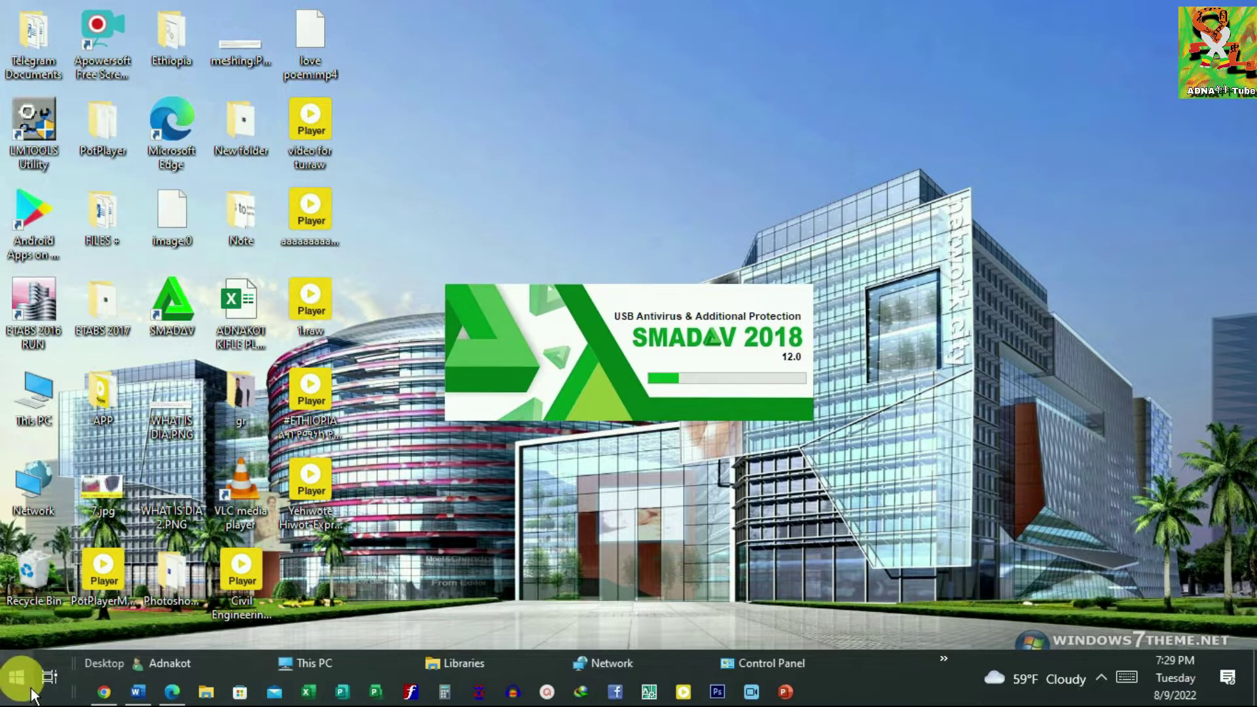
right_click(31, 690)
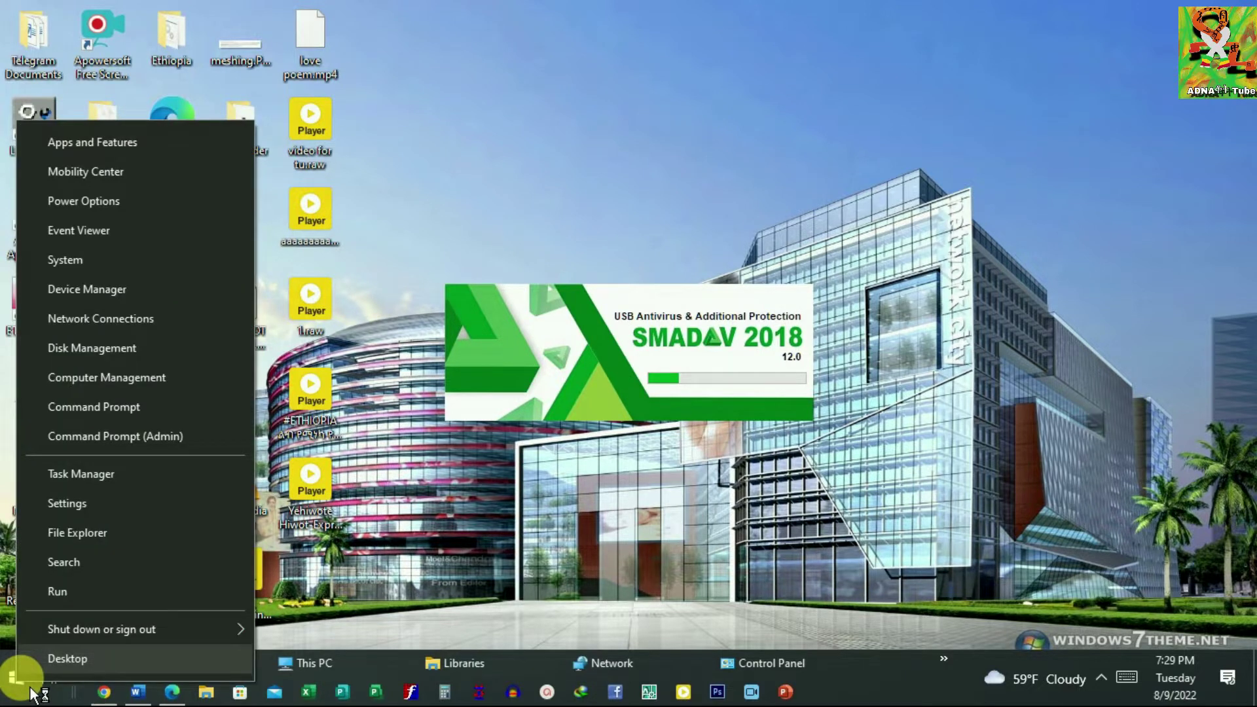
click(91, 567)
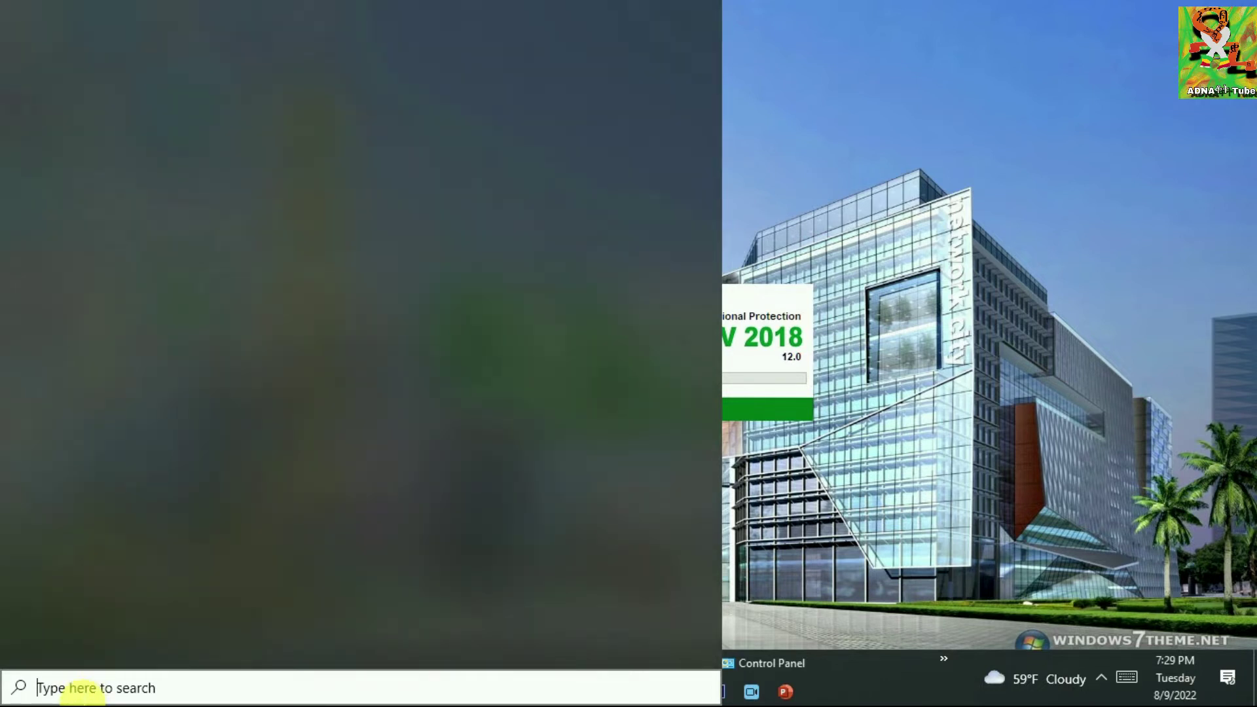
text(mi)
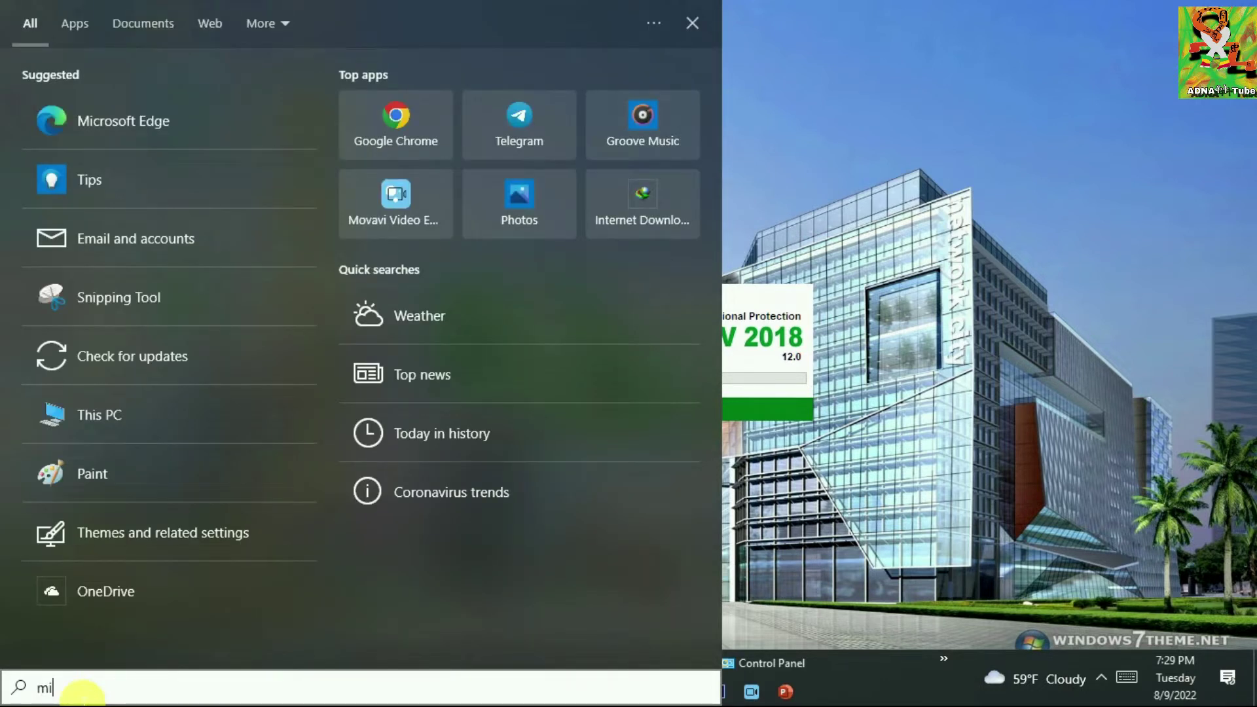
text(cro)
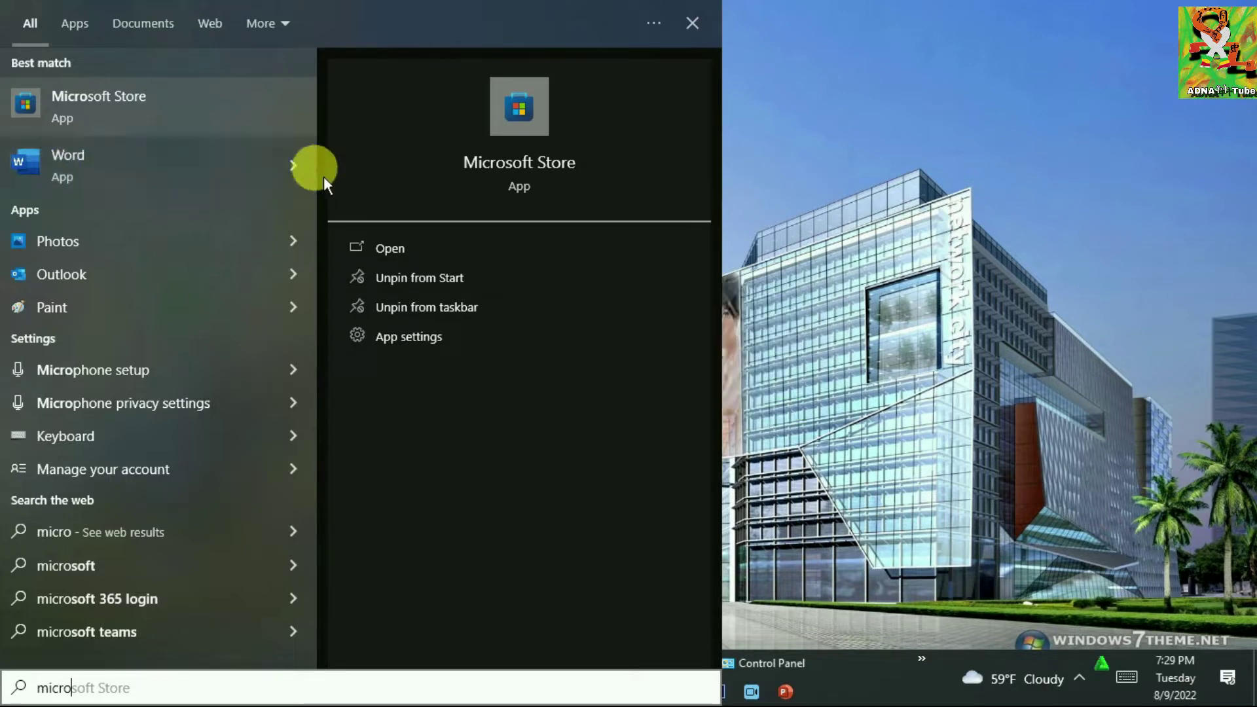
click(704, 26)
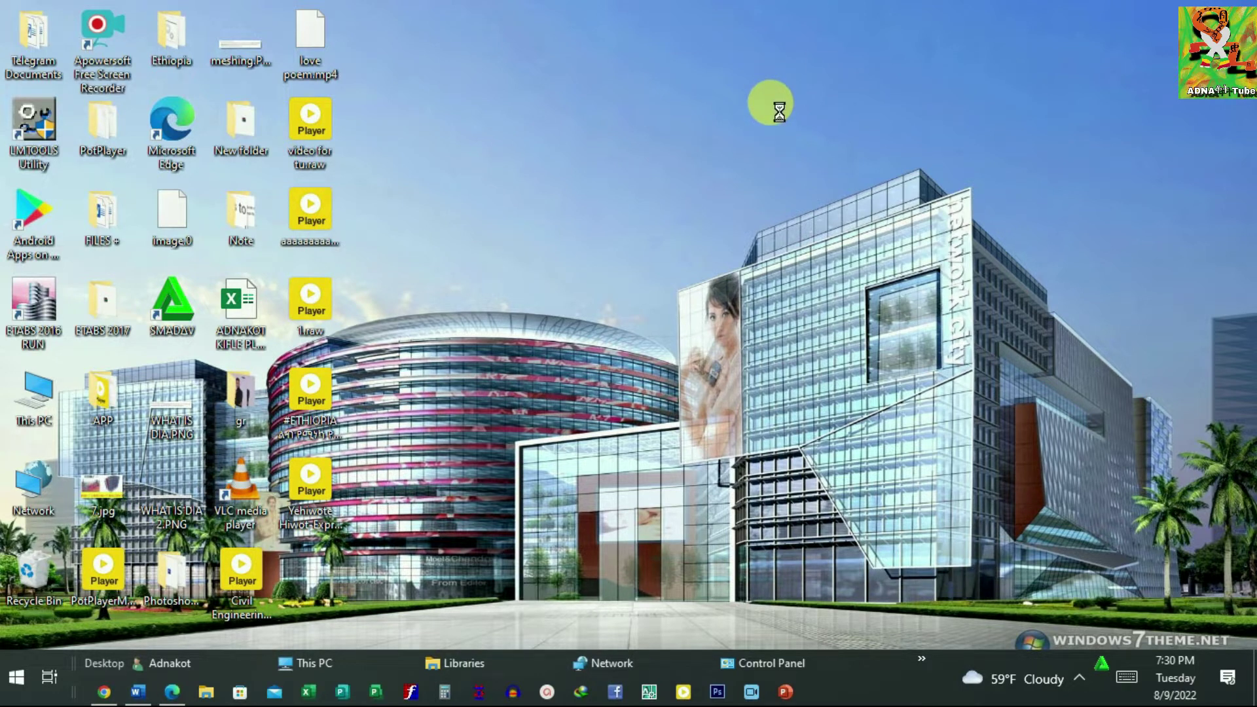
right_click(779, 112)
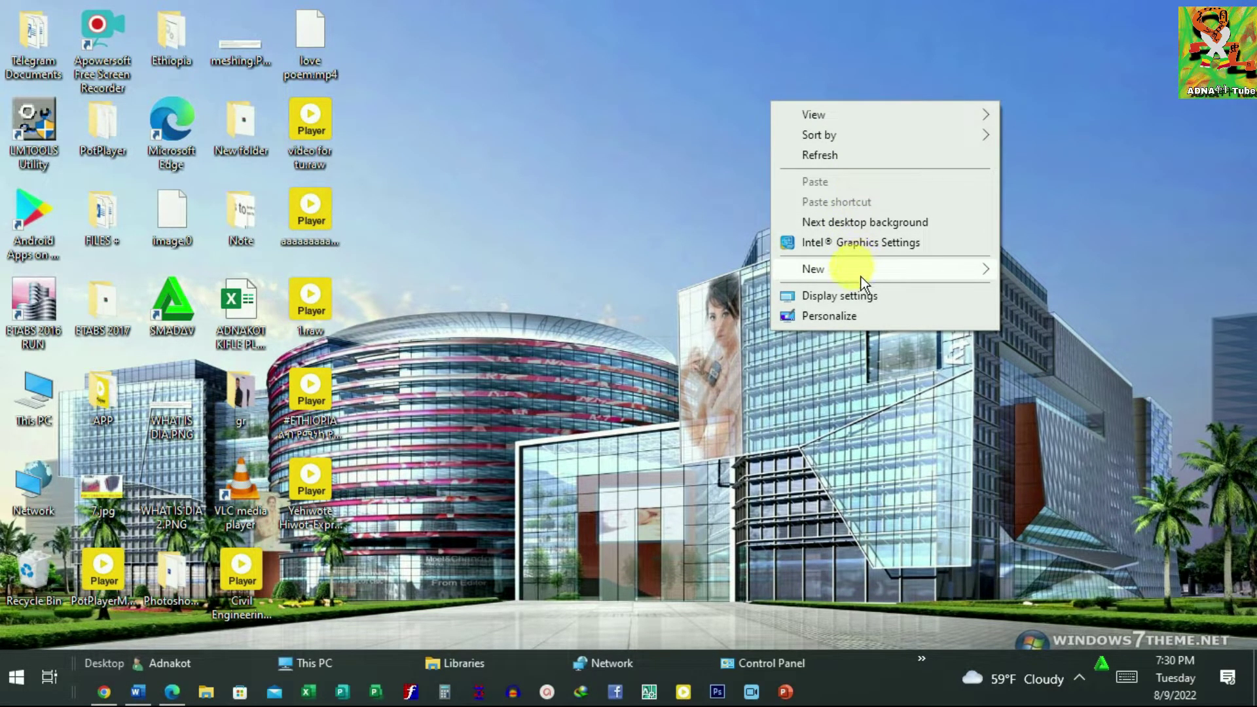
mouse_move(865, 269)
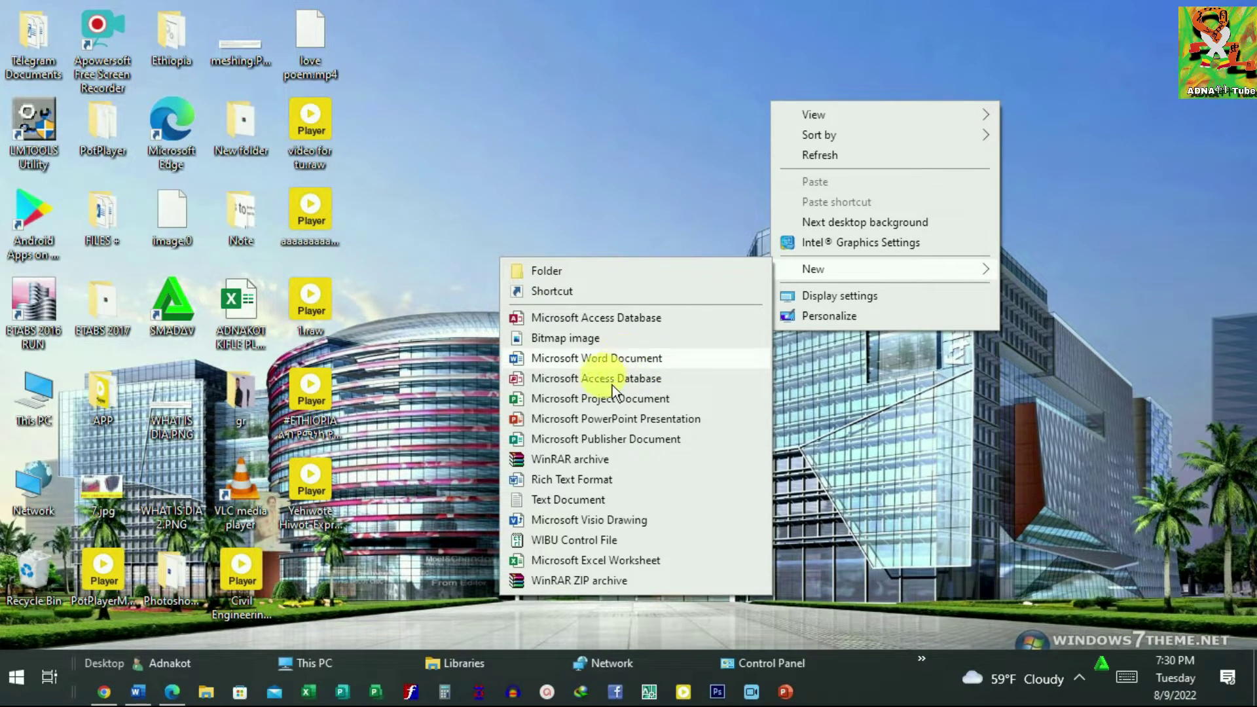
Bring Word to the front and create a new blank document from its start screen
click(138, 692)
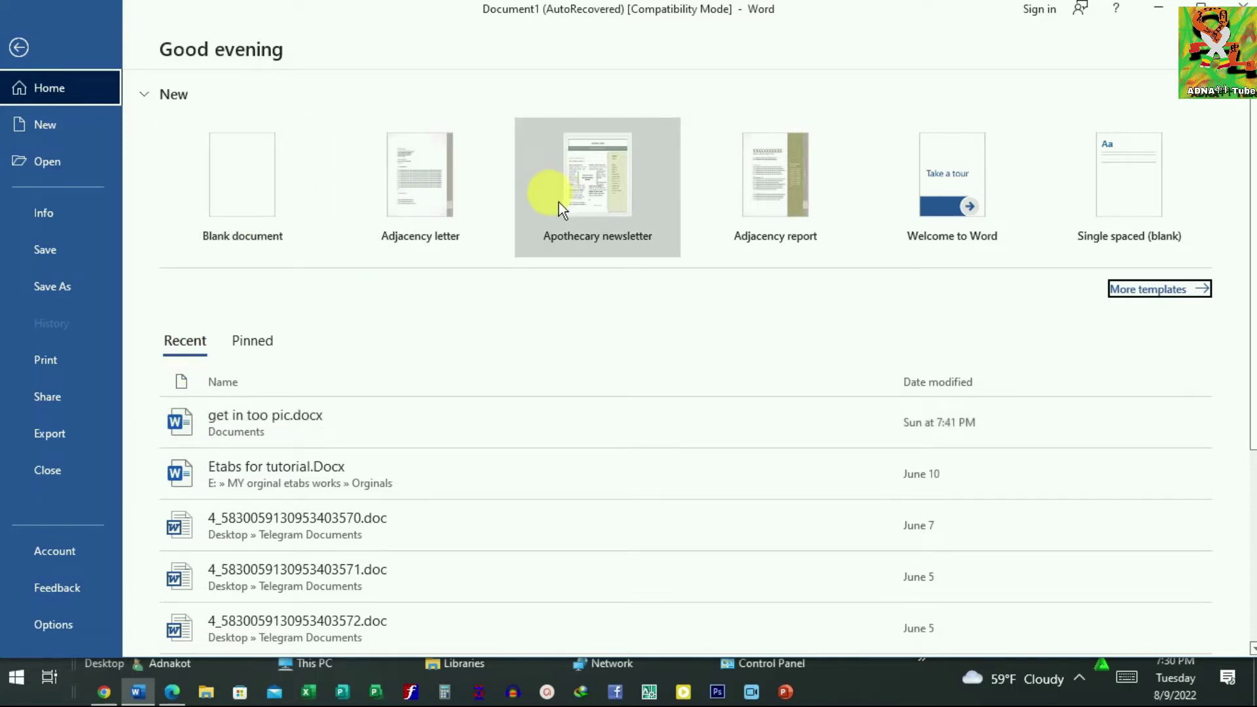
scroll(474, 192, down, 1)
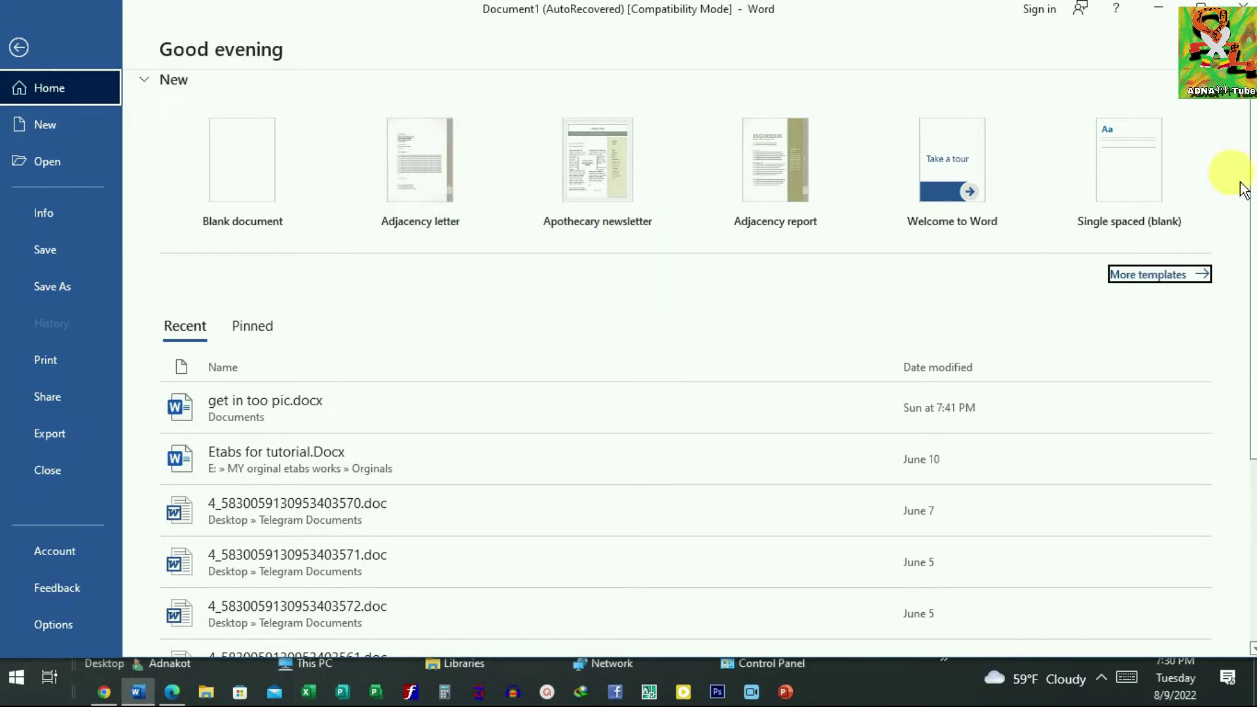
click(257, 167)
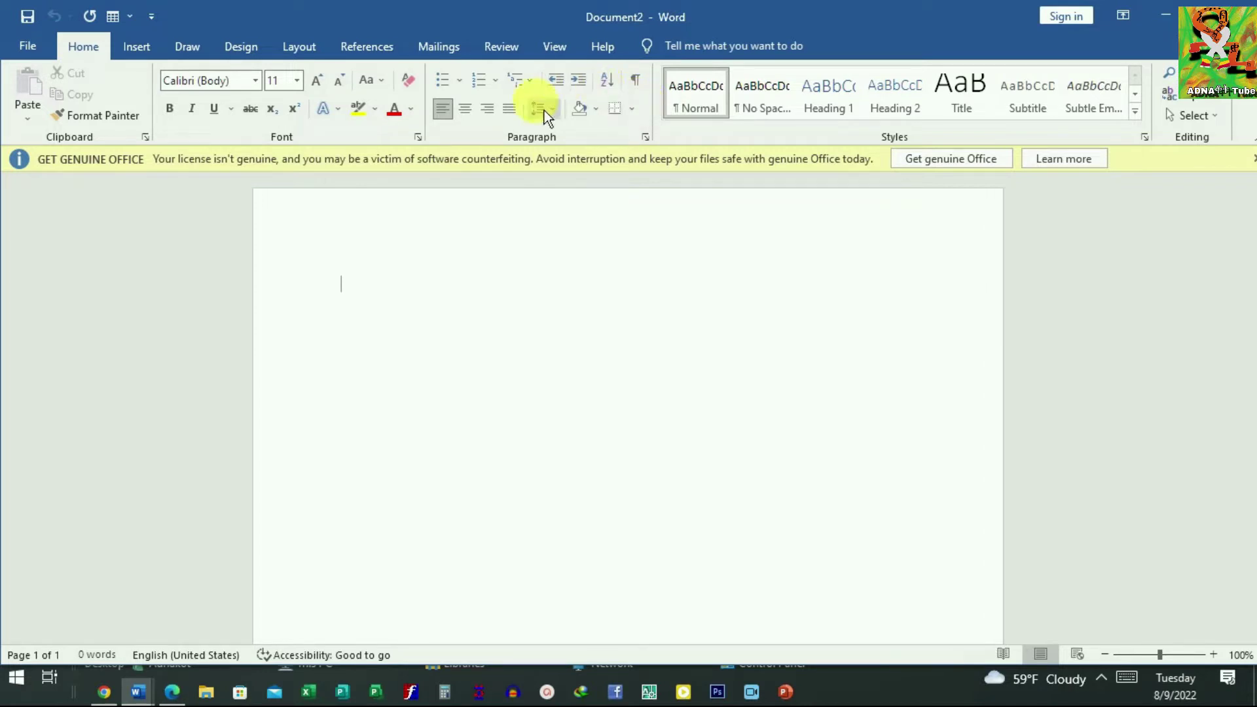
Switch the blank document's ribbon to the Insert tab
click(151, 57)
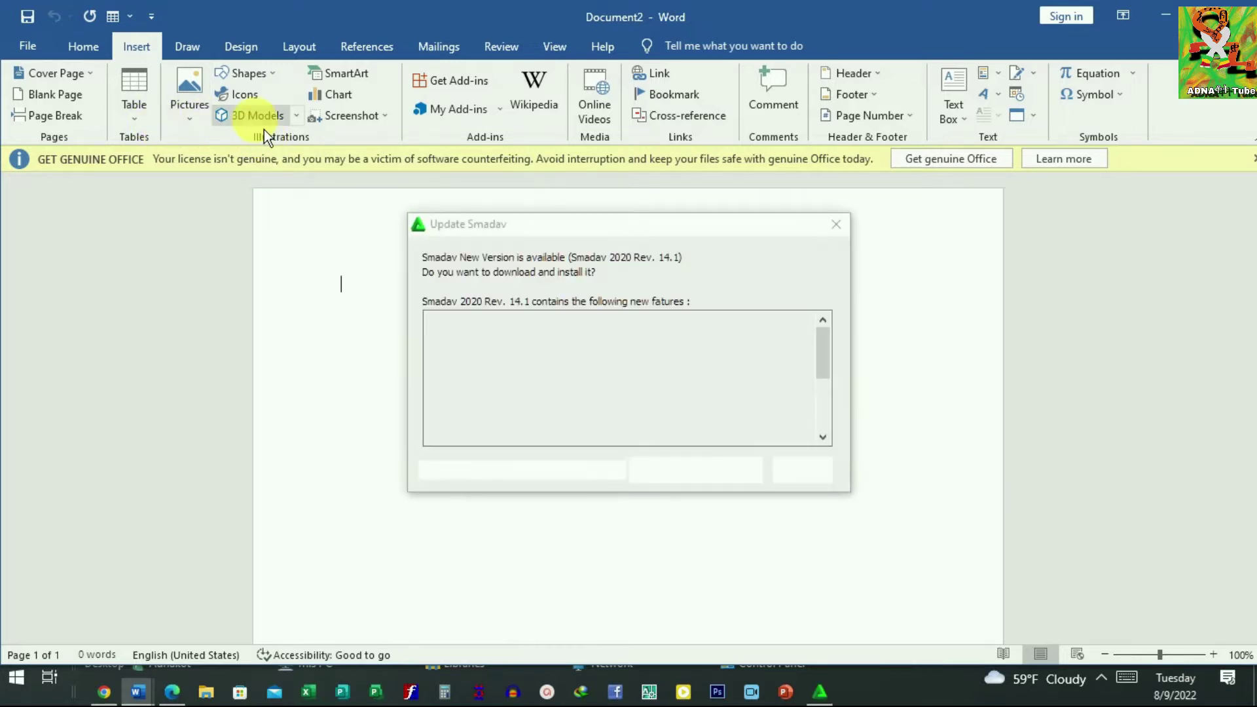
Close the Smadav update prompt covering Document2
click(844, 235)
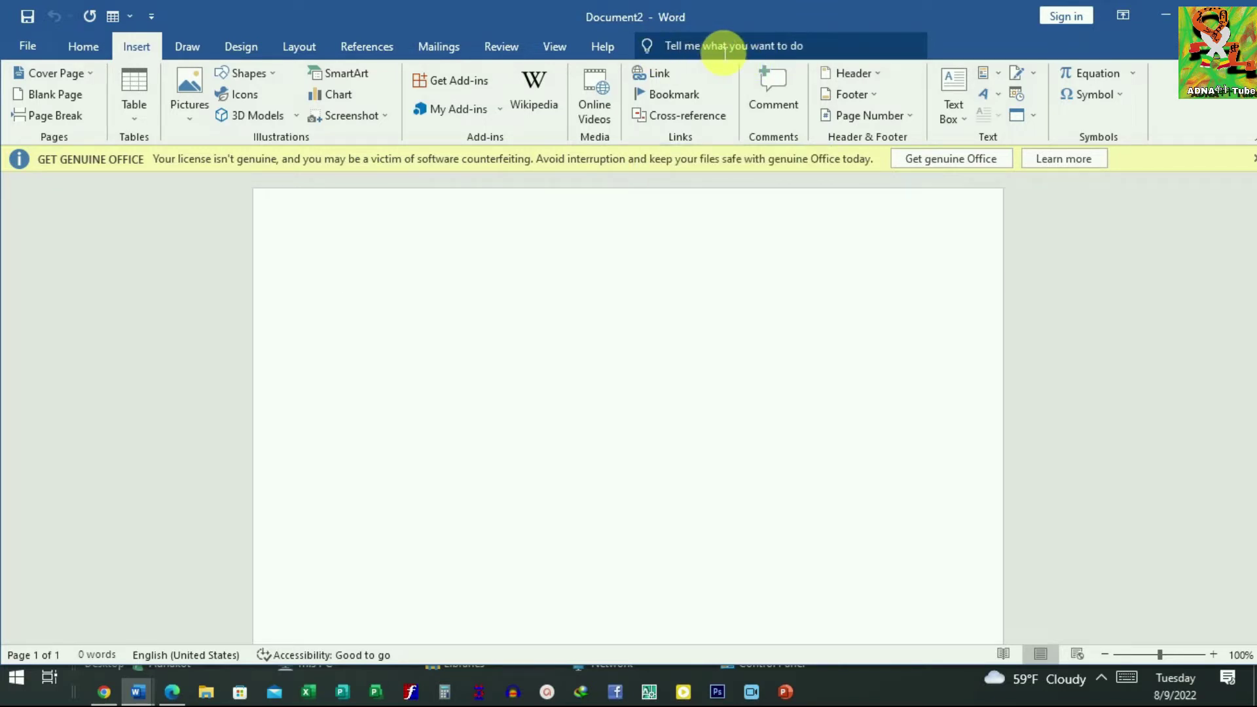
Turn on the rulers via a 'Ruler' search, then type a 'Name' line of dashes
click(745, 51)
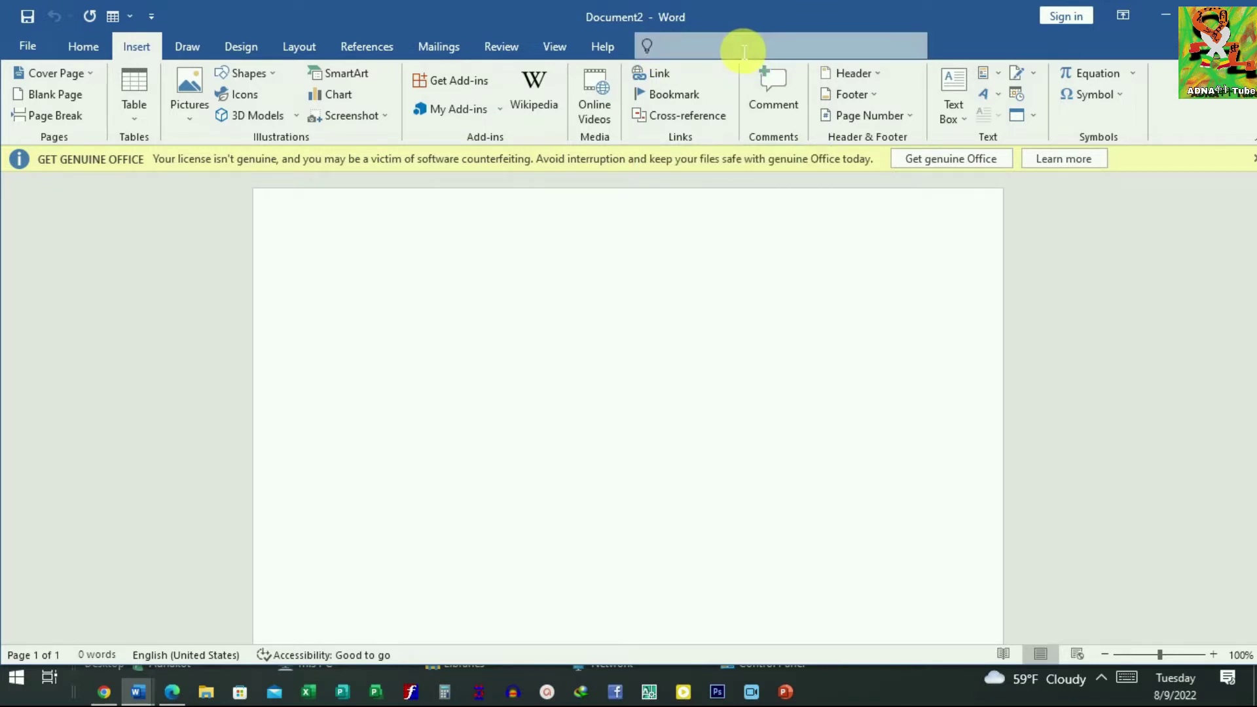
text(R)
text(u)
text(l)
text(er)
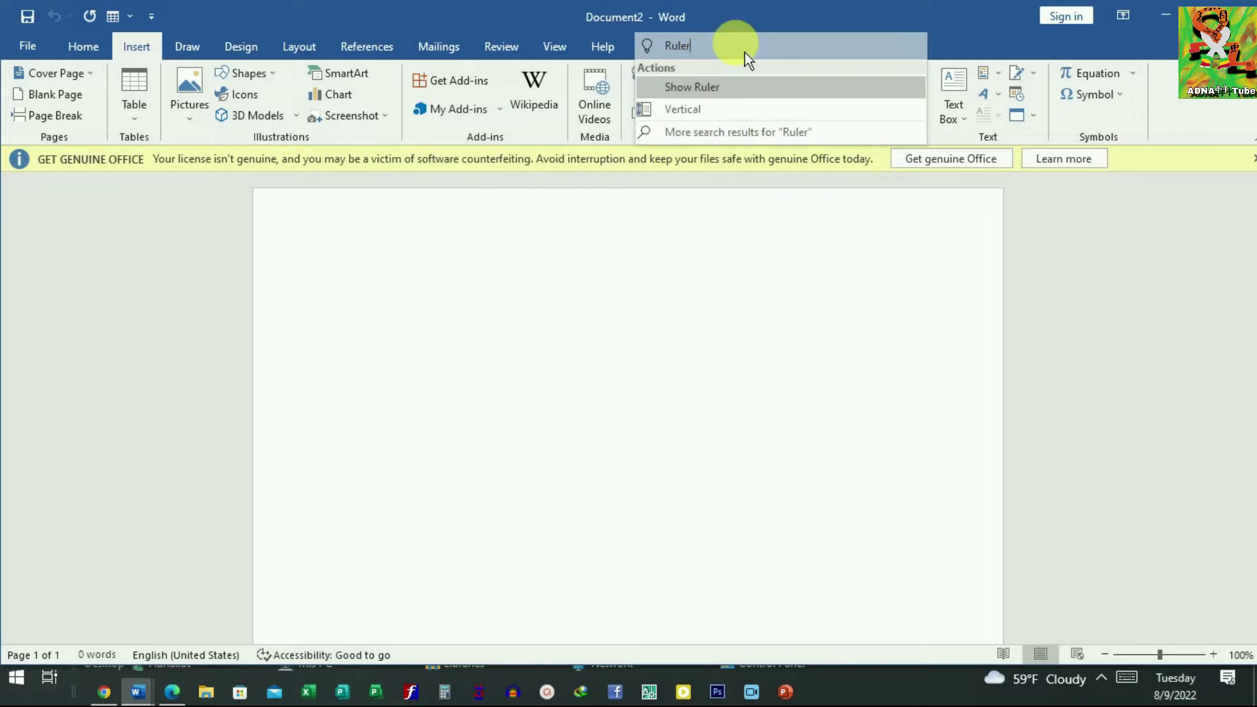
click(735, 93)
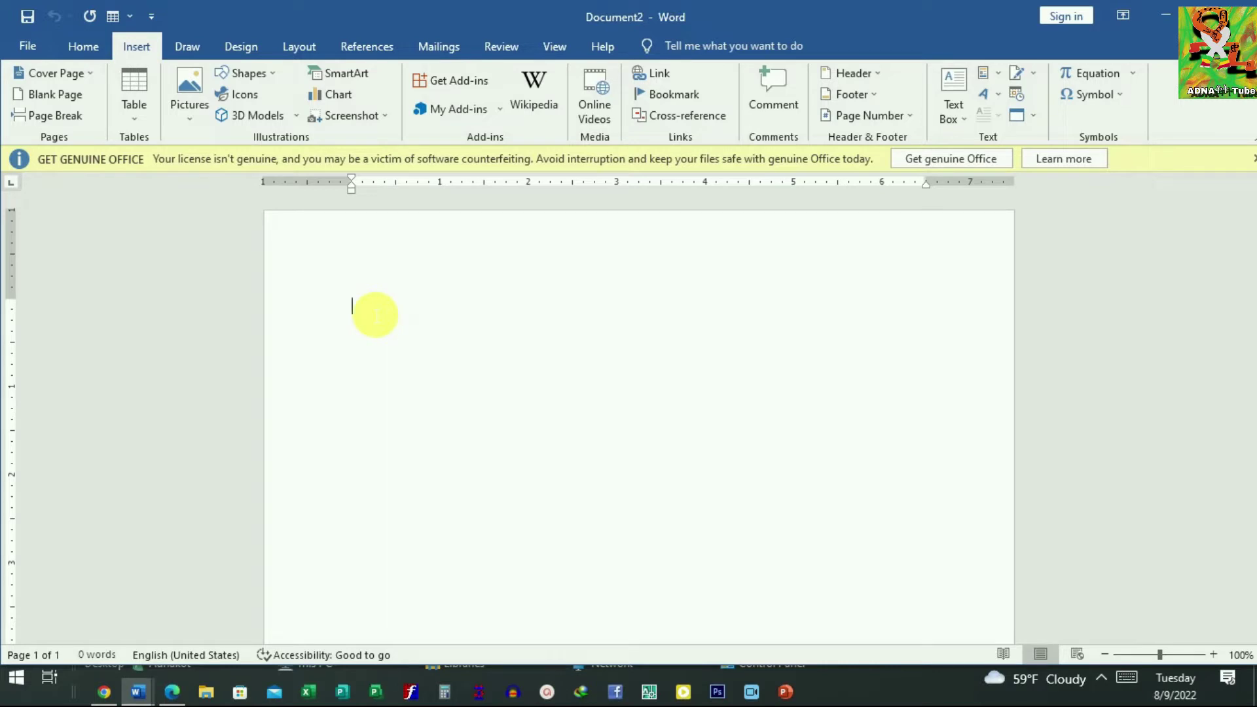
text(N)
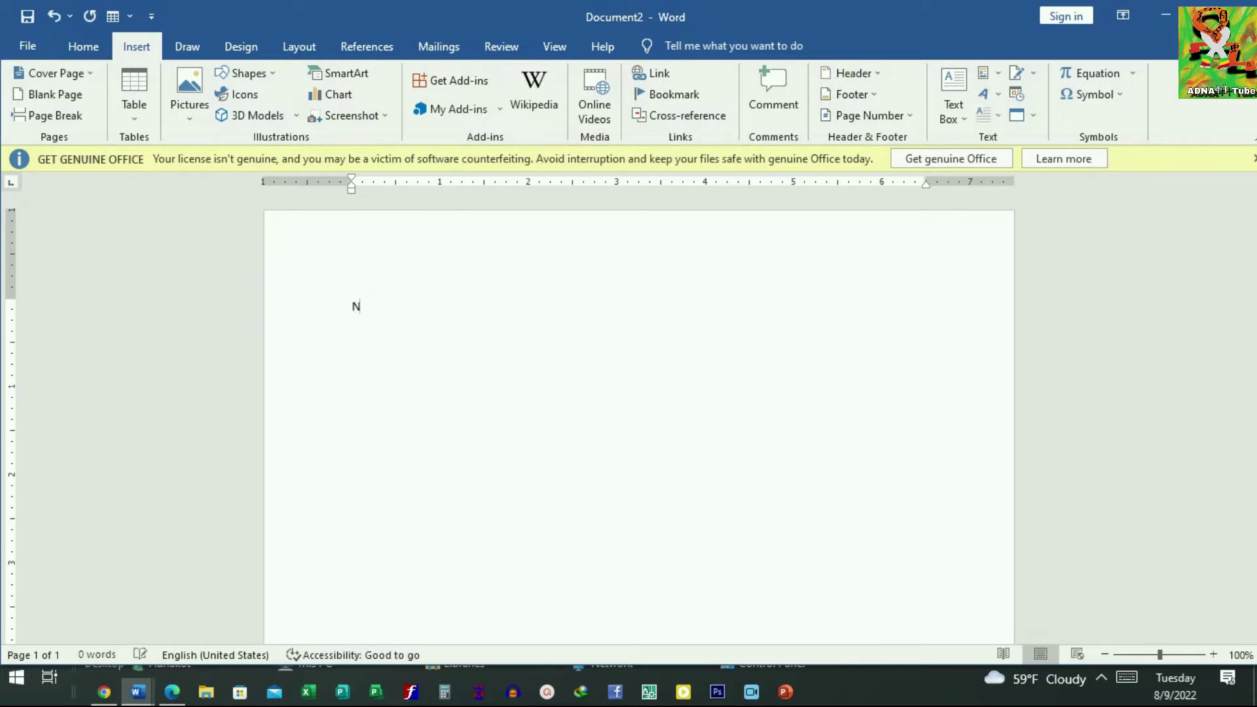
text(ame)
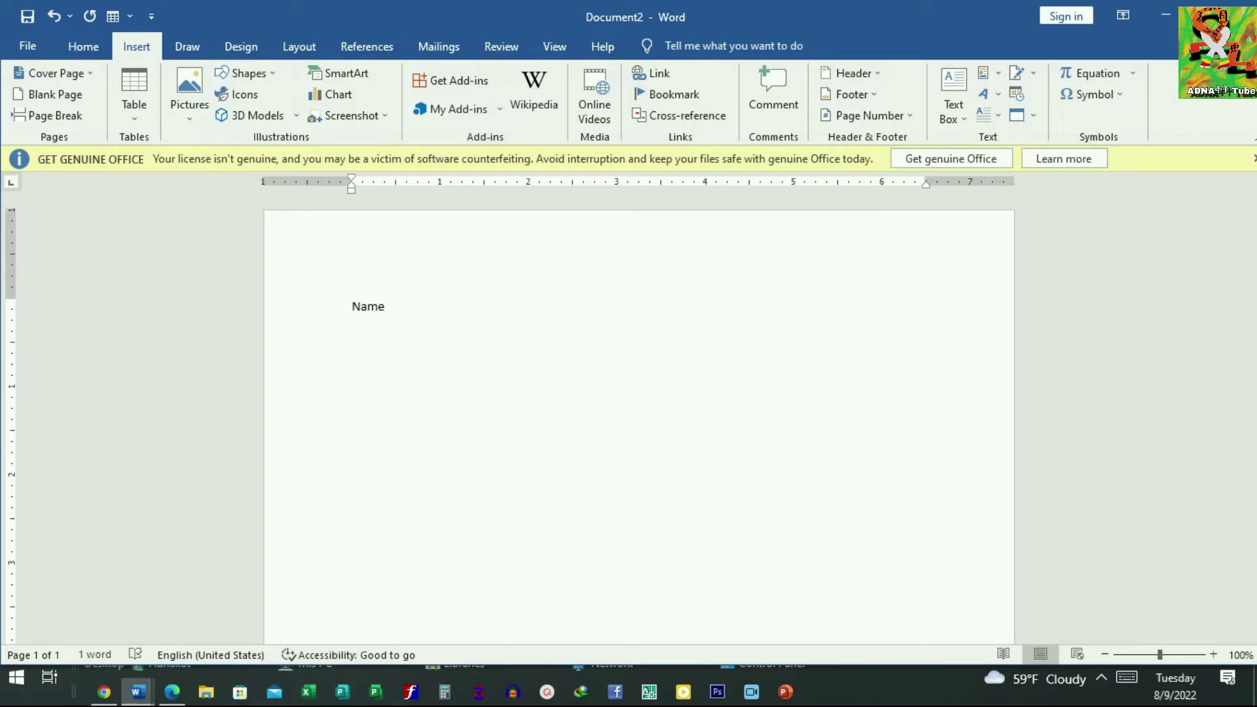
text(-------------------------------------------------------------------)
Add a dashed 'Group' line and the title 'Wild Animals' below it, then select the title
key(Return)
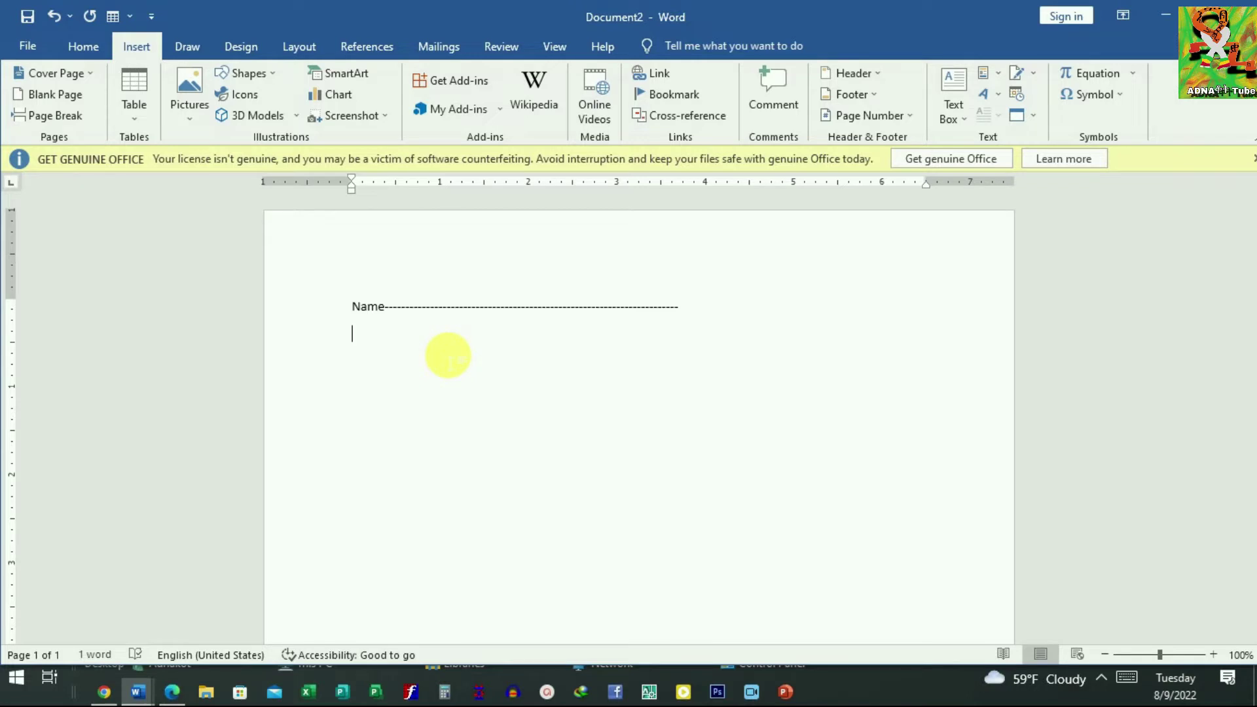
text(Group)
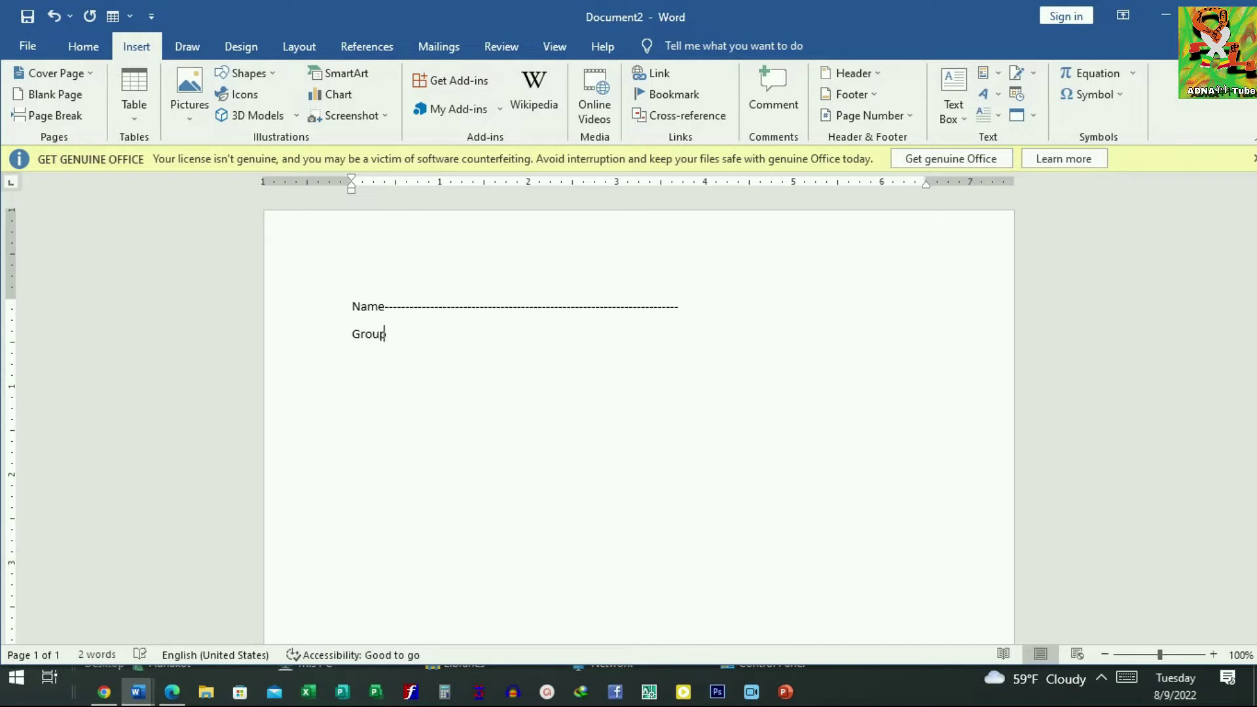
text(--------------------------------------------------------------------)
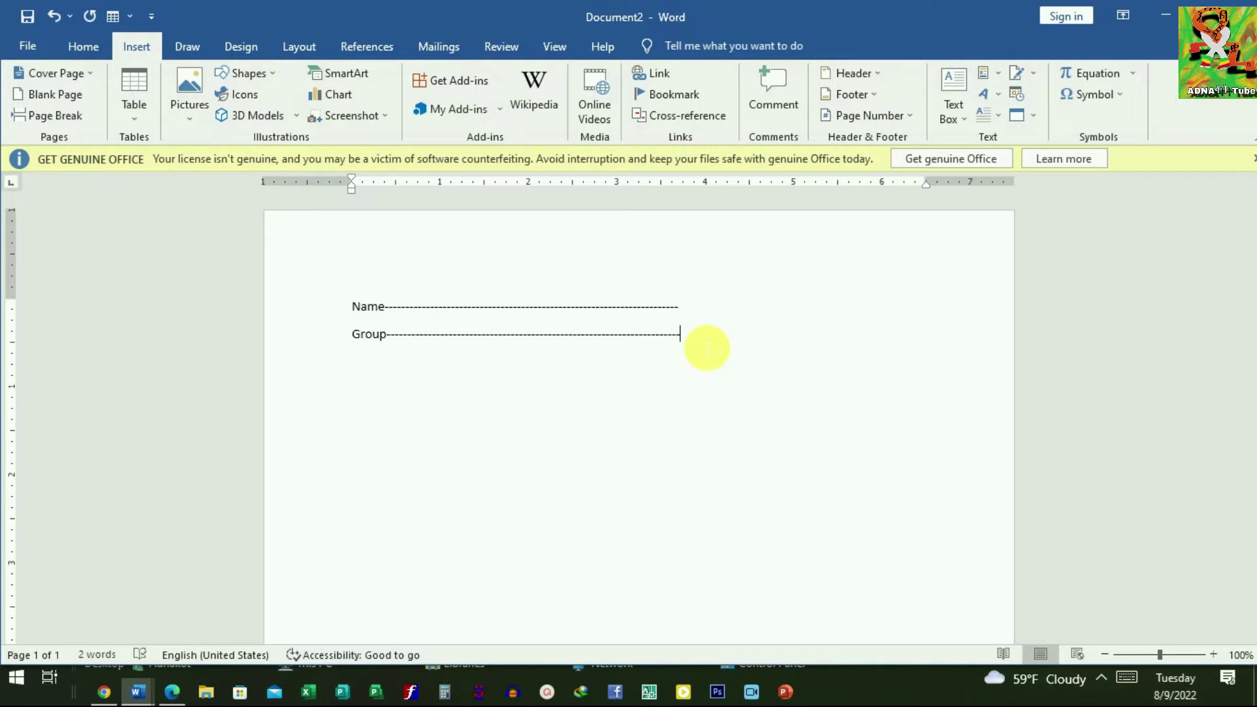
key(Return)
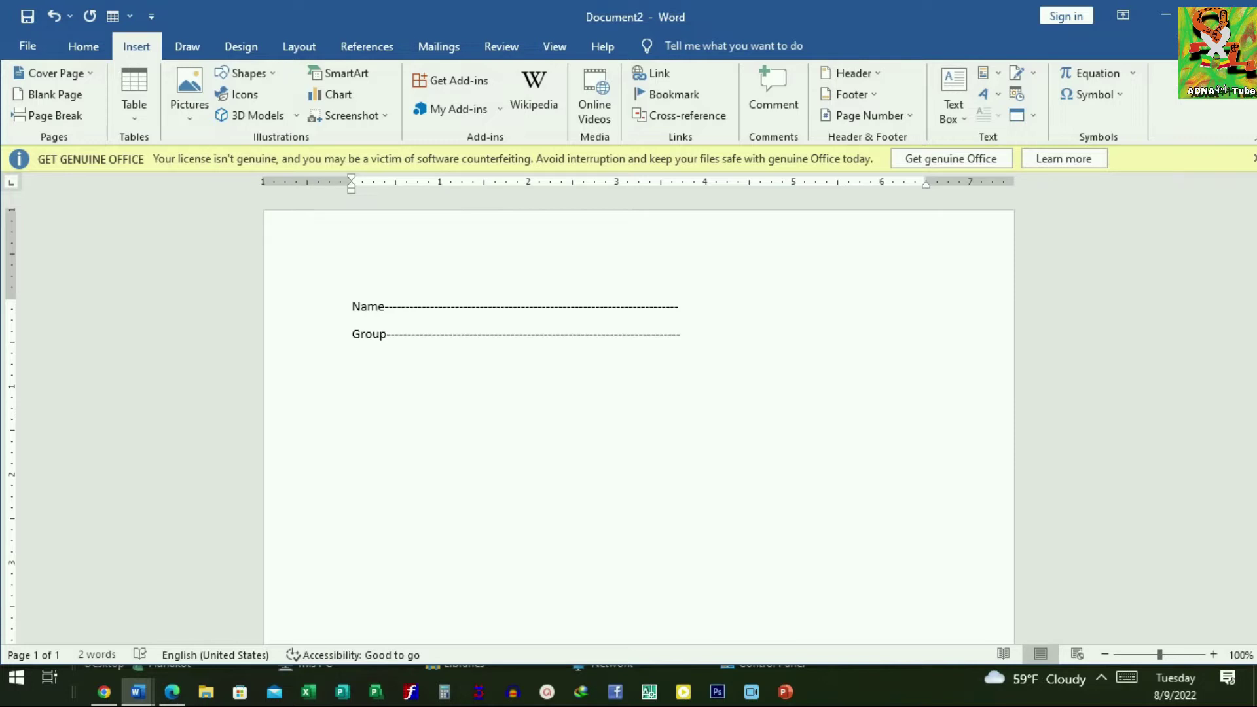
text(Wild Animals)
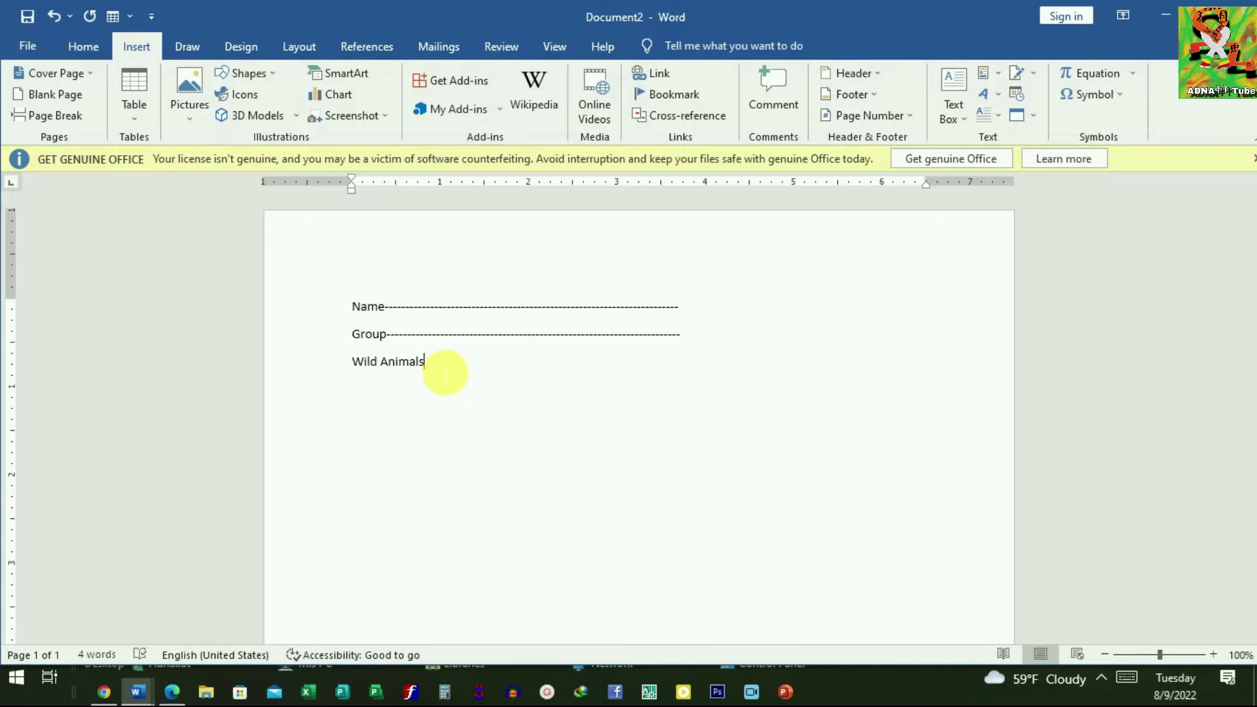
drag(441, 370, 339, 362)
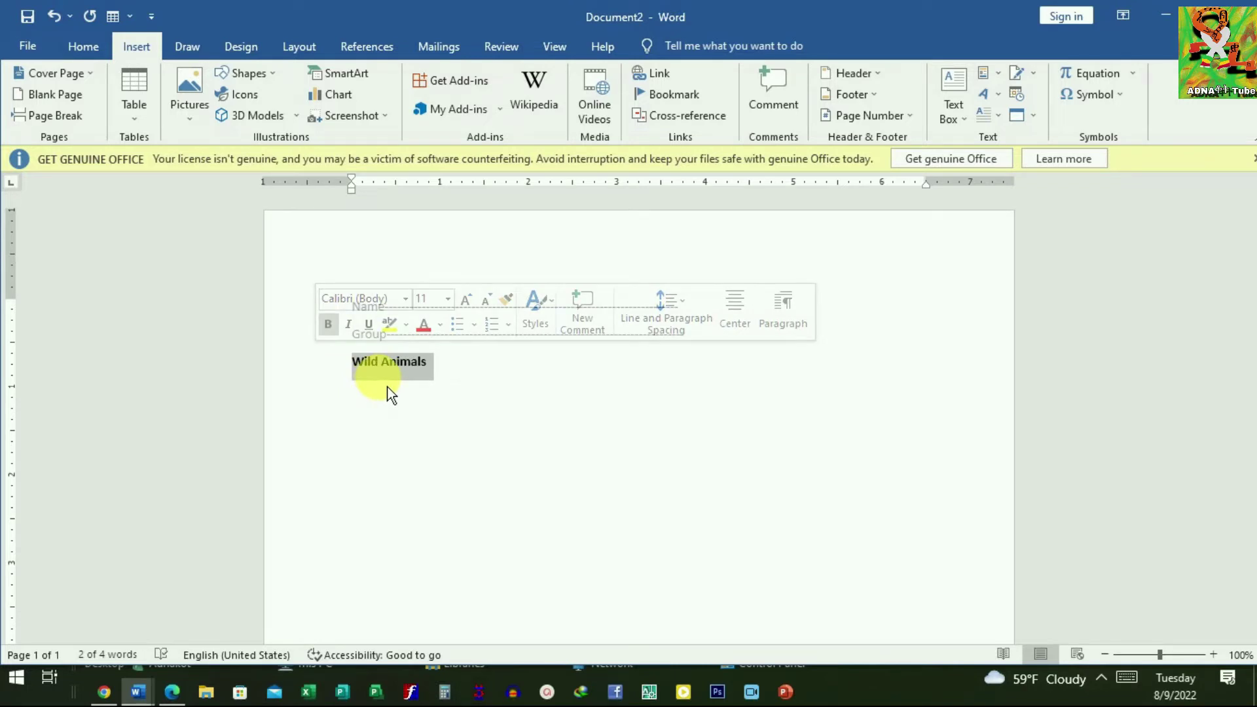
Set the selected 'Wild Animals' title to 22 pt font size
click(451, 301)
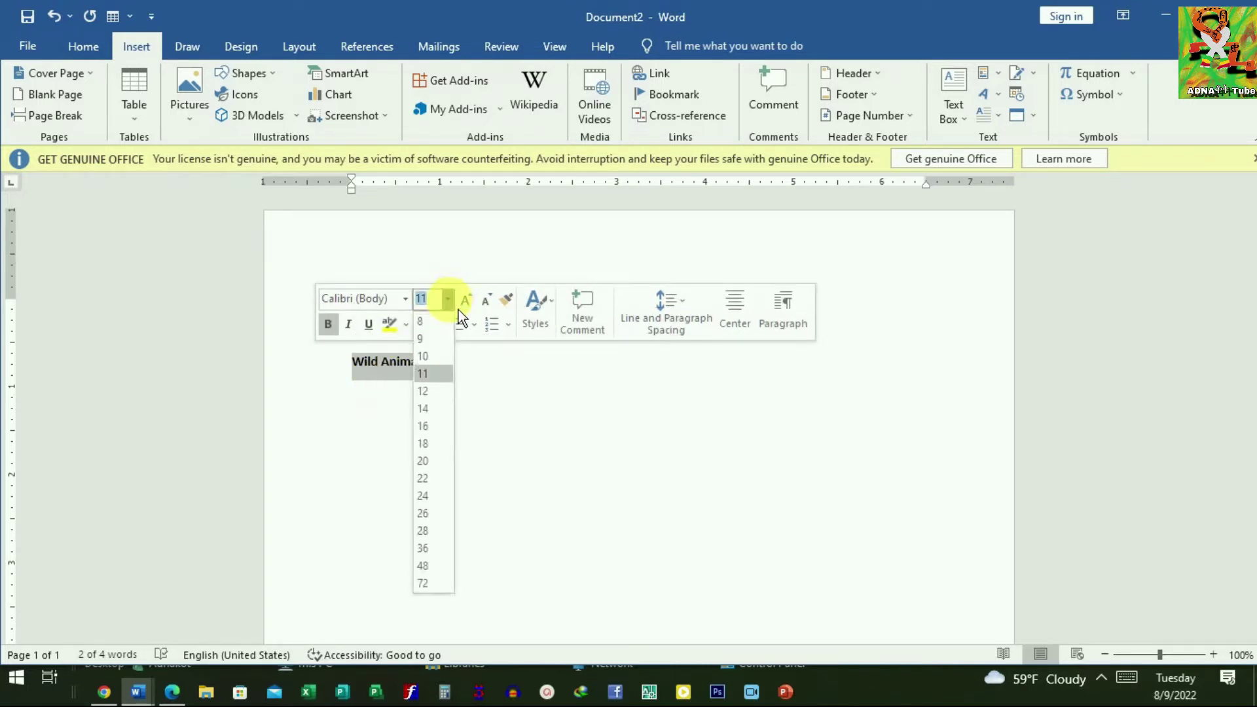
click(438, 480)
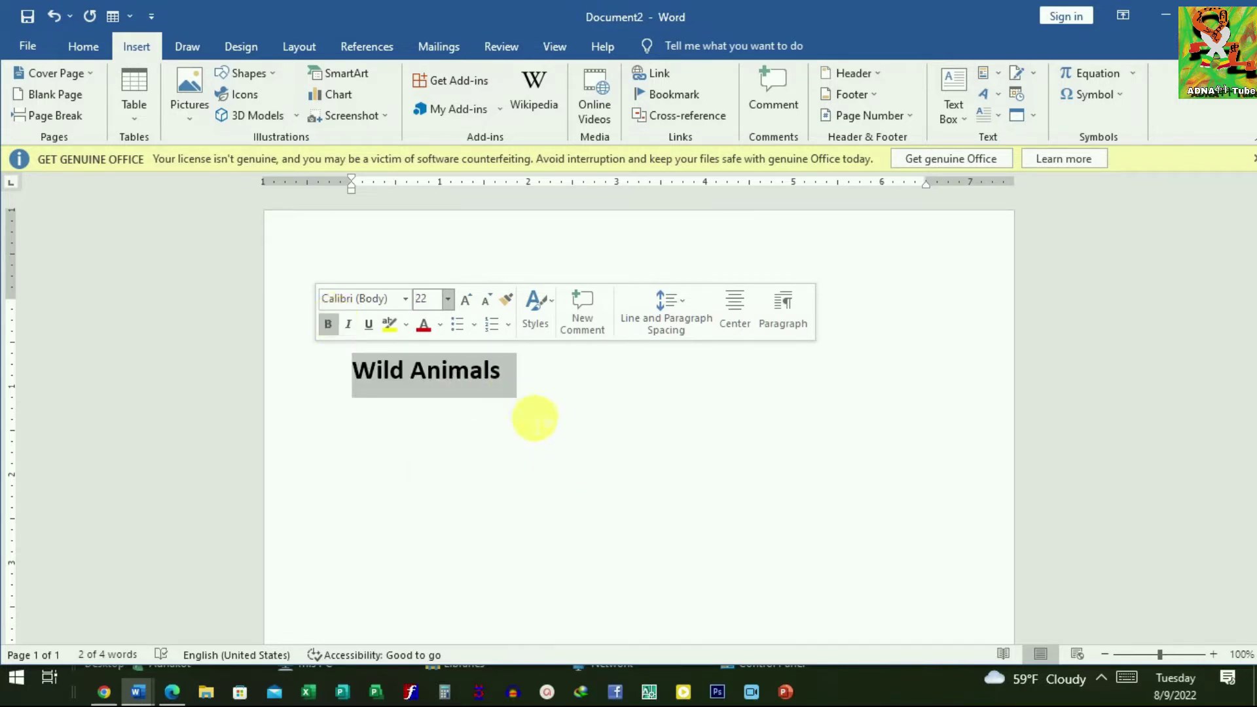
click(583, 422)
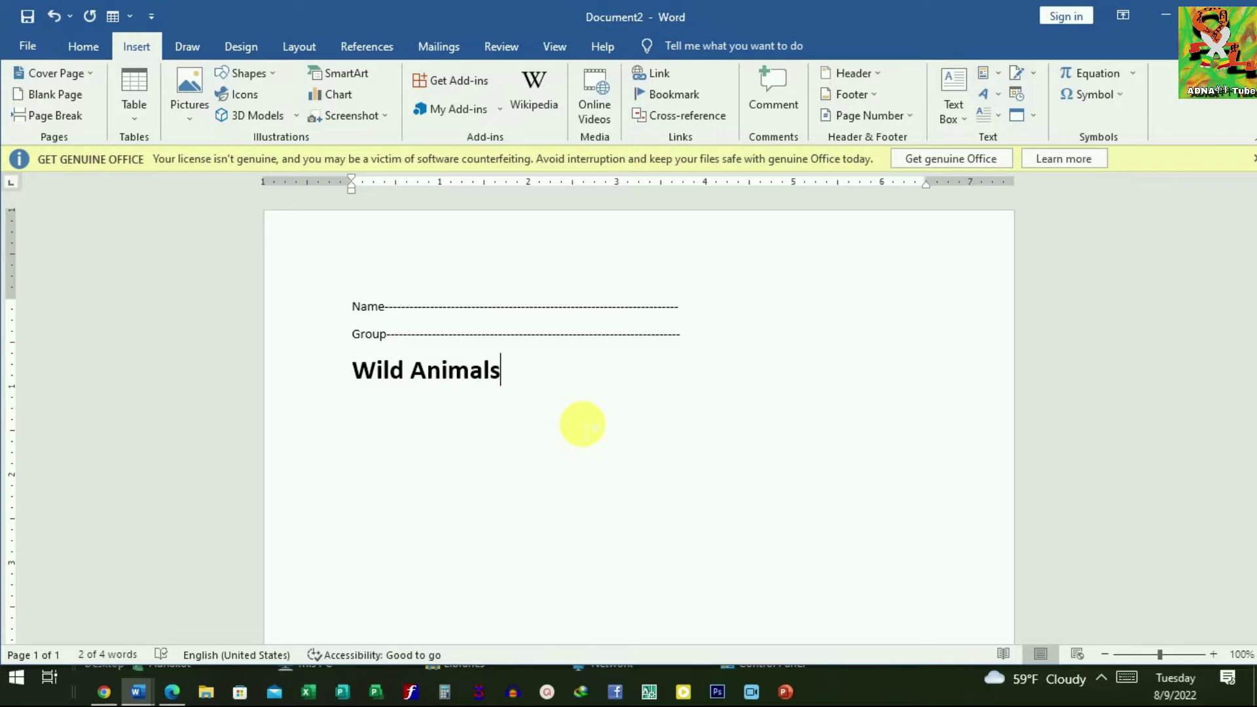
click(88, 46)
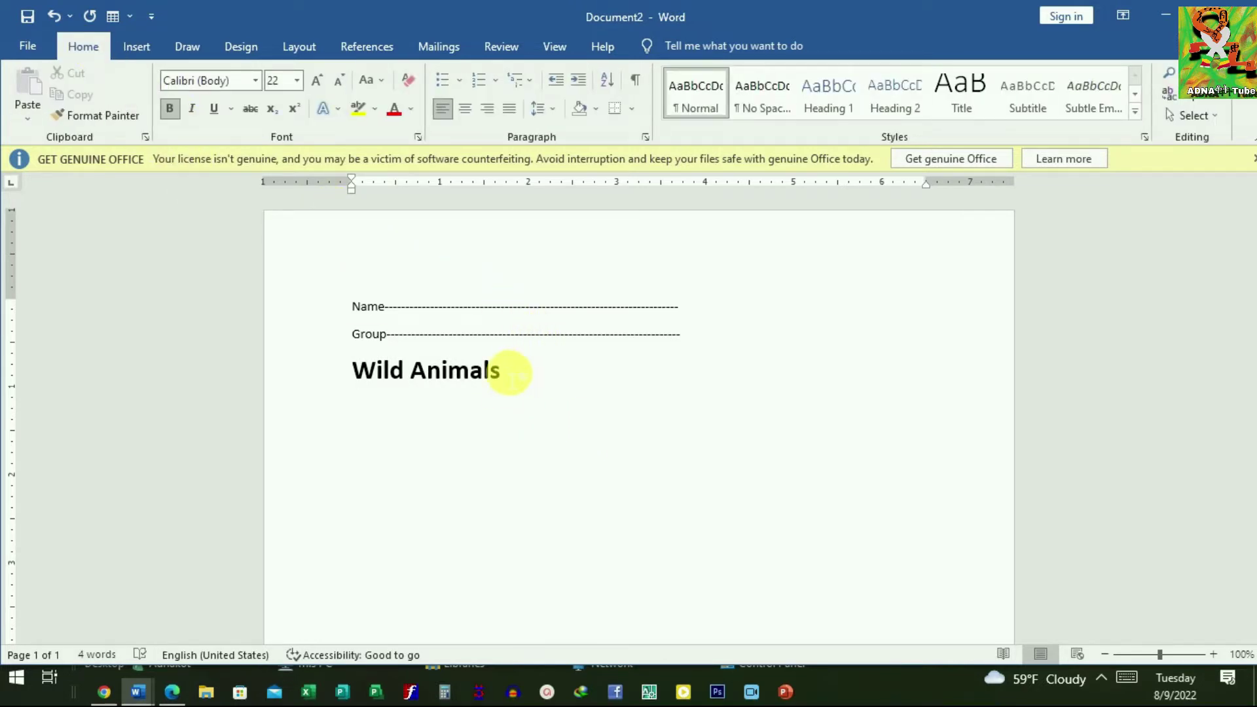
Try justified, left and centred alignment on the title, undoing back to left-aligned
drag(504, 370, 353, 367)
click(509, 109)
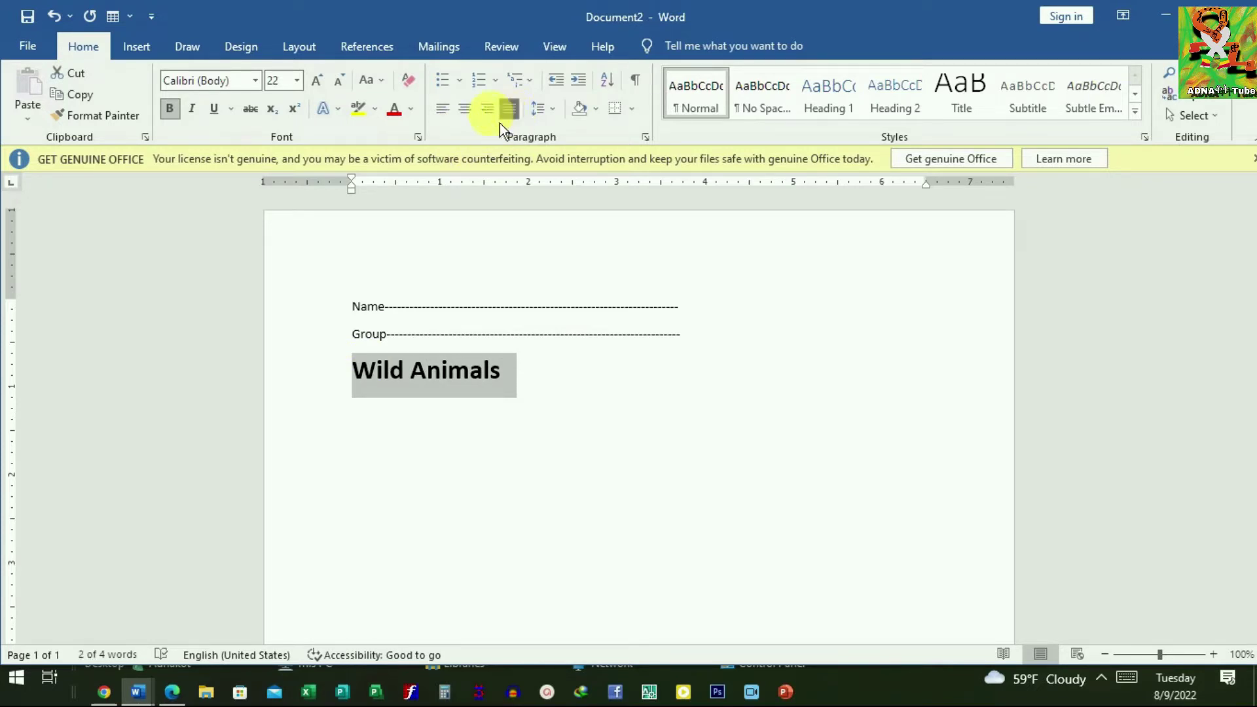
click(474, 119)
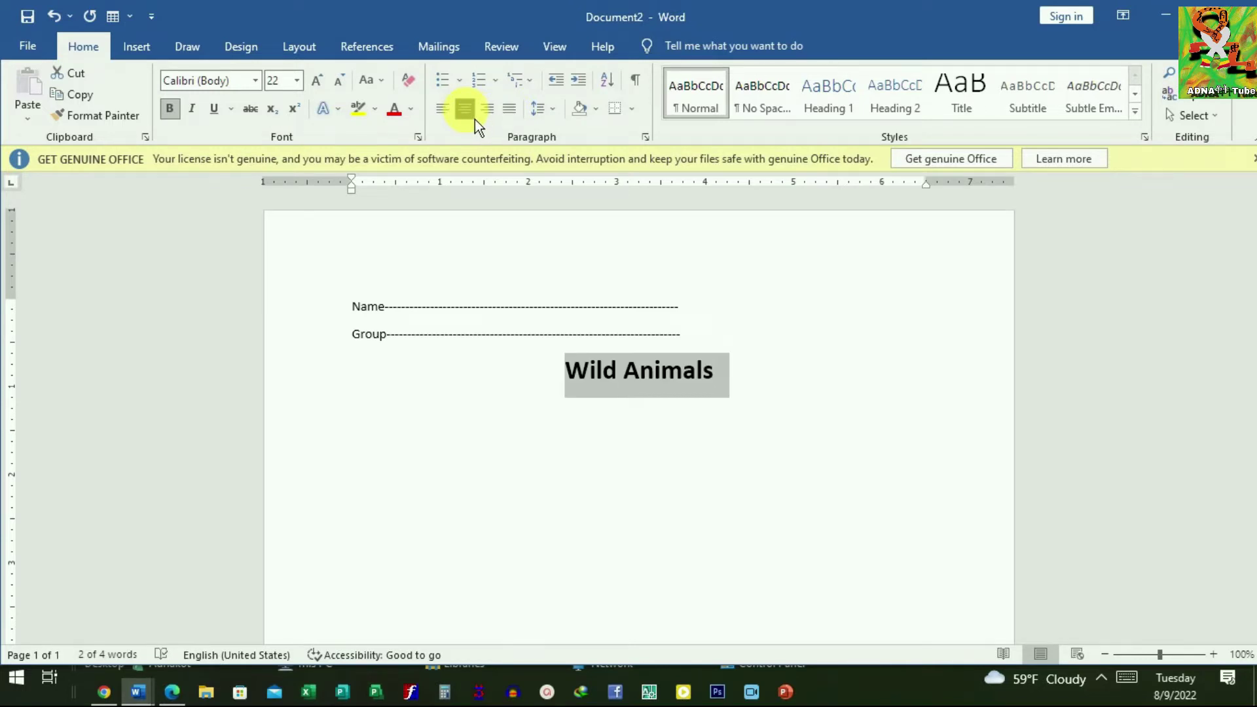
click(453, 117)
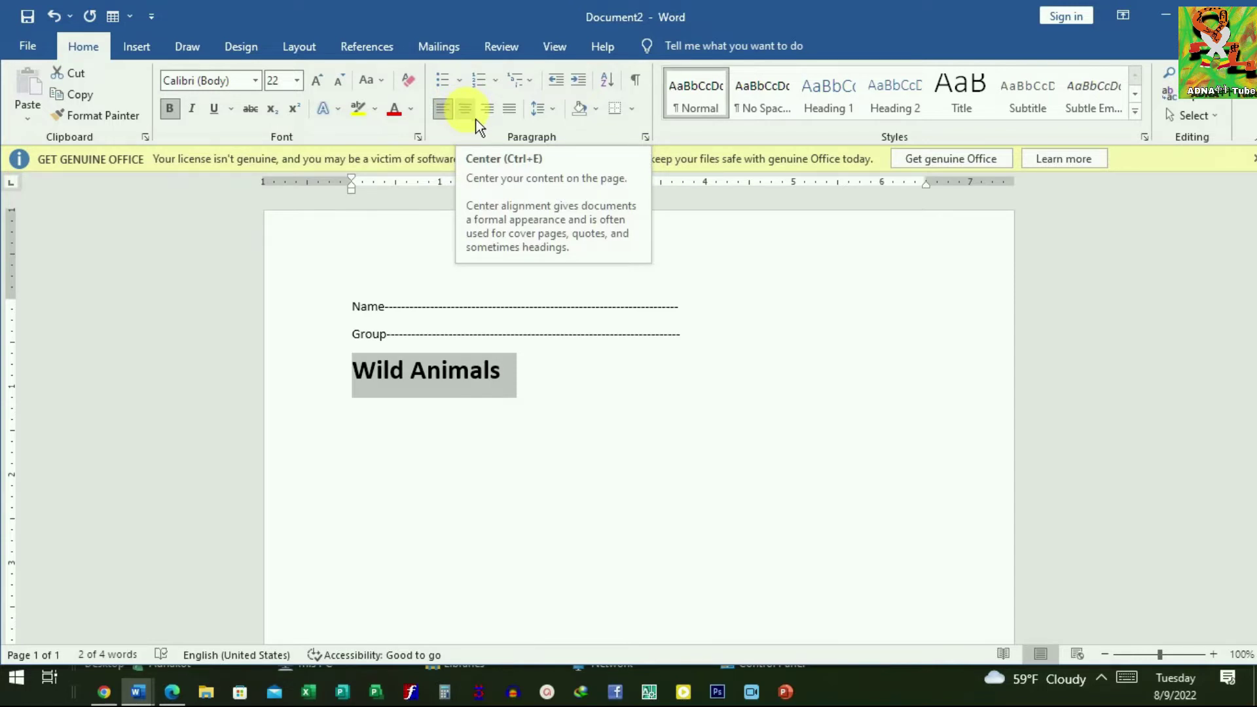
click(466, 110)
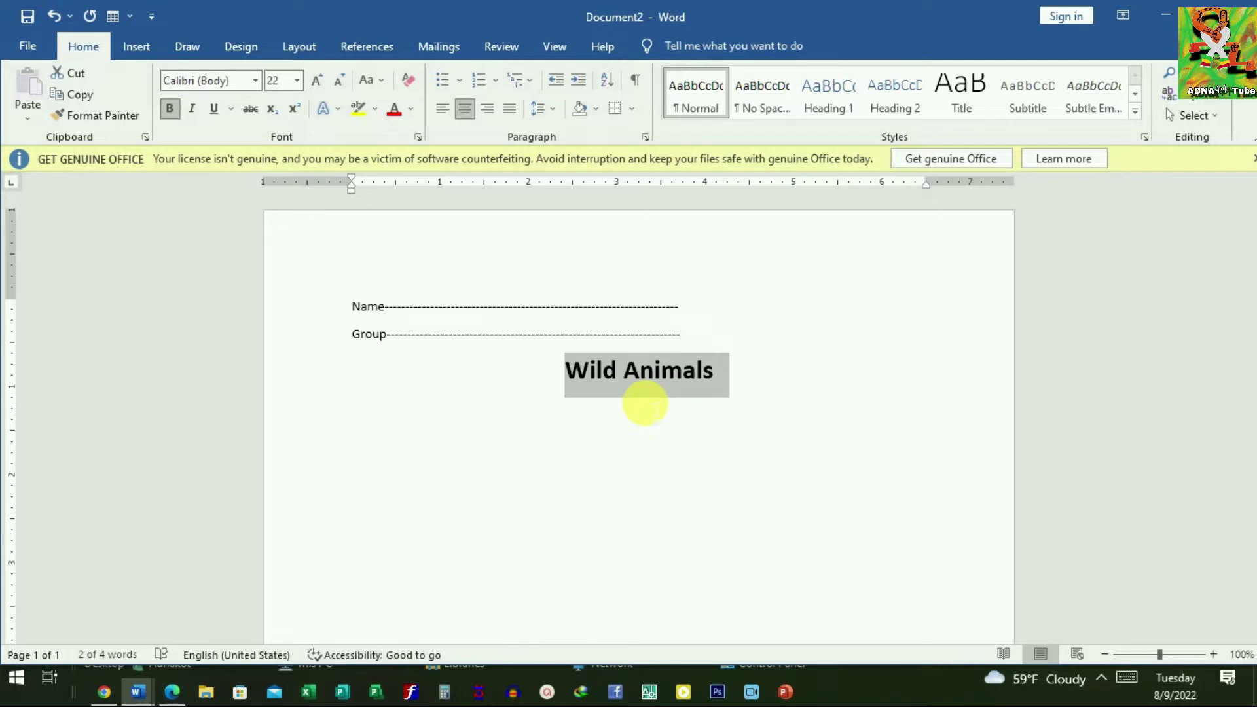
key(ctrl+z)
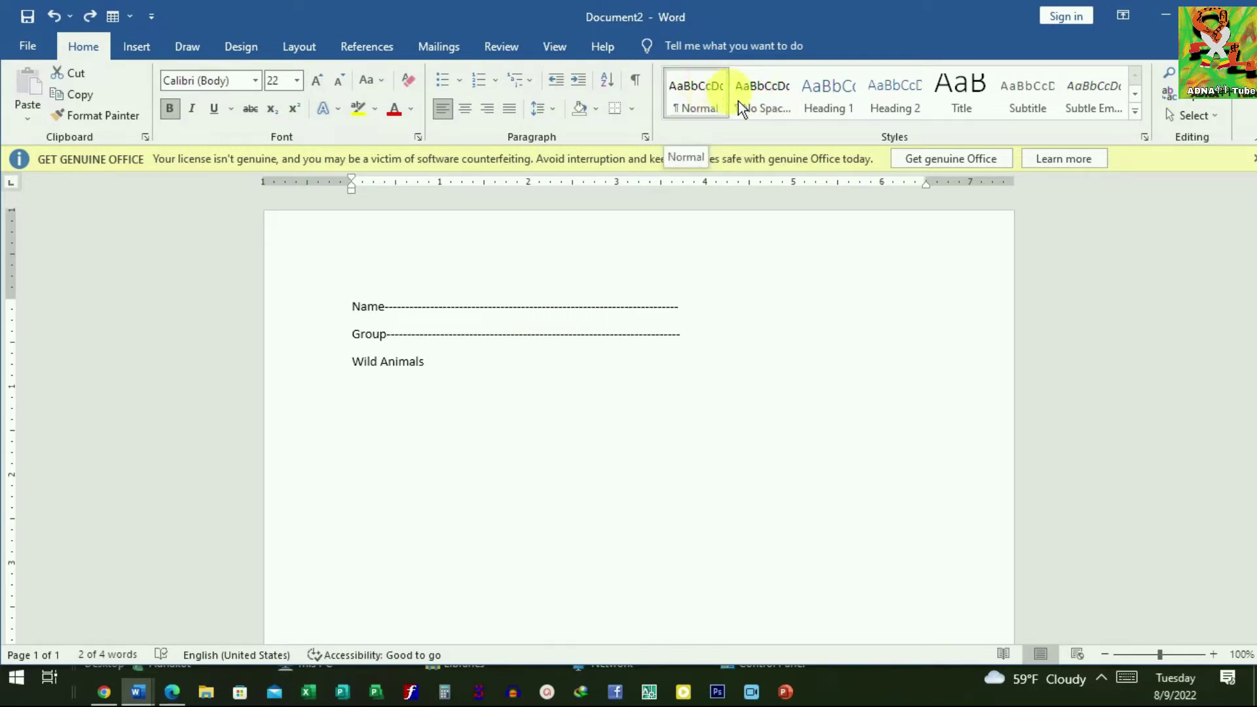
Try Heading 1–3, Emphasis, Subtle Emphasis, Strong and Intense Quote styles on the title
click(853, 108)
click(853, 107)
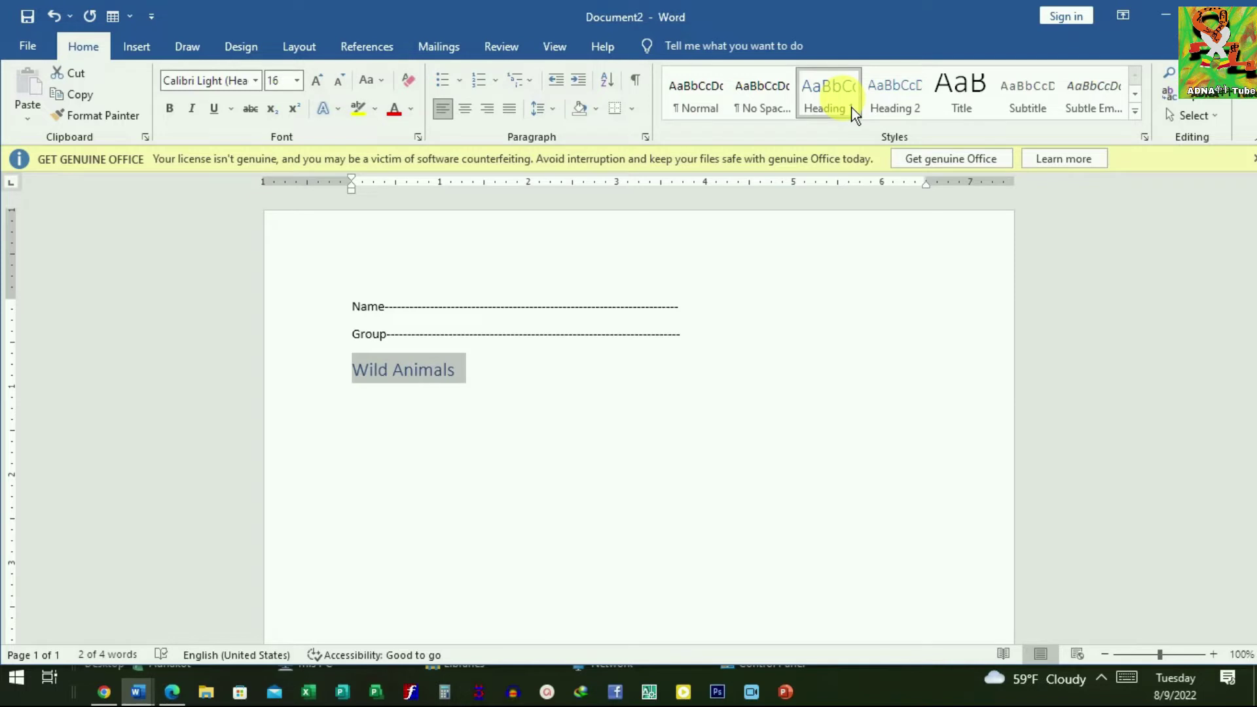
click(902, 102)
click(973, 100)
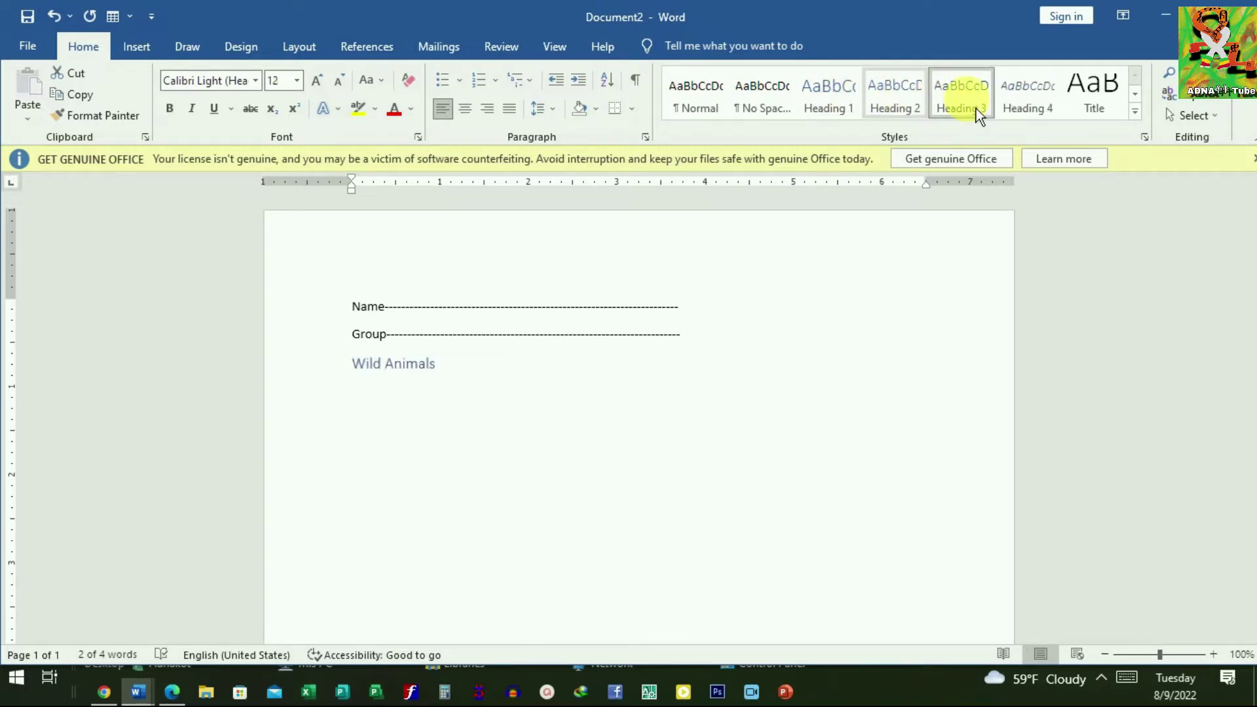
click(1145, 124)
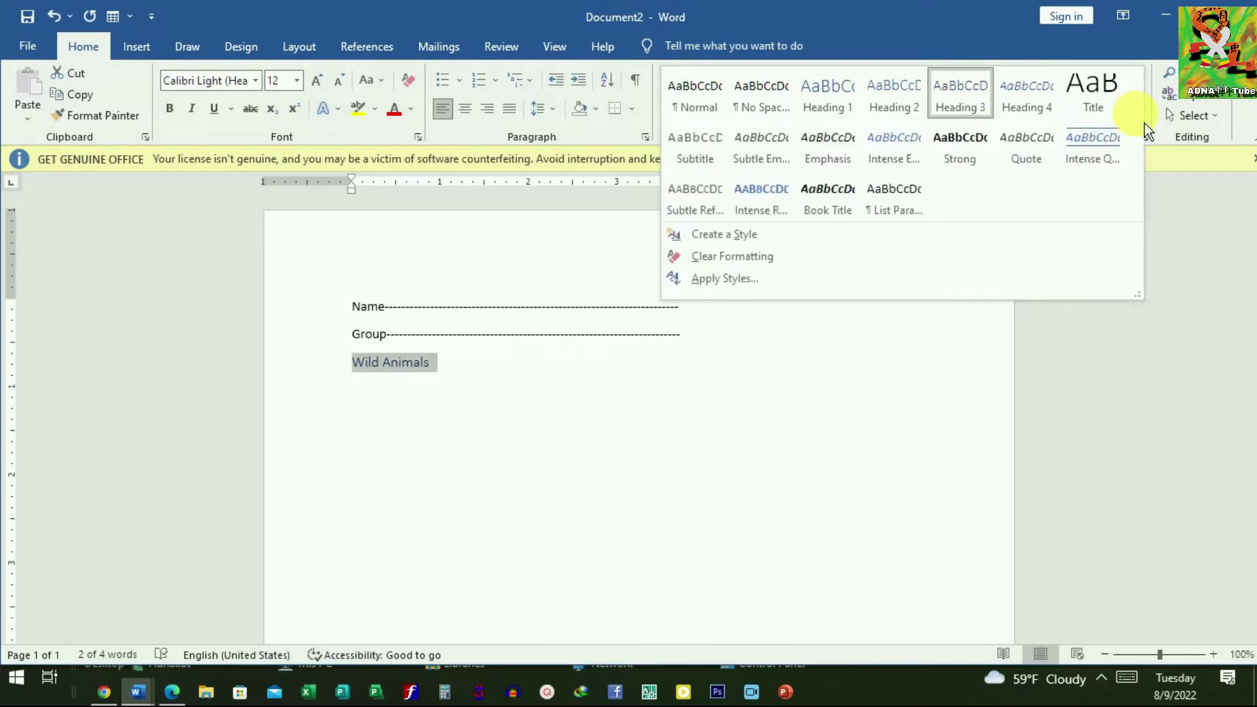
click(839, 148)
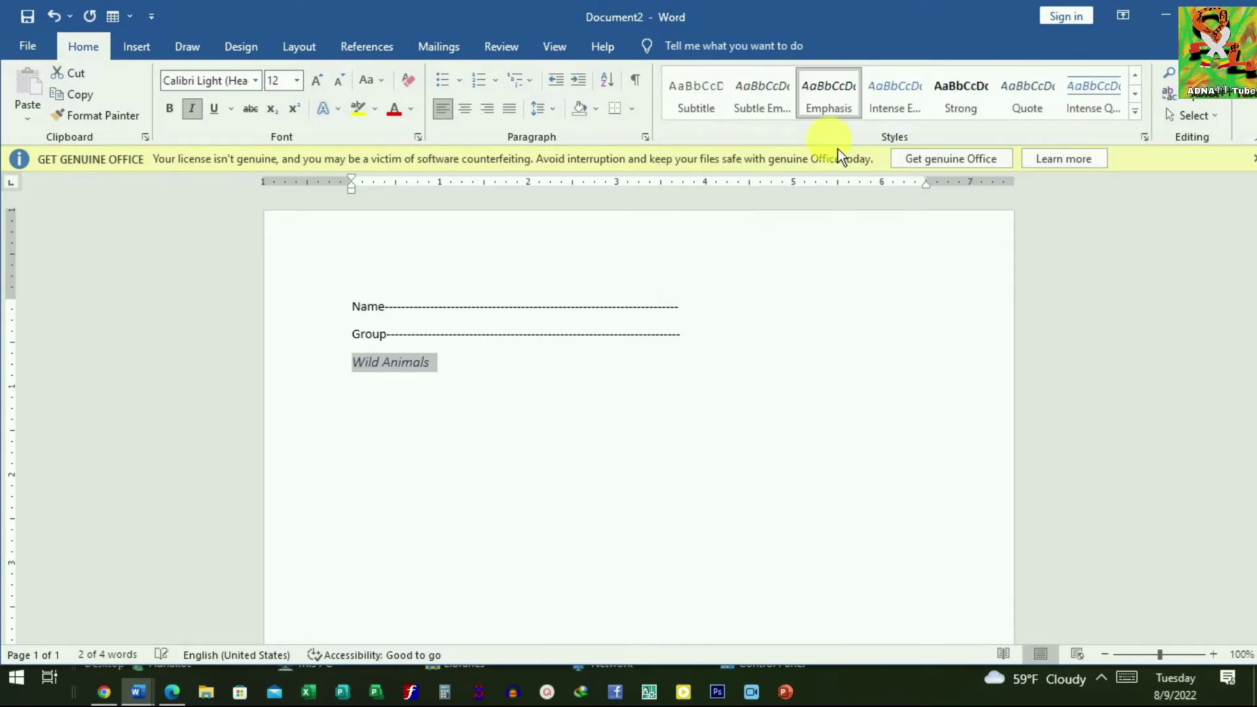
click(773, 103)
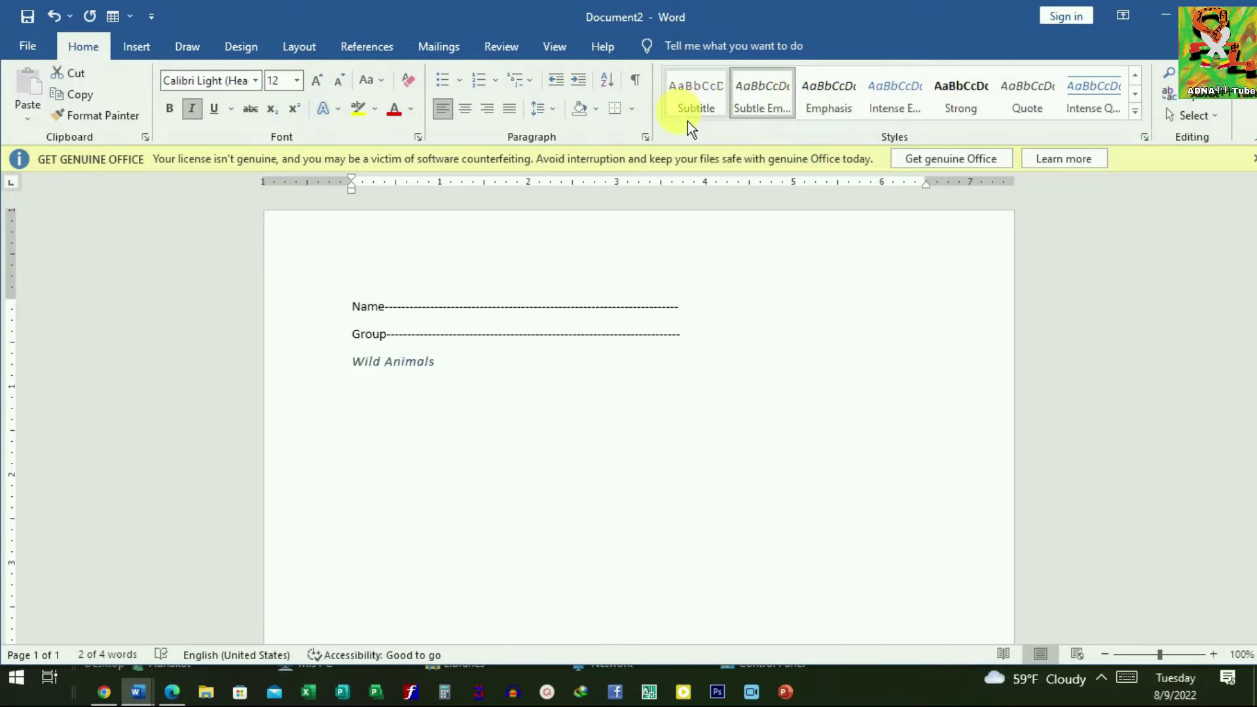
click(965, 110)
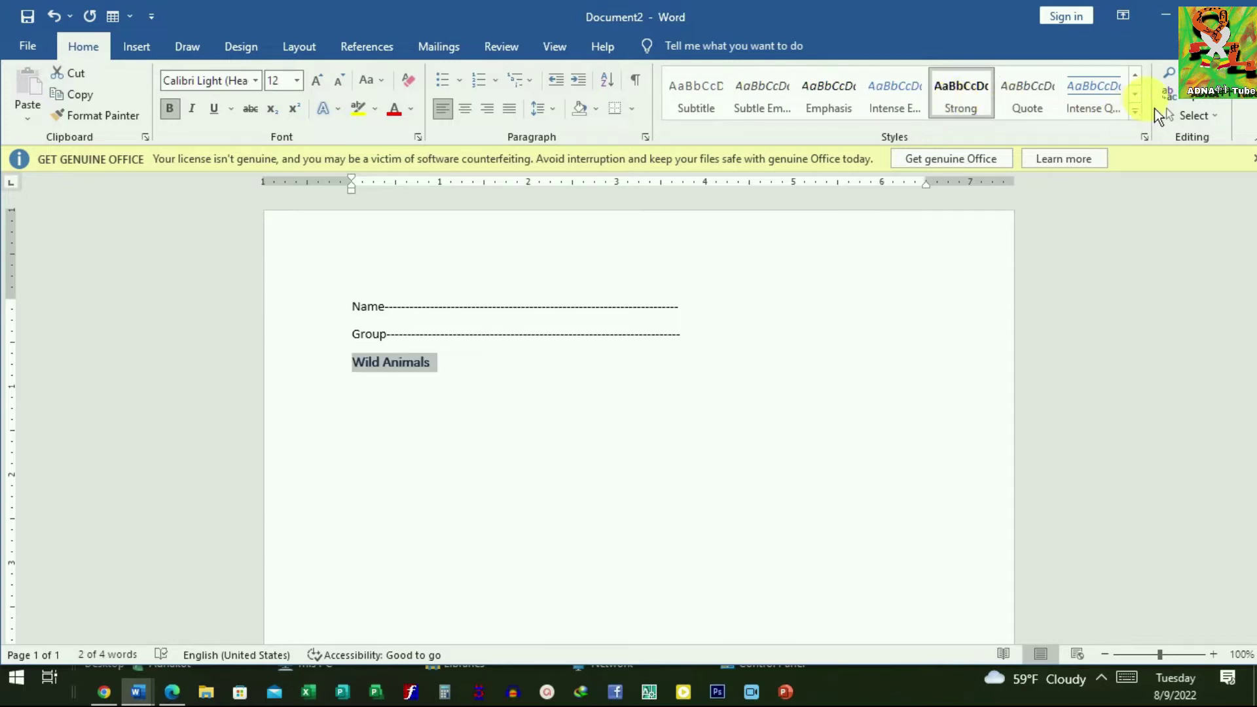
click(1137, 84)
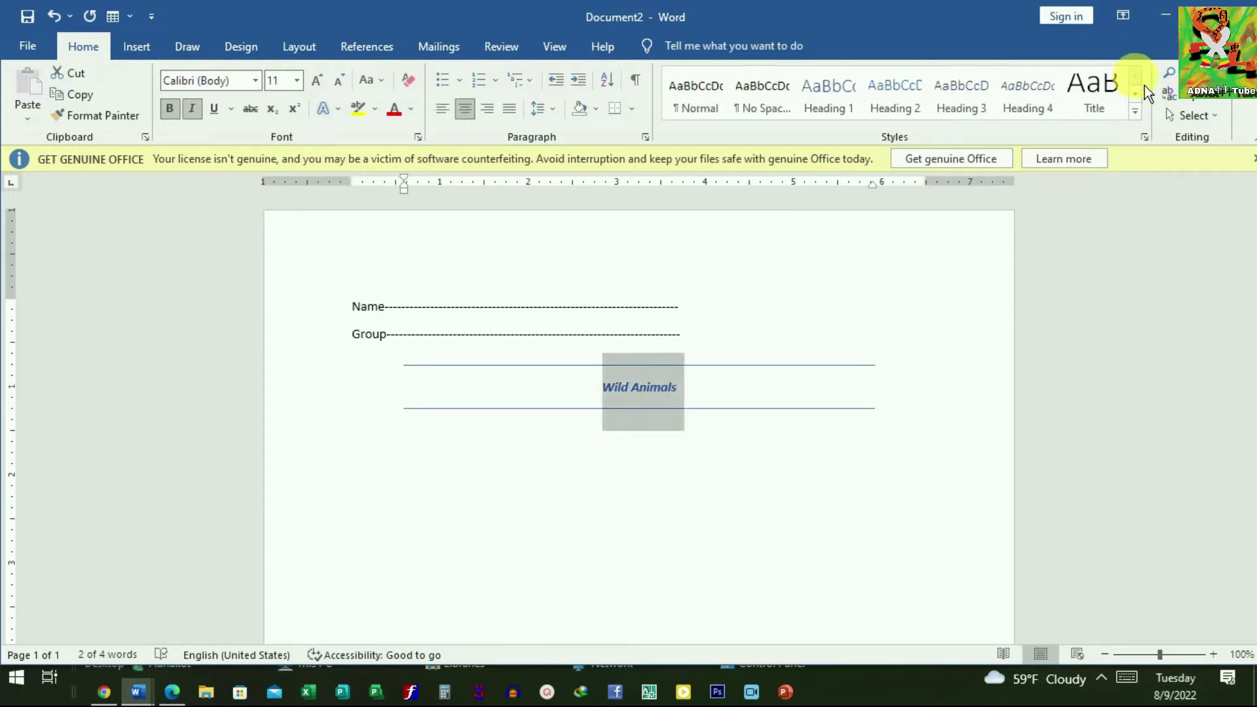
Undo the style changes, centre the title, and add a left-aligned new line below it
key(ctrl+z)
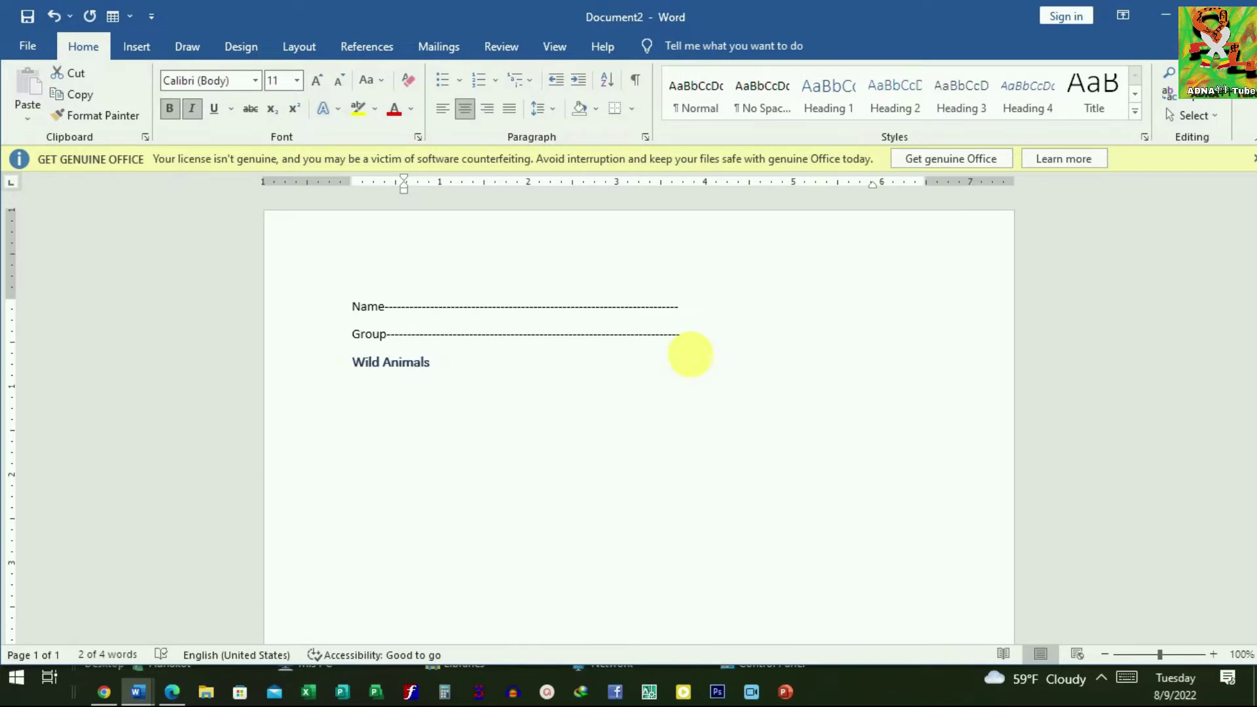
key(ctrl+z)
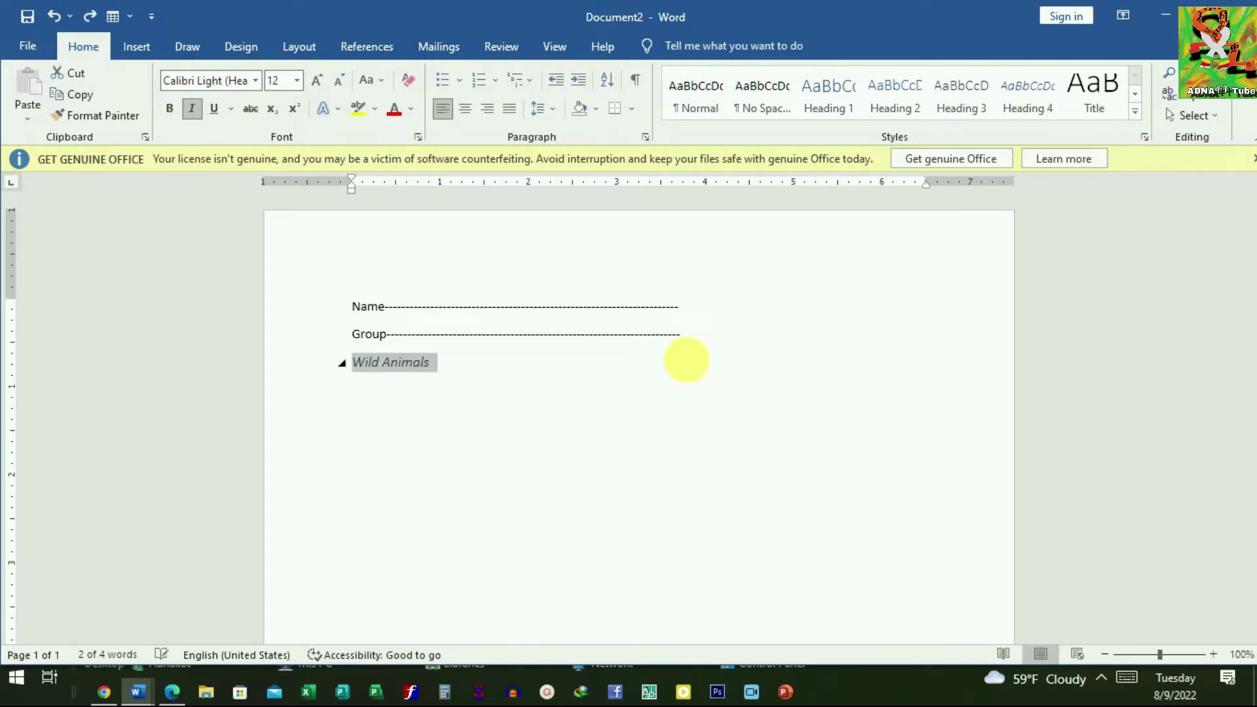
key(ctrl+z)
key(ctrl+z)
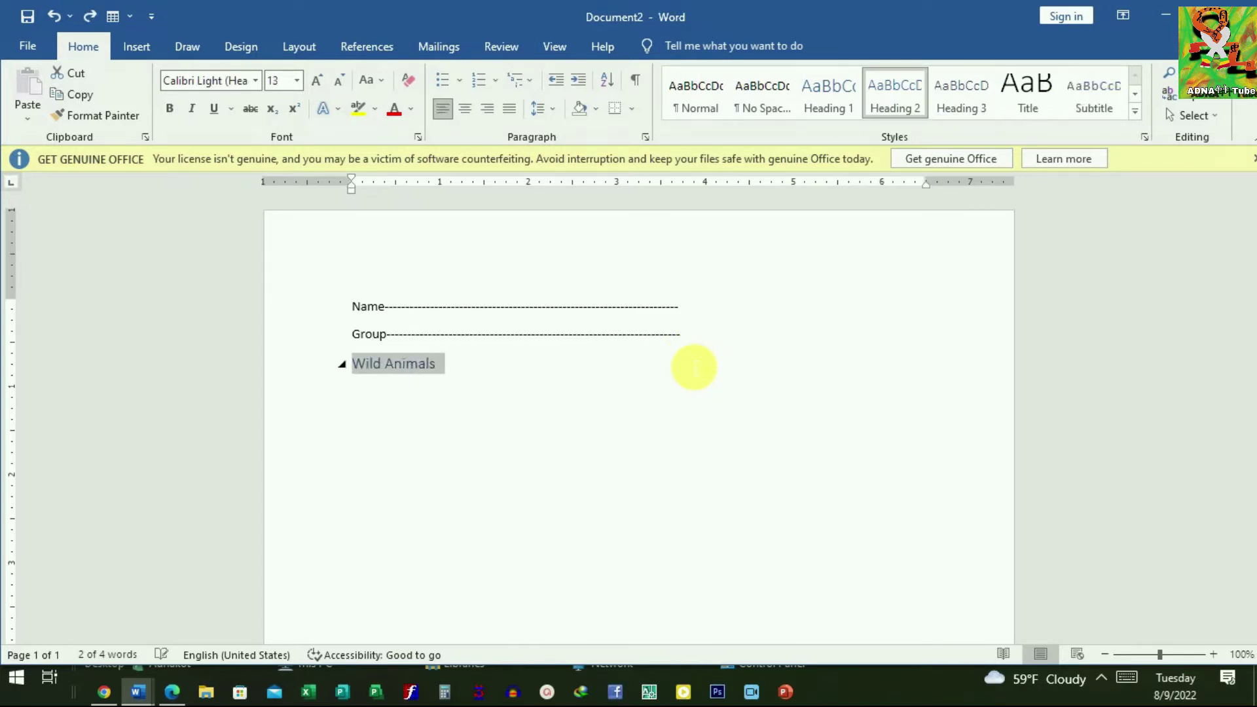
key(ctrl+z)
key(ctrl+z)
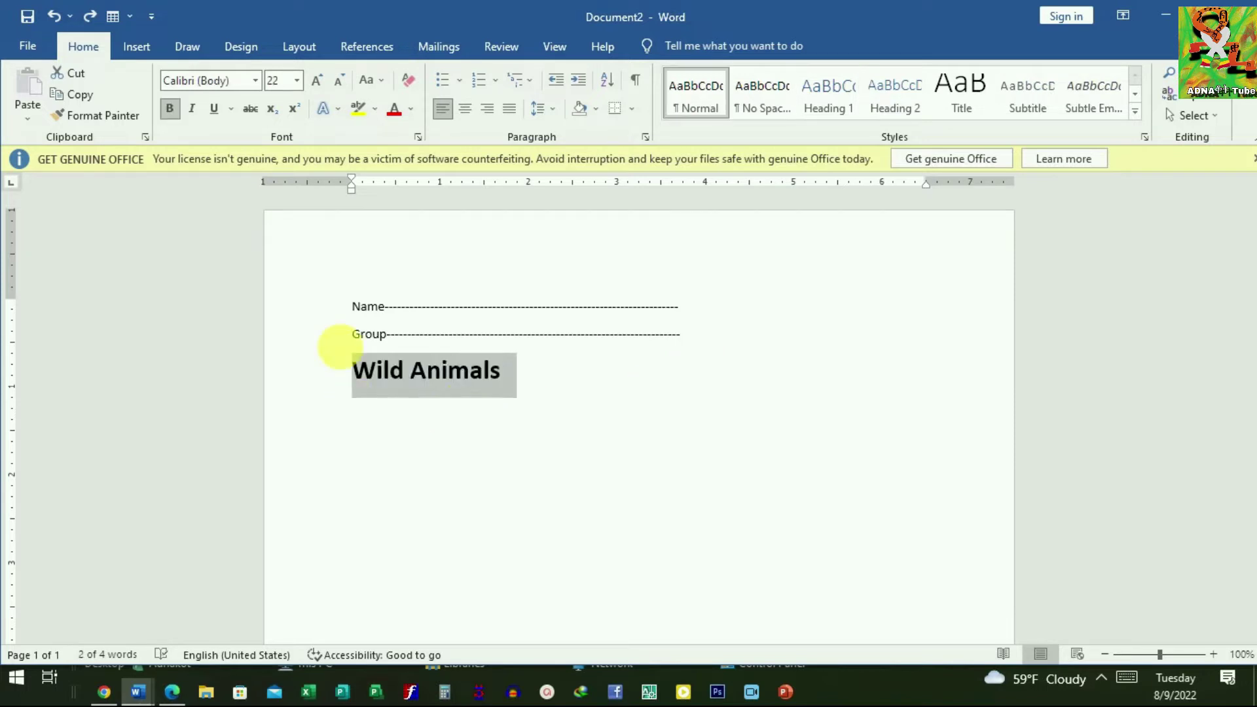
click(471, 112)
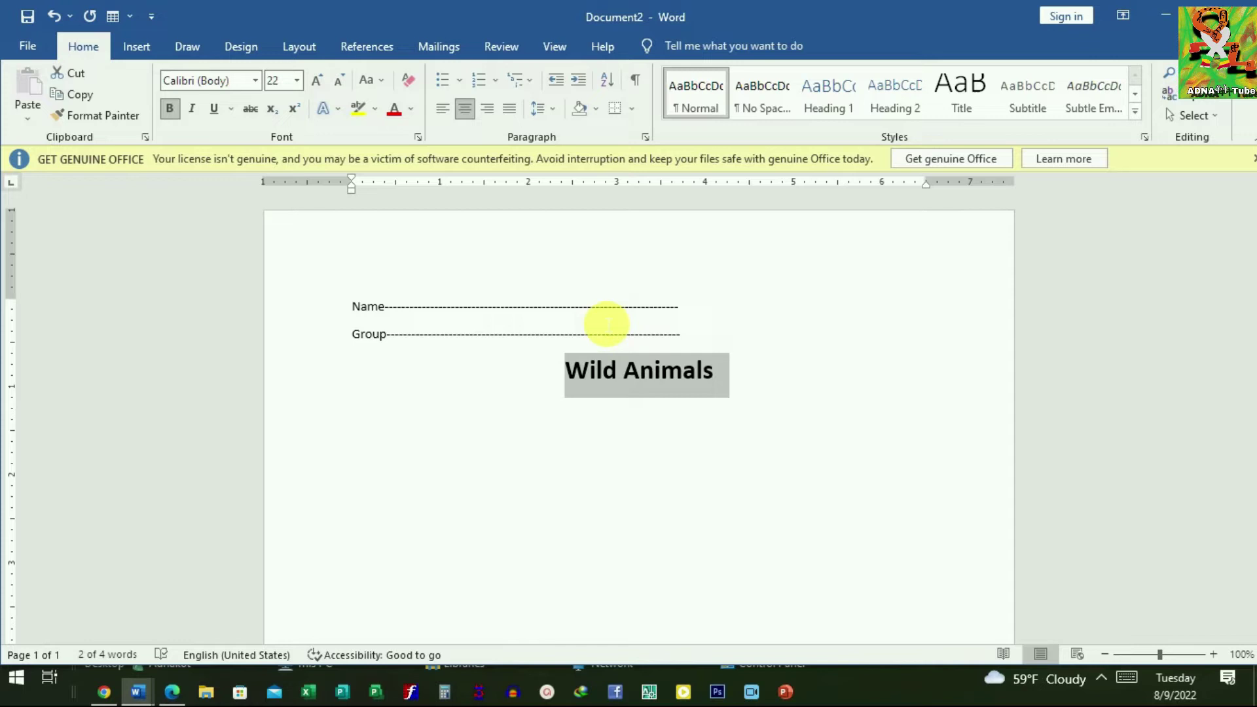
click(785, 396)
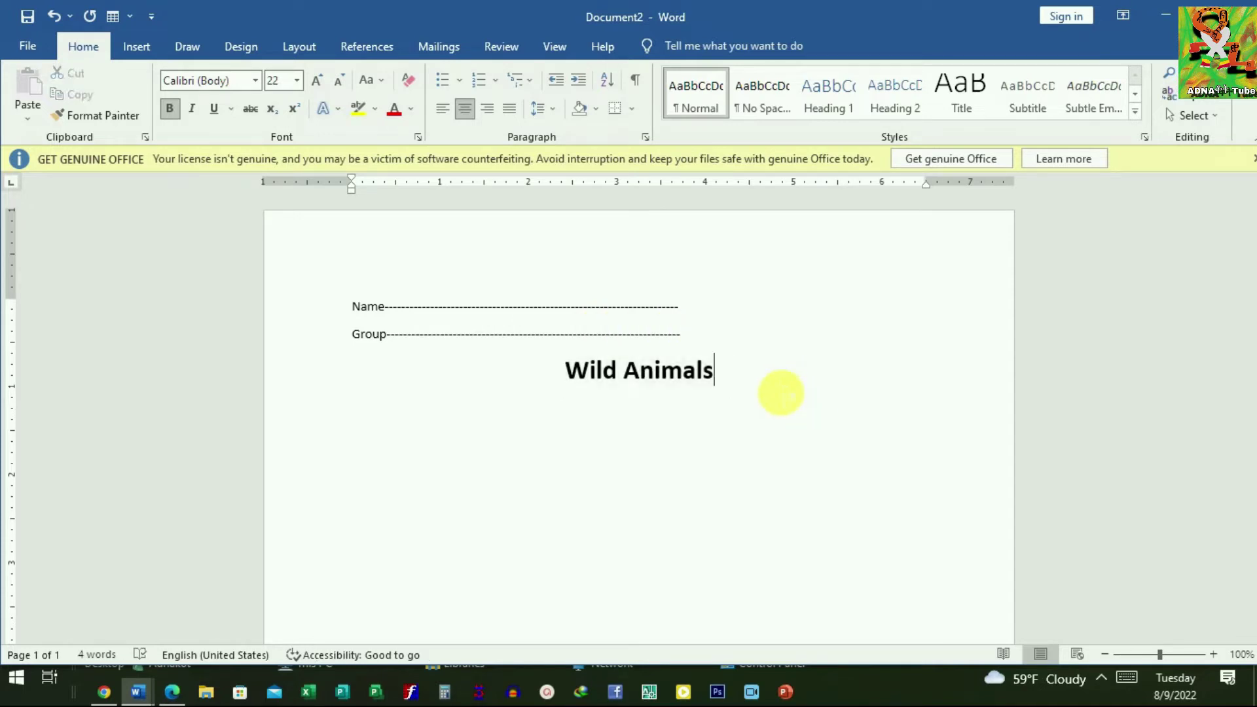
key(Return)
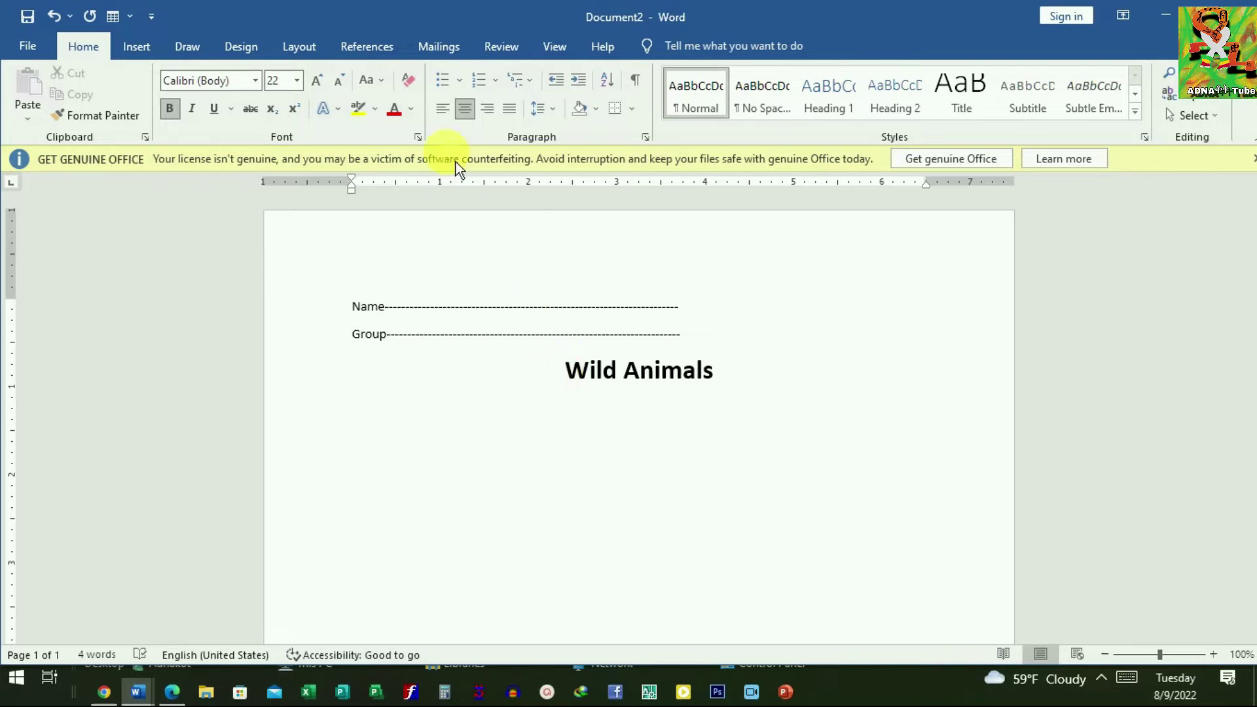
click(451, 117)
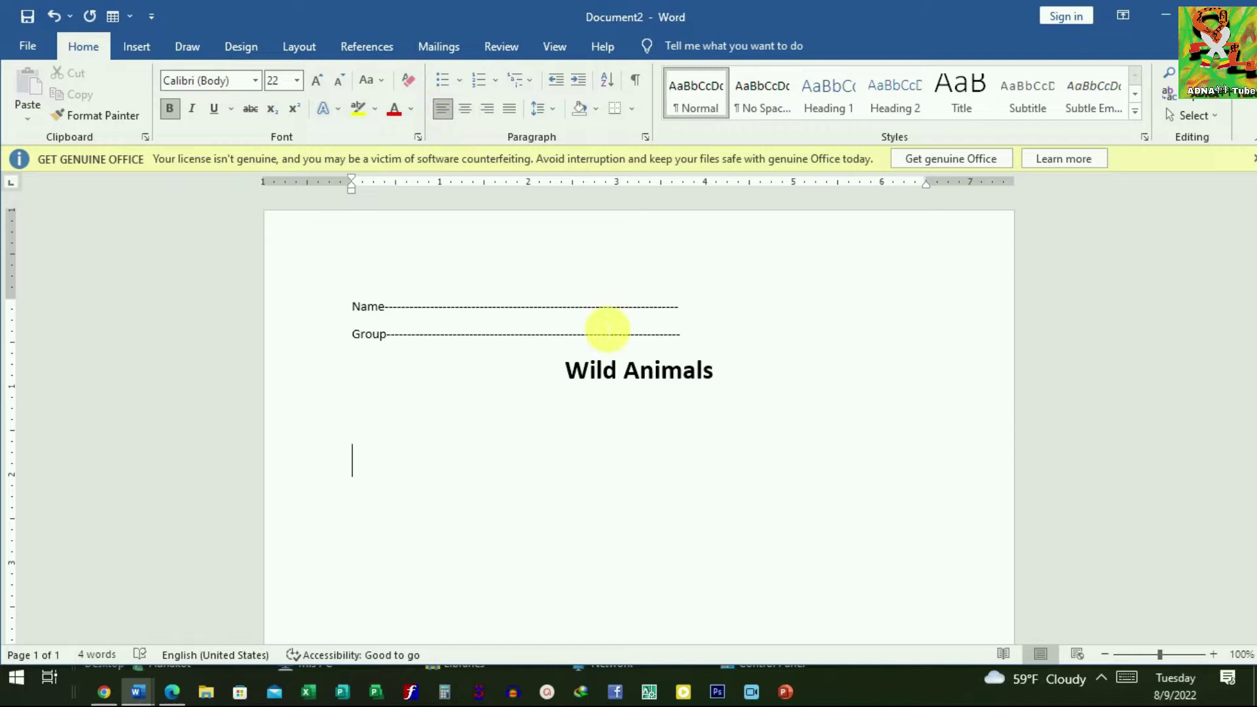
Type a left-aligned line of sample text 'bbhjfhjhdjhfjdfhdhfdhgsgggdf' below the title
click(476, 122)
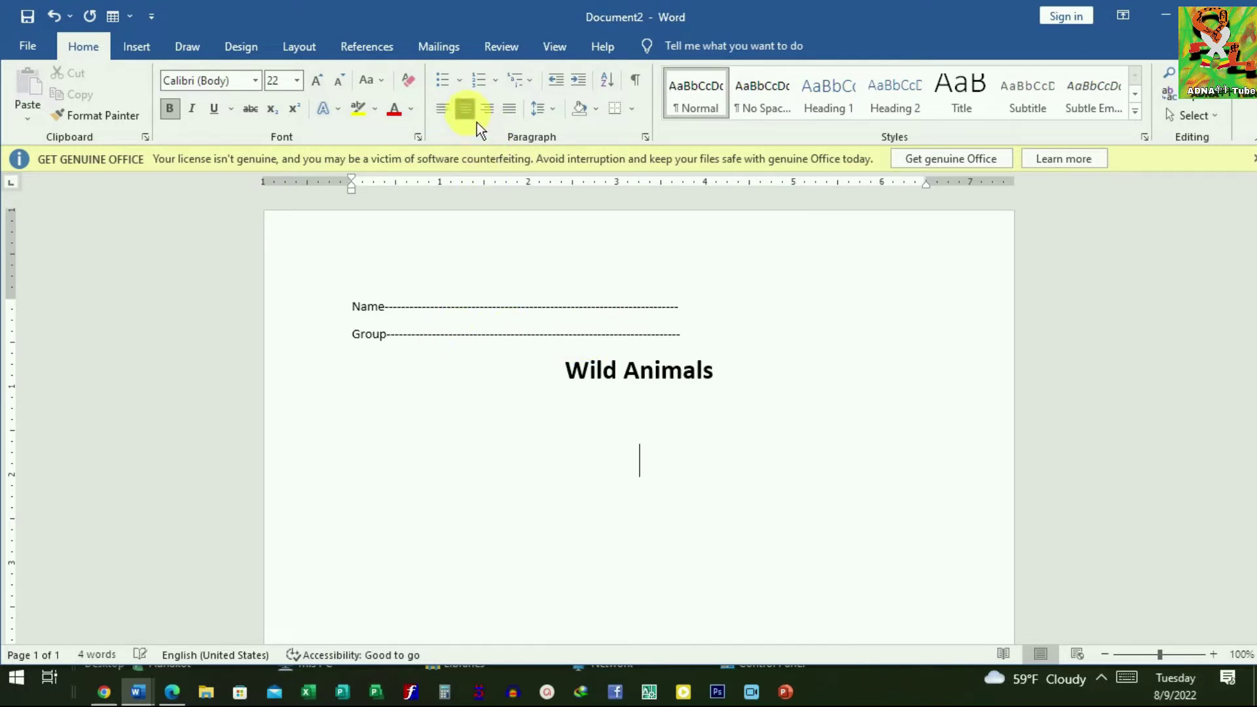
text(gffgfgff)
key(BackSpace)
key(BackSpace)
key(BackSpace)
key(BackSpace)
key(BackSpace)
key(BackSpace)
key(BackSpace)
key(BackSpace)
click(453, 125)
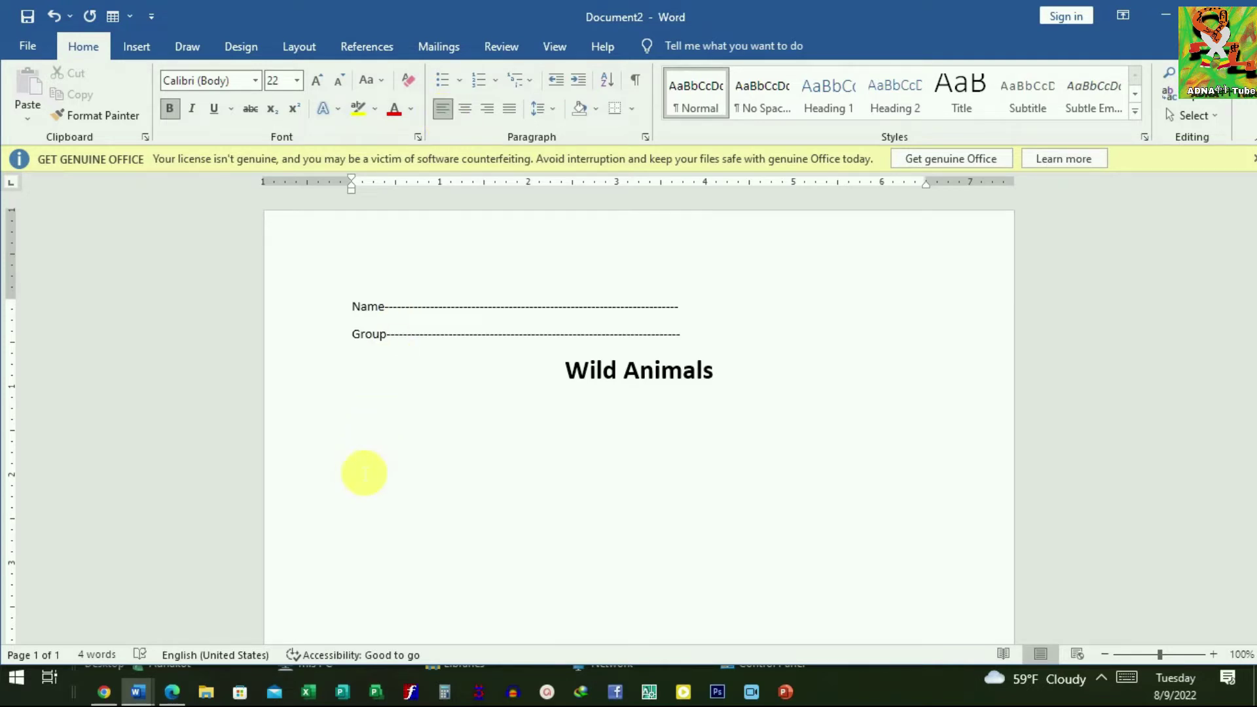
text(bbhjf)
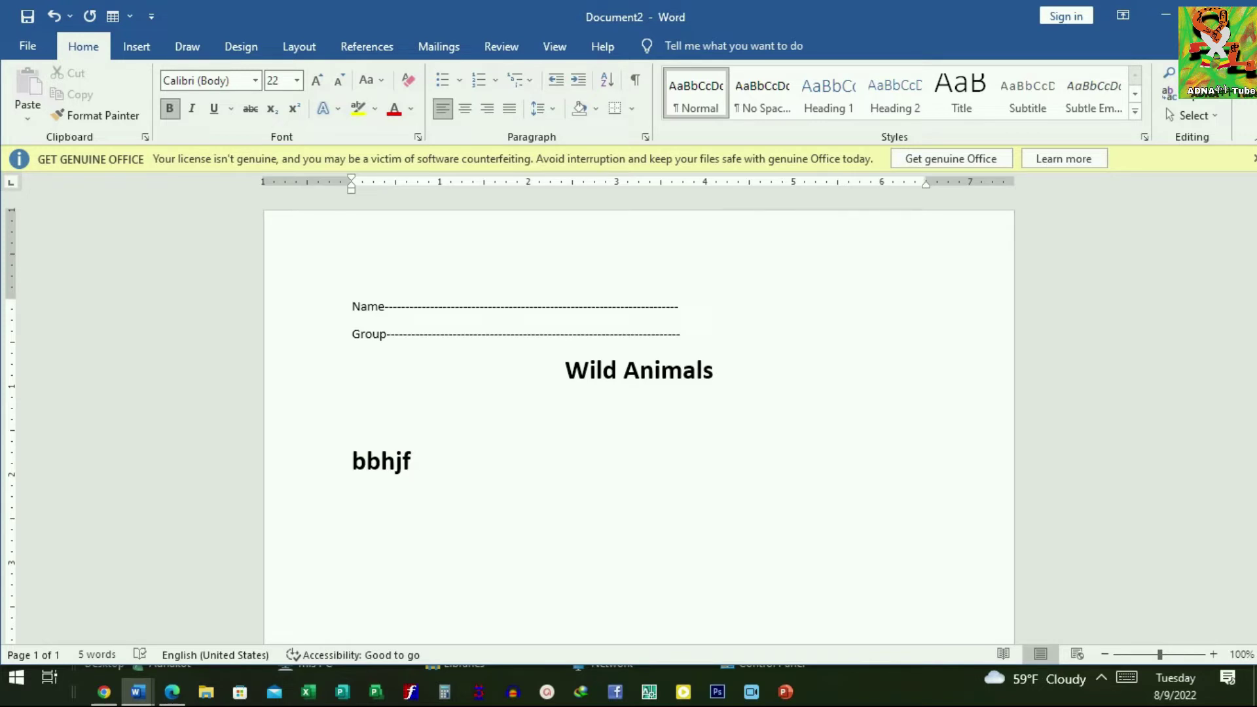
text(hjhdjhfjdfhdhfdhgsgggdf)
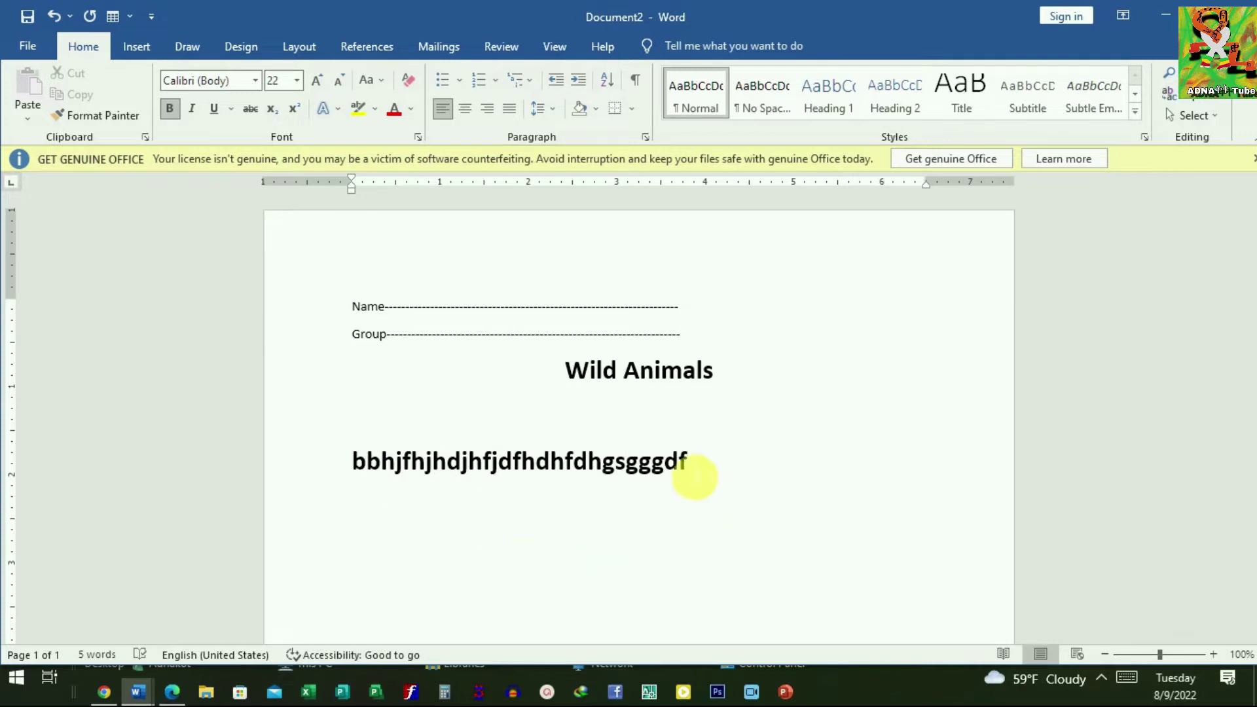
Set the sample line to 12 pt and remove its bold formatting
drag(693, 474, 292, 472)
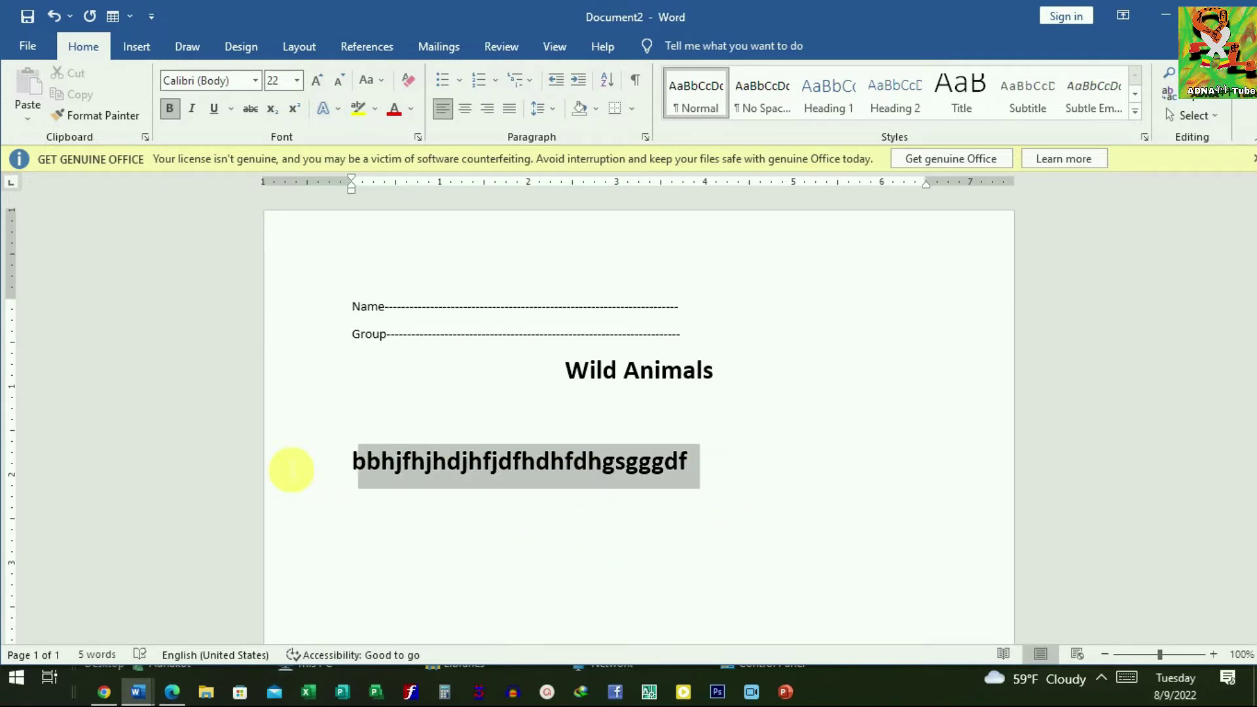
click(297, 81)
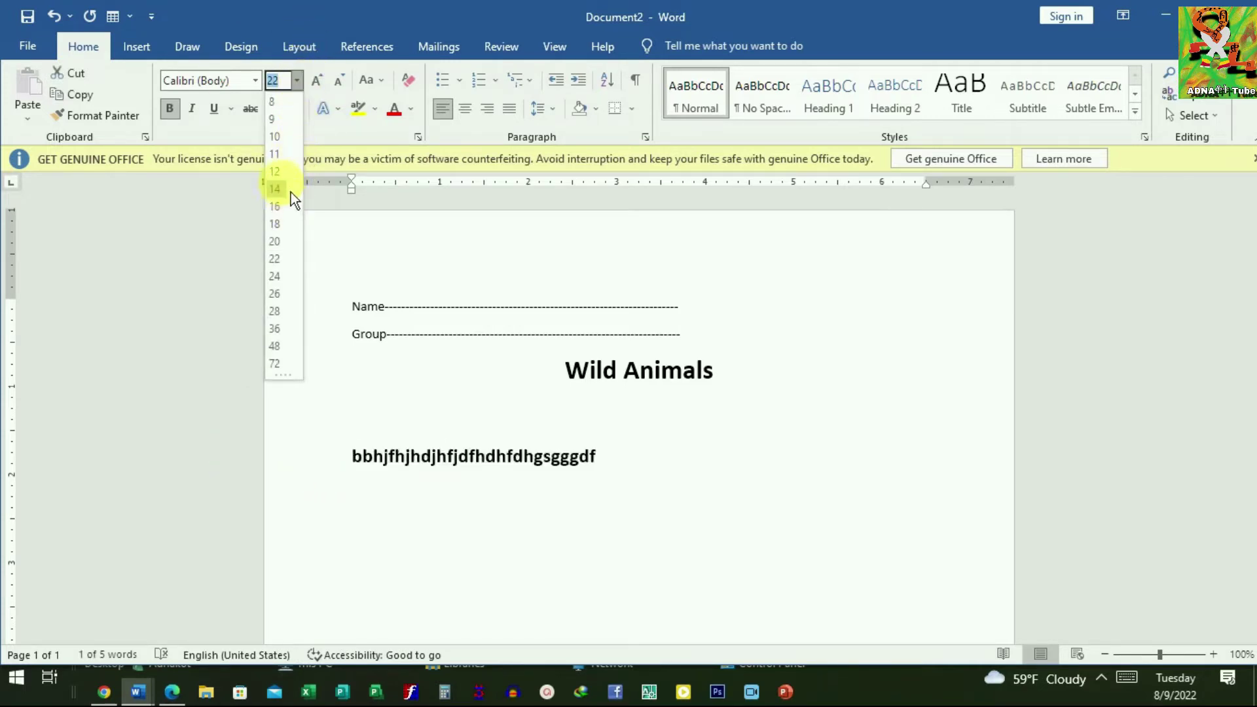
click(275, 170)
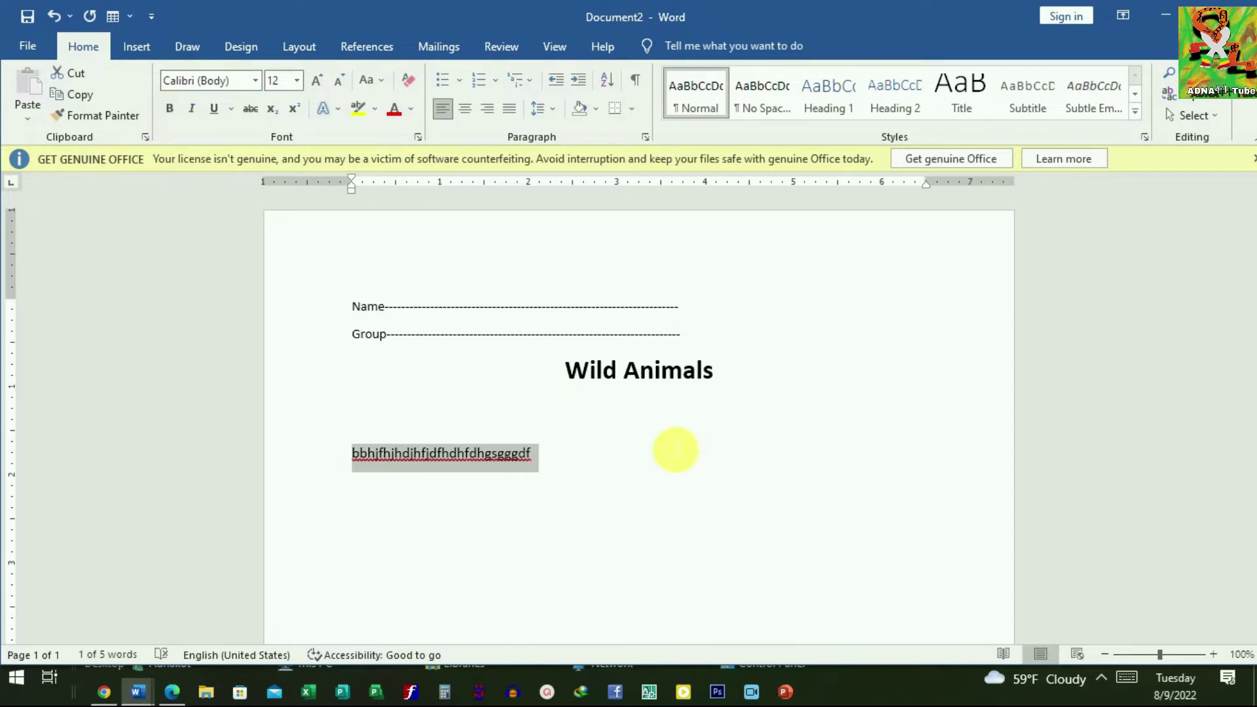
key(Up)
click(577, 464)
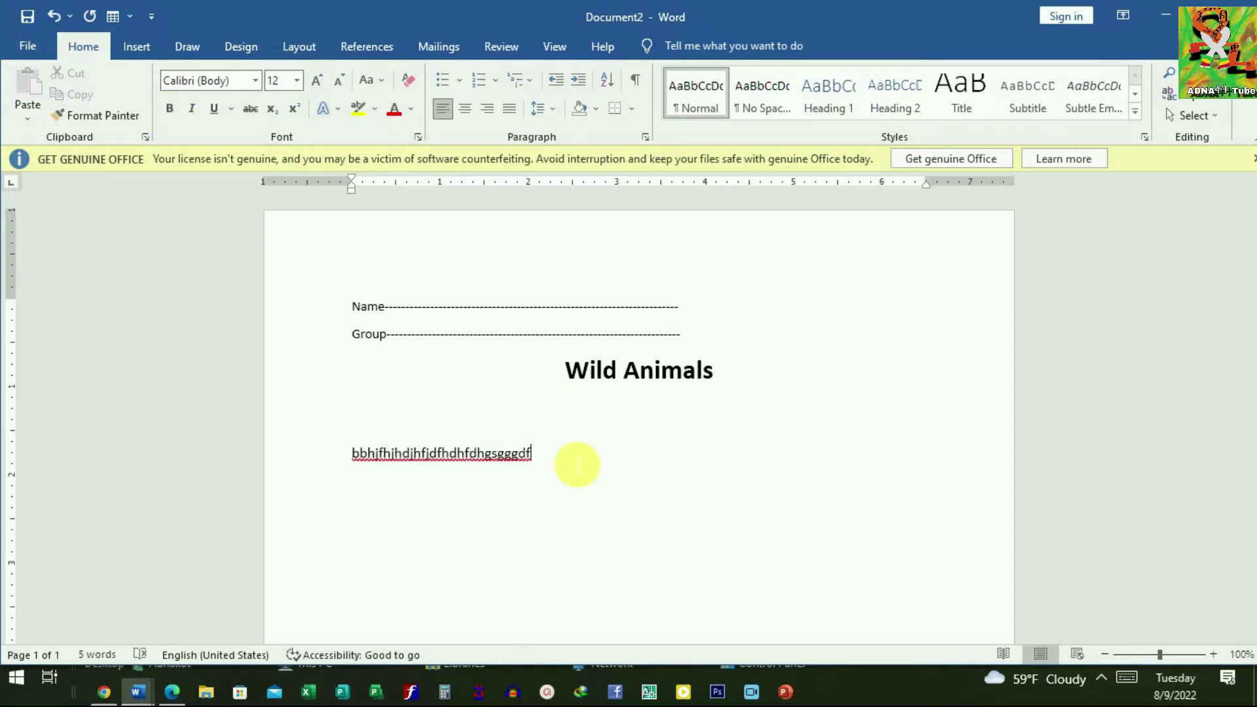
Type three lines of placeholder letters as separate paragraphs below the existing body text
text(dfbhfhjd dghjgjdgfhjd)
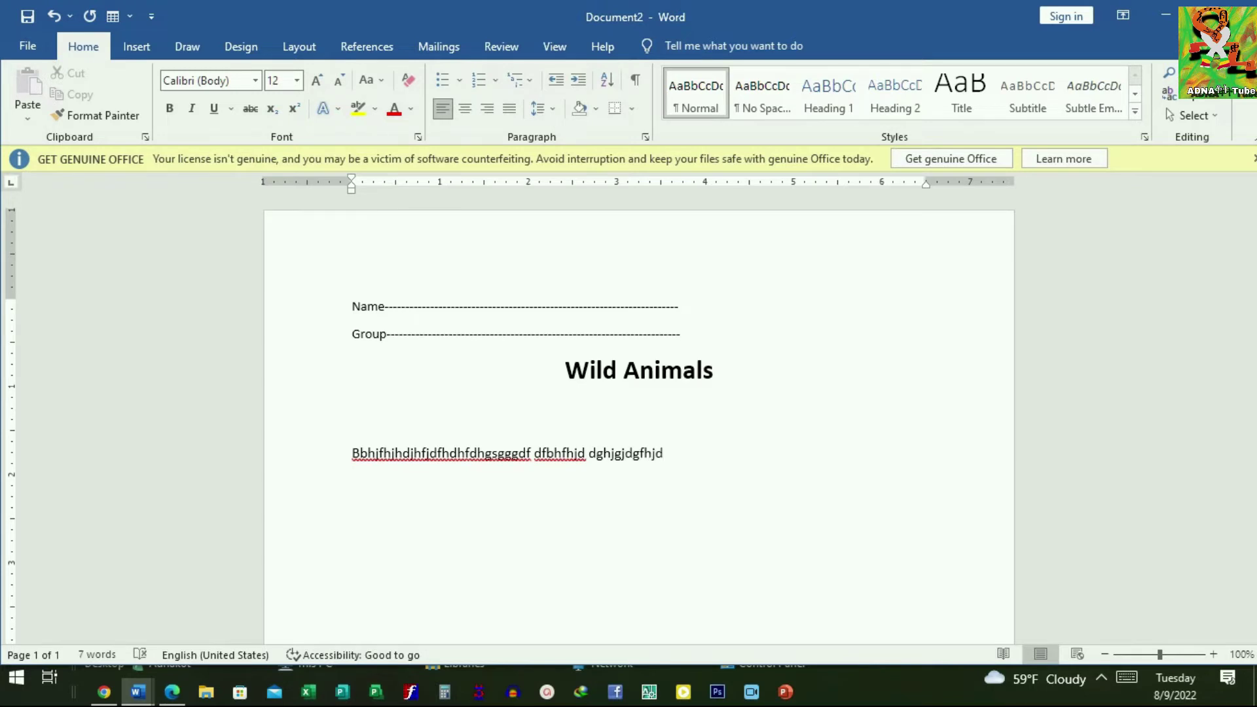
text( ghhsdghd hghaghgf ghghdghasdaghghghff)
key(Return)
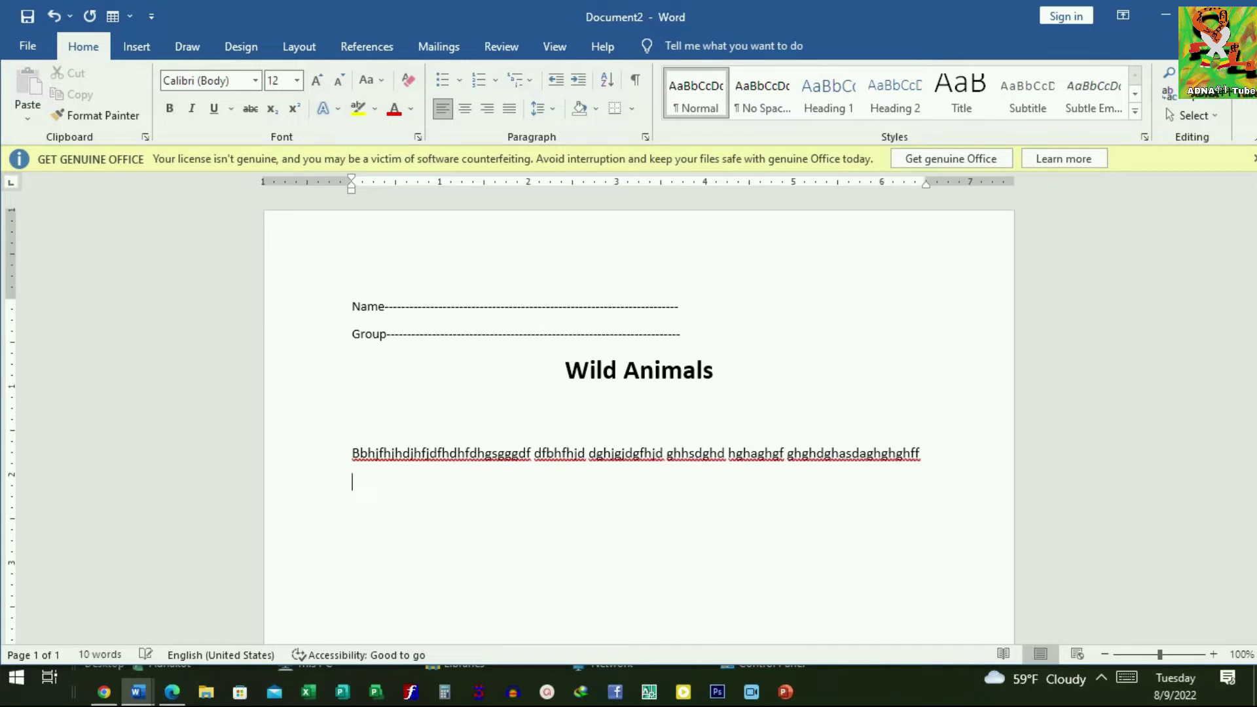
text(hjghjghfgdhfghdfgdhsgf)
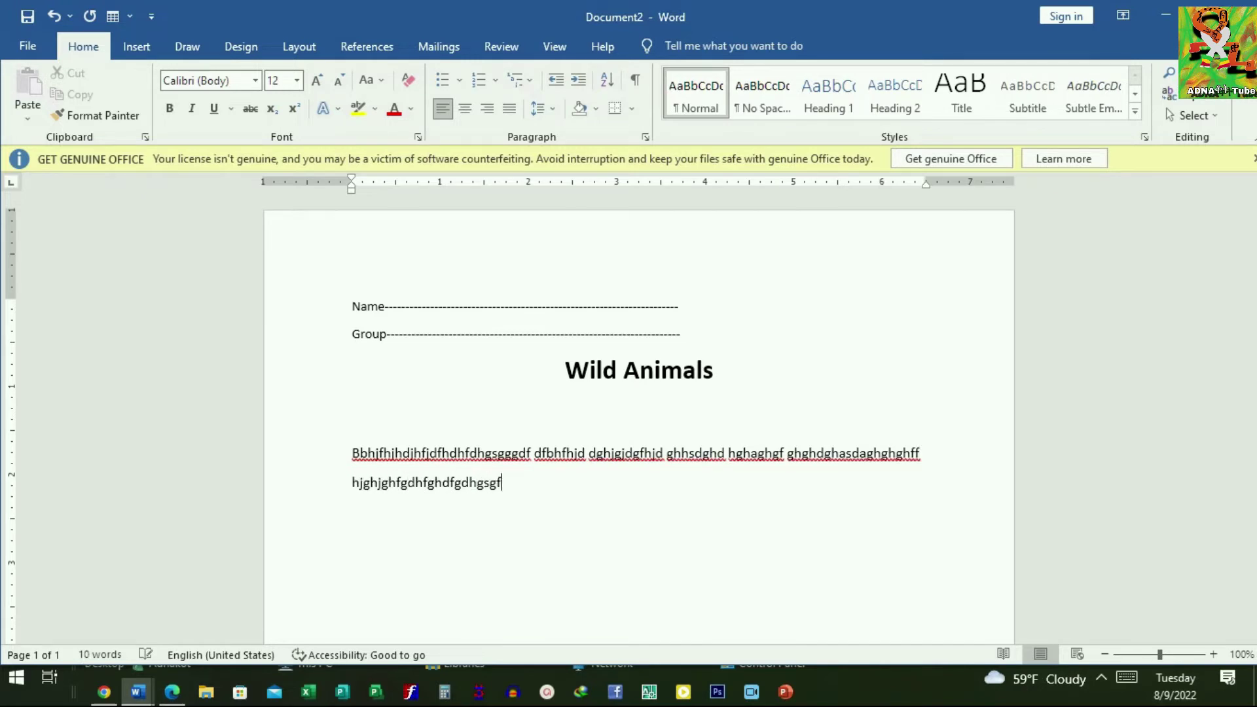
text( fhjgfhjsghghdsgfhfbghh)
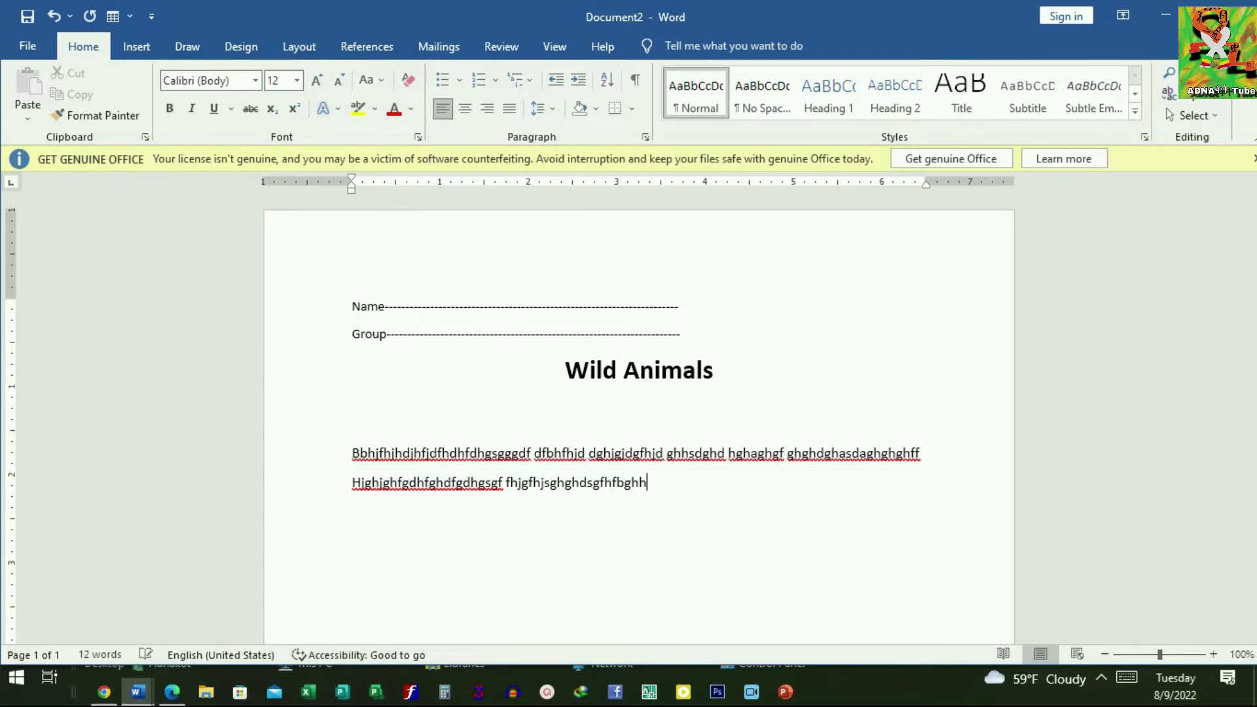
text( hjjdhfjgfhgdhgfdfna bhaghghjfbsg gahghgfh hghgahghghg)
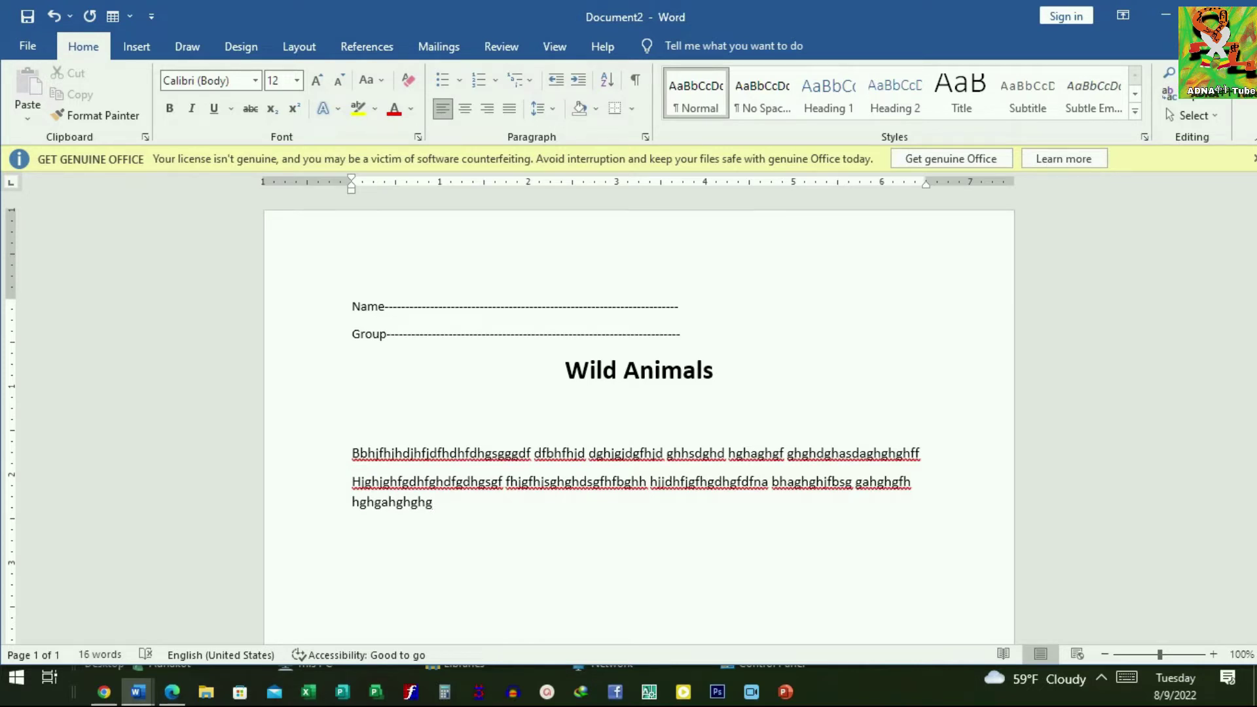
key(Return)
text(ahjgjgfhdhfgdhfgyeg mnmssdhfgh nsdfhjgjdgf dshjhsdjfhs kjhjshhfjshjghhhhhhhhhhhhhhjjjjs)
text(hjg)
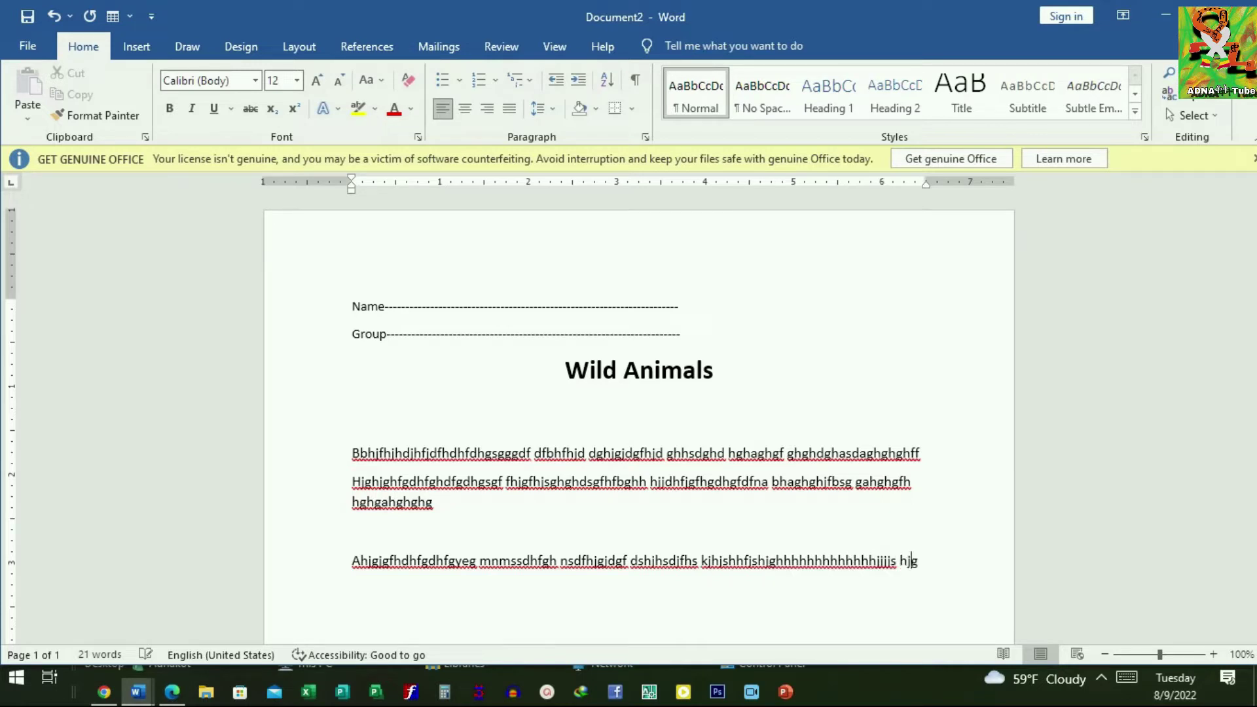
text(hjsssf h guyyeytya)
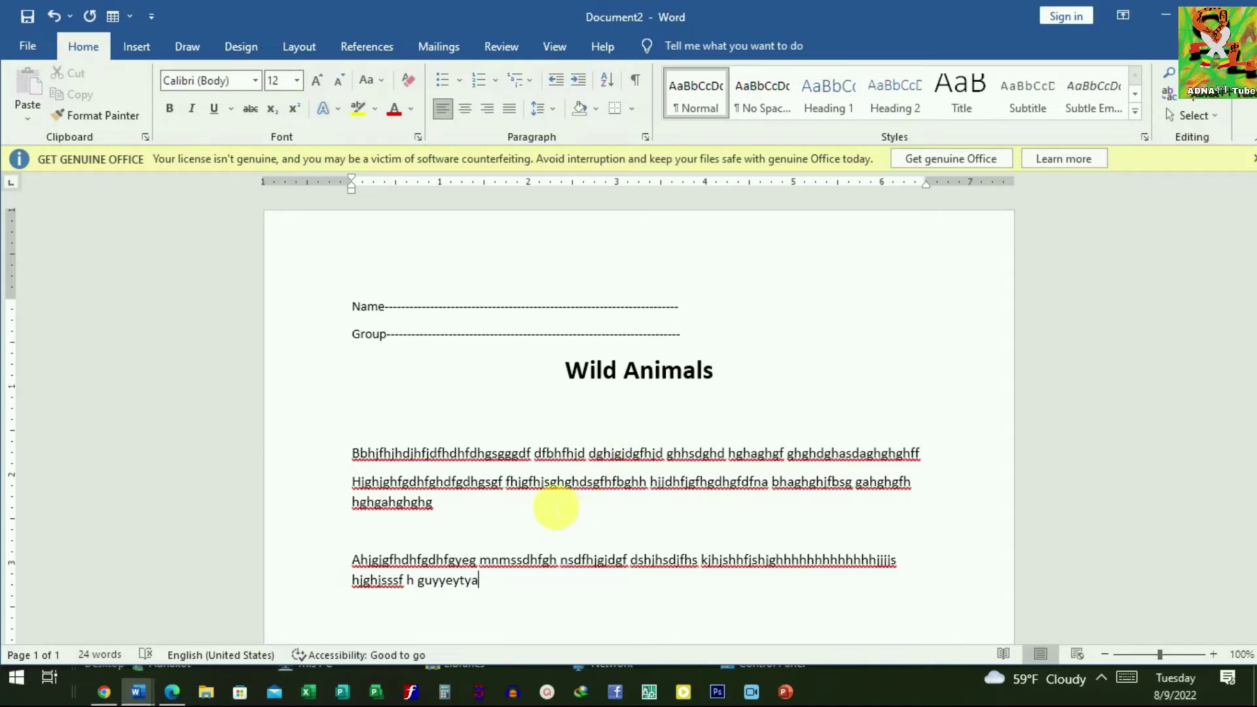
scroll(498, 517, down, 1)
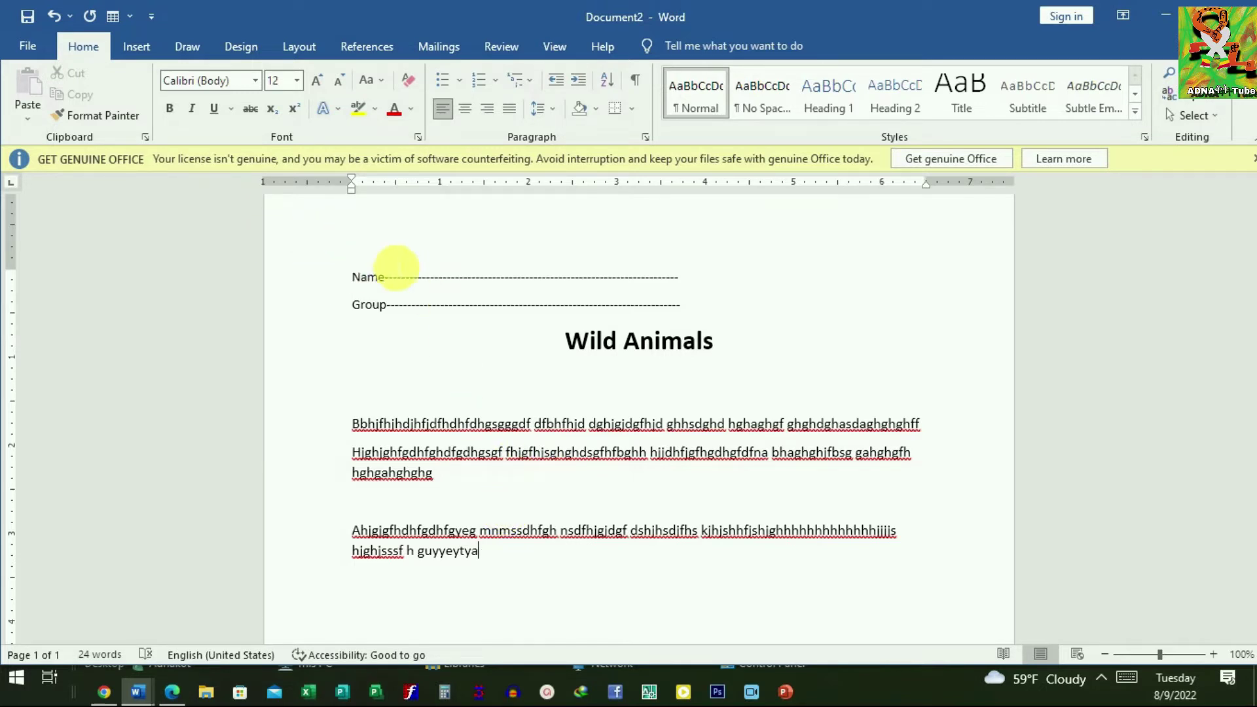
Open the Insert Picture dialog from Insert > Pictures > This Device
click(151, 54)
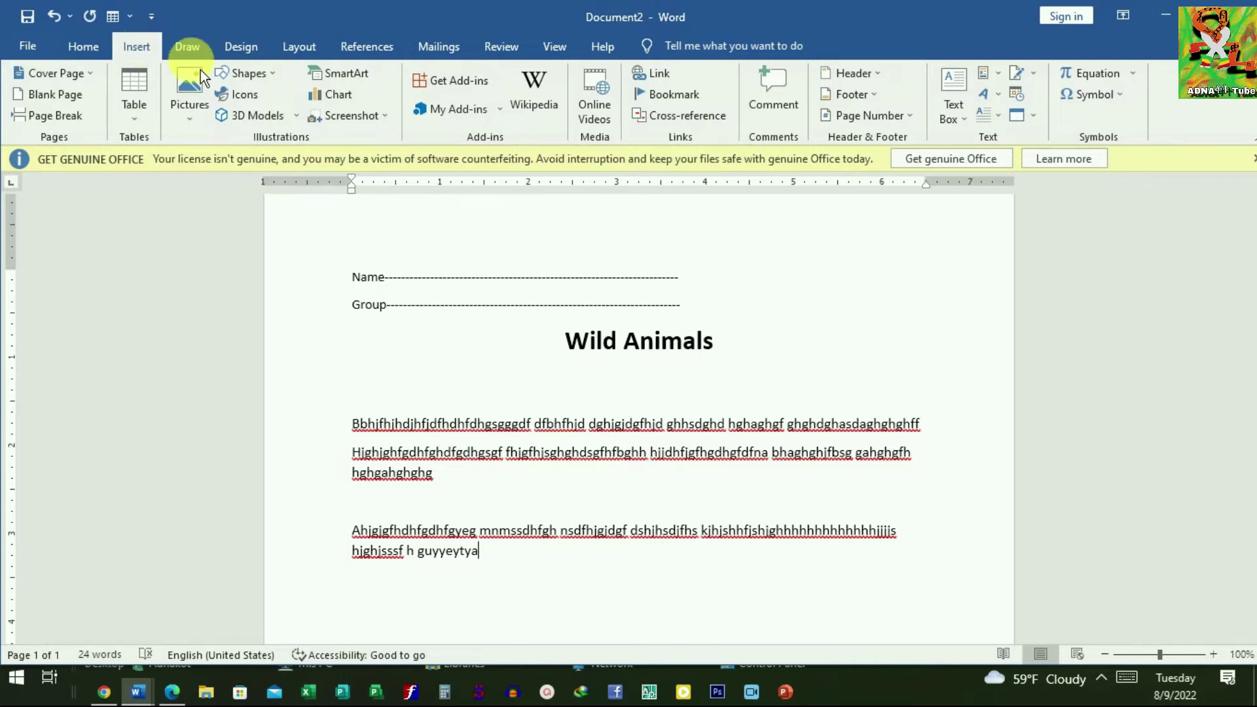
click(203, 106)
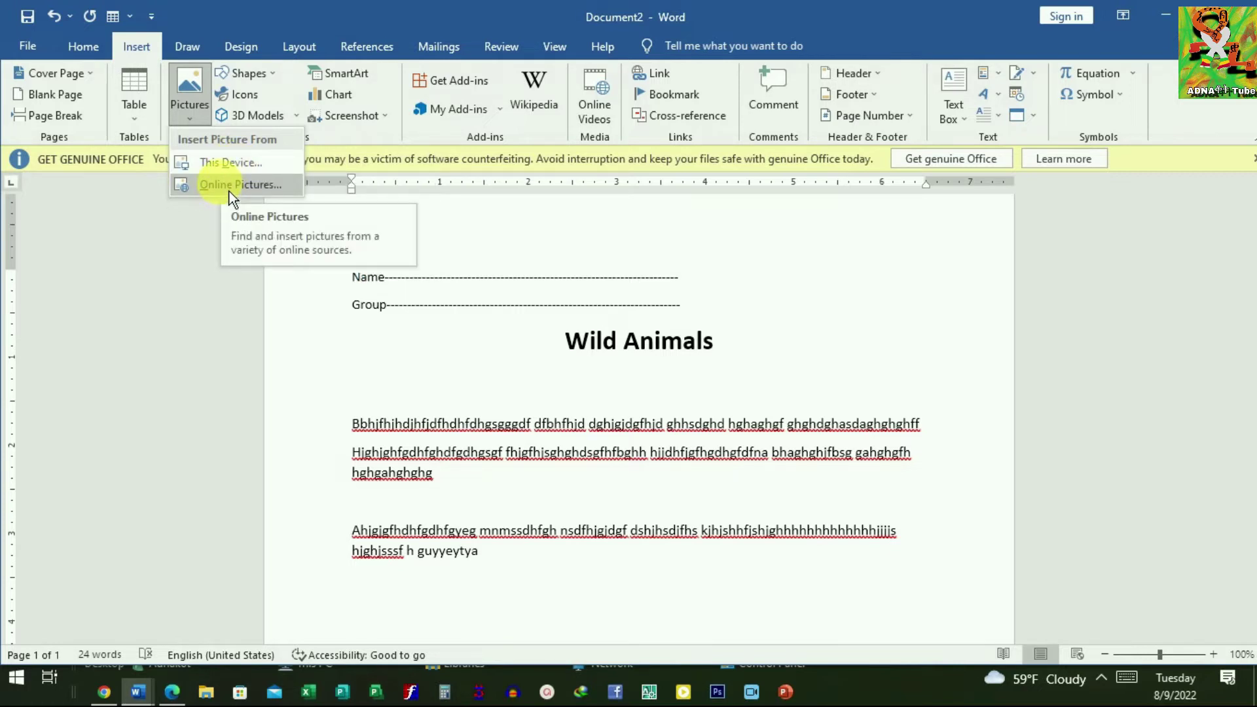
click(230, 174)
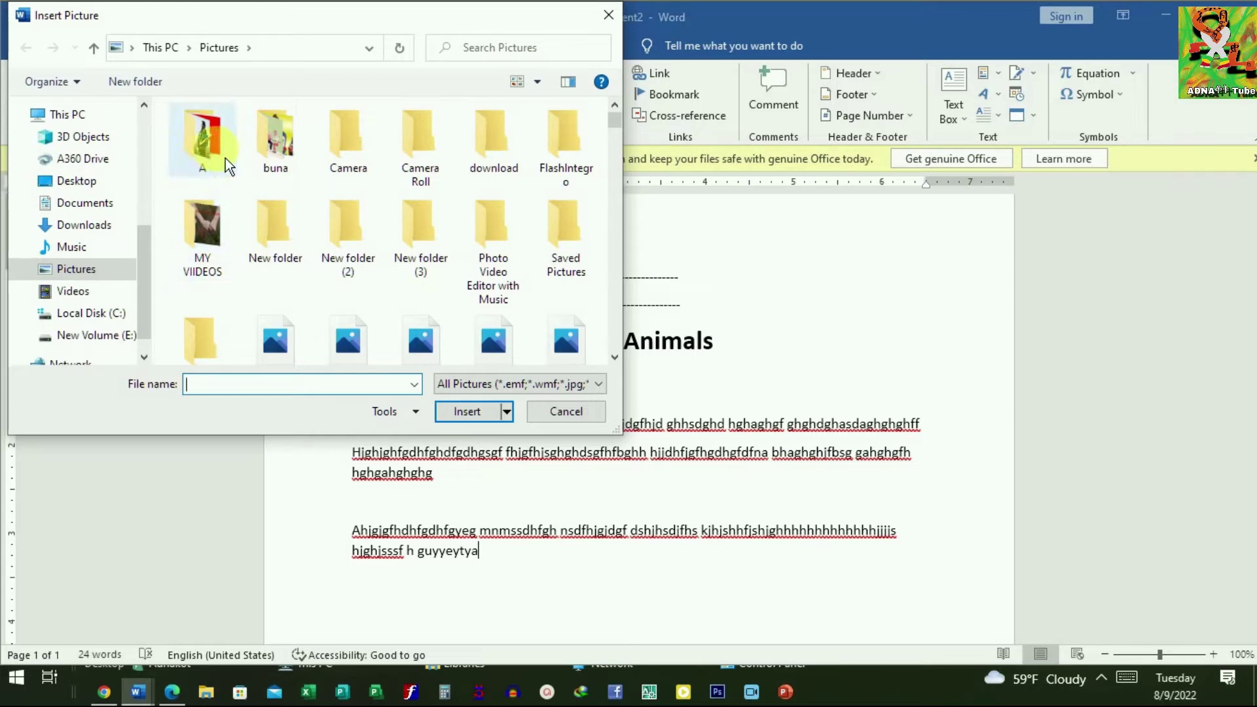
click(104, 692)
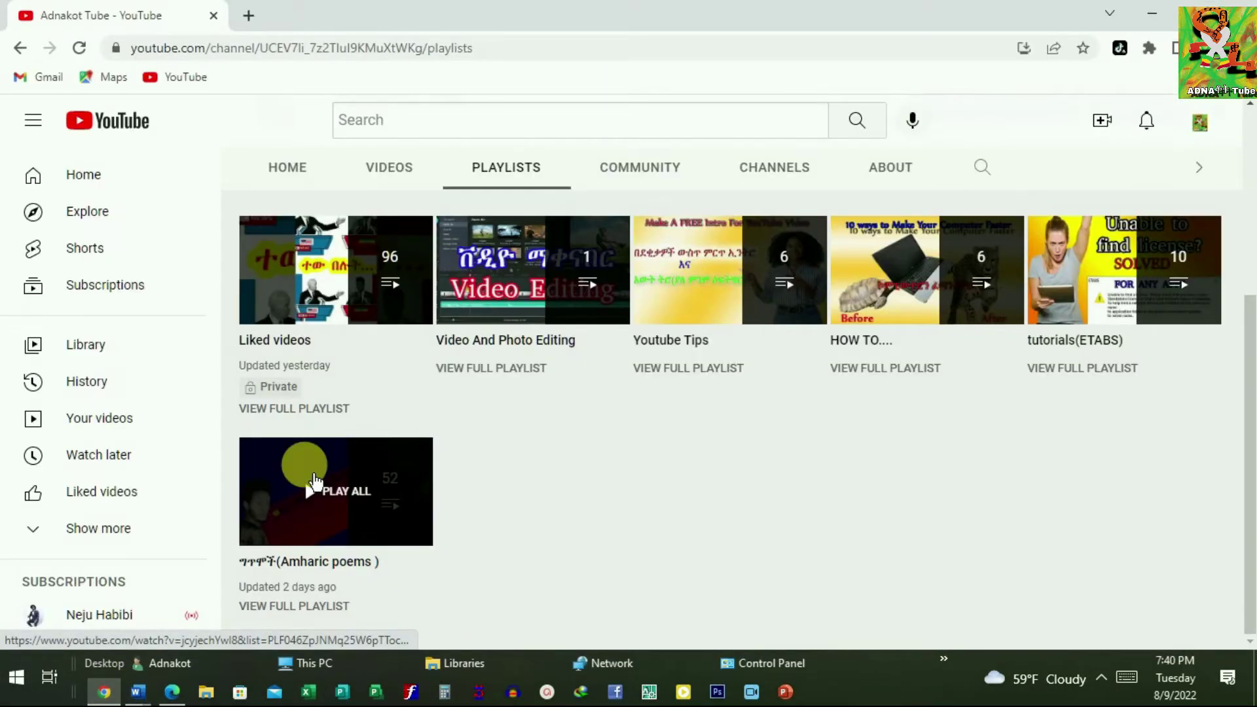
Search Google Images for 'wild animal' filtered to Creative Commons licenses
click(386, 57)
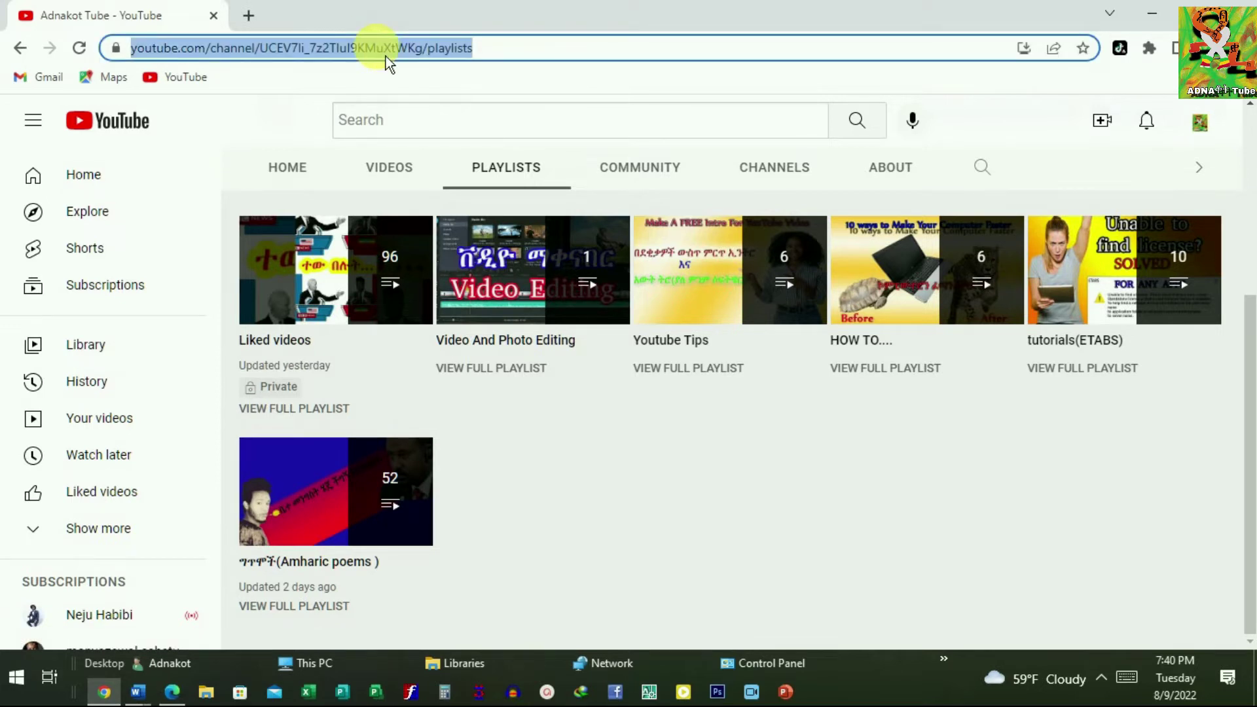
text(wild animal)
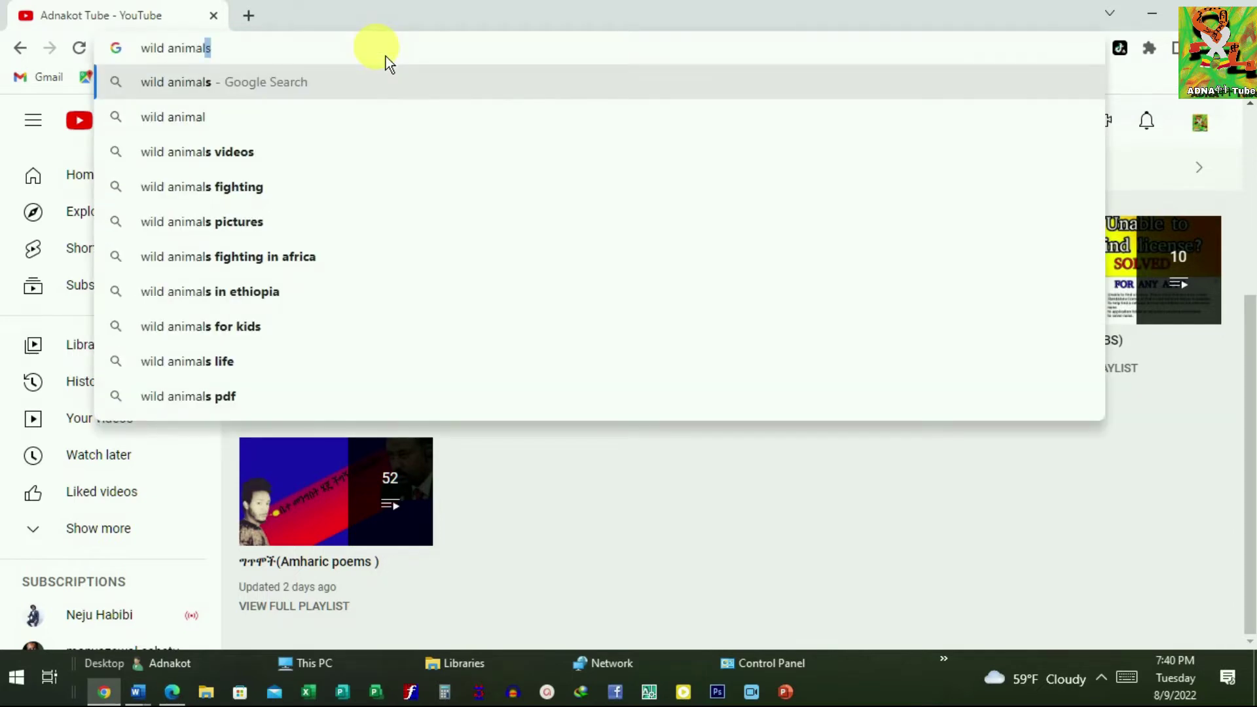
click(209, 97)
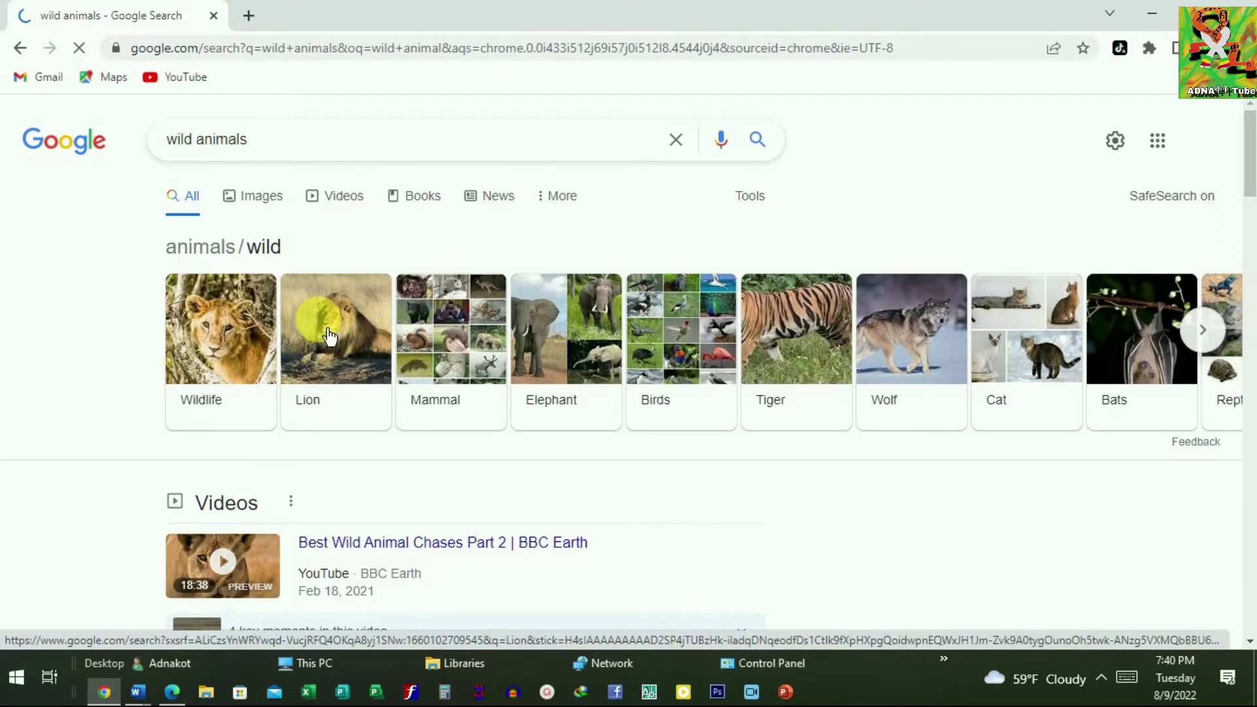
click(280, 200)
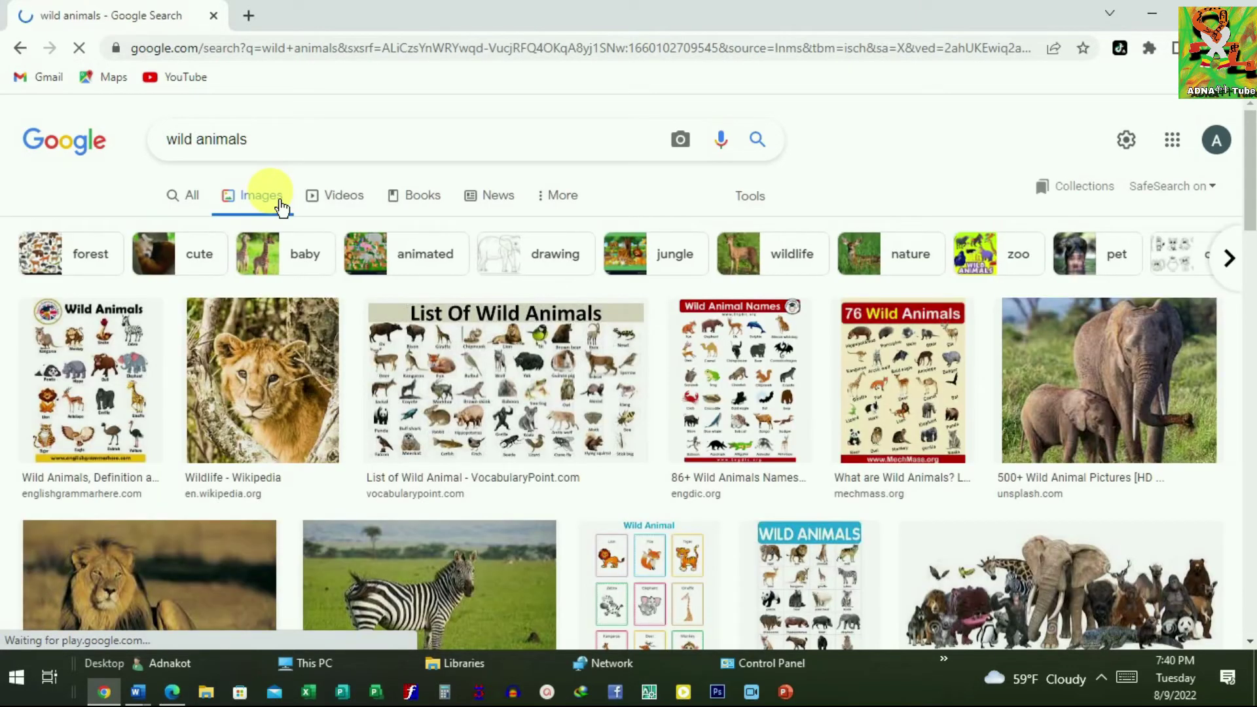
click(749, 197)
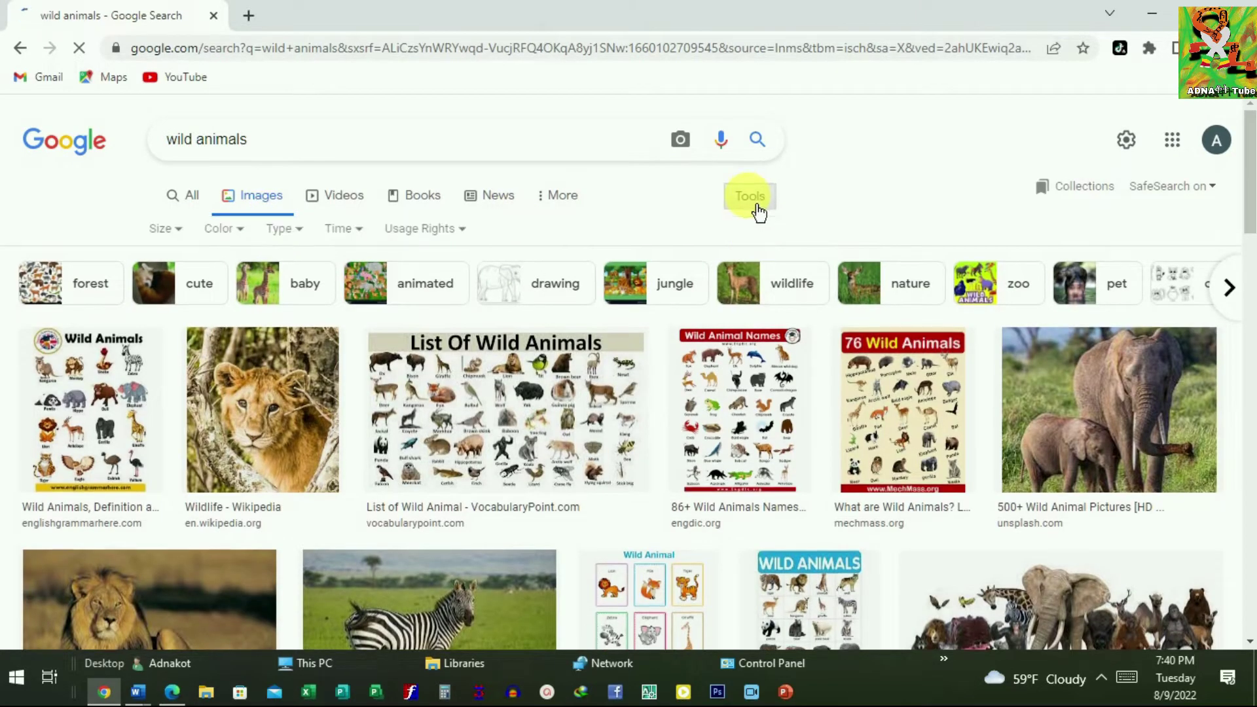
click(455, 233)
click(474, 295)
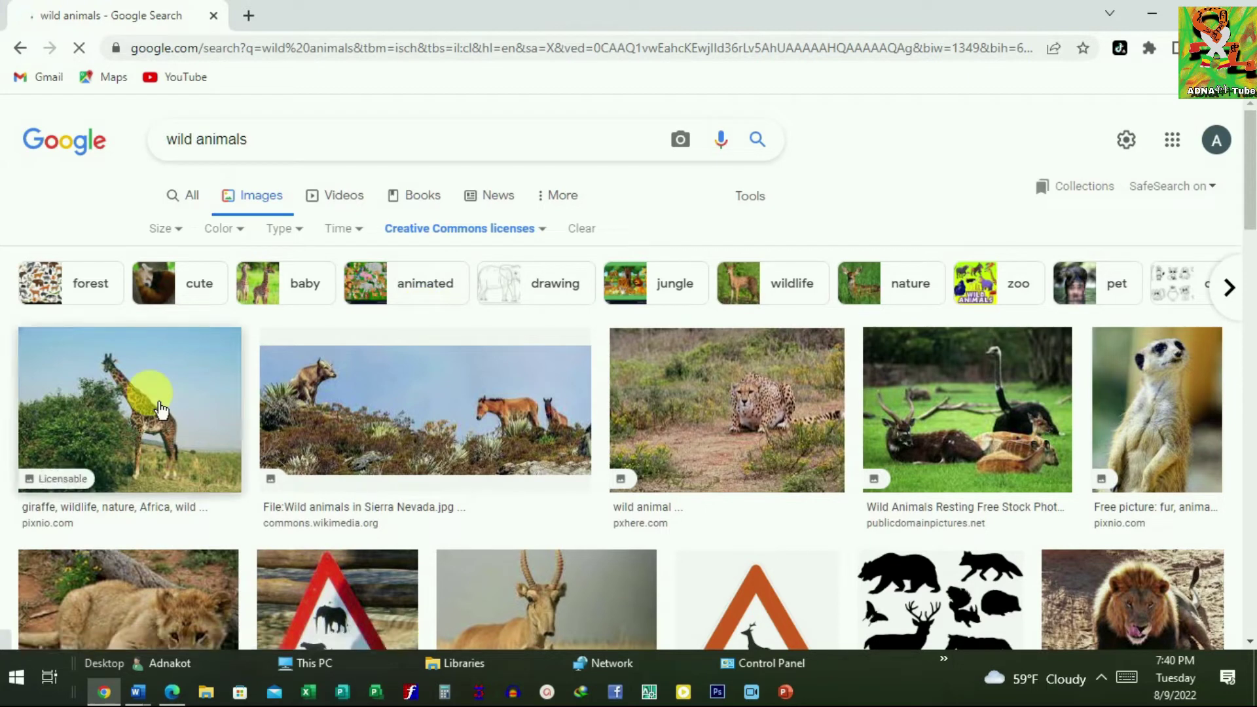
mouse_move(130, 410)
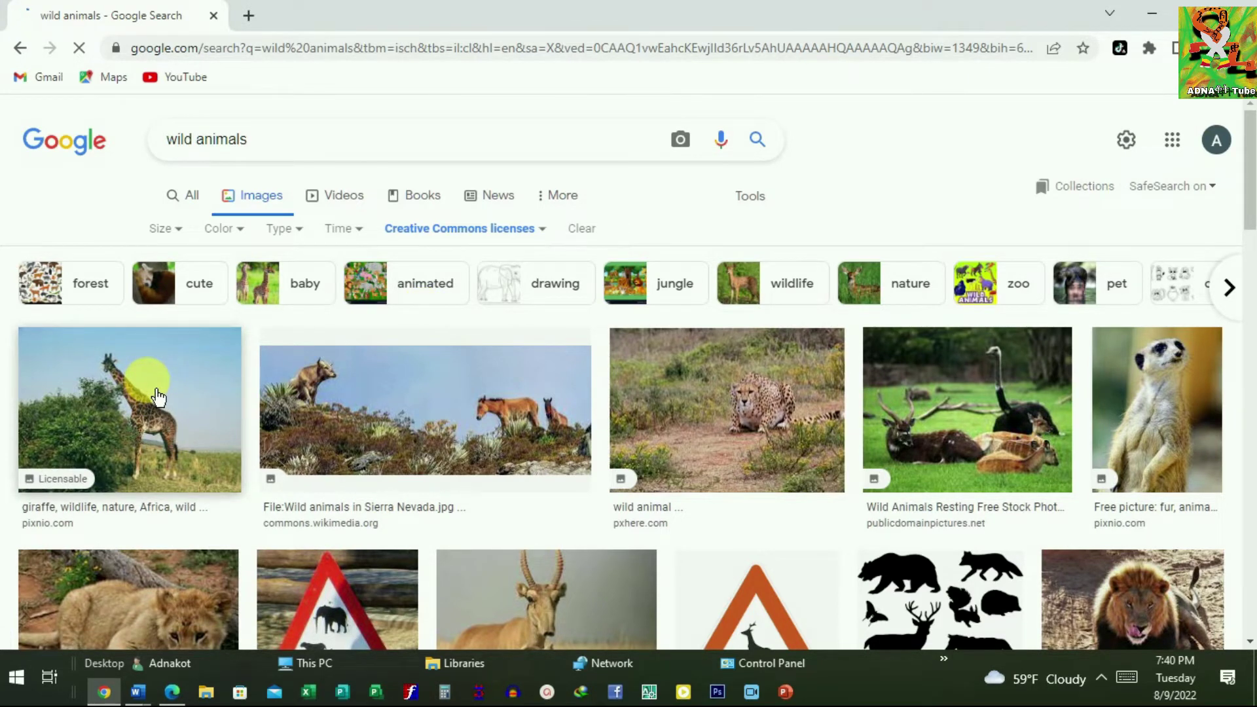
Open the giraffe photo and download it as giraf.jpg
click(157, 397)
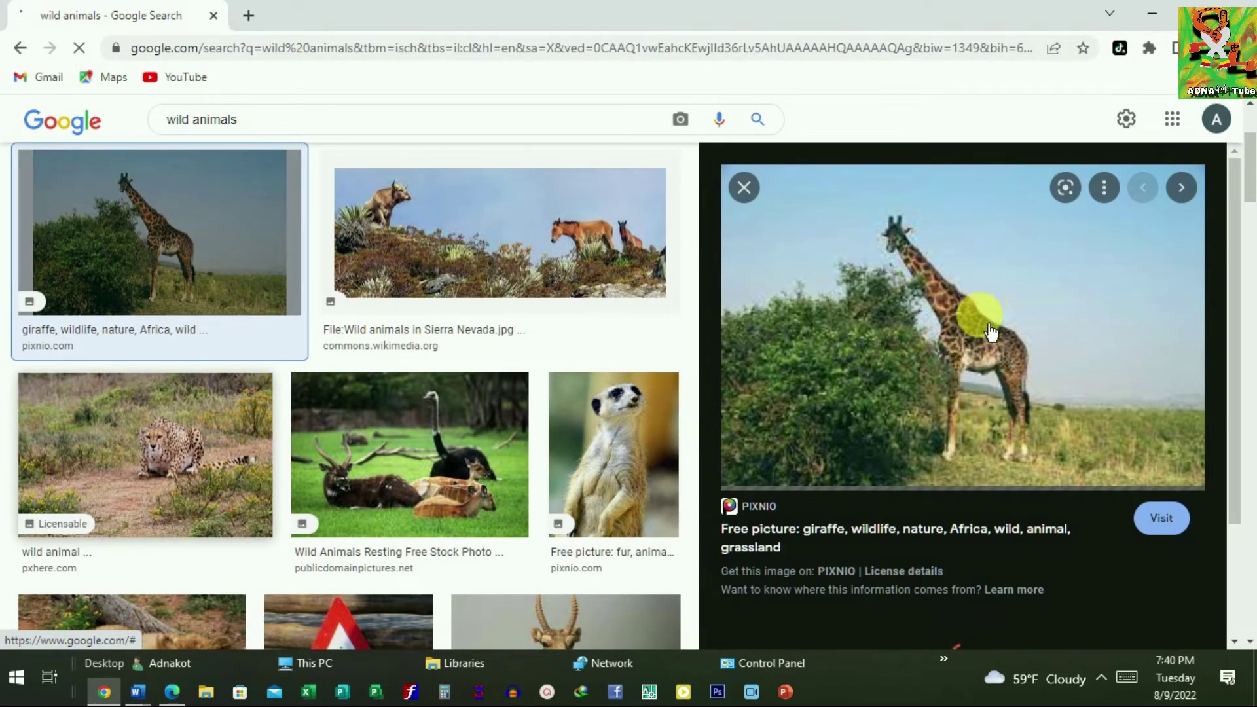
click(751, 201)
mouse_move(138, 692)
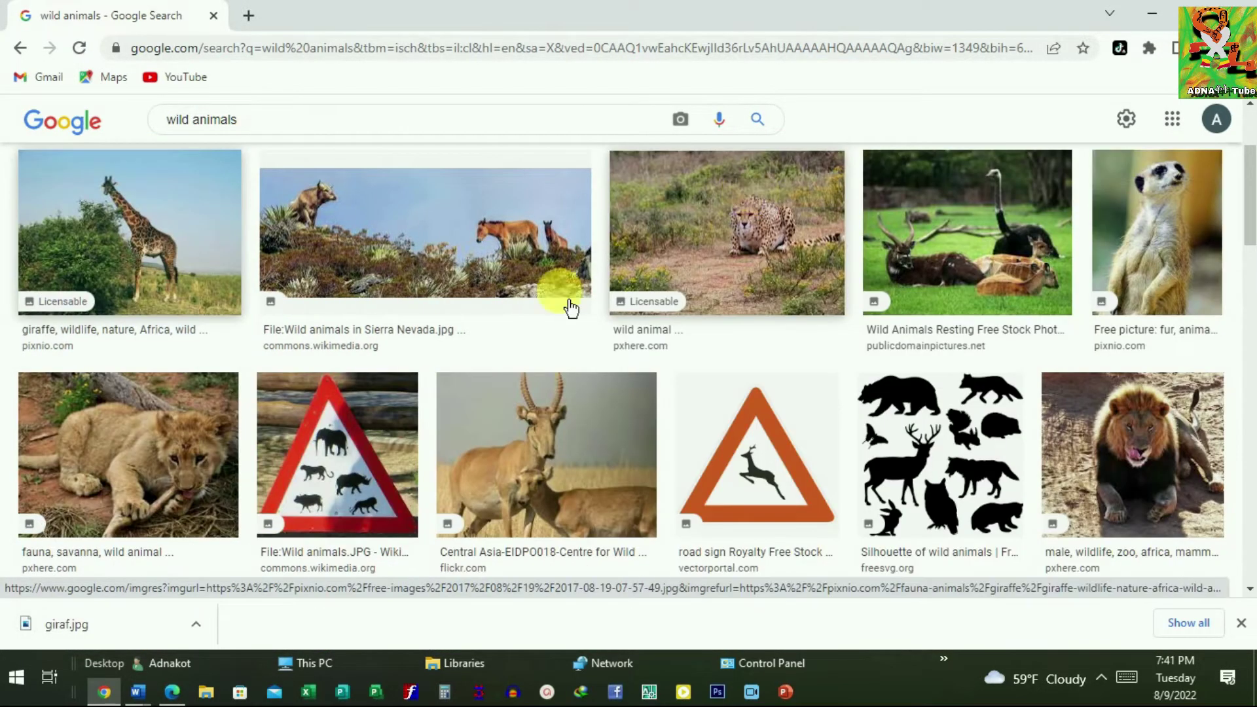
click(157, 700)
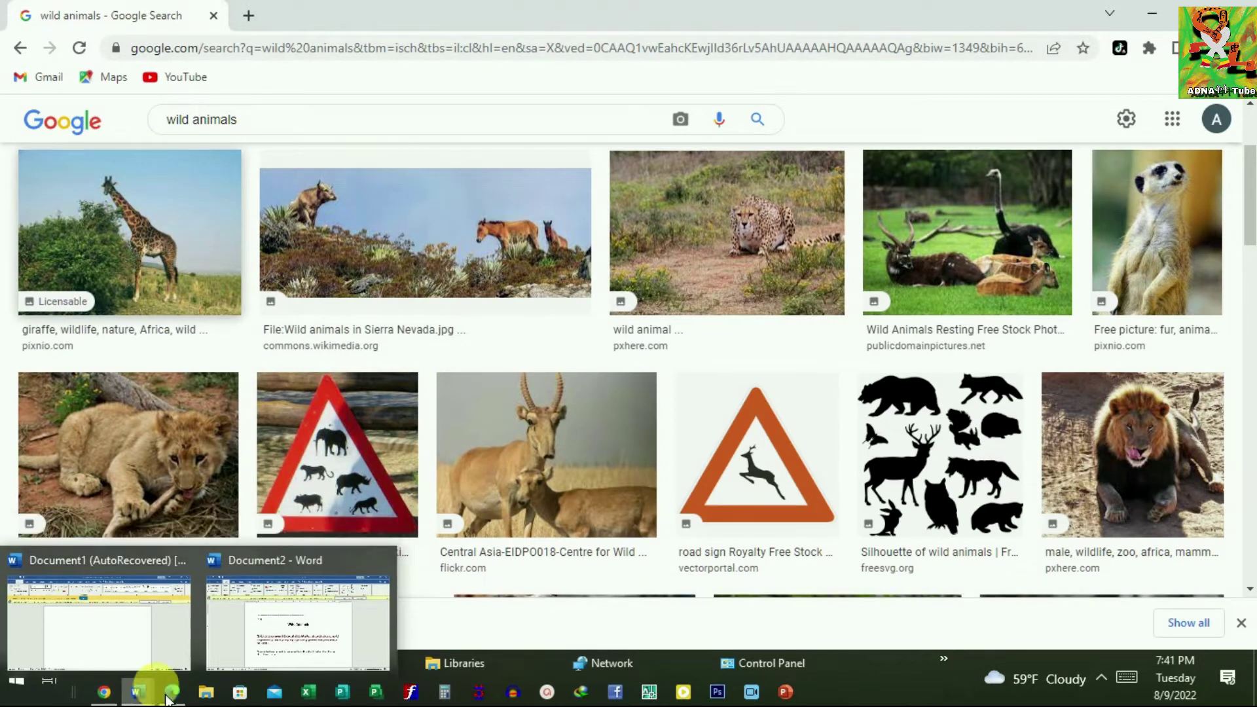
Insert giraf.jpg from the Downloads folder into the worksheet
click(332, 653)
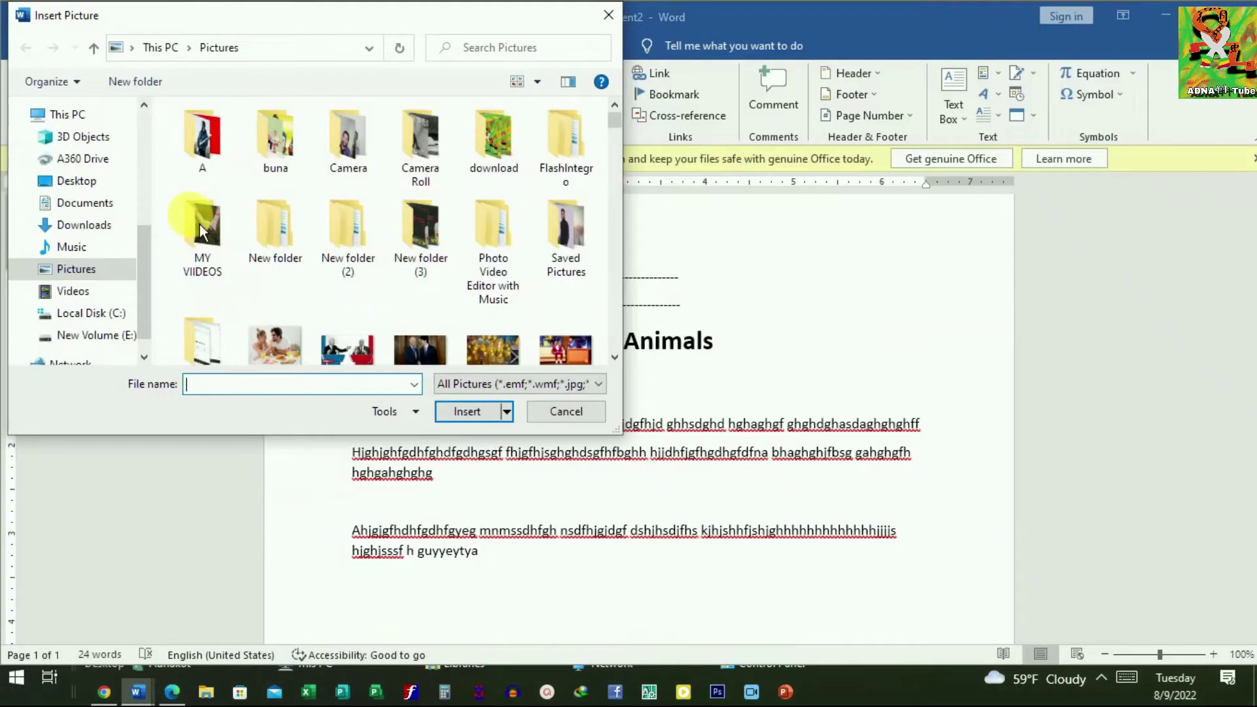
click(82, 226)
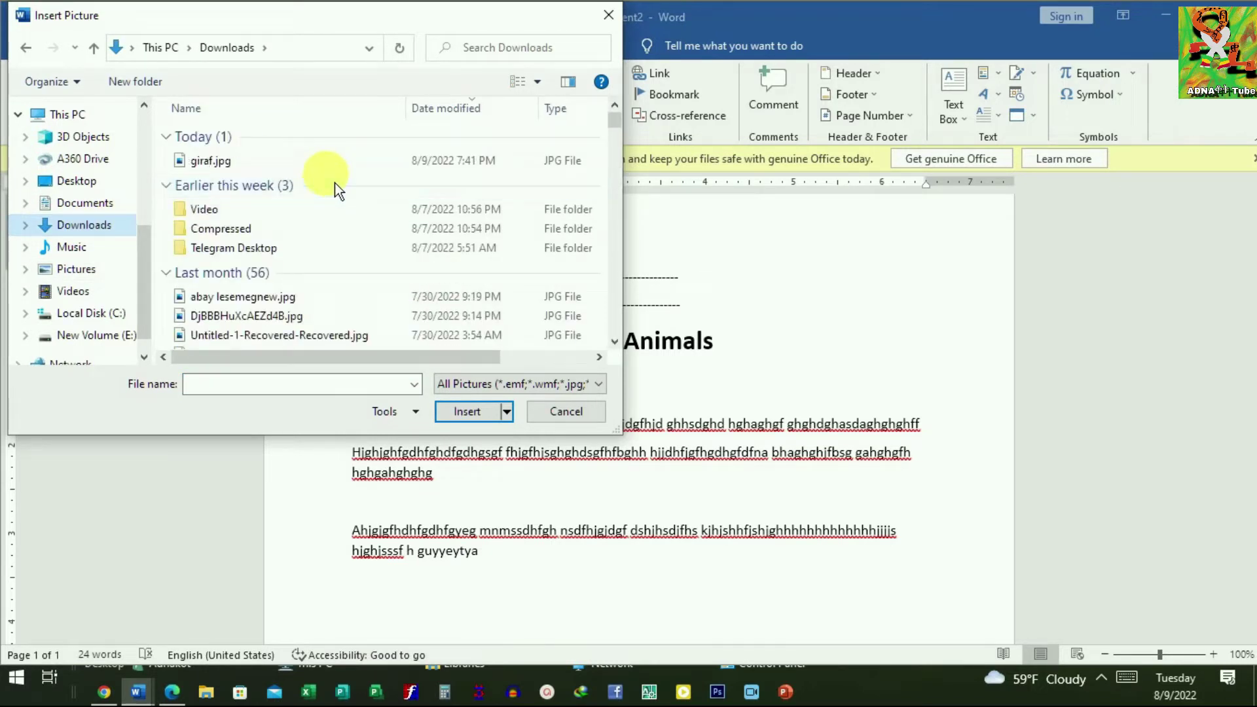
click(321, 164)
click(473, 412)
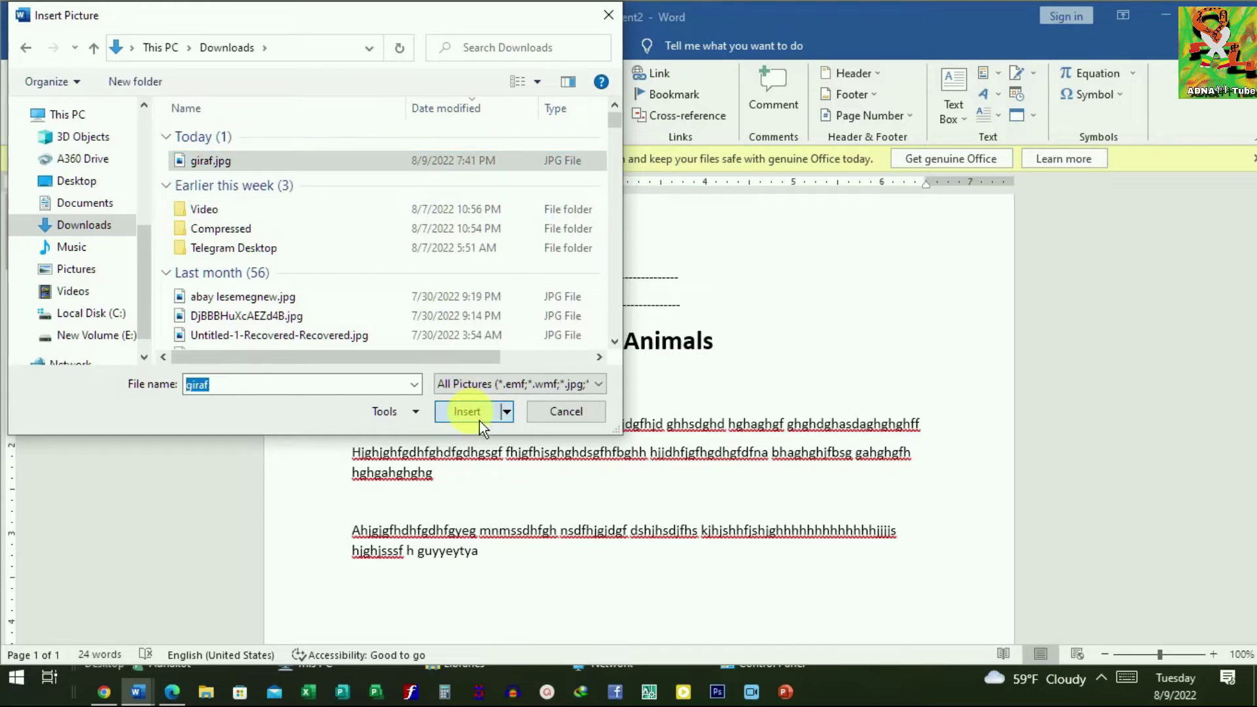
double_click(234, 168)
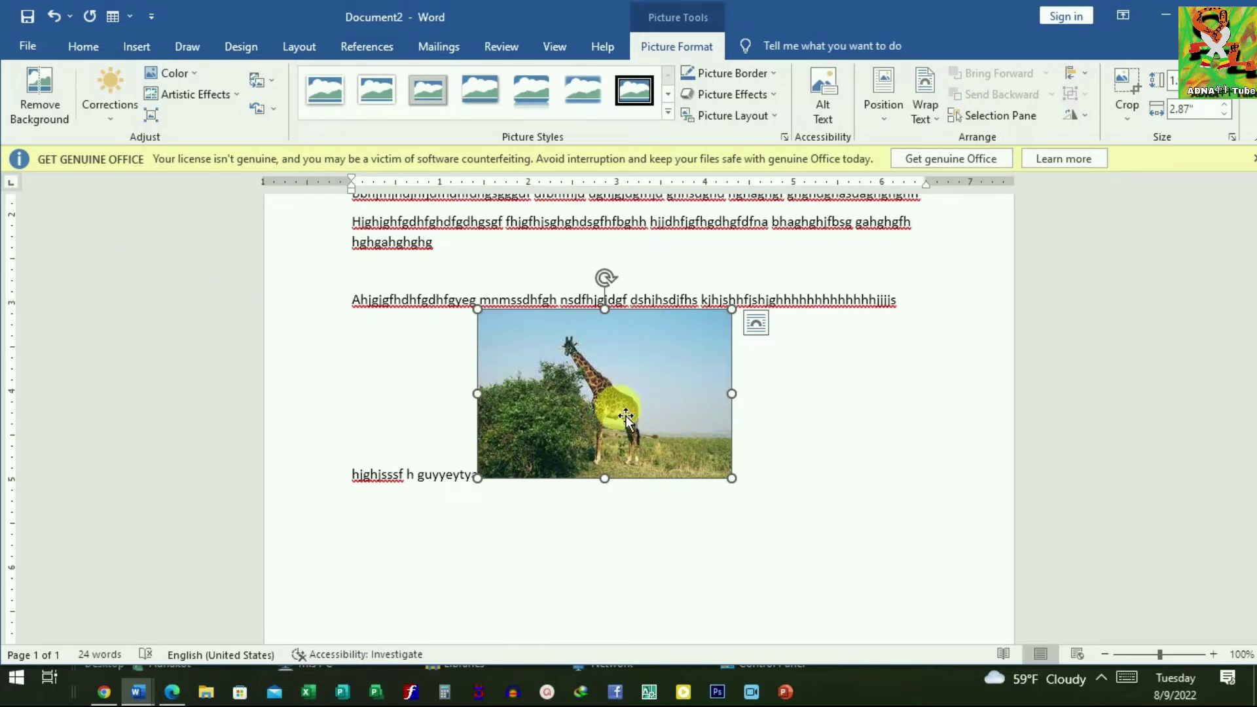
Shrink the giraffe picture to 2.71" high and show its Layout Options
drag(616, 409, 659, 384)
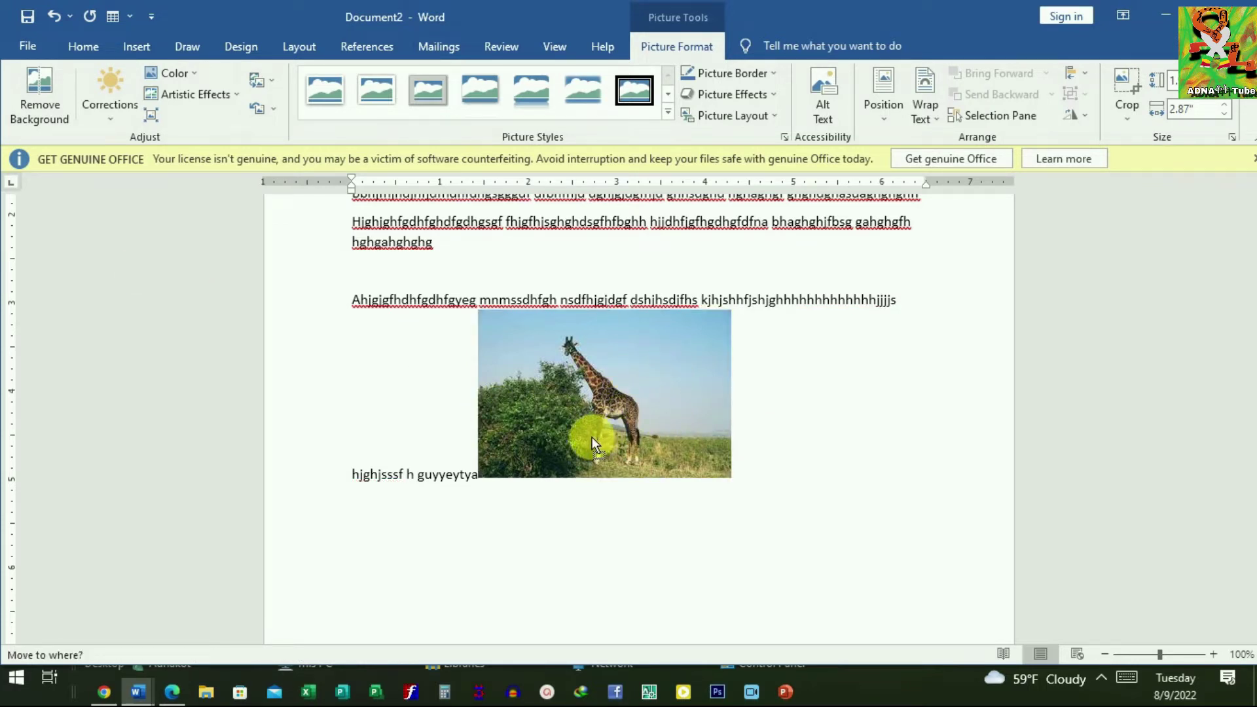
drag(595, 434, 592, 438)
mouse_move(640, 385)
mouse_down()
mouse_move(561, 385)
mouse_move(661, 389)
mouse_up()
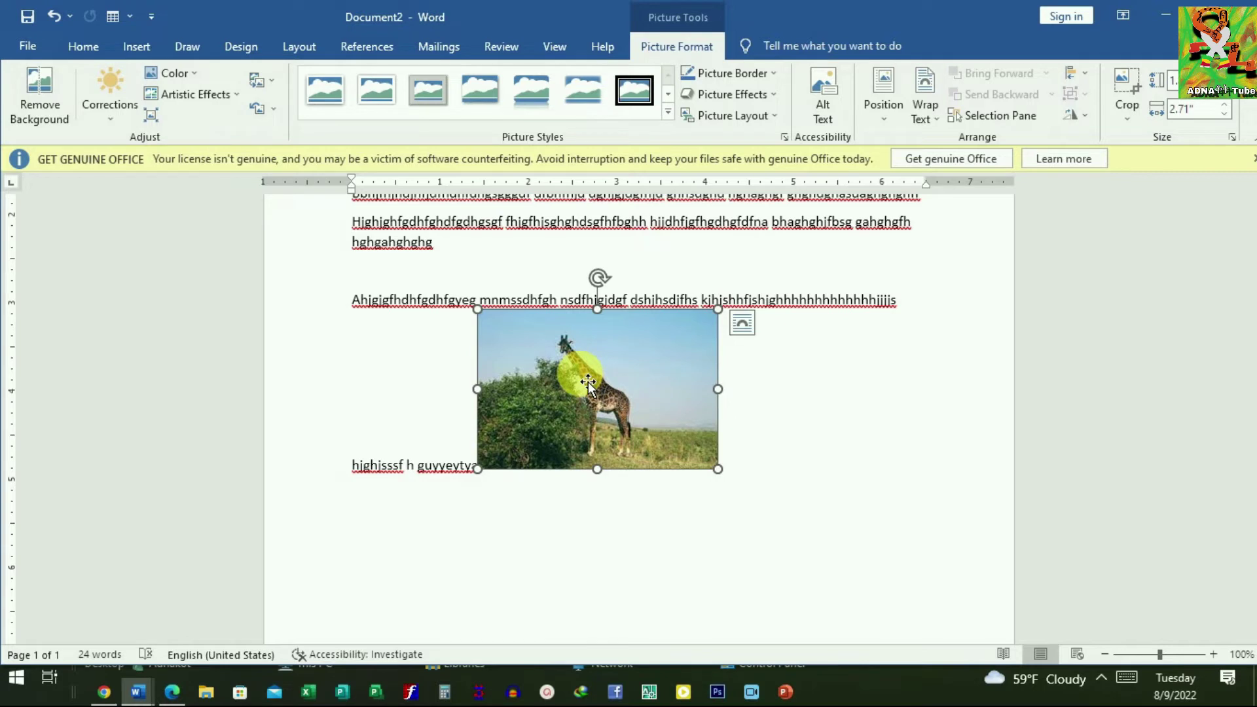
drag(587, 382, 595, 427)
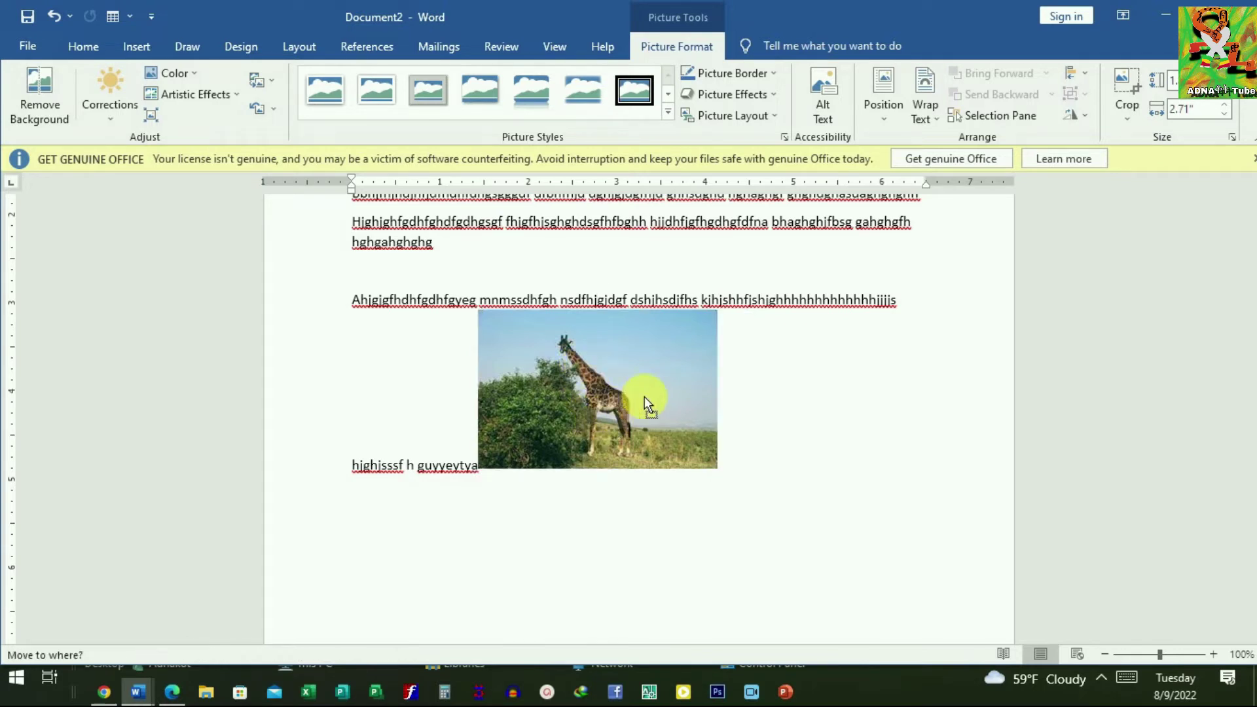
drag(618, 386, 622, 389)
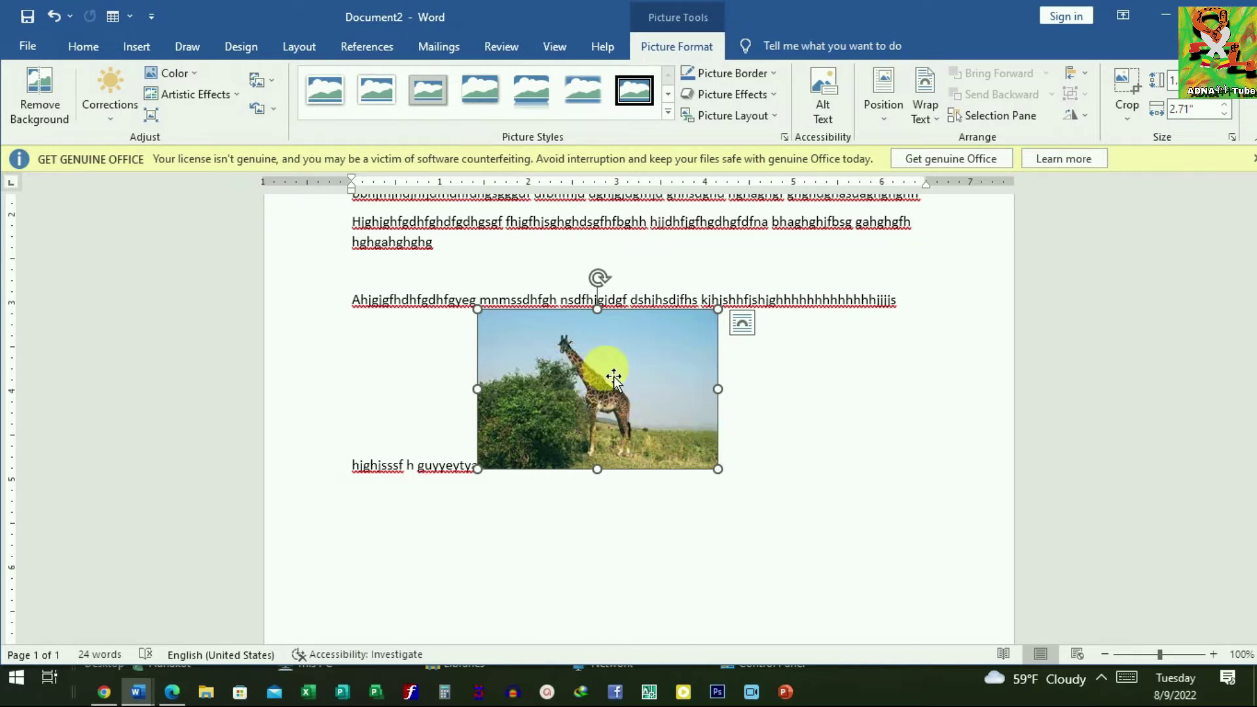
click(753, 331)
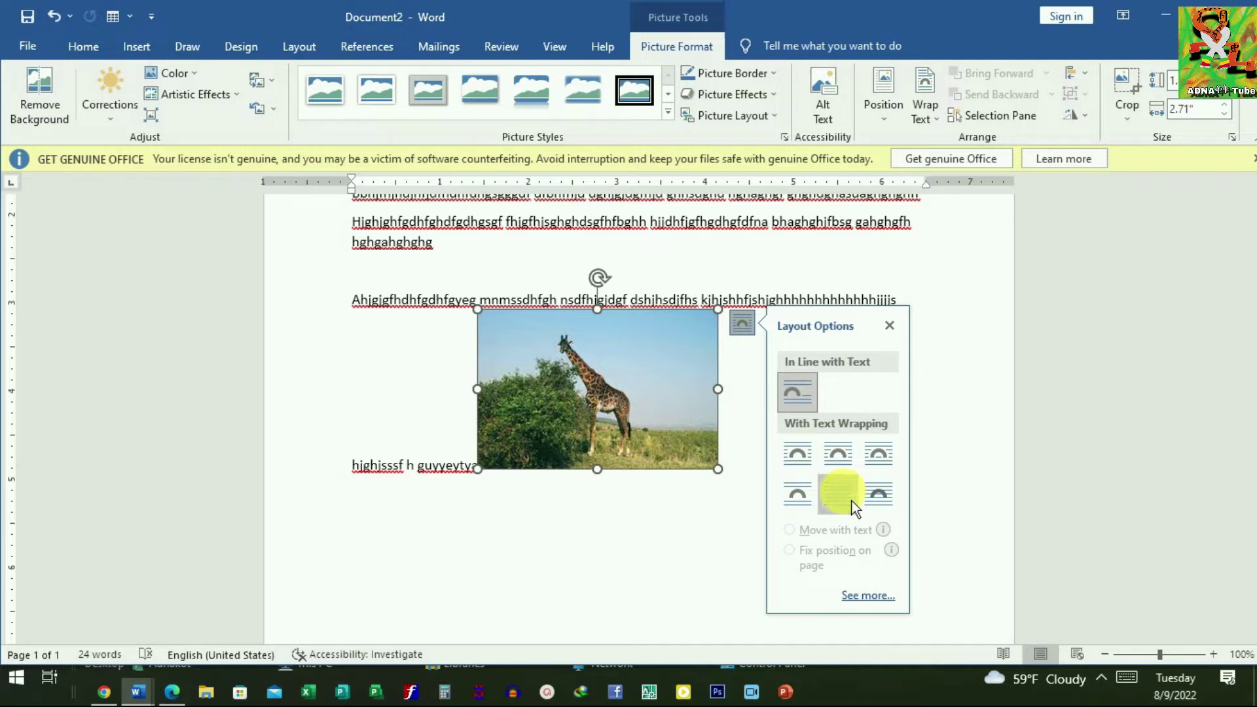
Try Behind Text and Square wrapping while dragging the giraffe picture around the paragraphs
click(851, 501)
mouse_move(644, 395)
mouse_down()
mouse_move(656, 309)
mouse_move(655, 327)
mouse_move(483, 329)
mouse_move(722, 323)
mouse_move(773, 653)
mouse_move(651, 230)
mouse_move(600, 298)
mouse_move(572, 301)
mouse_up()
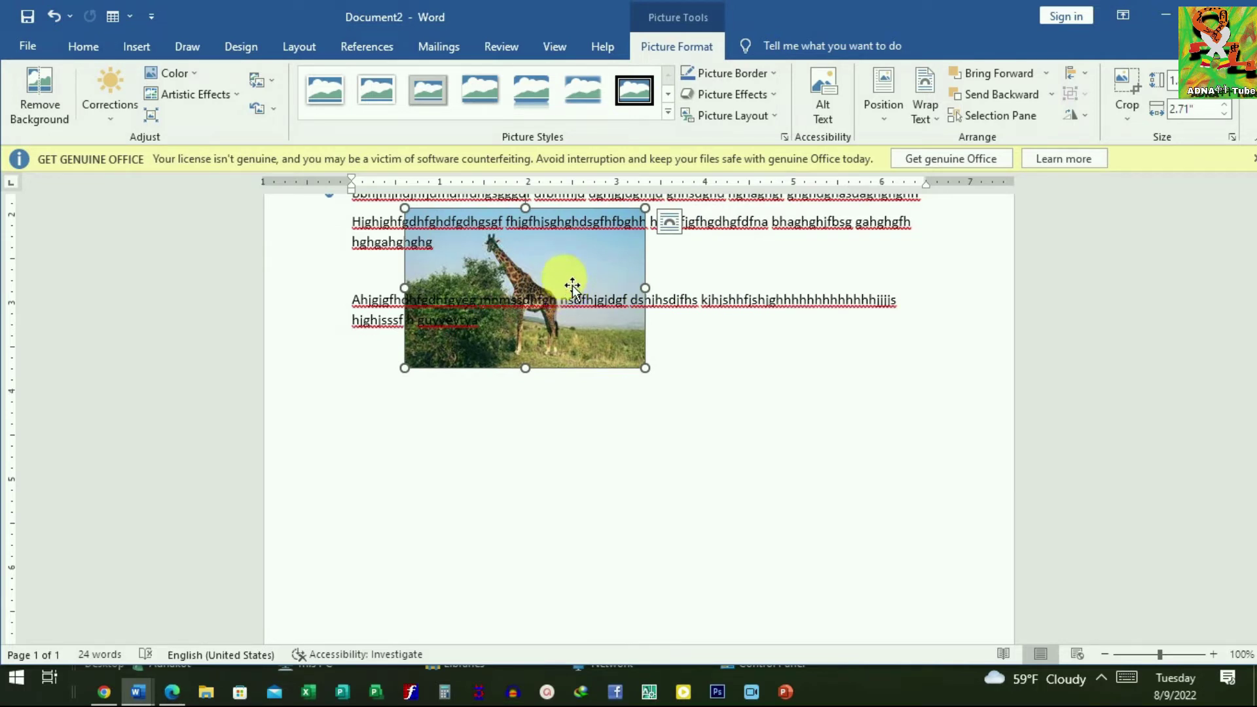
drag(562, 281, 700, 352)
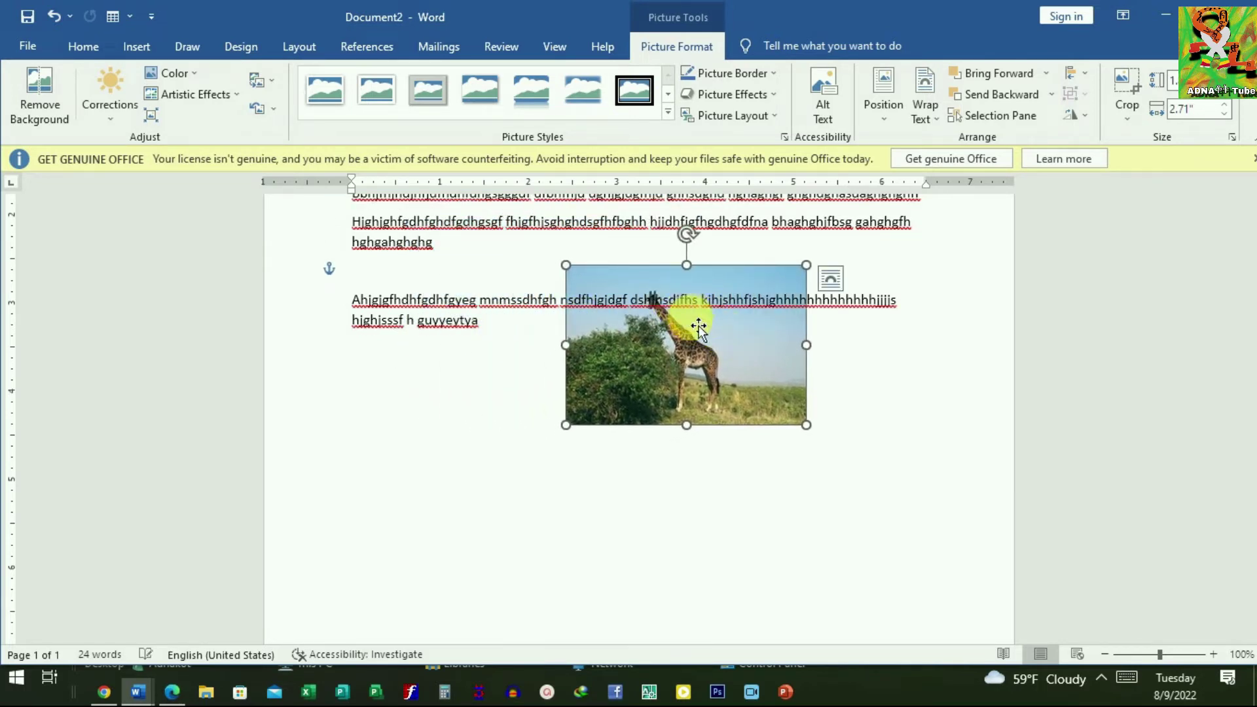
mouse_move(707, 361)
mouse_down()
mouse_move(690, 322)
mouse_move(675, 378)
mouse_up()
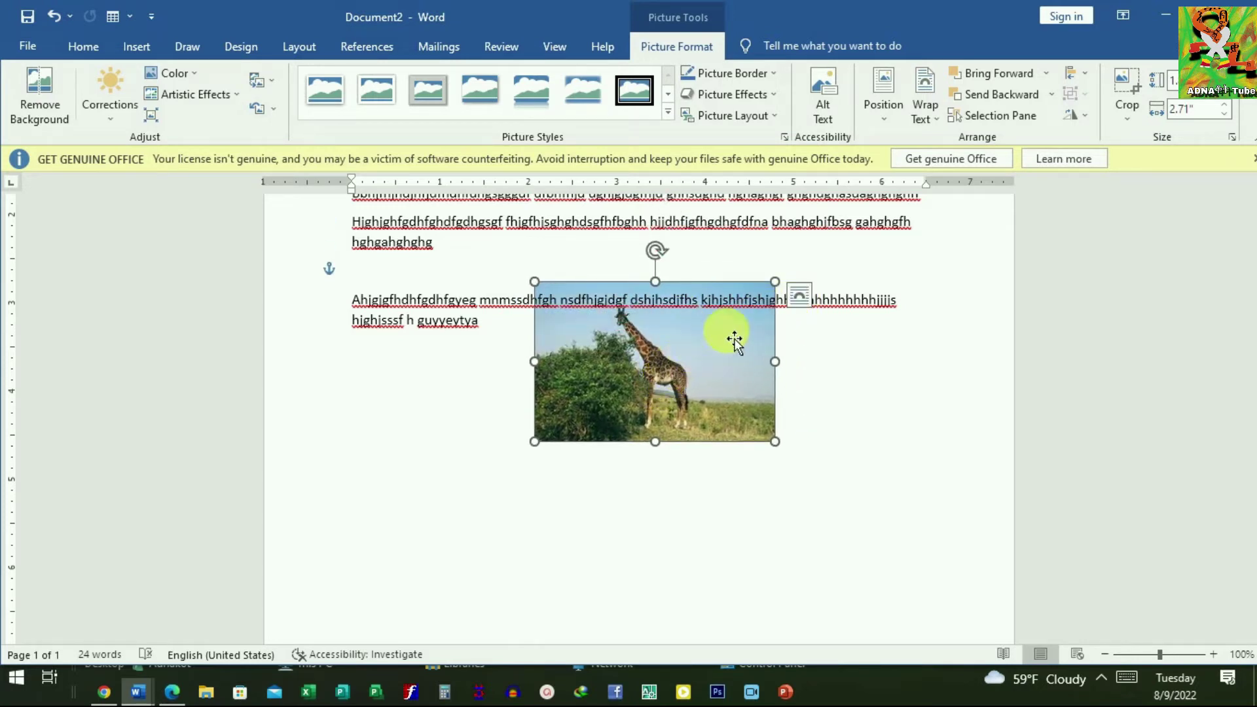
click(810, 310)
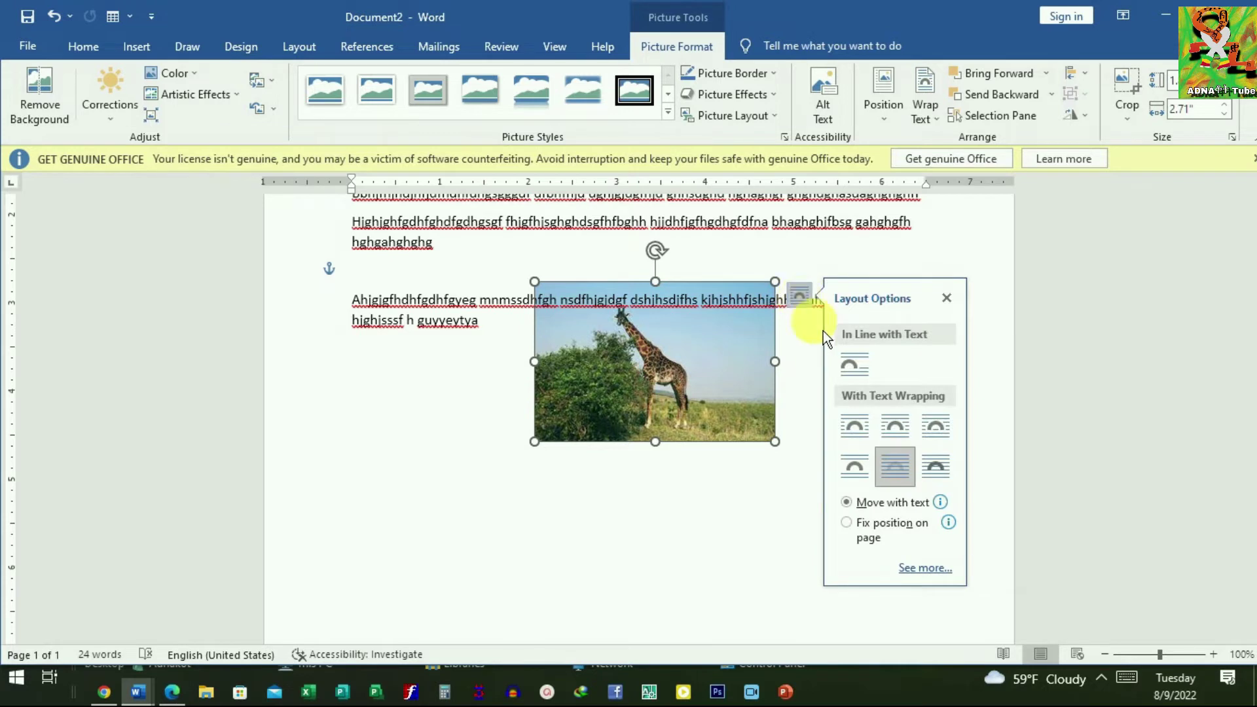
click(874, 438)
mouse_move(736, 380)
mouse_down()
mouse_move(646, 405)
mouse_move(644, 376)
mouse_up()
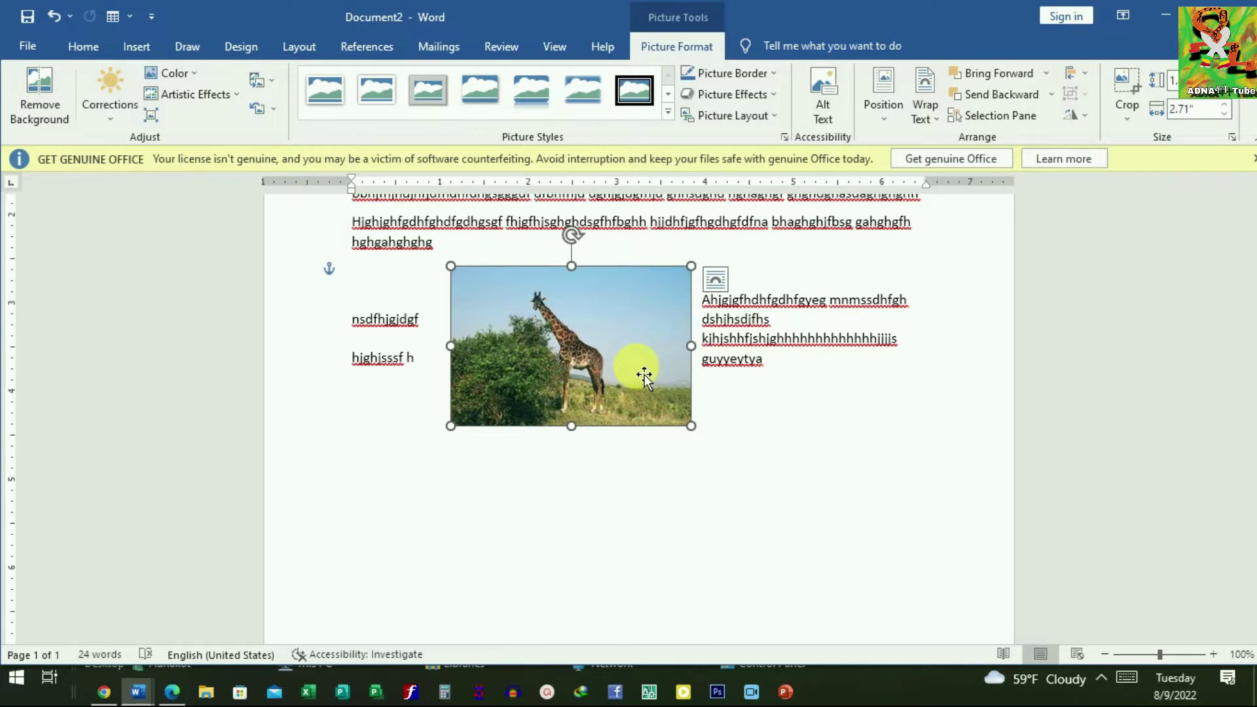
Set Through wrapping and place the picture beside the third paragraph
click(716, 279)
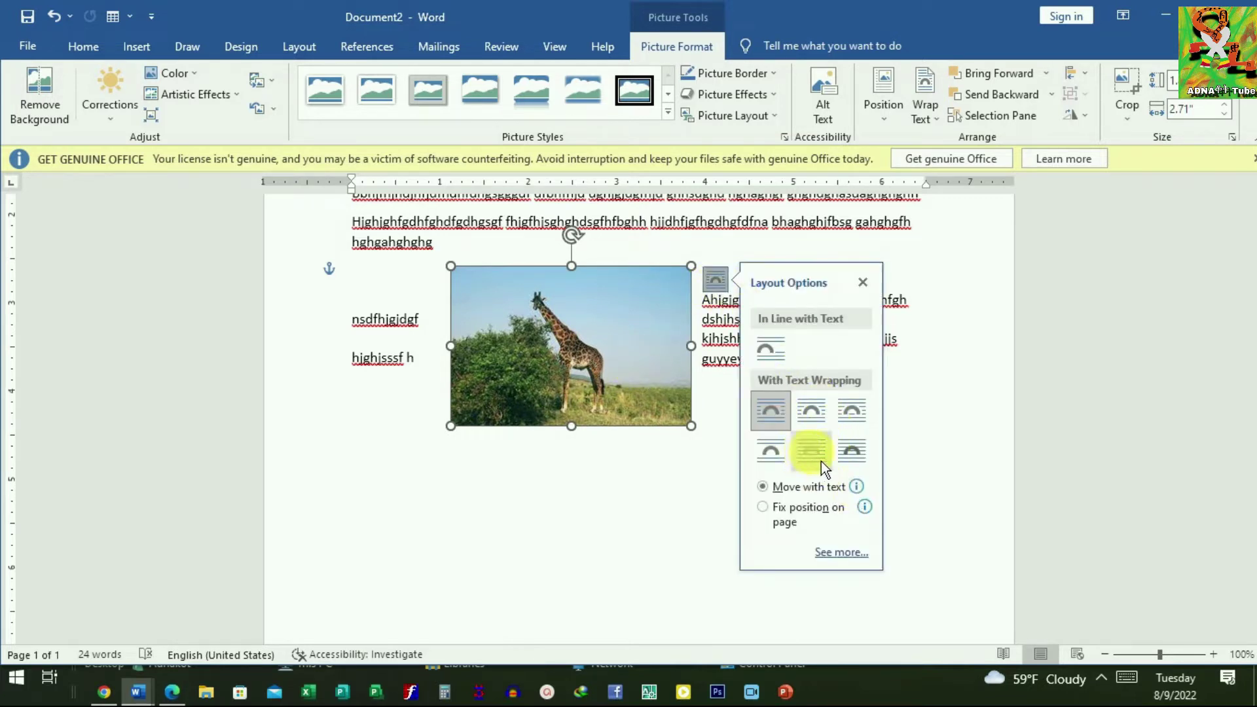
click(856, 415)
mouse_move(631, 374)
mouse_down()
mouse_move(807, 409)
mouse_move(876, 375)
mouse_up()
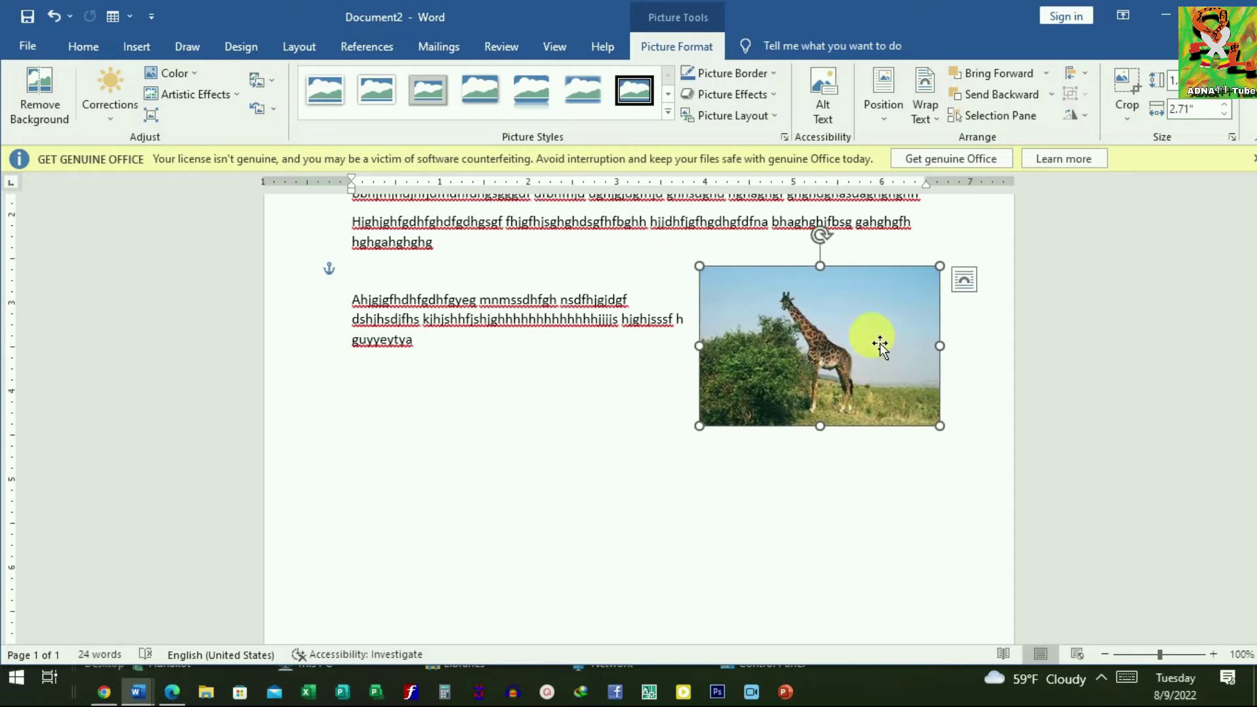
drag(876, 374, 803, 371)
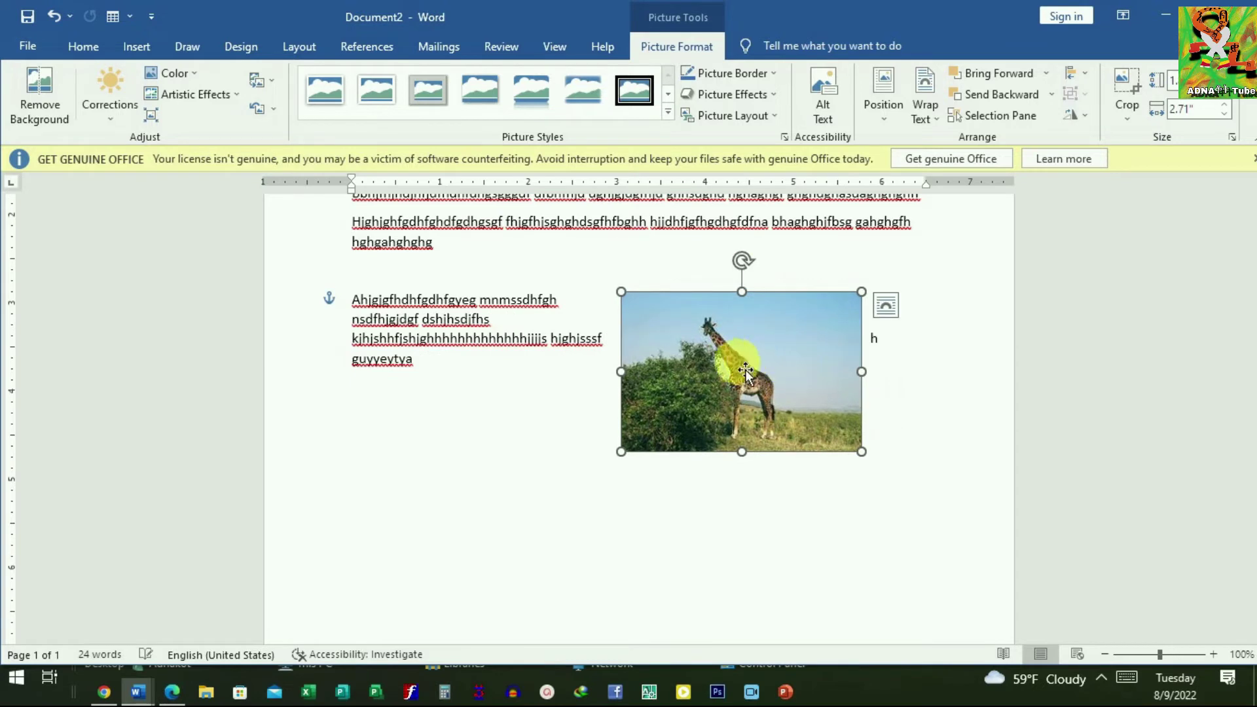
drag(802, 371, 769, 364)
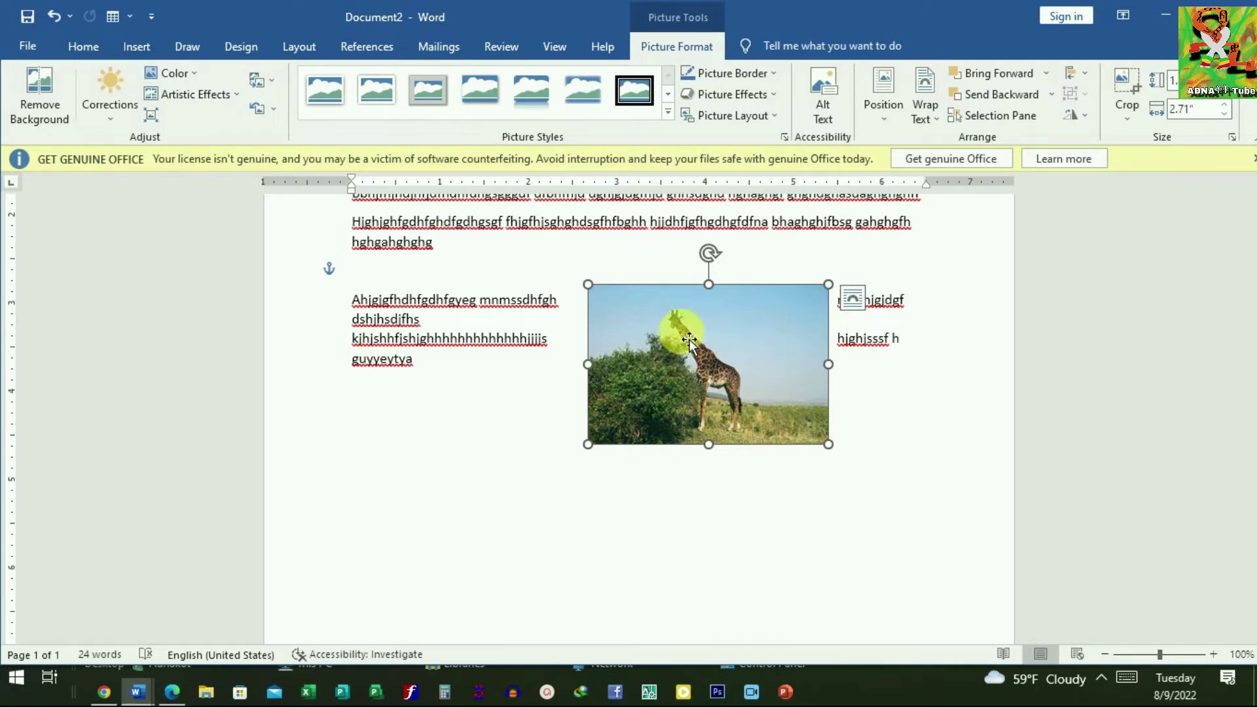
Set the giraffe picture to Behind Text and drag it up over the paragraphs
right_click(688, 338)
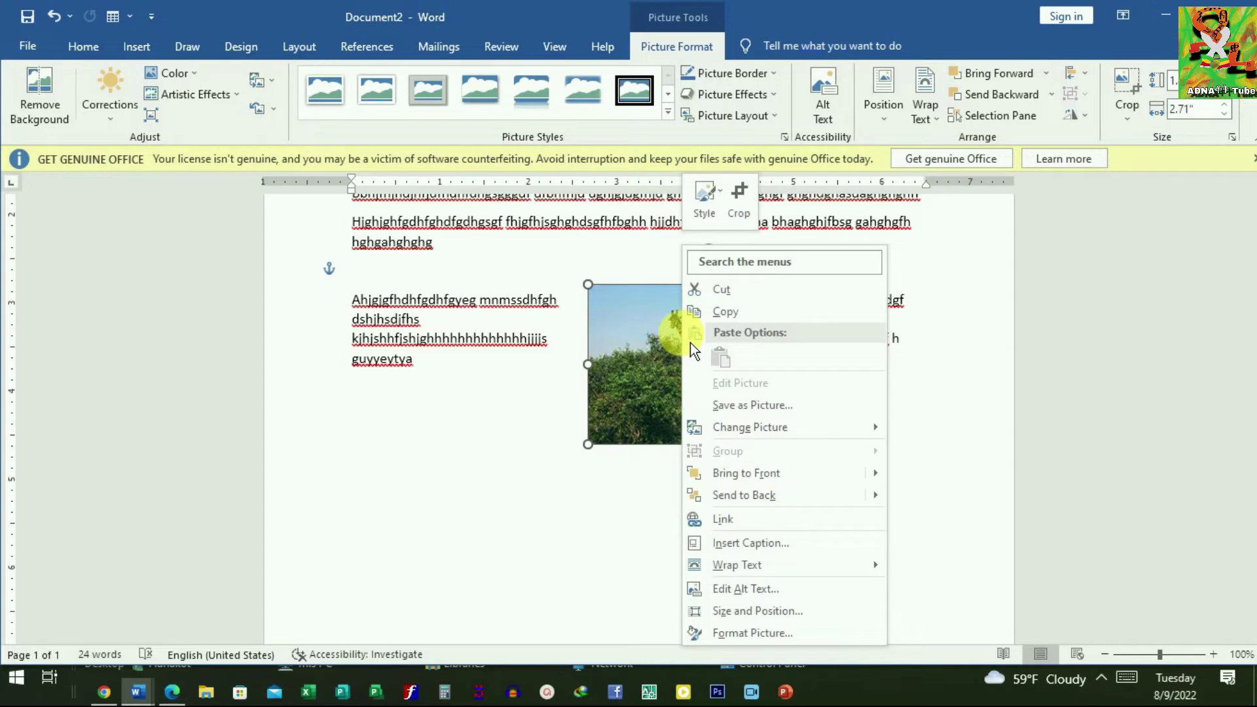
mouse_move(737, 564)
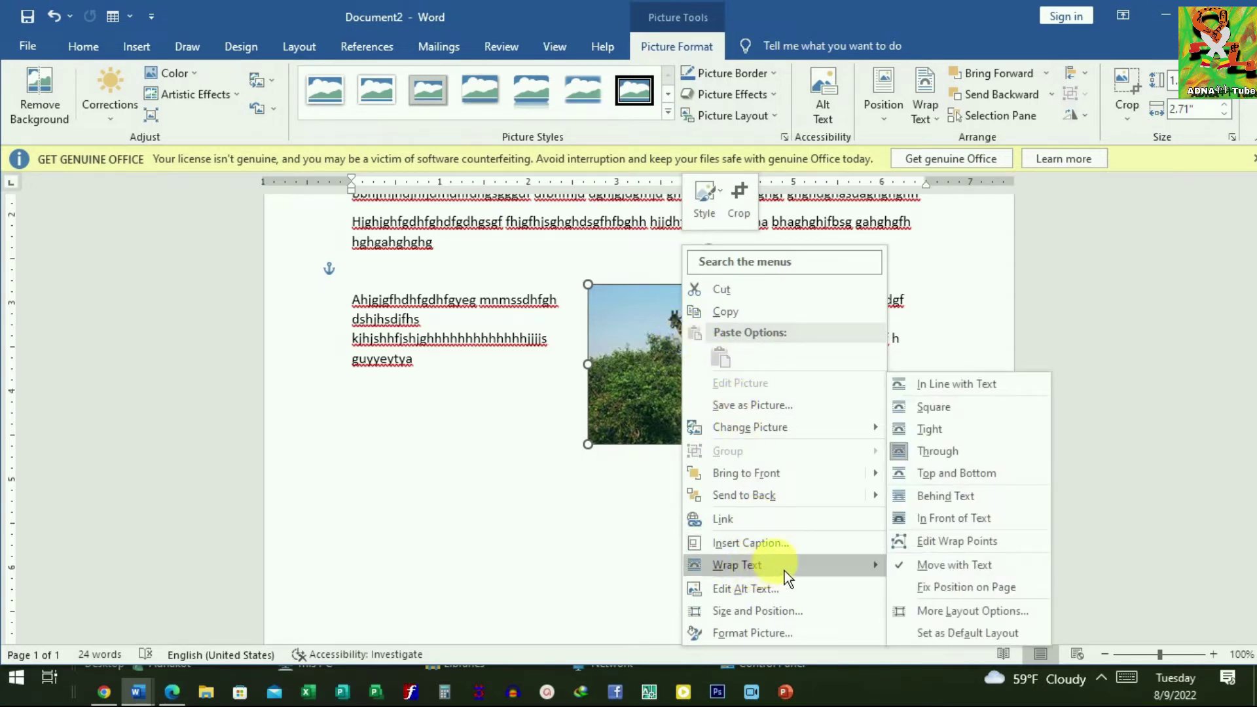
click(969, 529)
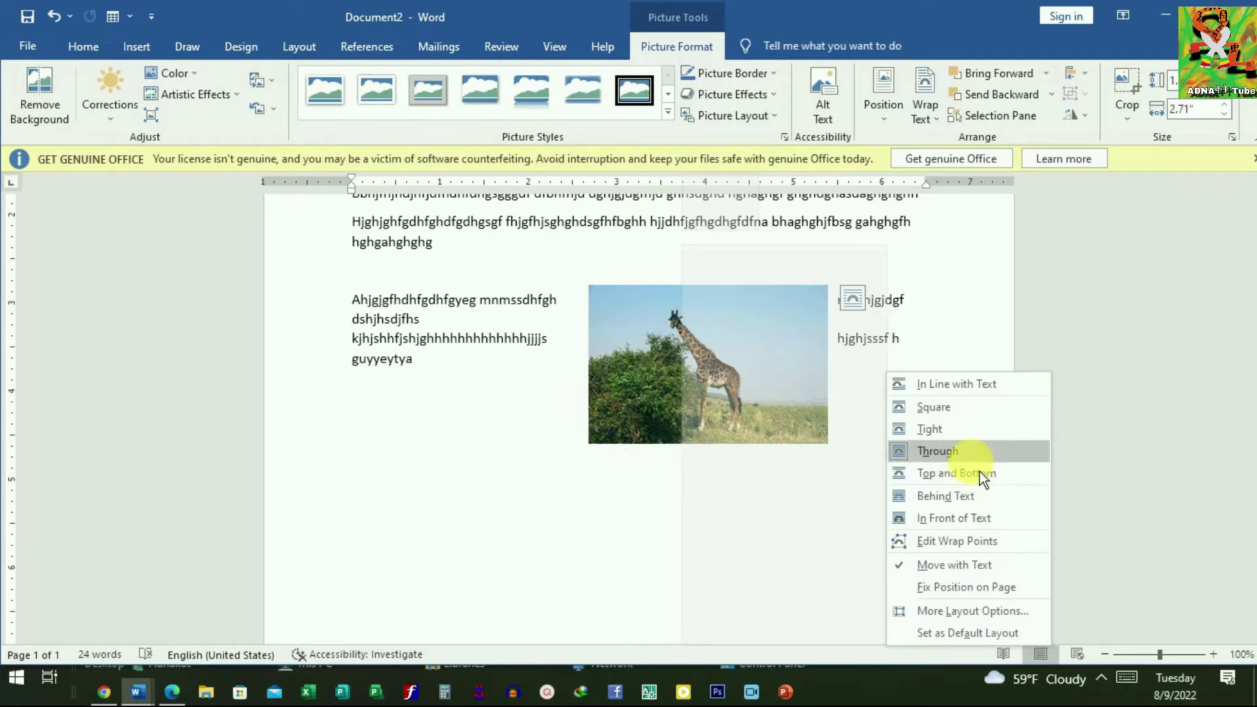
click(968, 496)
drag(717, 425, 591, 362)
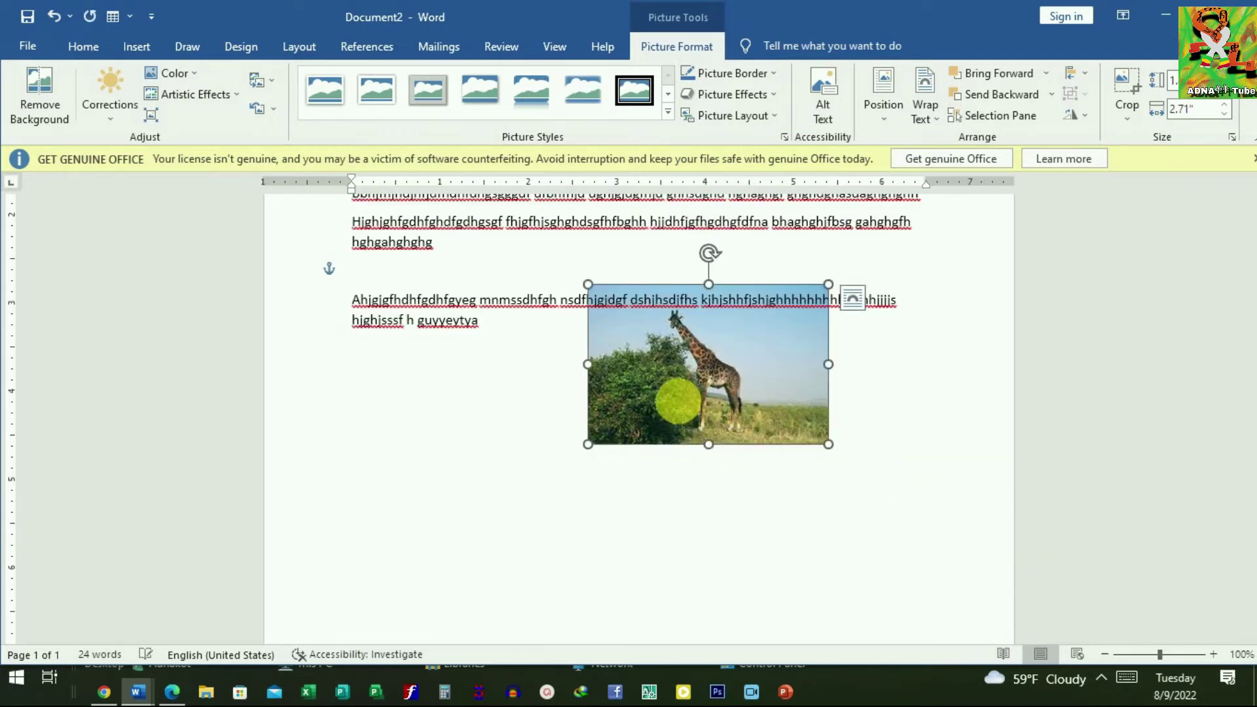
scroll(582, 357, up, 3)
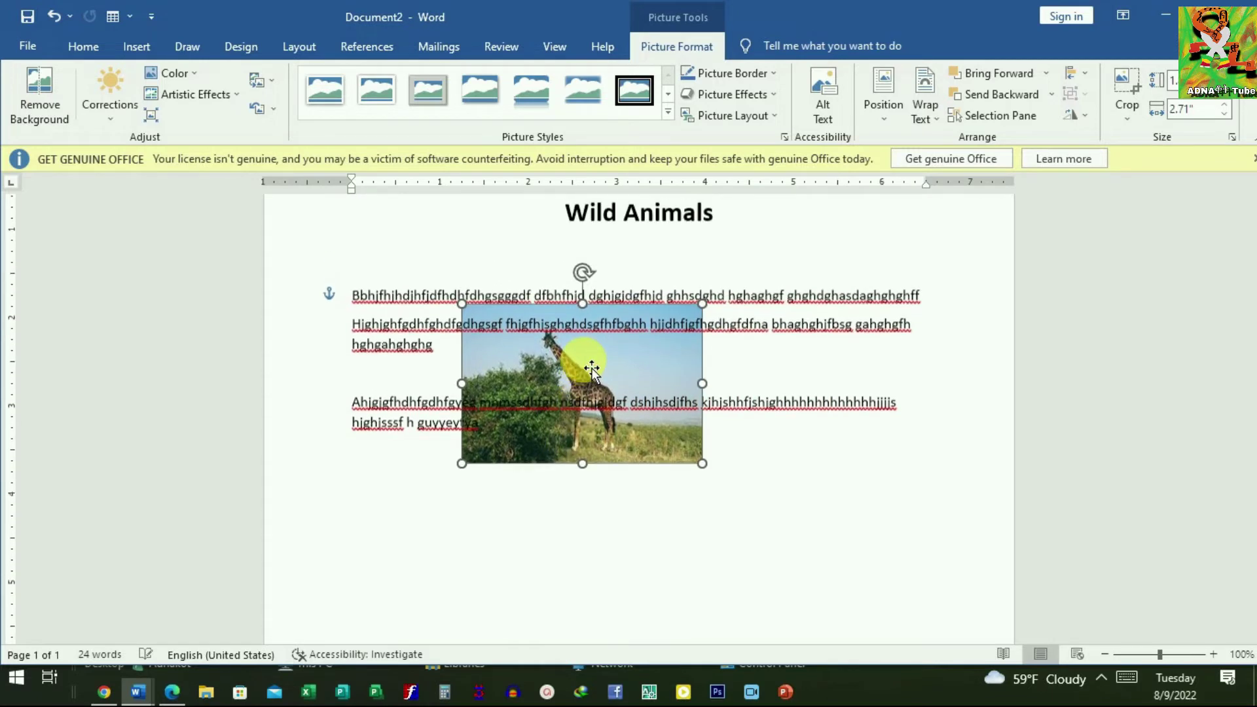
scroll(616, 405, up, 2)
Move the picture further left and enlarge it to 3.54" wide
mouse_move(624, 428)
mouse_down()
mouse_move(514, 419)
mouse_move(564, 431)
mouse_up()
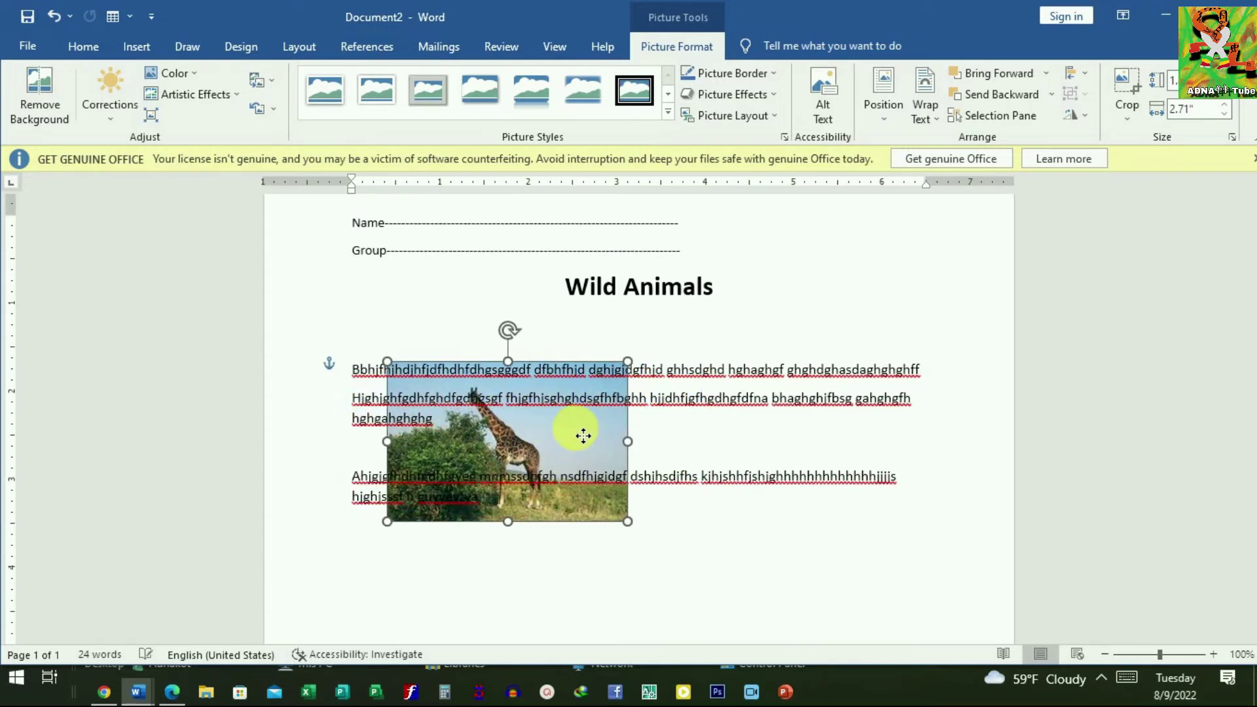
drag(630, 361, 704, 313)
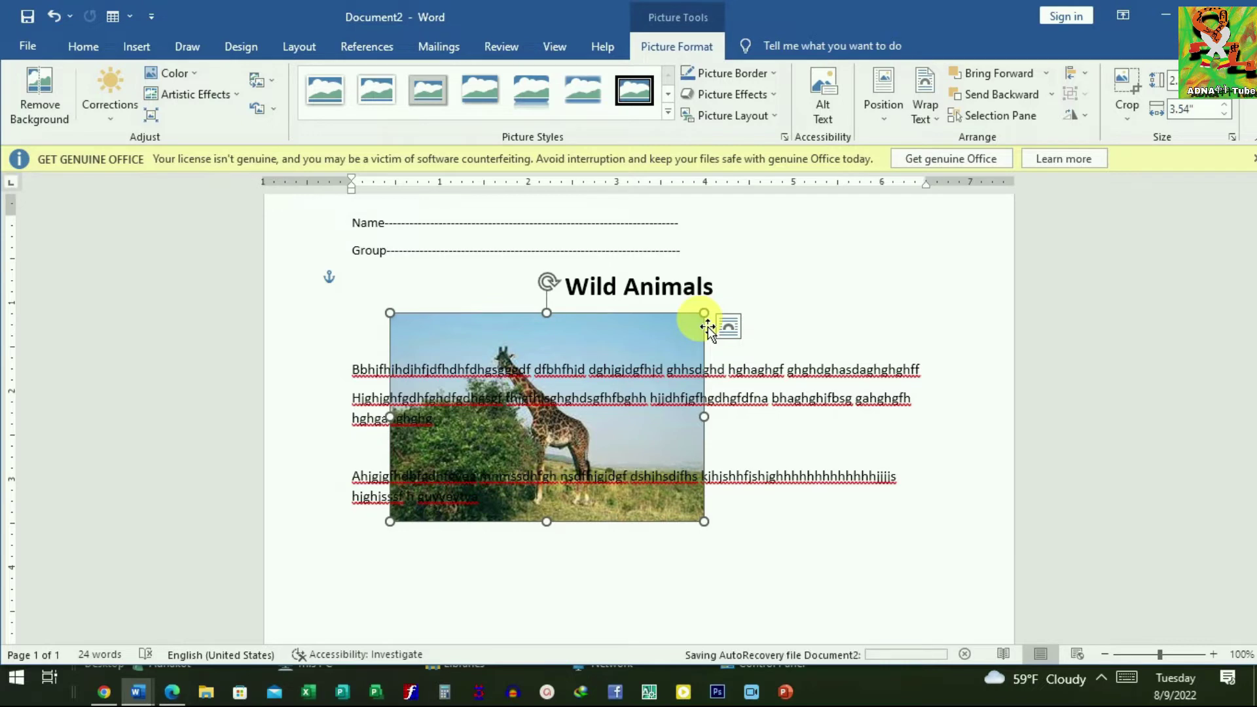
drag(645, 477, 665, 585)
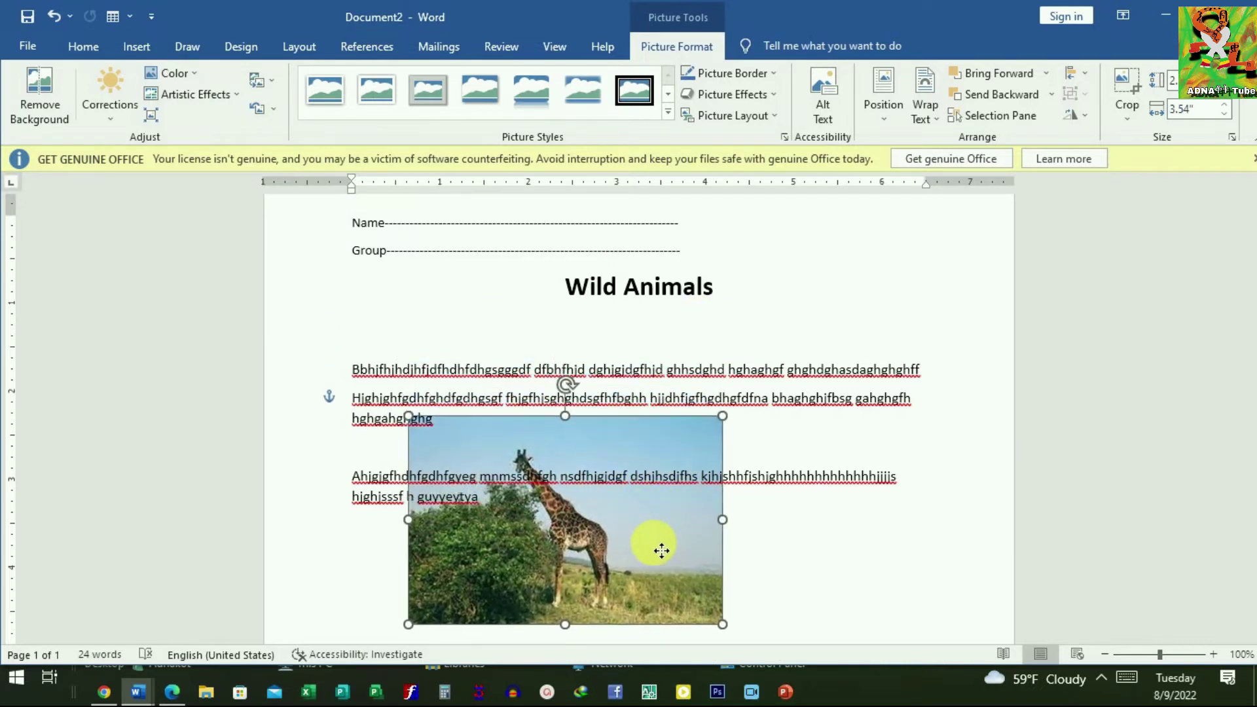
scroll(717, 452, down, 3)
scroll(717, 451, down, 3)
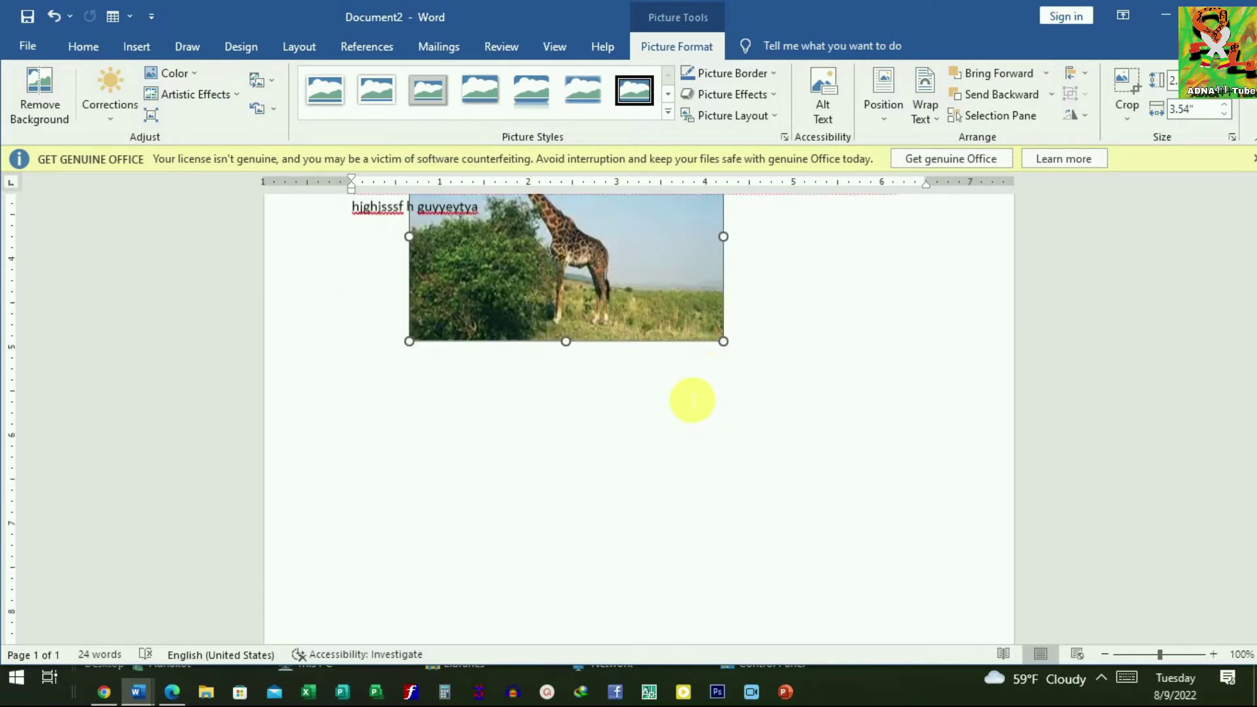
Undo the last change and drag the giraffe picture below the paragraphs
click(639, 223)
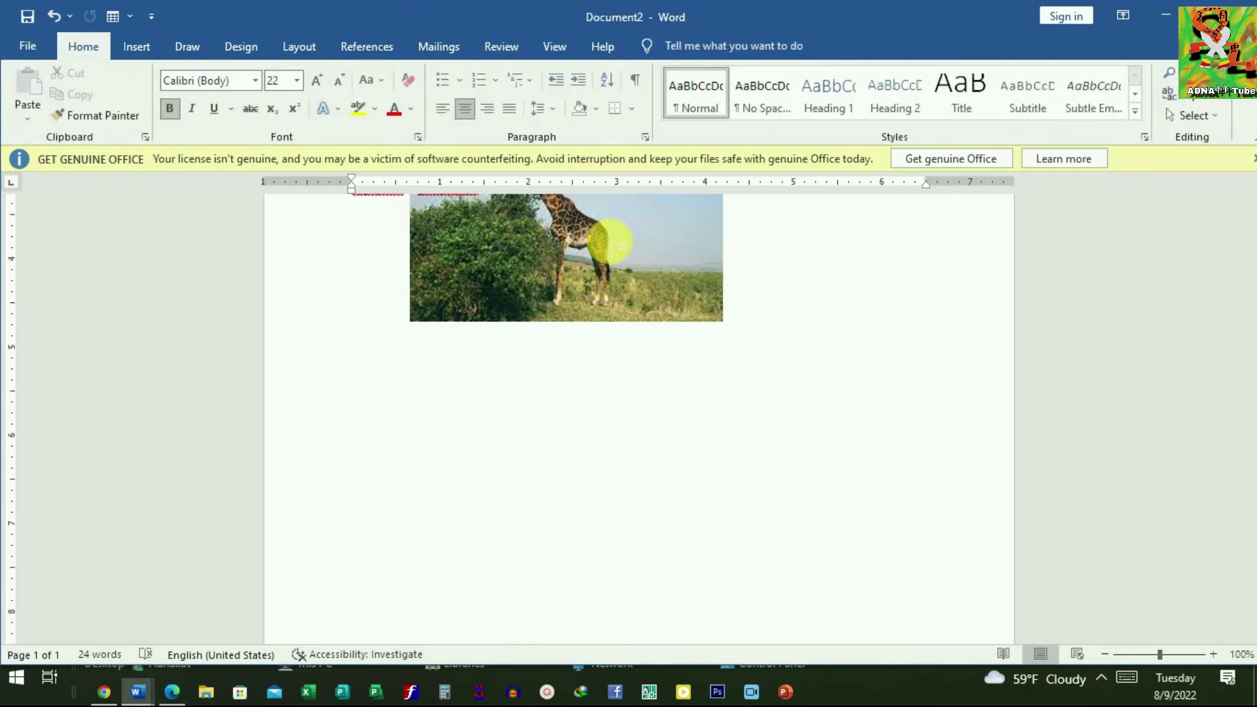
key(ctrl+z)
right_click(472, 251)
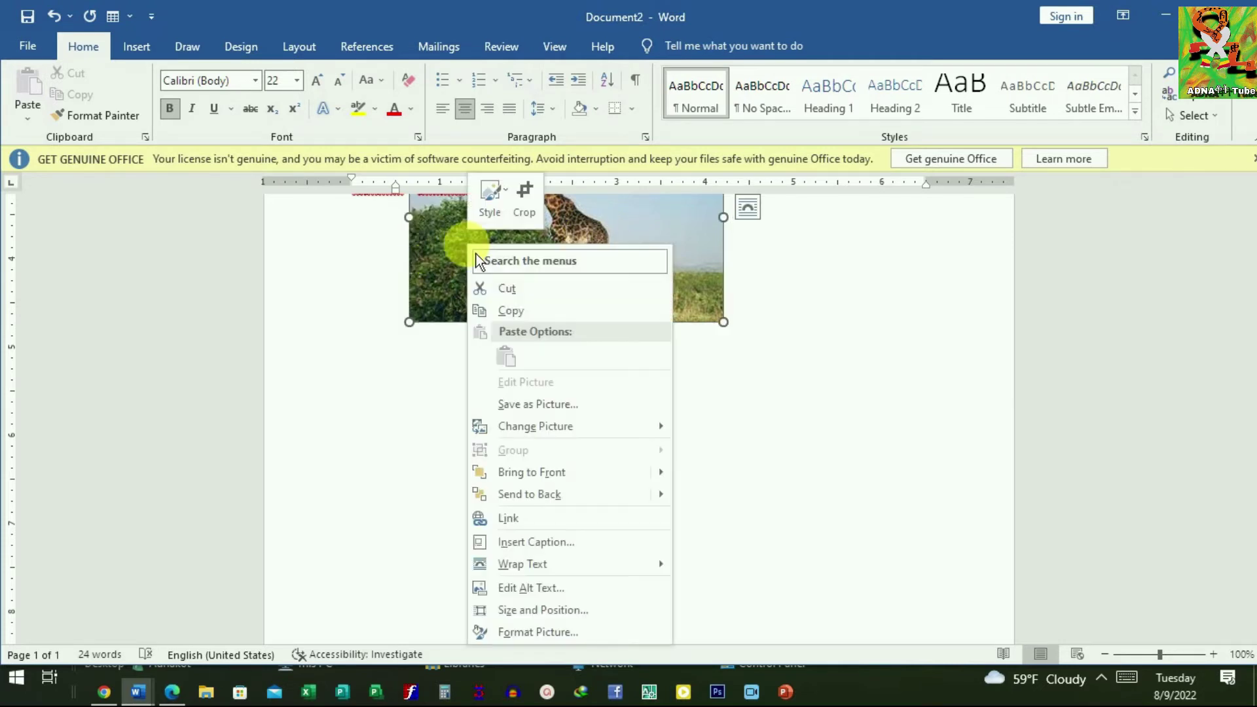
drag(462, 264, 465, 384)
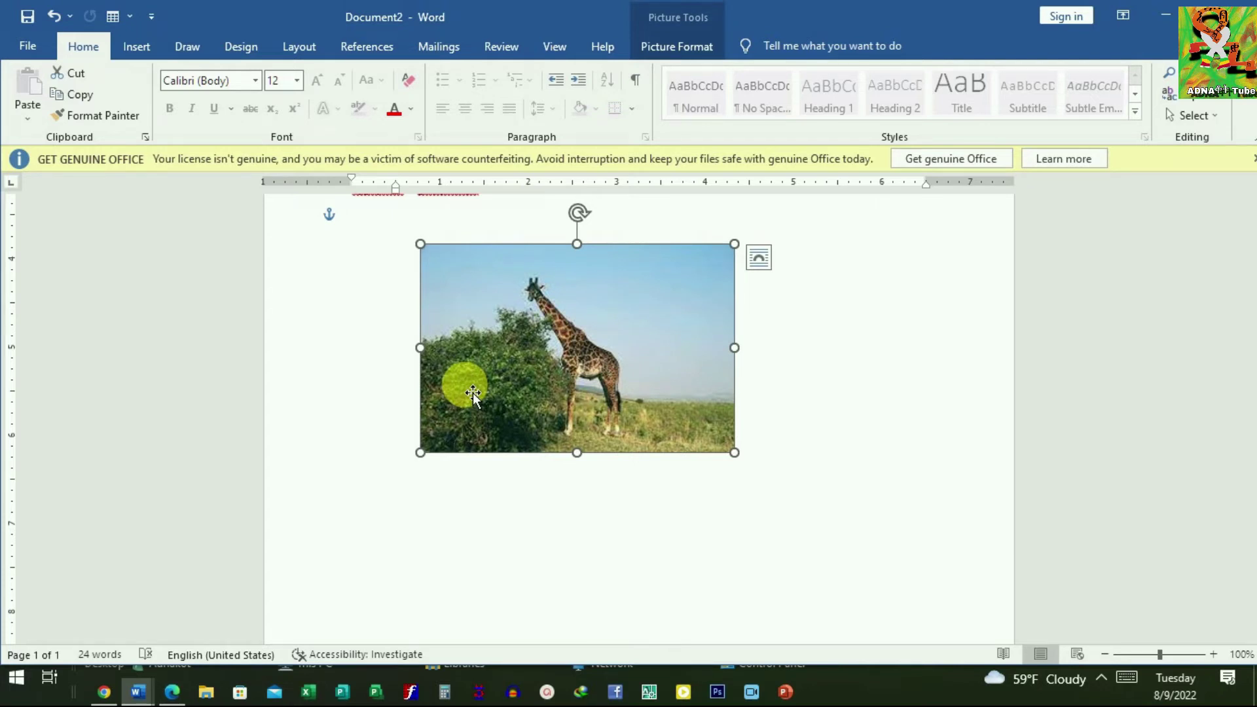
click(814, 331)
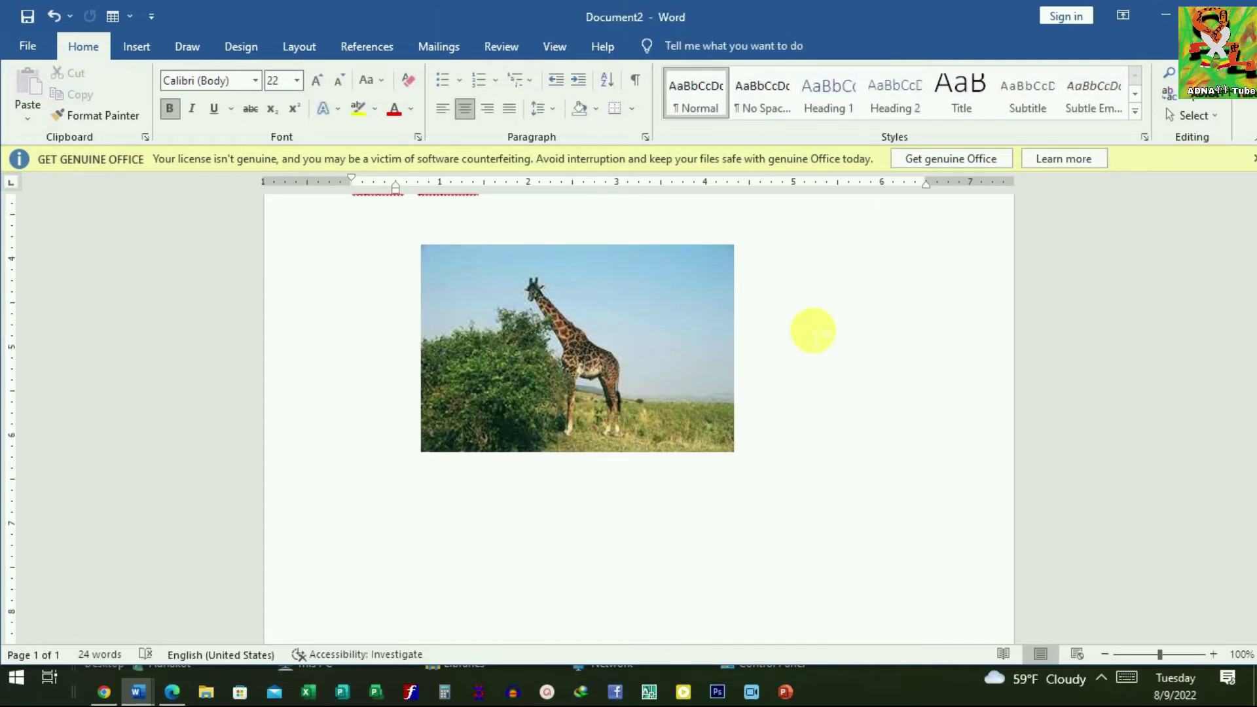
click(623, 348)
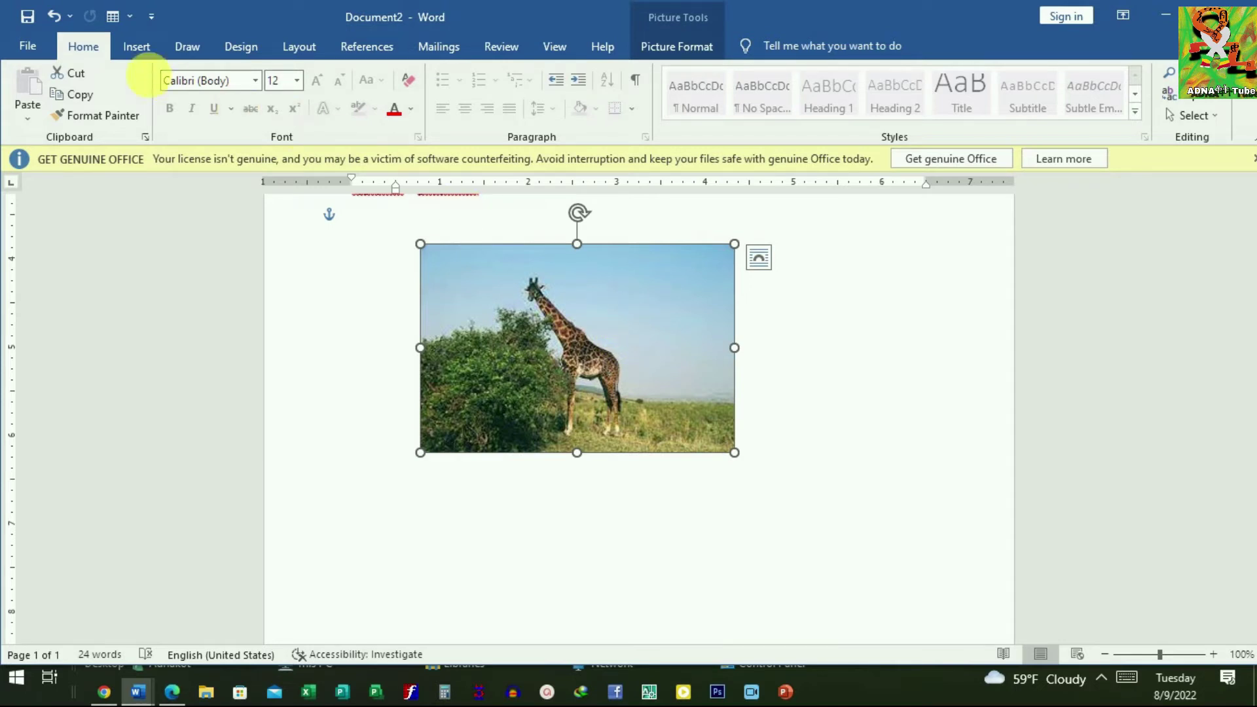
click(137, 47)
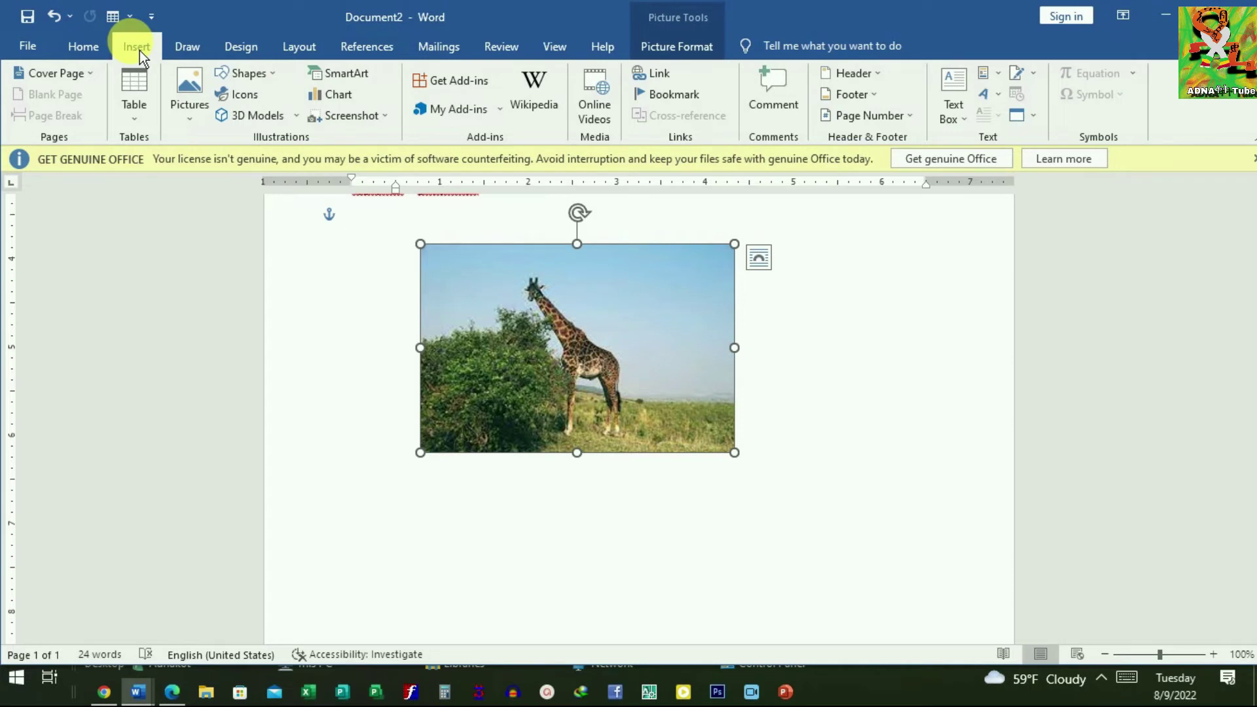
click(262, 47)
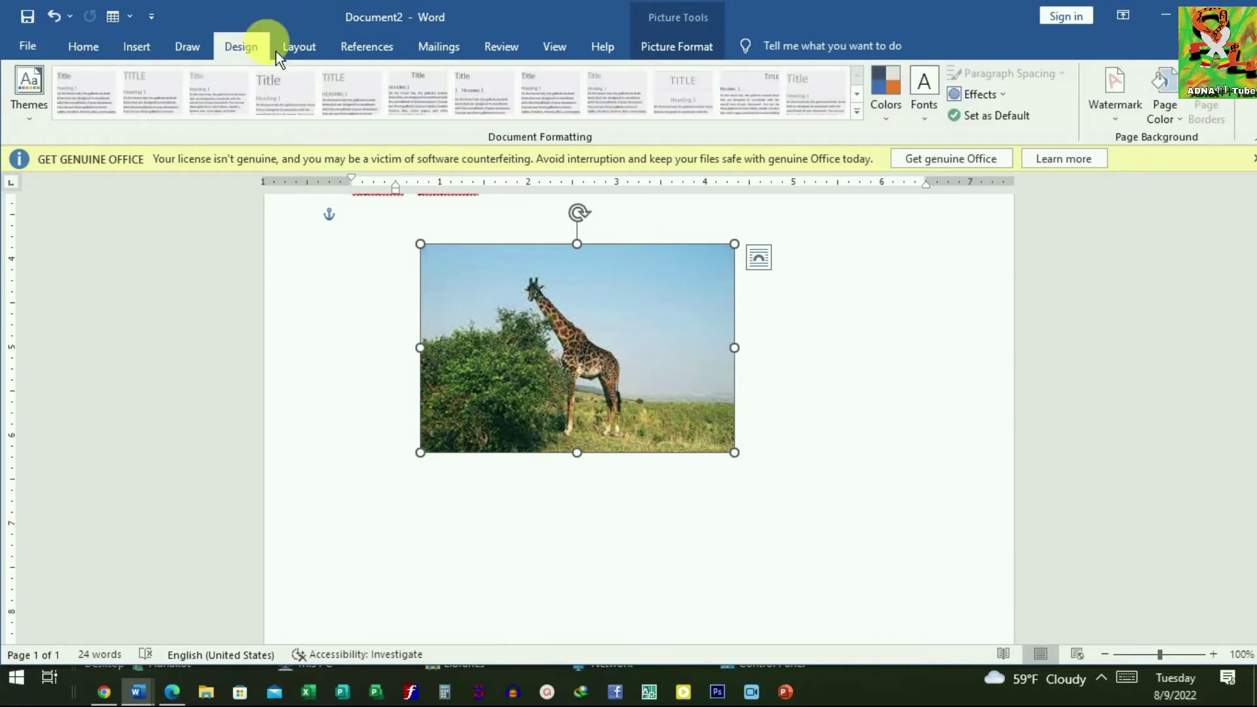
click(694, 58)
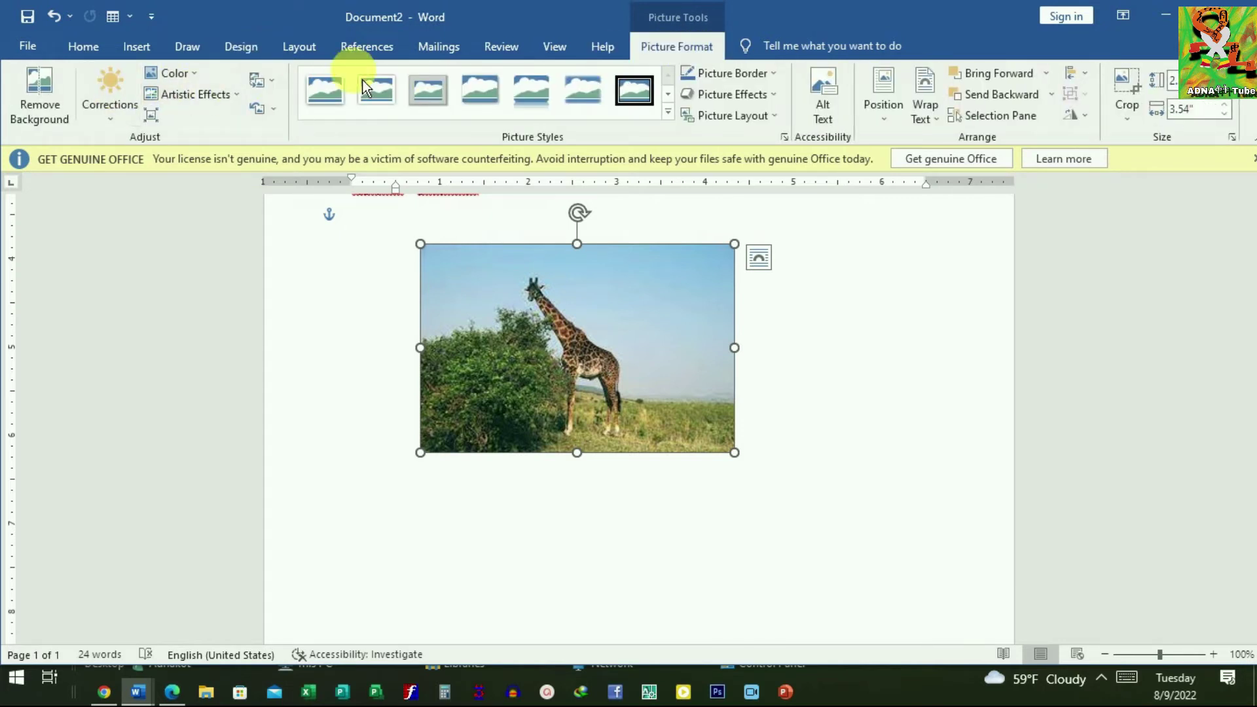
Cancel background removal and show the Corrections presets for the giraffe picture
click(58, 89)
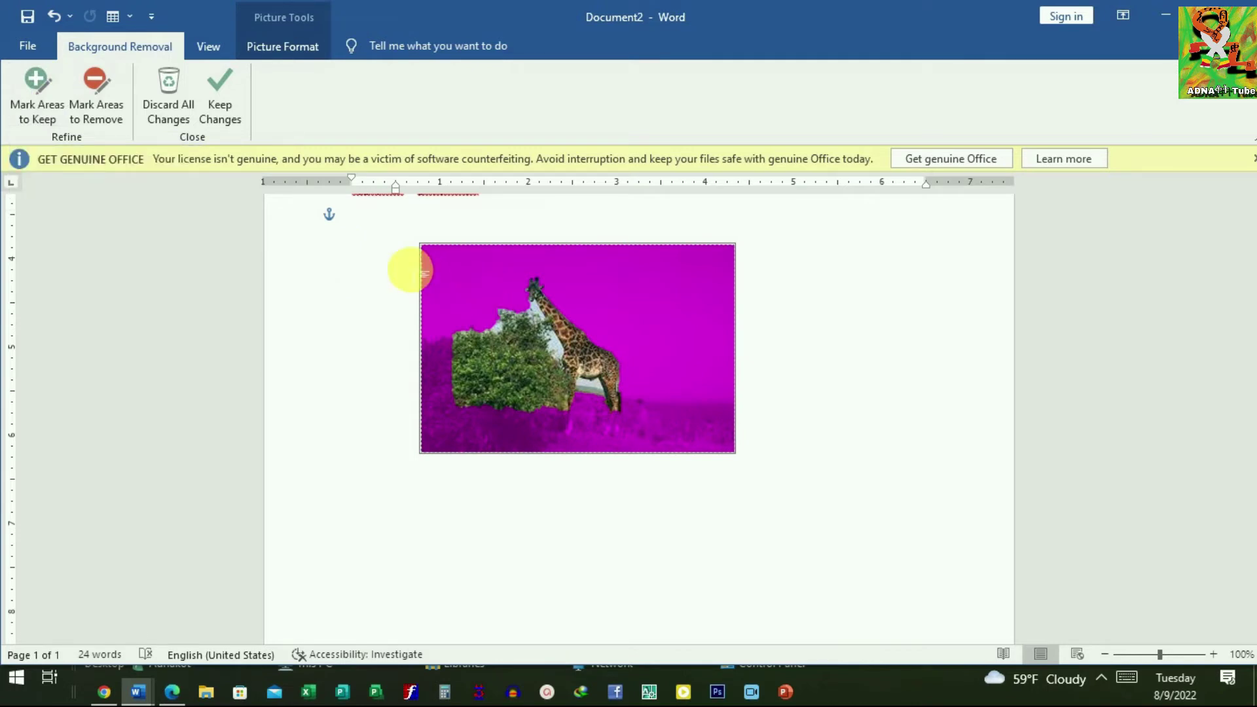
key(ctrl+z)
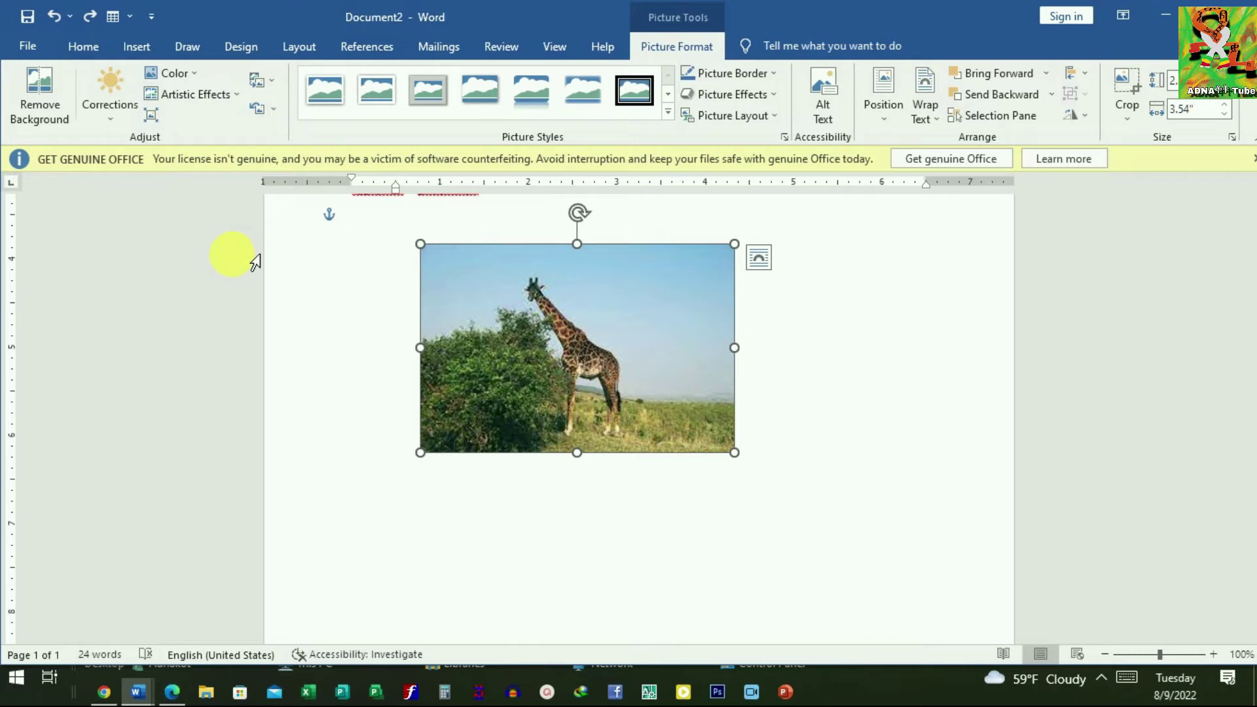
click(116, 92)
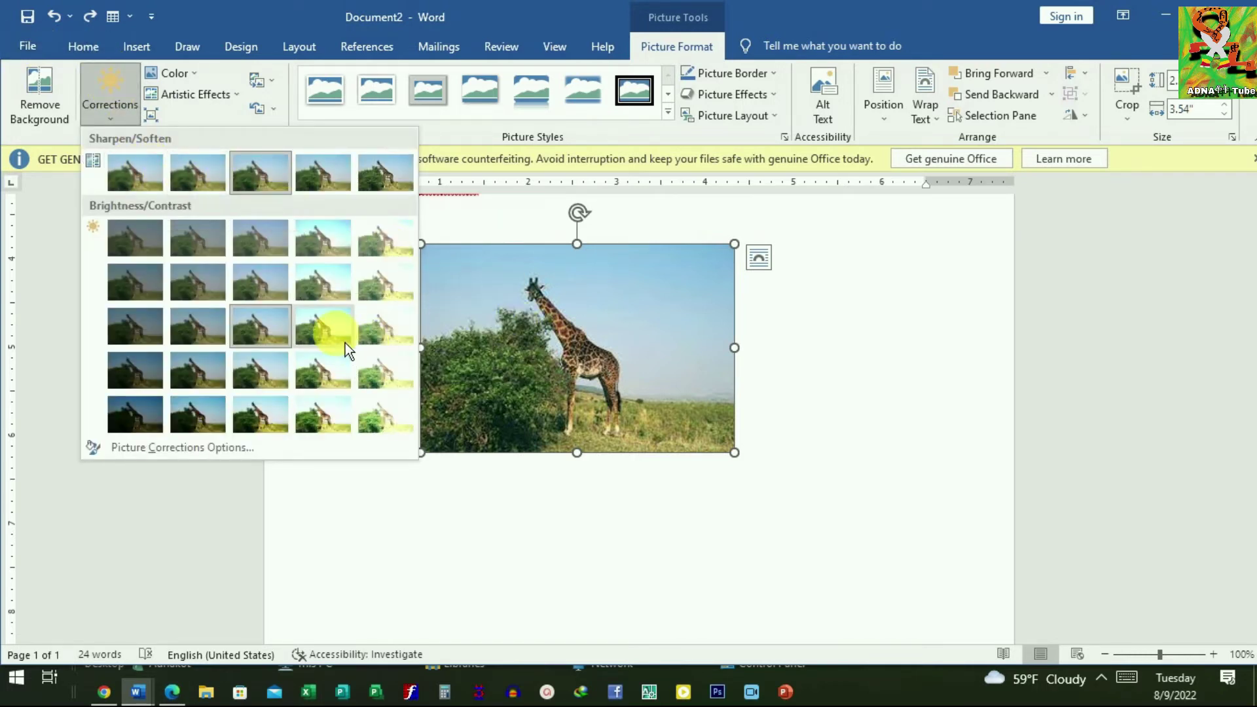
Apply a brighter Brightness/Contrast preset and close the Color gallery without recolouring
click(344, 341)
click(123, 113)
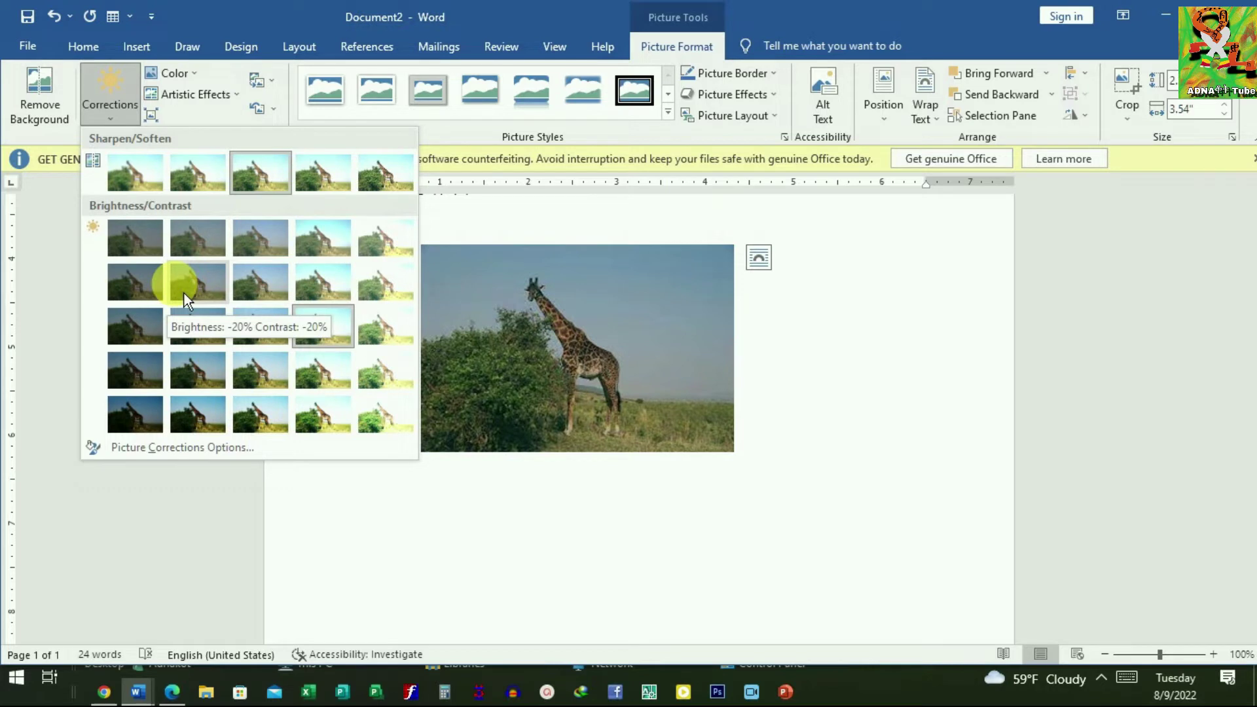
click(259, 86)
click(258, 87)
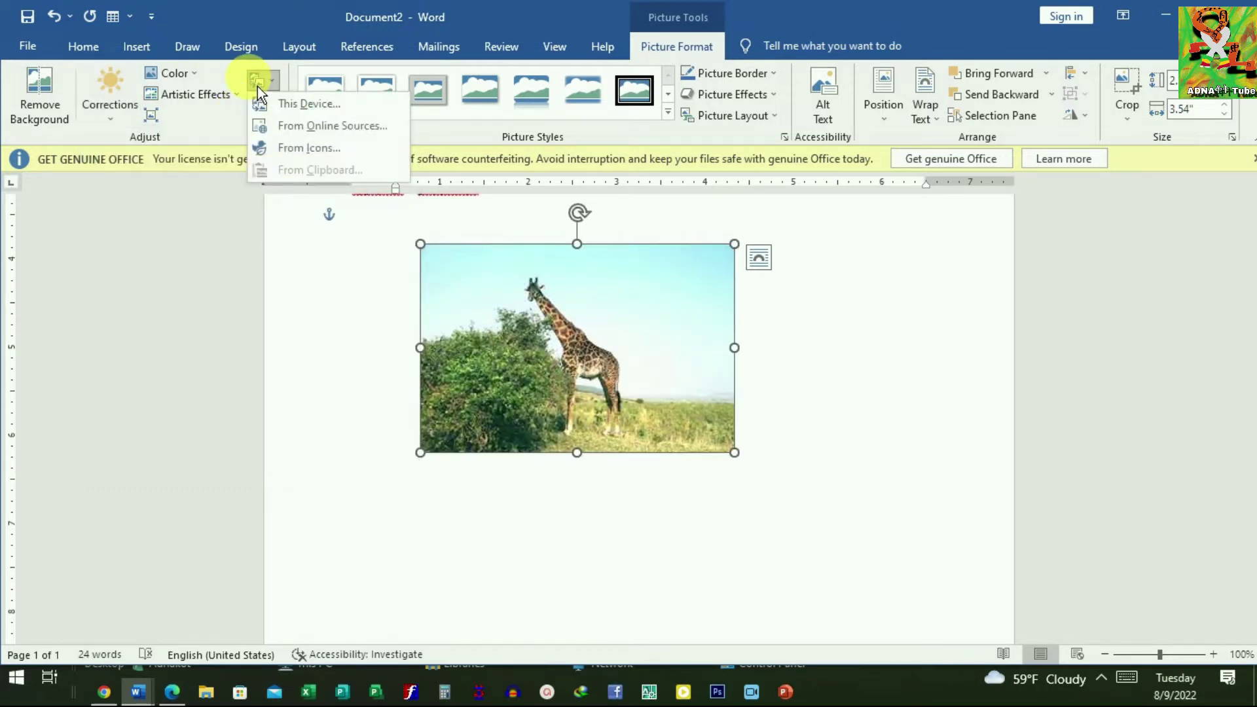
click(185, 80)
click(185, 80)
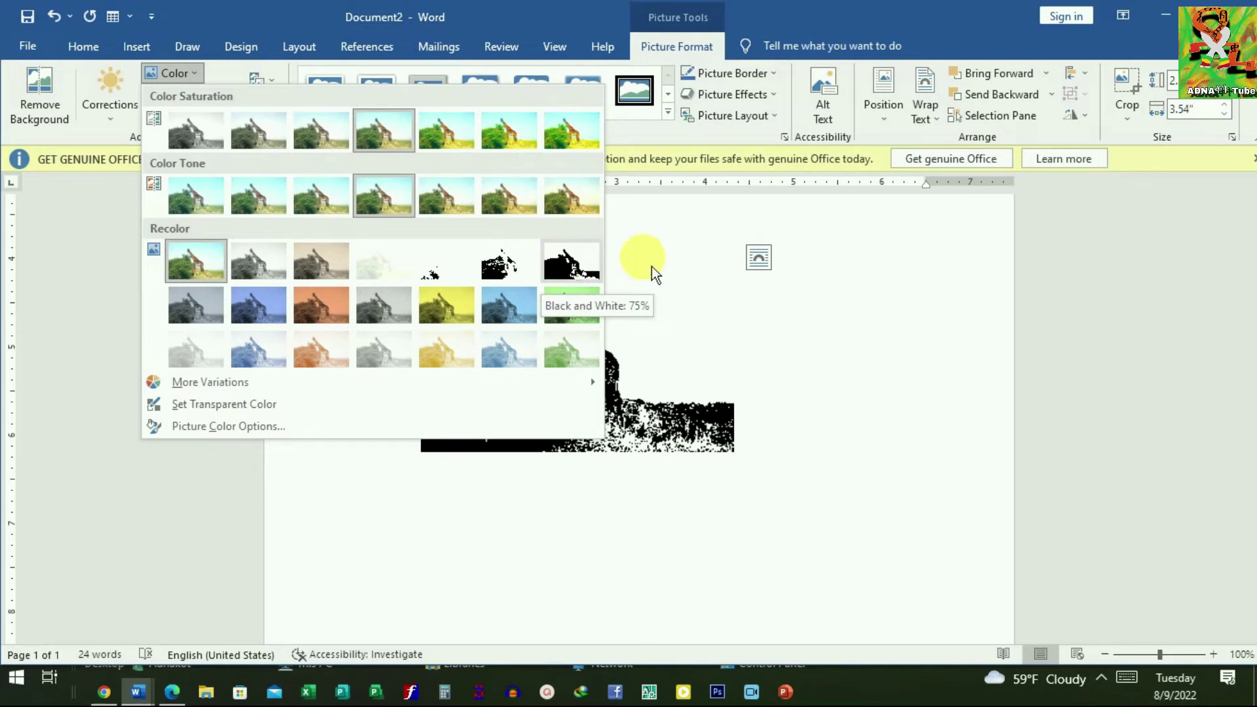
click(845, 295)
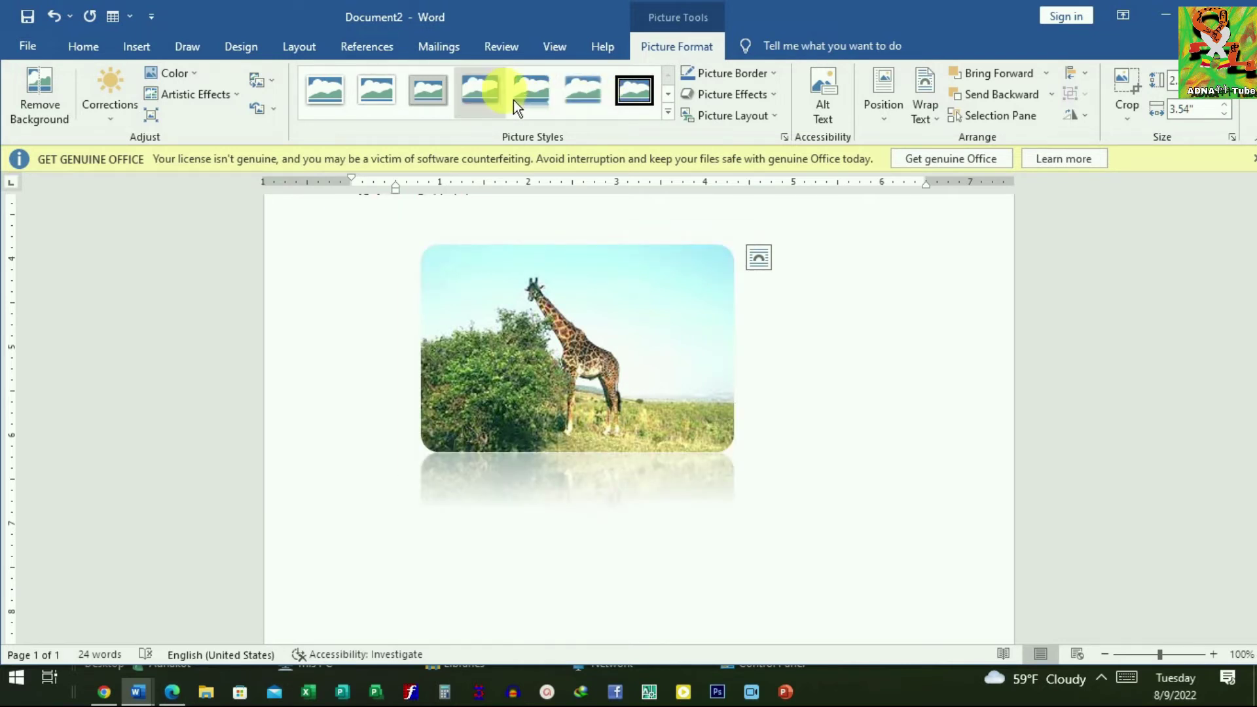
Try Reflected Rounded Rectangle, then give the giraffe photo the thick black double-frame picture style
click(538, 106)
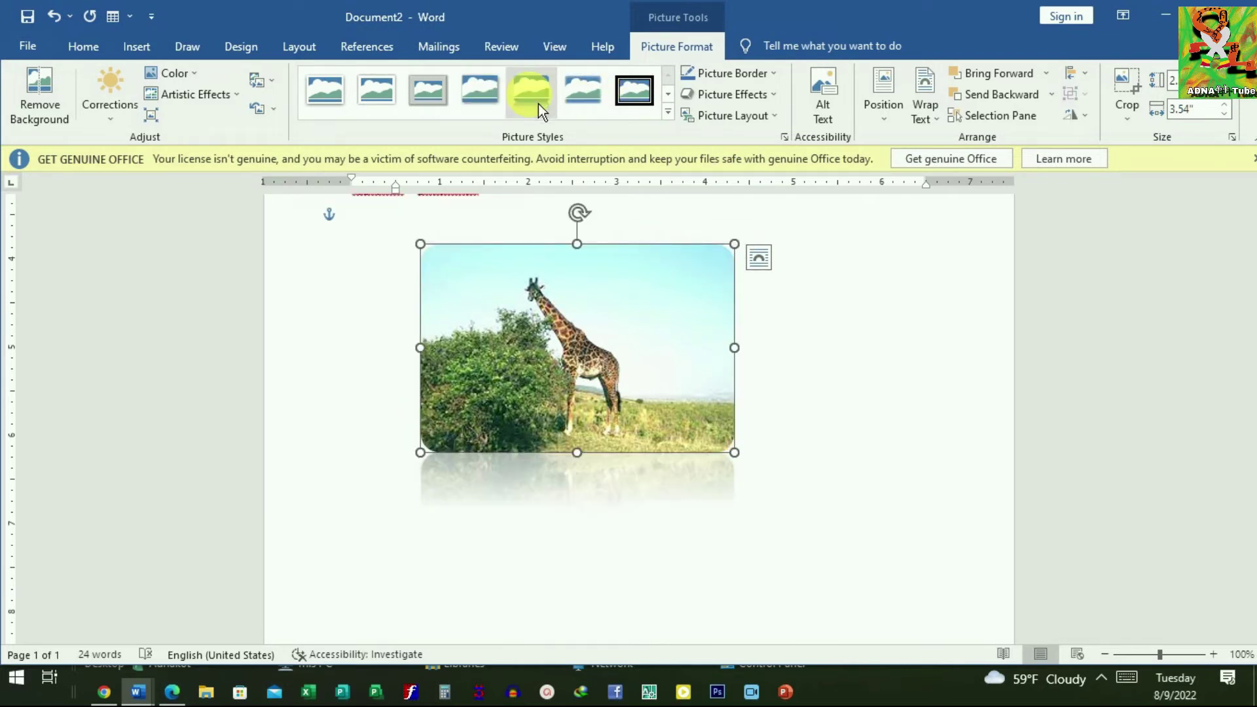
click(635, 91)
click(901, 344)
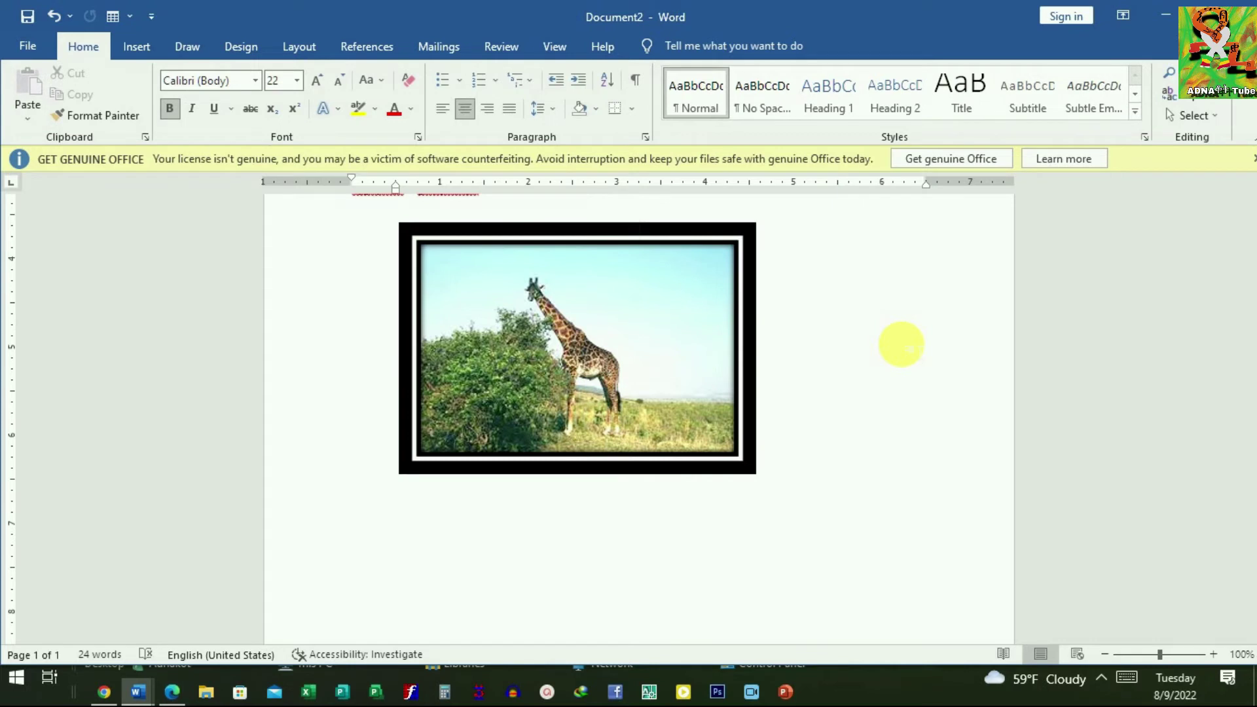
scroll(575, 505, up, 2)
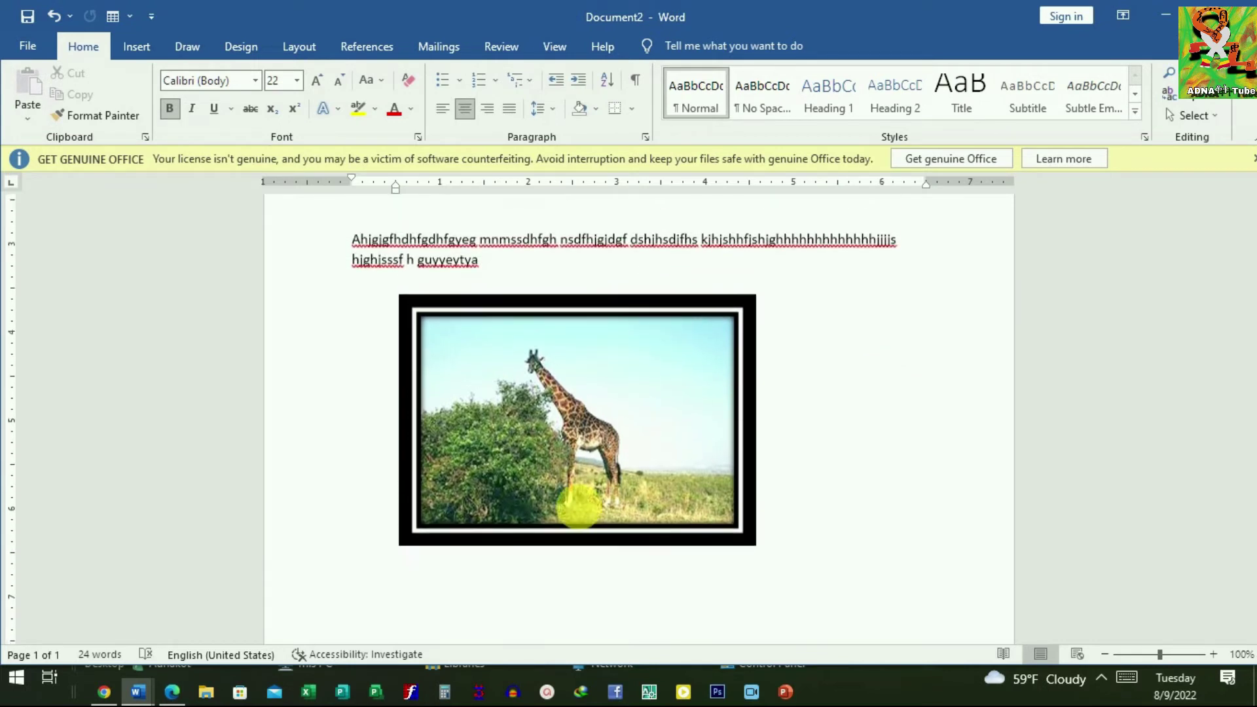
scroll(877, 445, up, 3)
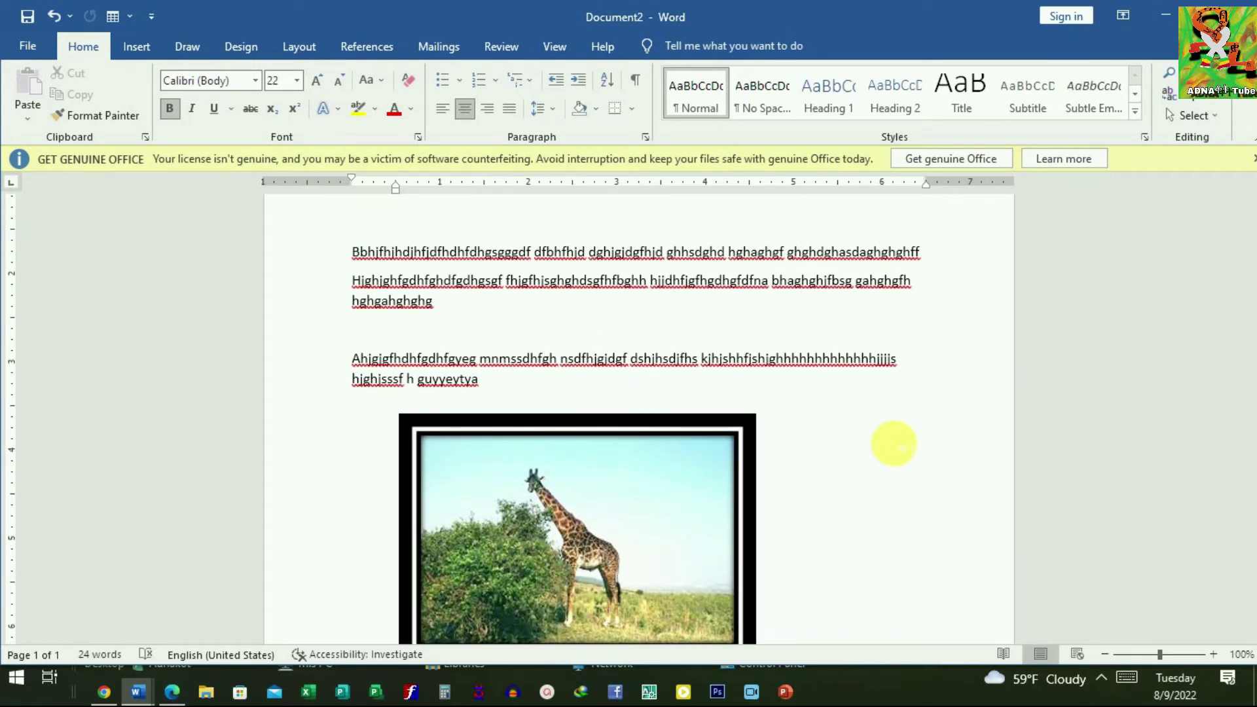
scroll(895, 445, up, 3)
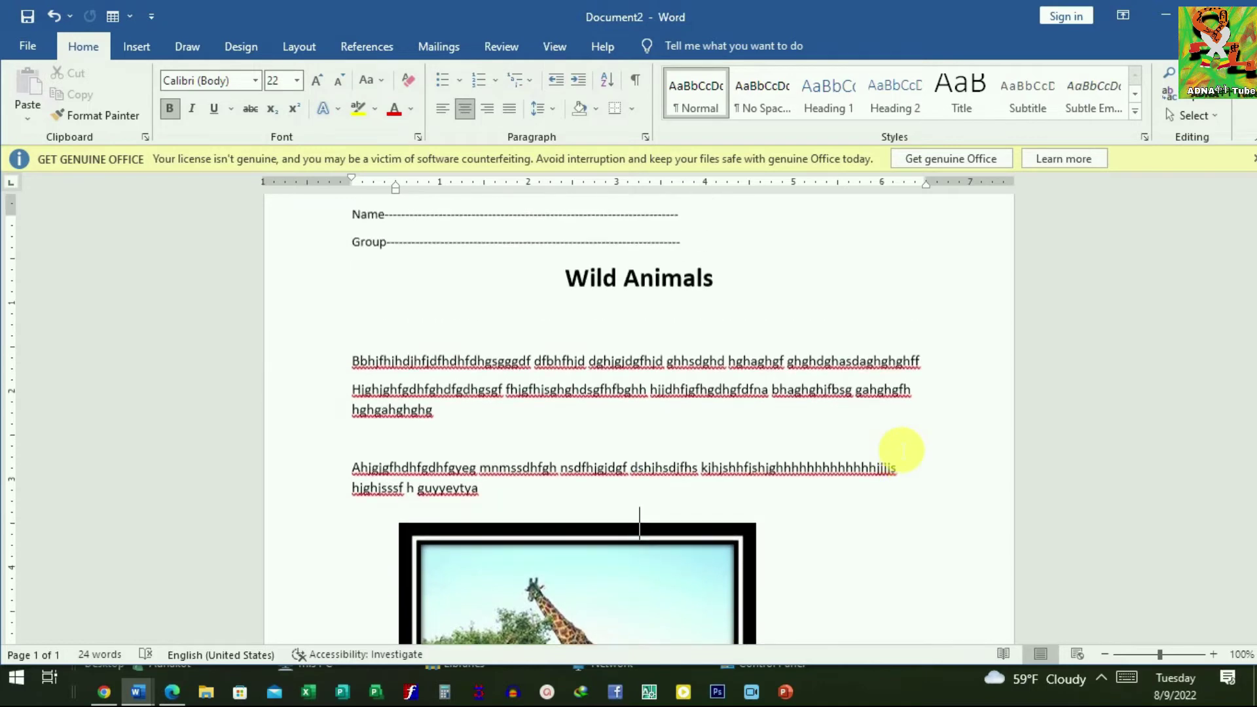
scroll(612, 443, up, 2)
scroll(489, 403, down, 3)
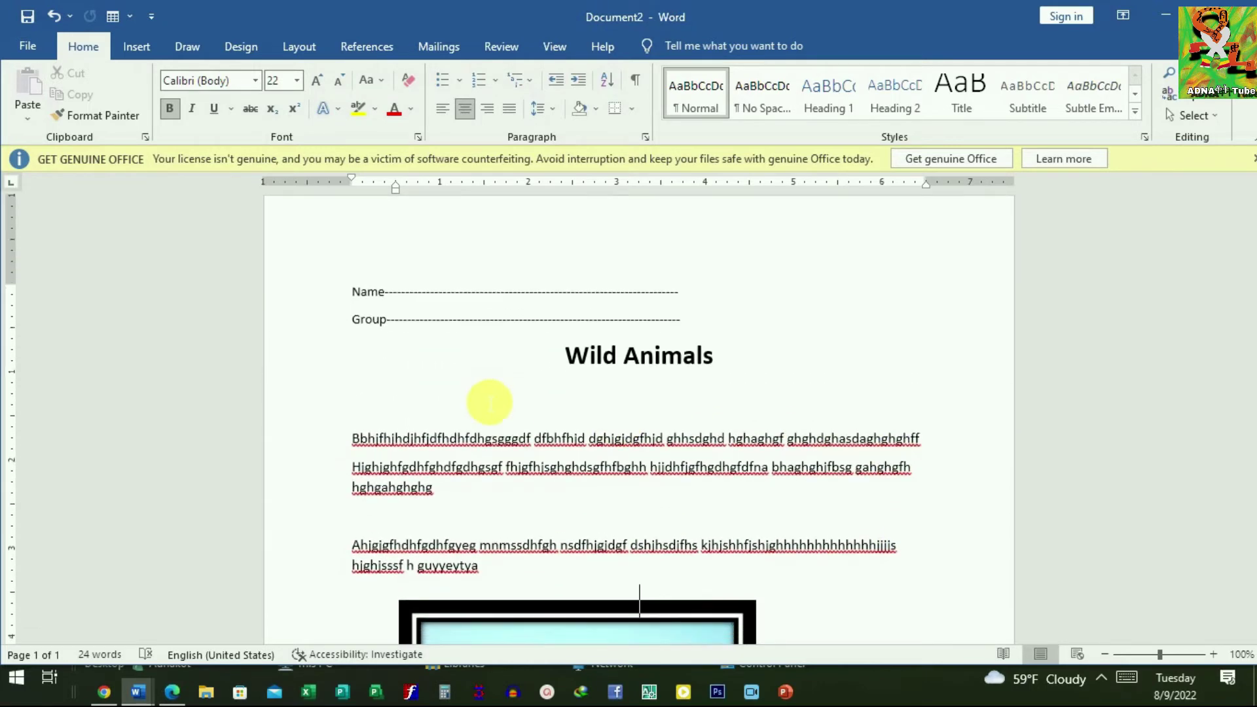
scroll(485, 407, down, 2)
scroll(491, 419, down, 2)
scroll(654, 482, down, 3)
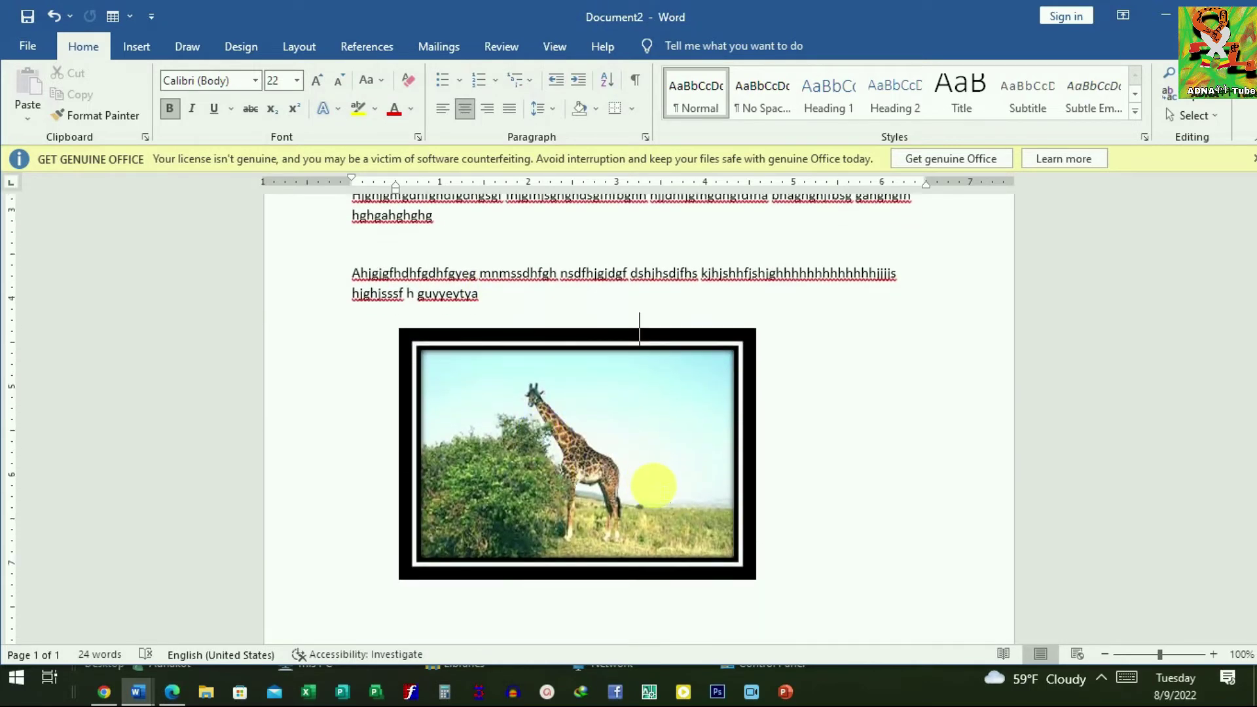
scroll(634, 494, down, 2)
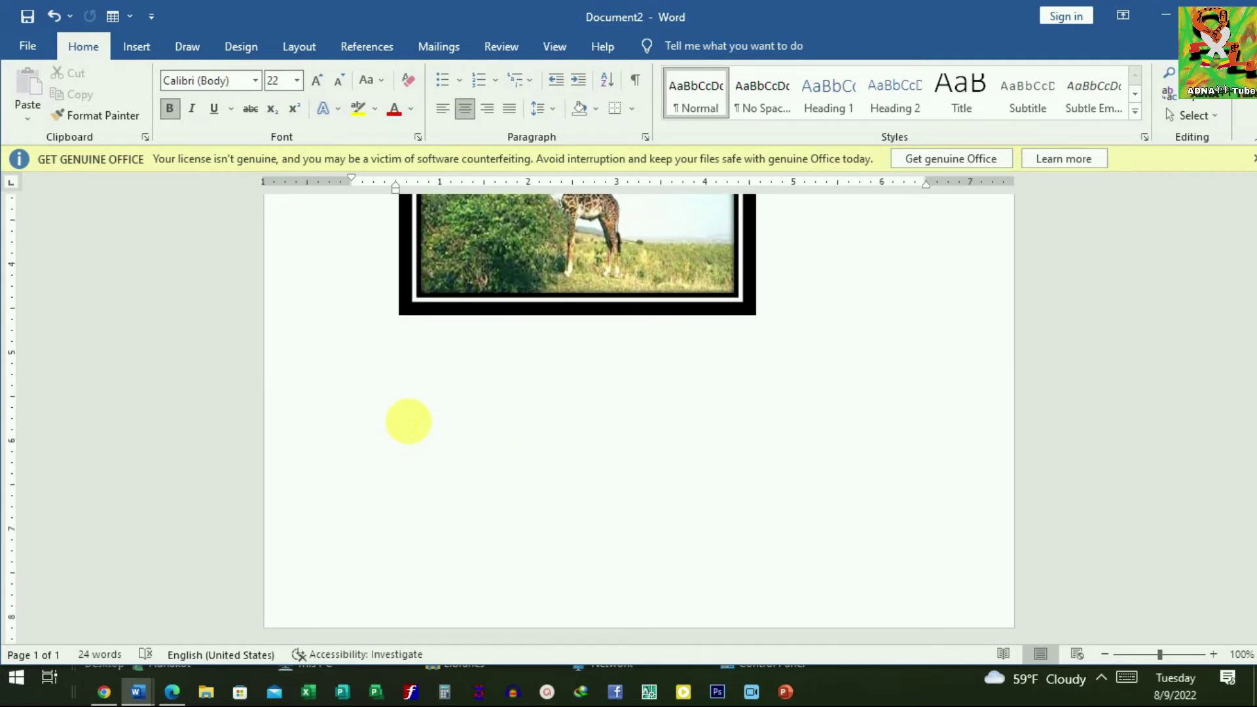
scroll(410, 421, up, 3)
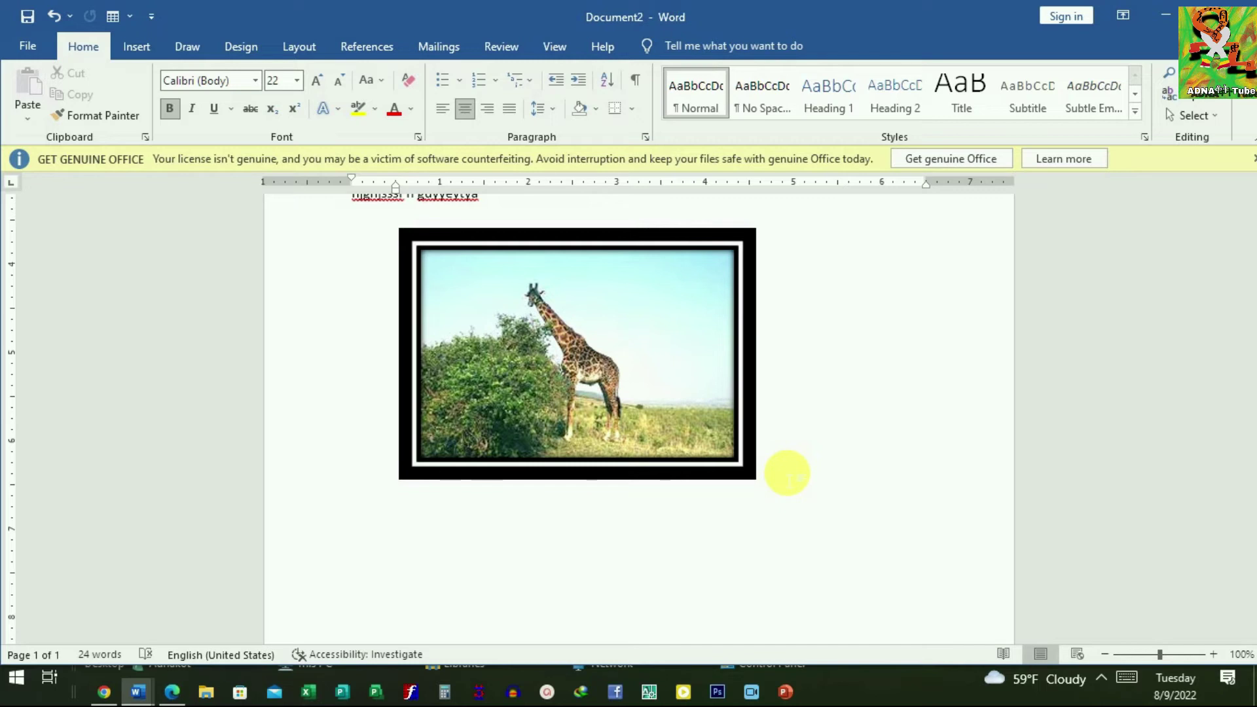
key(Return)
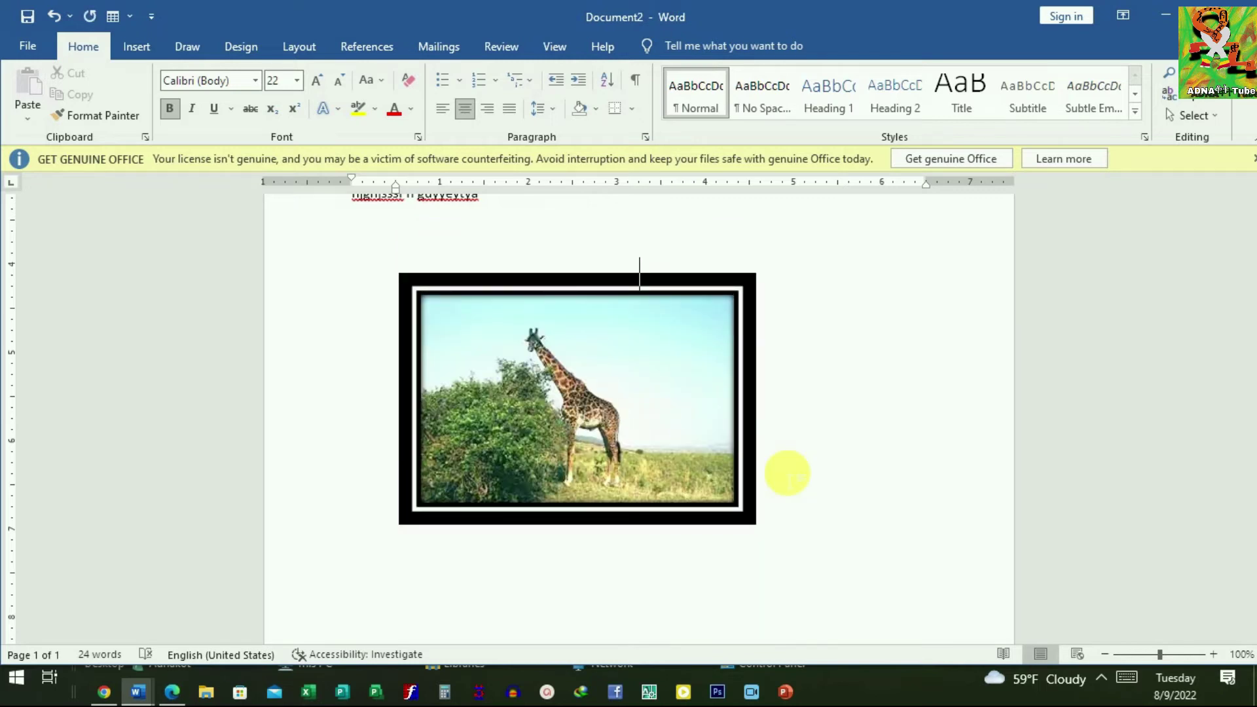
key(ctrl+z)
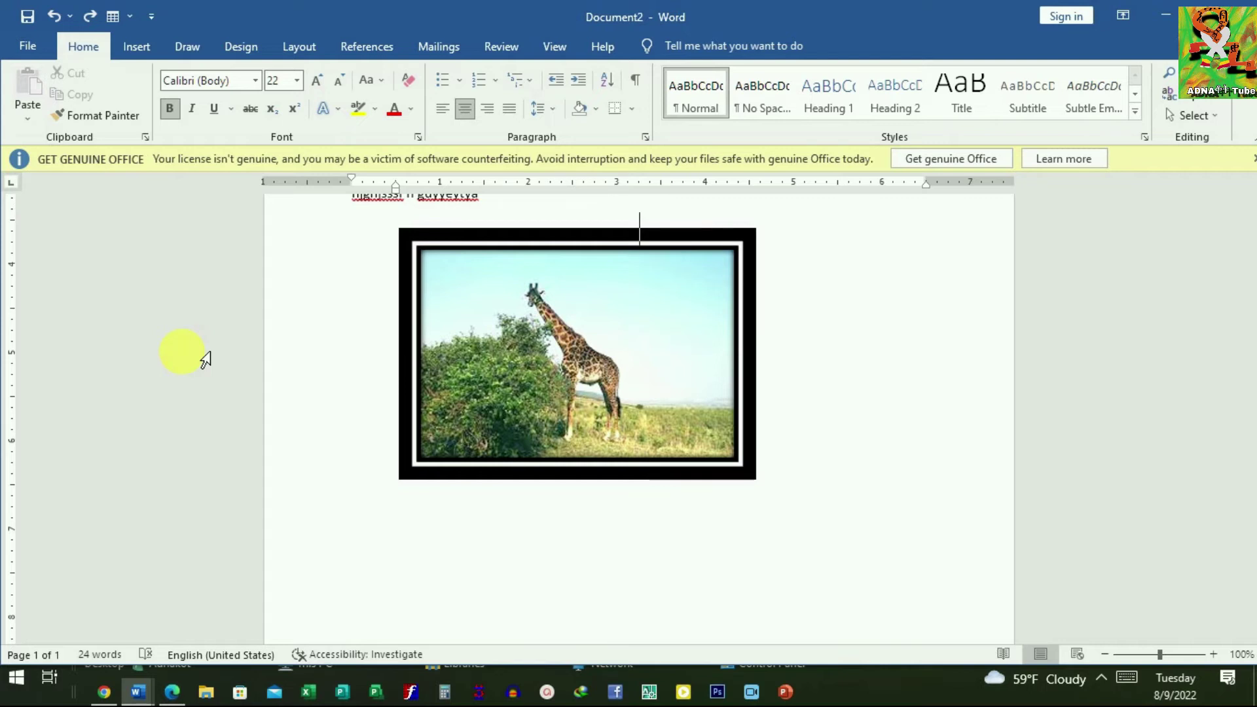
double_click(389, 521)
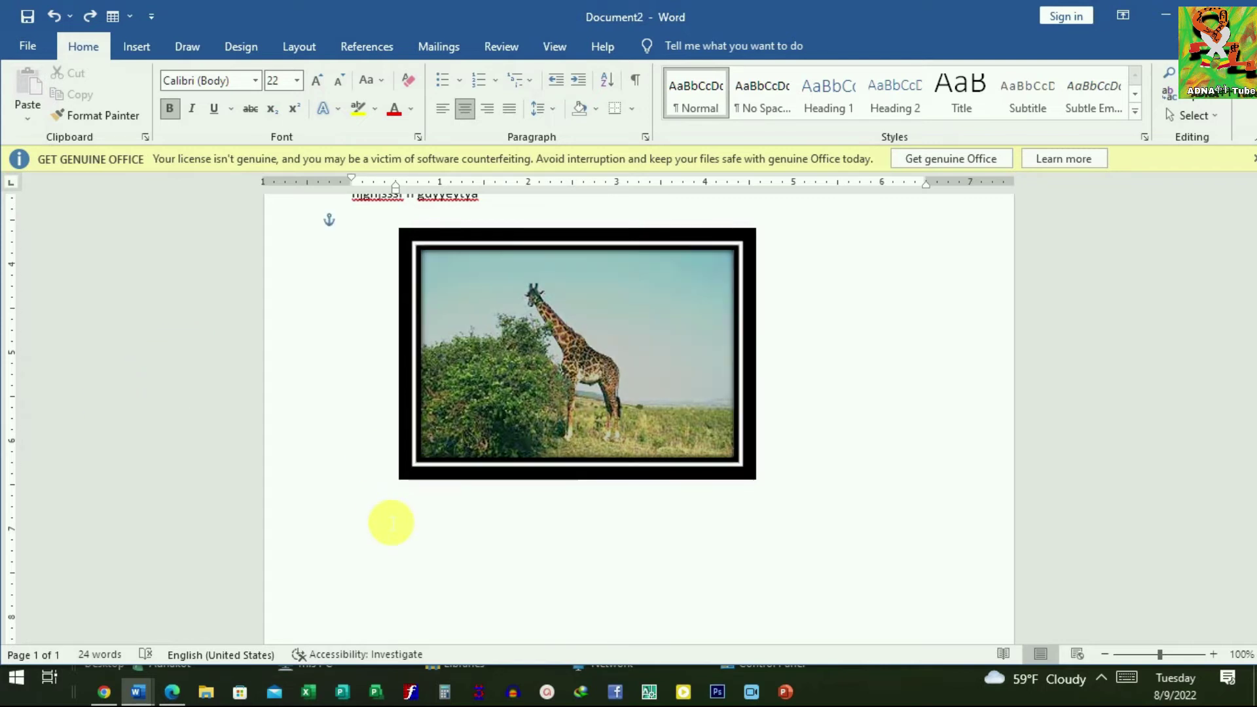
Add blank lines below the picture until page 2 starts and type 'jhjhjdhfhd' there
key(Return)
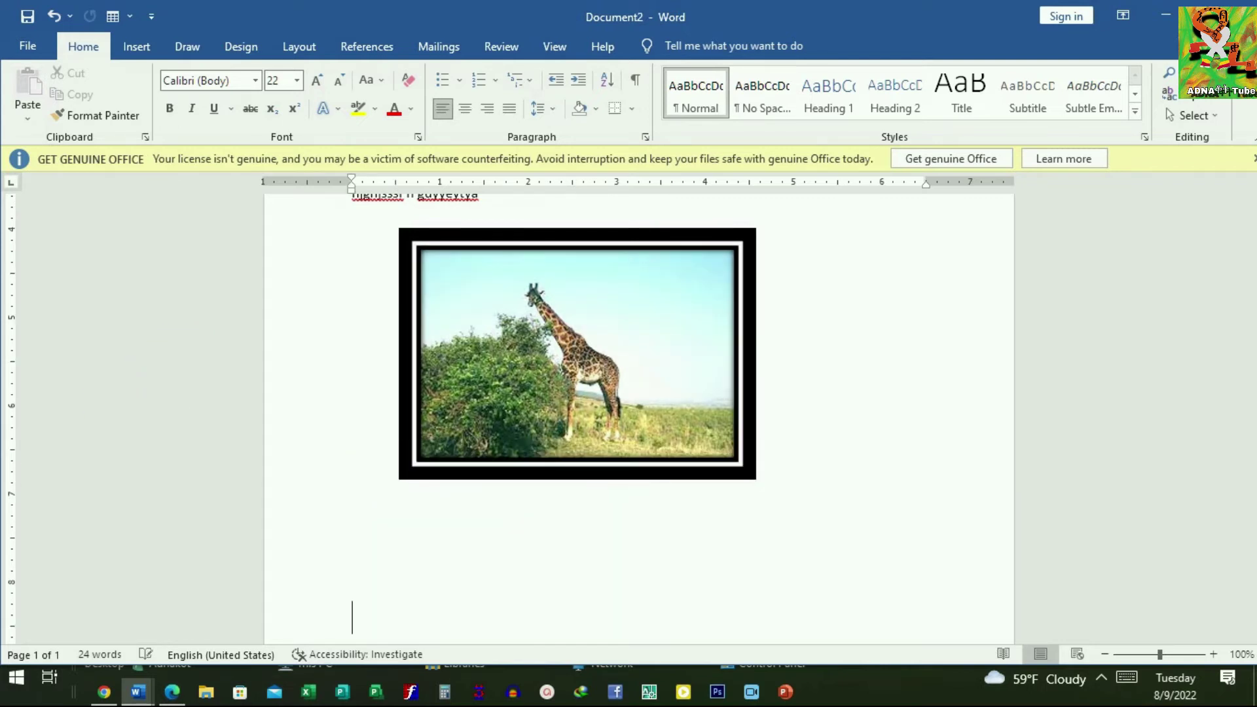
key(Return)
key(Return)
key(Return)
key(Return)
key(Return)
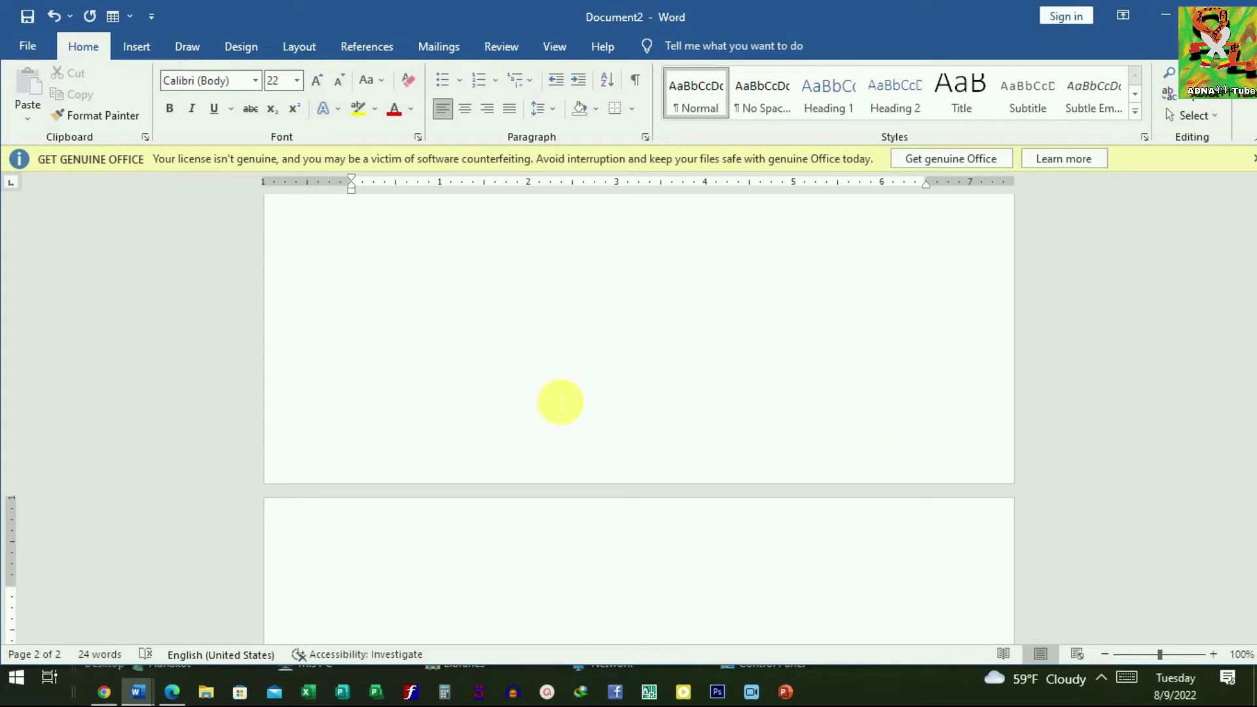
mouse_move(1160, 655)
mouse_down()
mouse_move(1177, 654)
mouse_move(1146, 653)
mouse_move(1166, 664)
mouse_up()
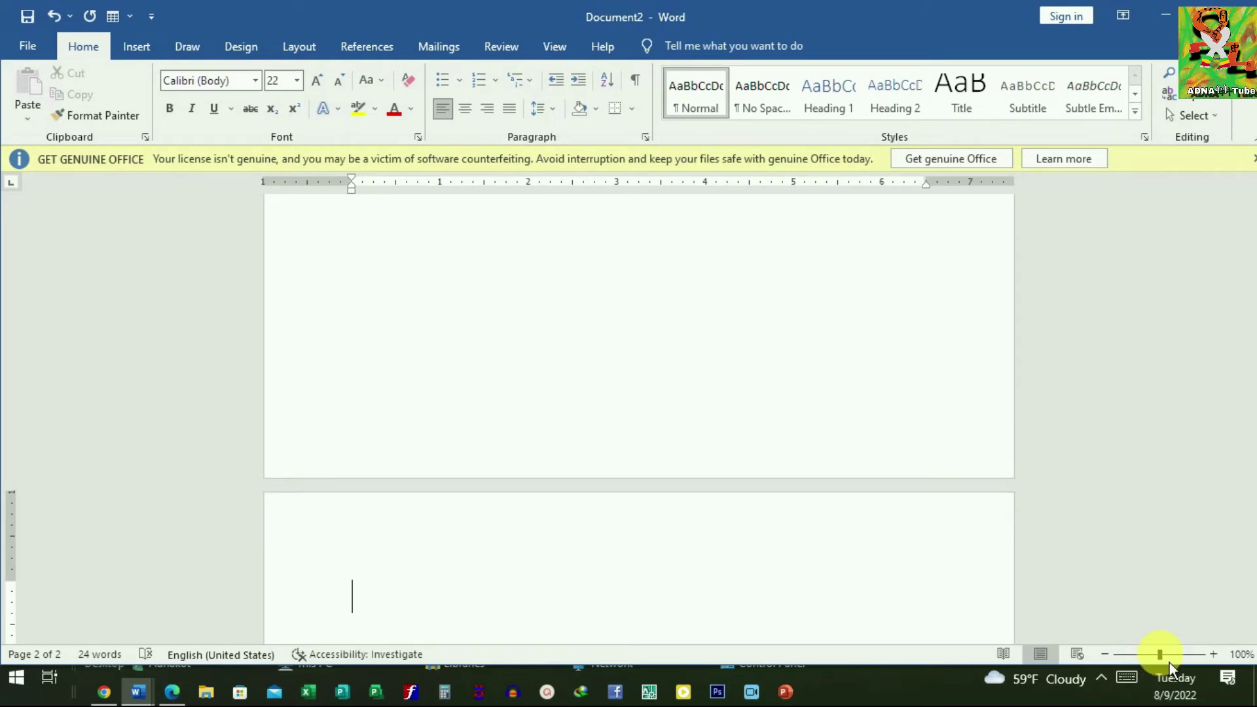
scroll(646, 340, down, 2)
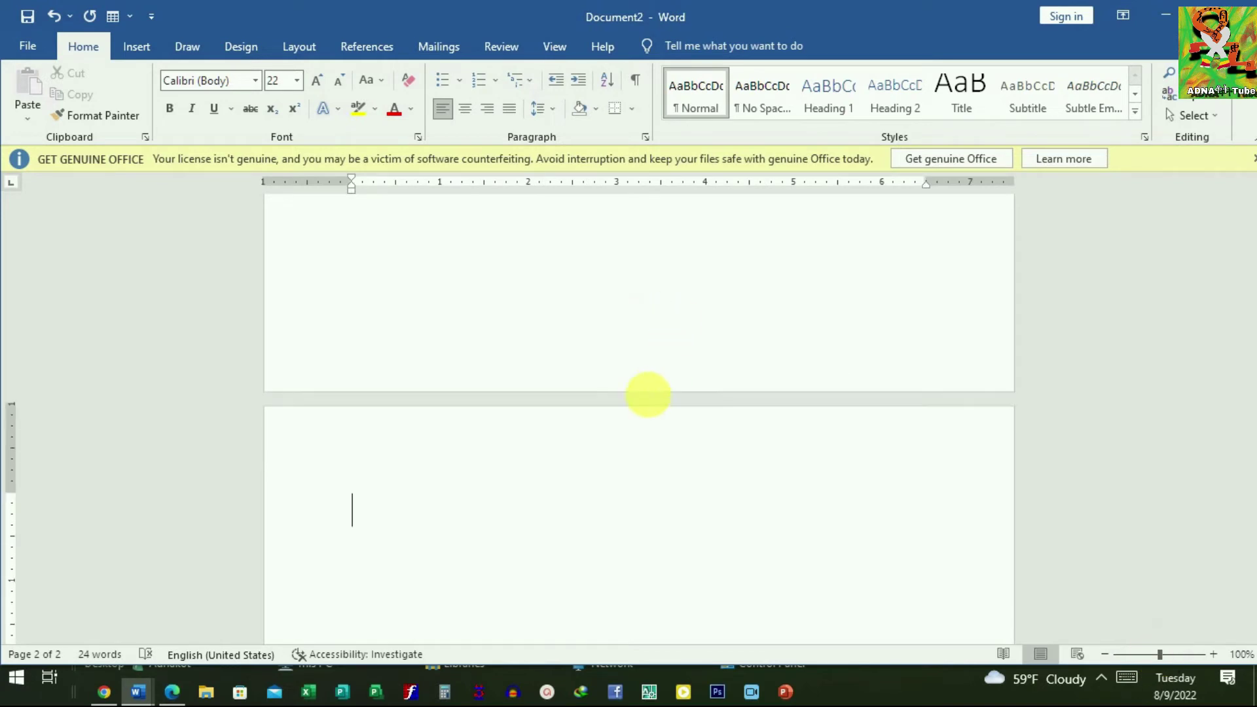
scroll(589, 406, down, 2)
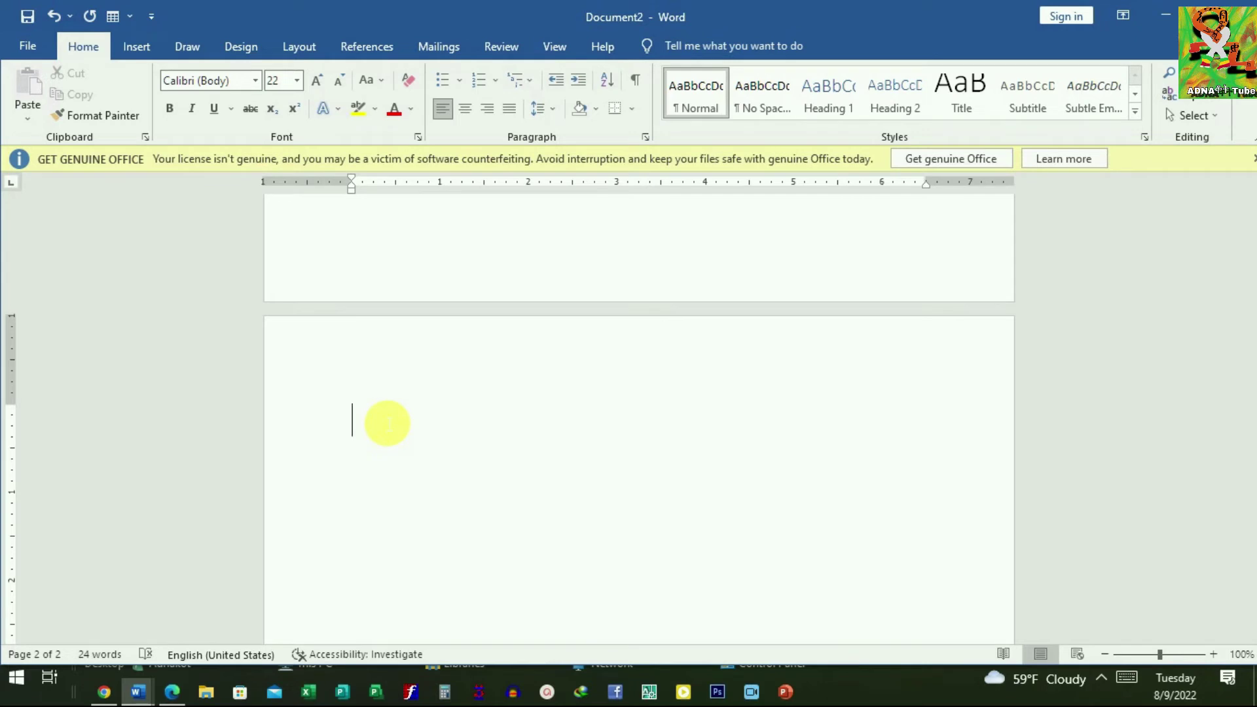
text(jhjhjdhfhd)
Return to the top and place the insertion point beside the giraffe picture
scroll(393, 413, up, 1)
scroll(412, 410, up, 3)
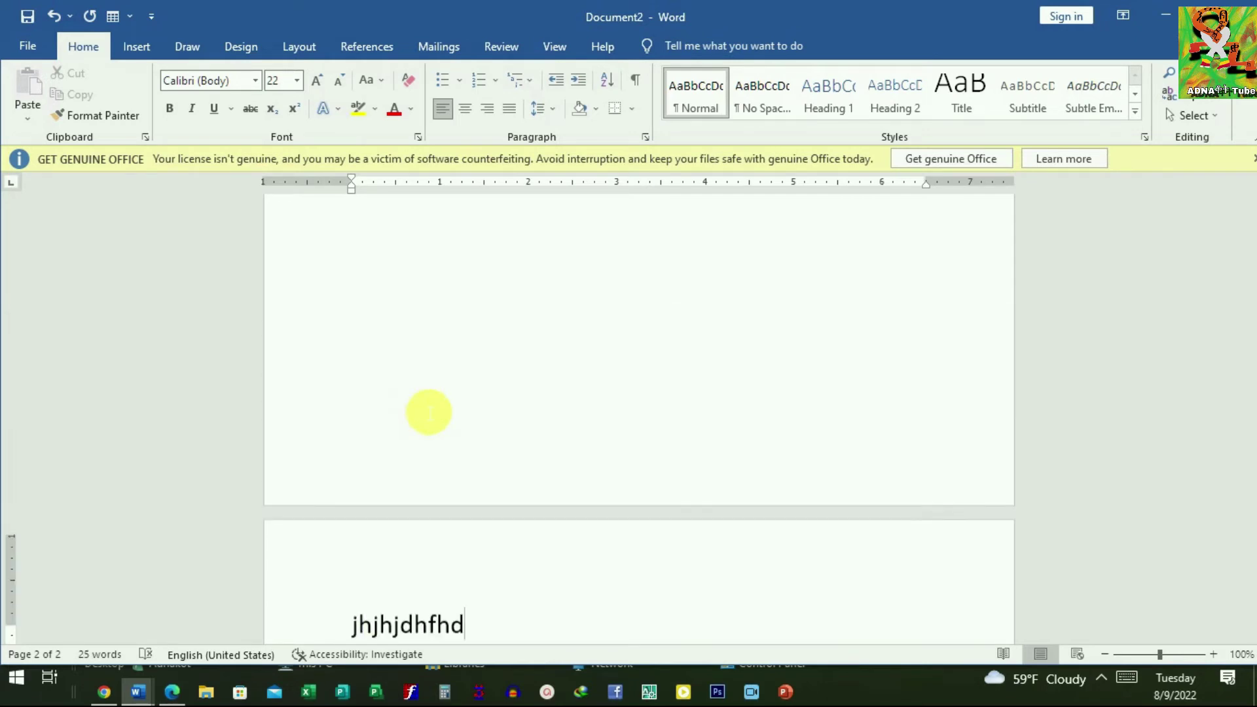
scroll(419, 405, up, 3)
scroll(425, 413, up, 5)
scroll(429, 413, up, 2)
scroll(429, 413, up, 3)
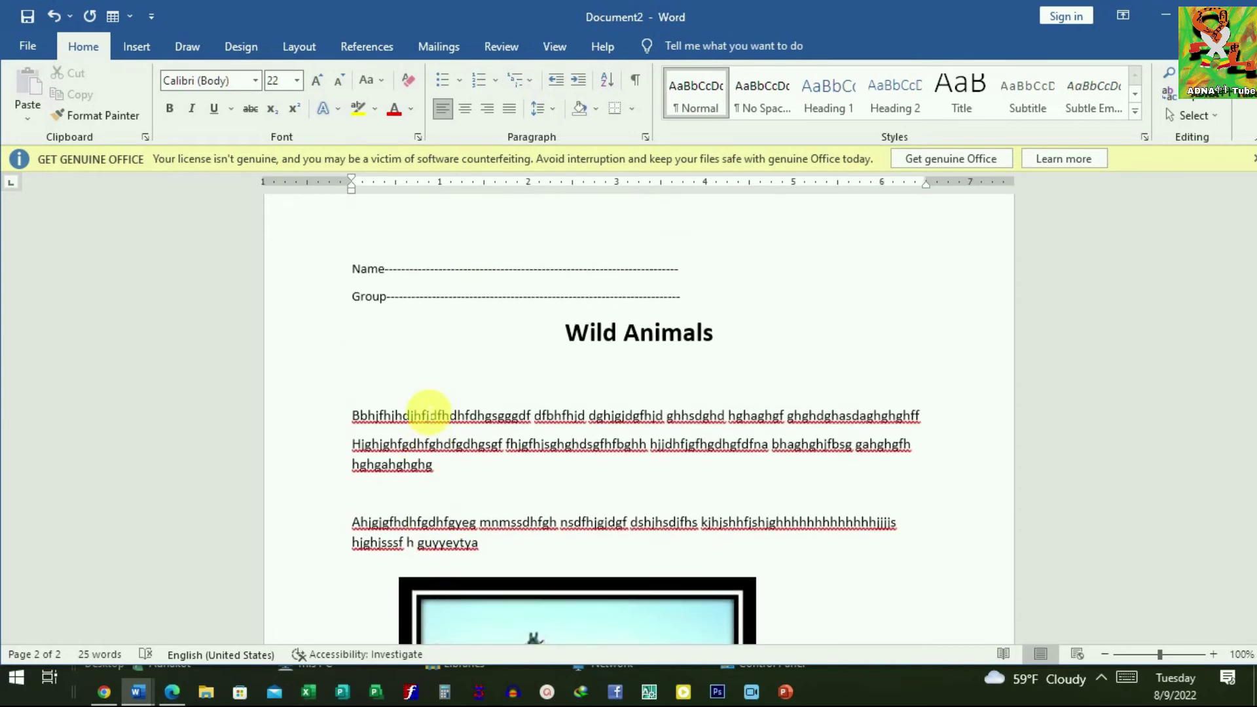
scroll(429, 413, up, 1)
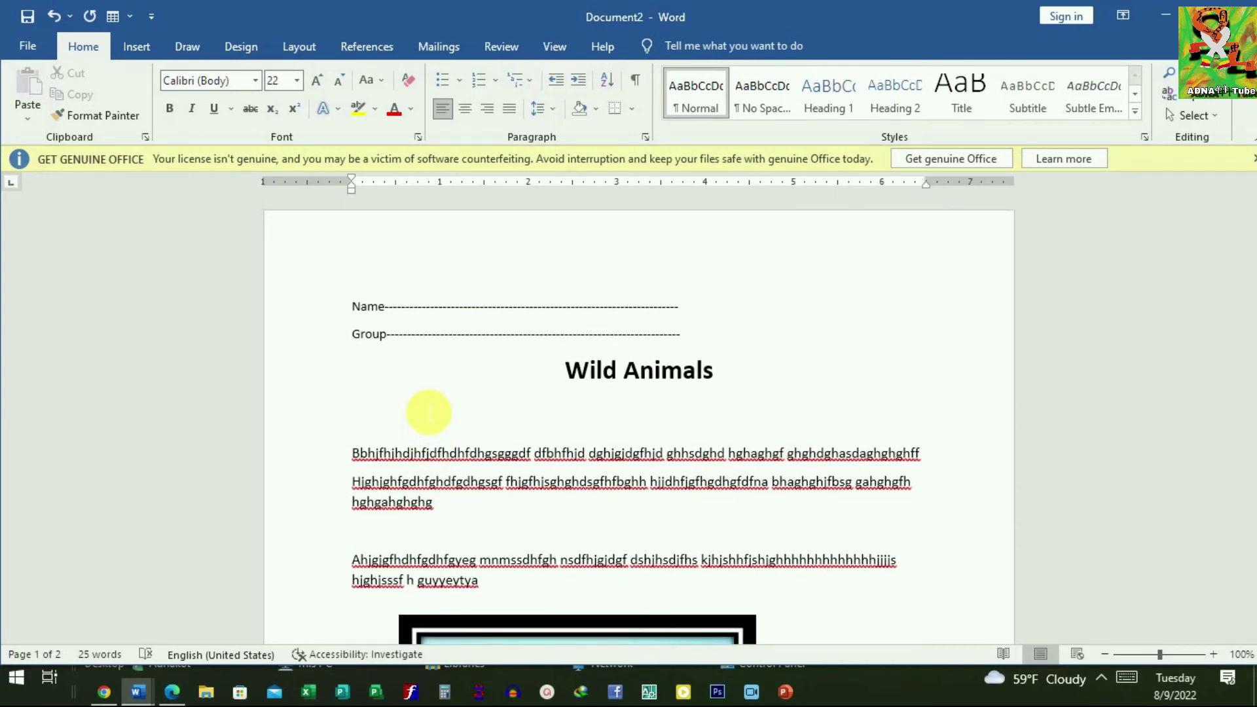
scroll(429, 413, down, 5)
click(589, 337)
scroll(609, 367, up, 2)
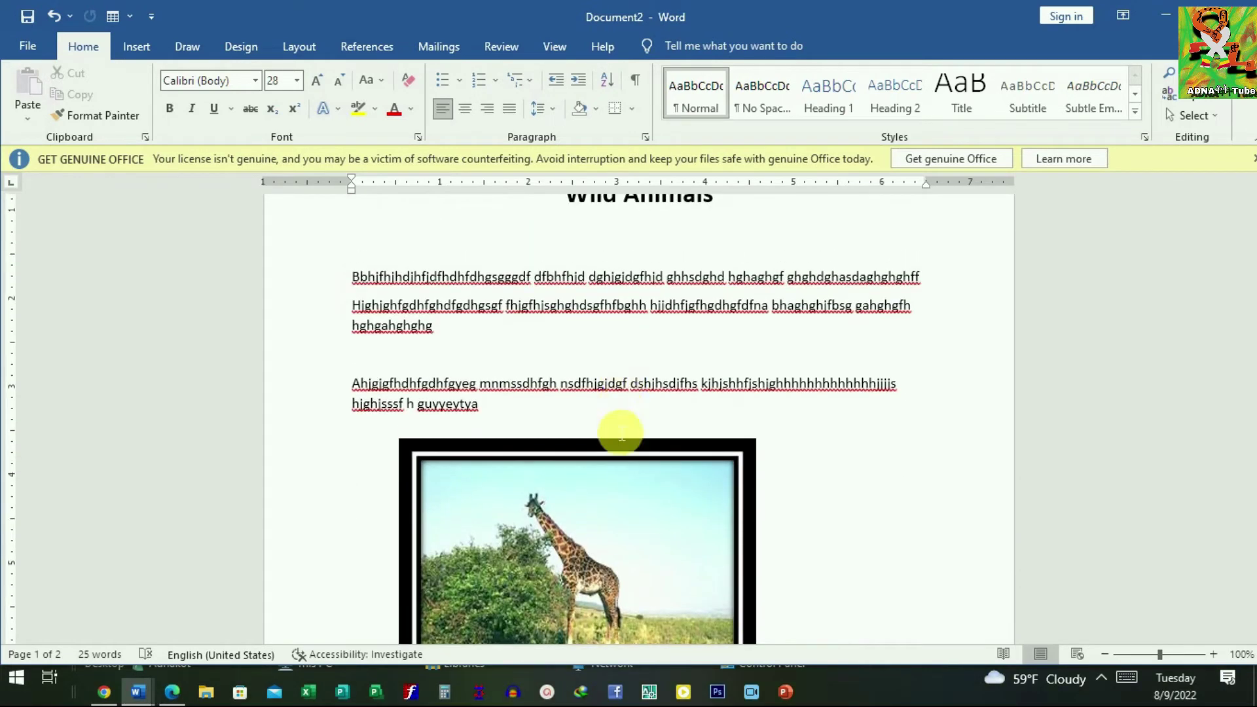
Pick the Line shape from the Insert Shapes gallery, ready to draw below the picture
scroll(615, 429, up, 2)
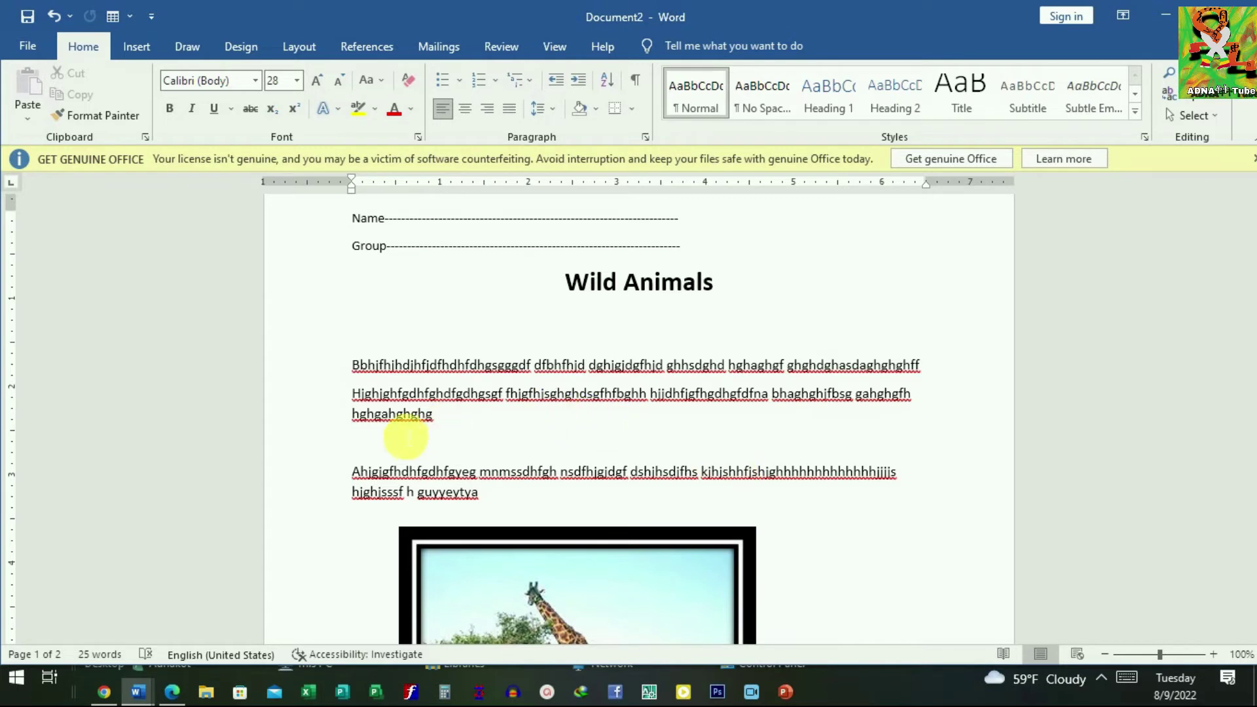
click(145, 46)
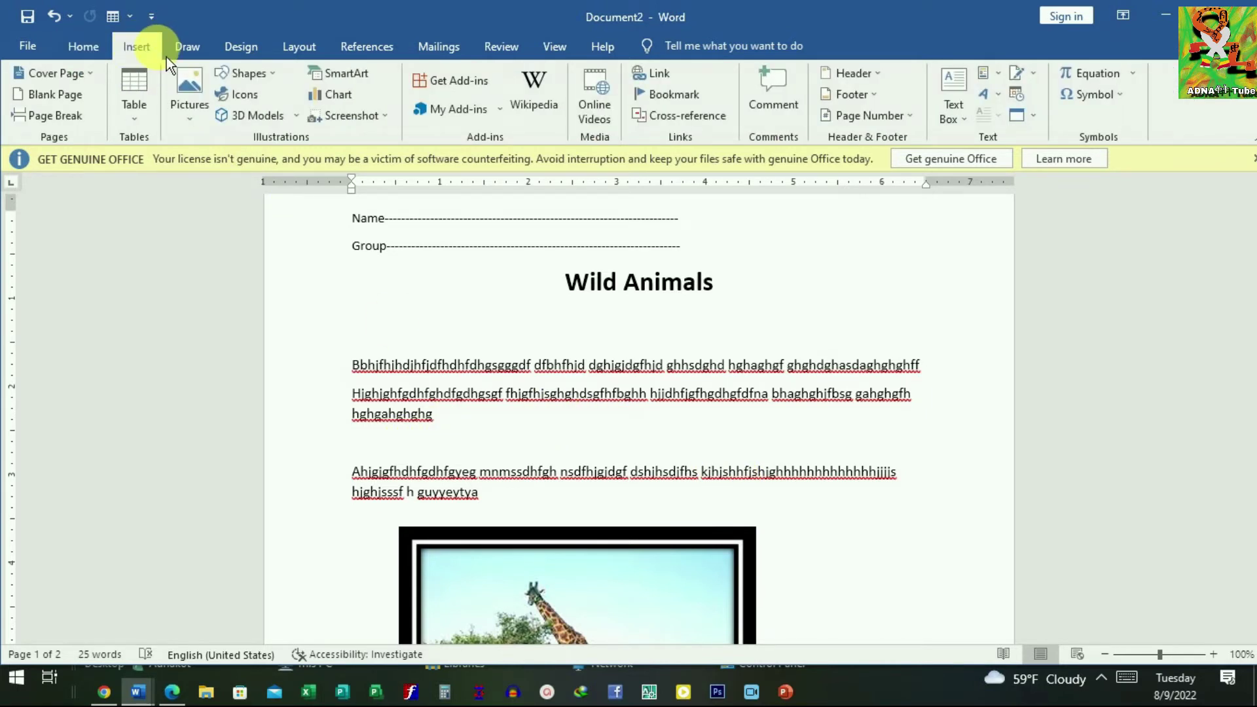
click(266, 87)
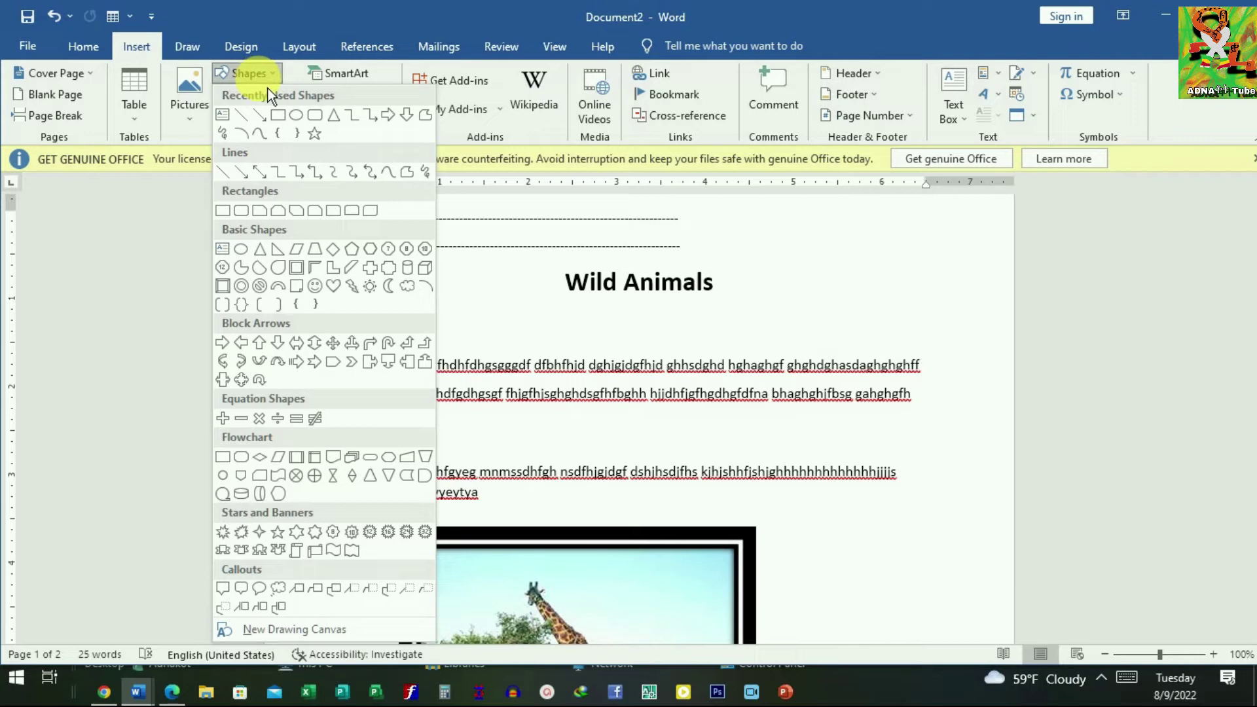
click(276, 128)
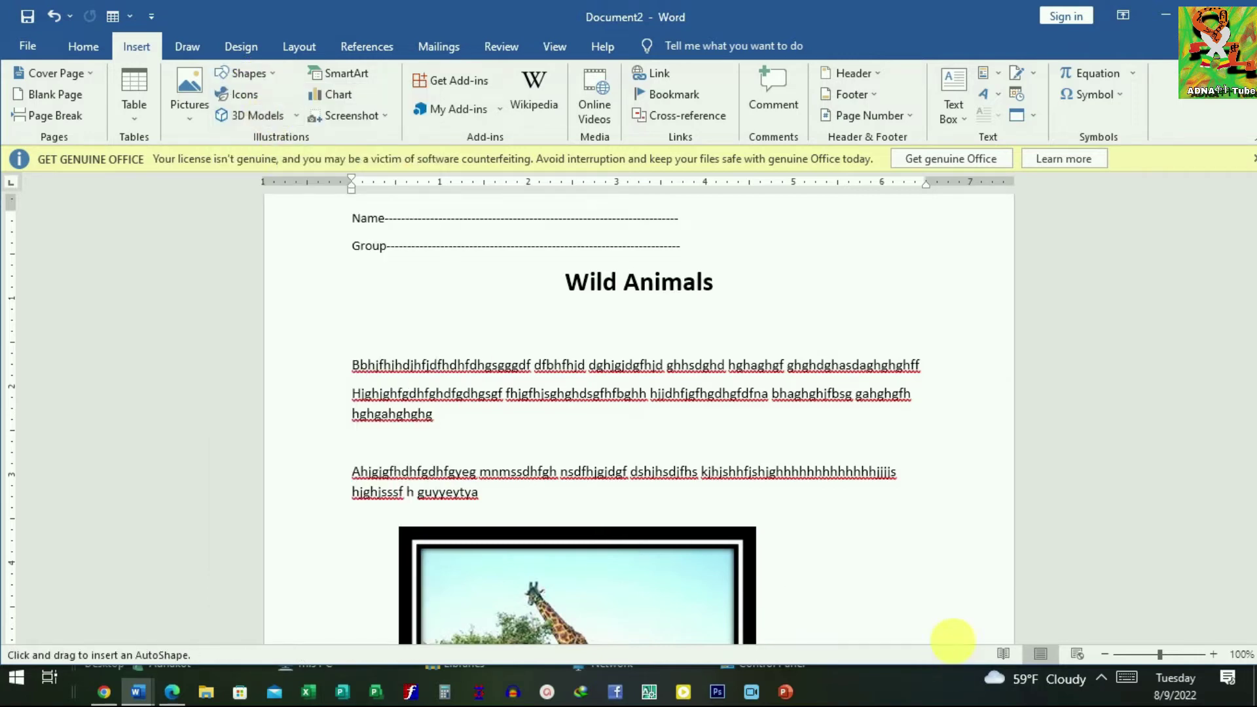
scroll(825, 367, down, 3)
scroll(825, 388, down, 3)
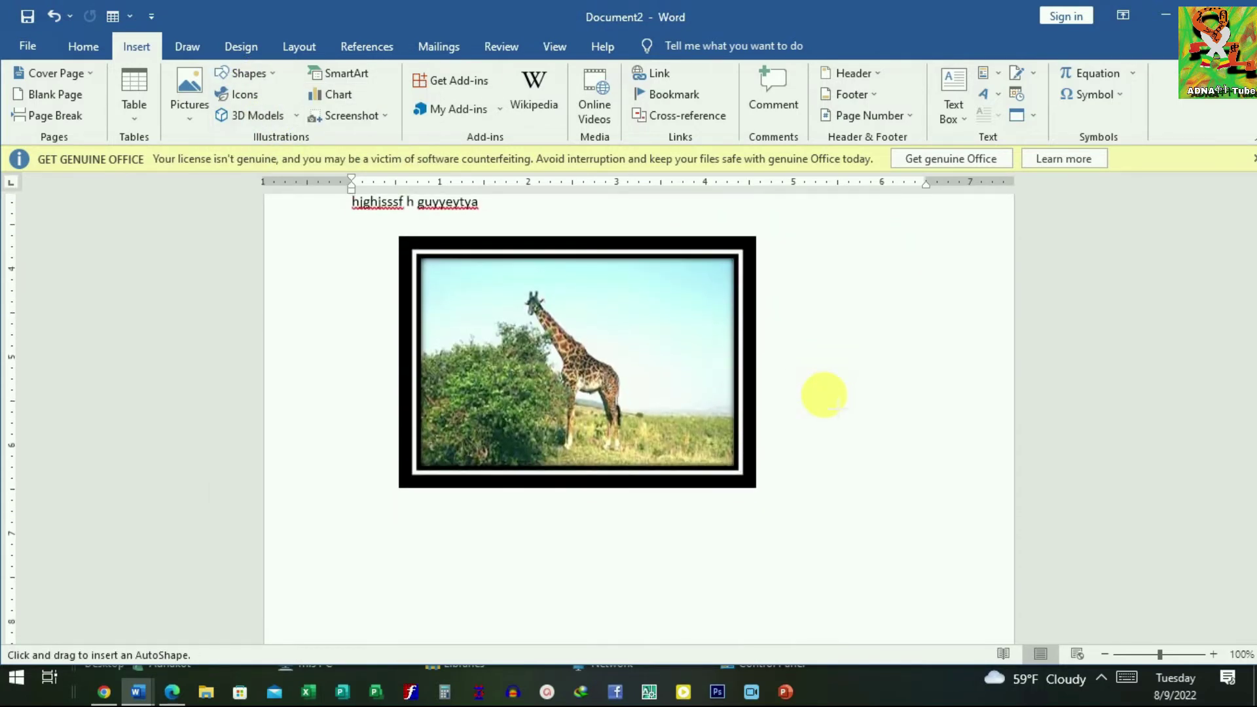
scroll(434, 463, down, 1)
scroll(474, 425, down, 2)
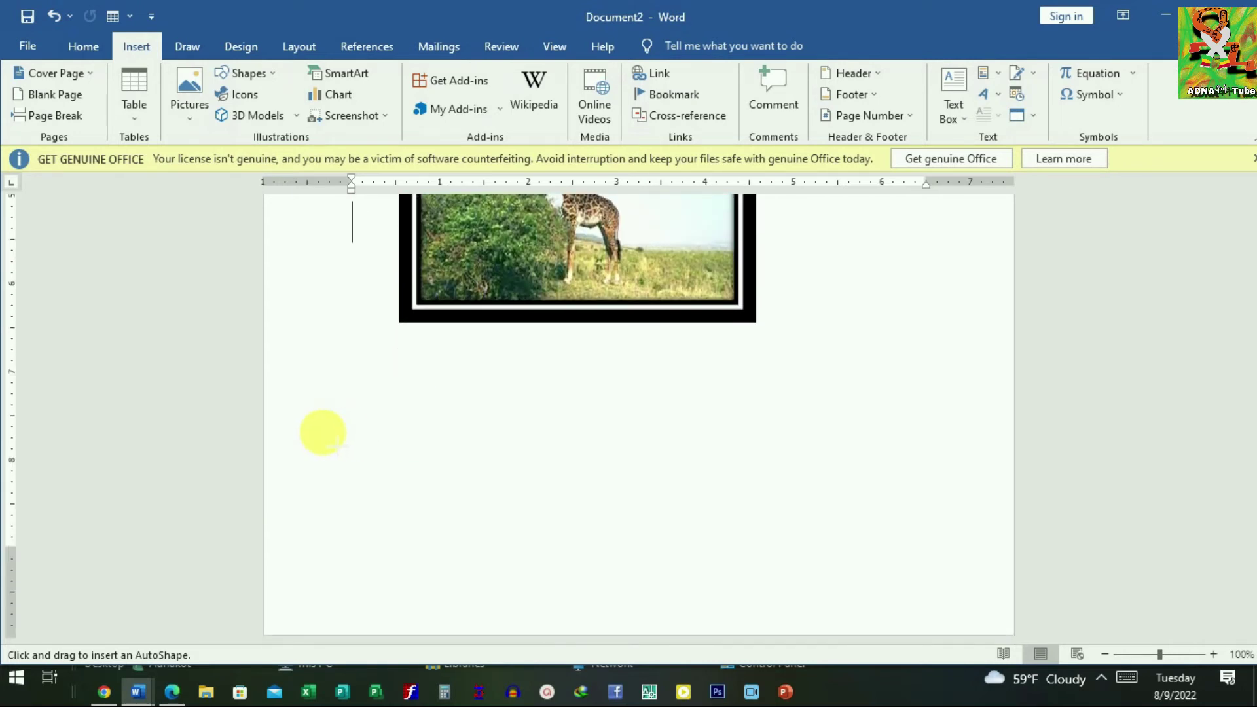
Draw a line from below the picture up to its lower edge
drag(319, 447, 875, 472)
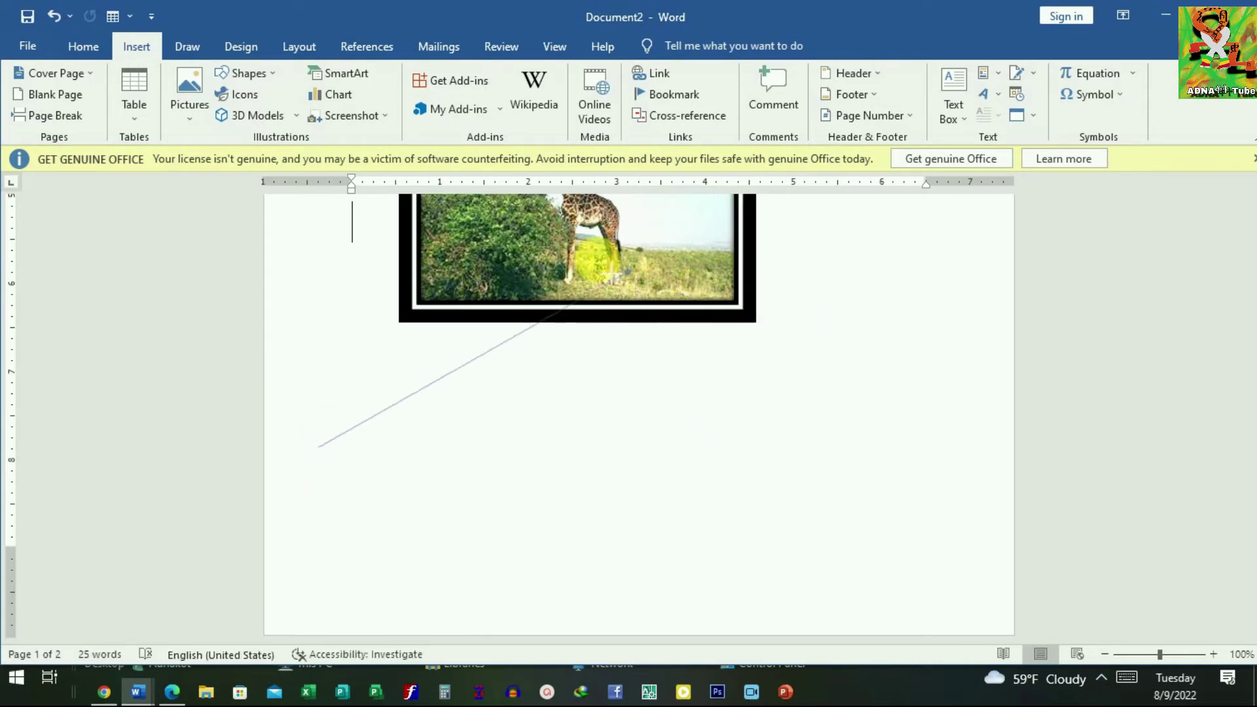
mouse_move(867, 476)
mouse_down()
mouse_move(588, 247)
mouse_move(663, 229)
mouse_move(450, 354)
mouse_up()
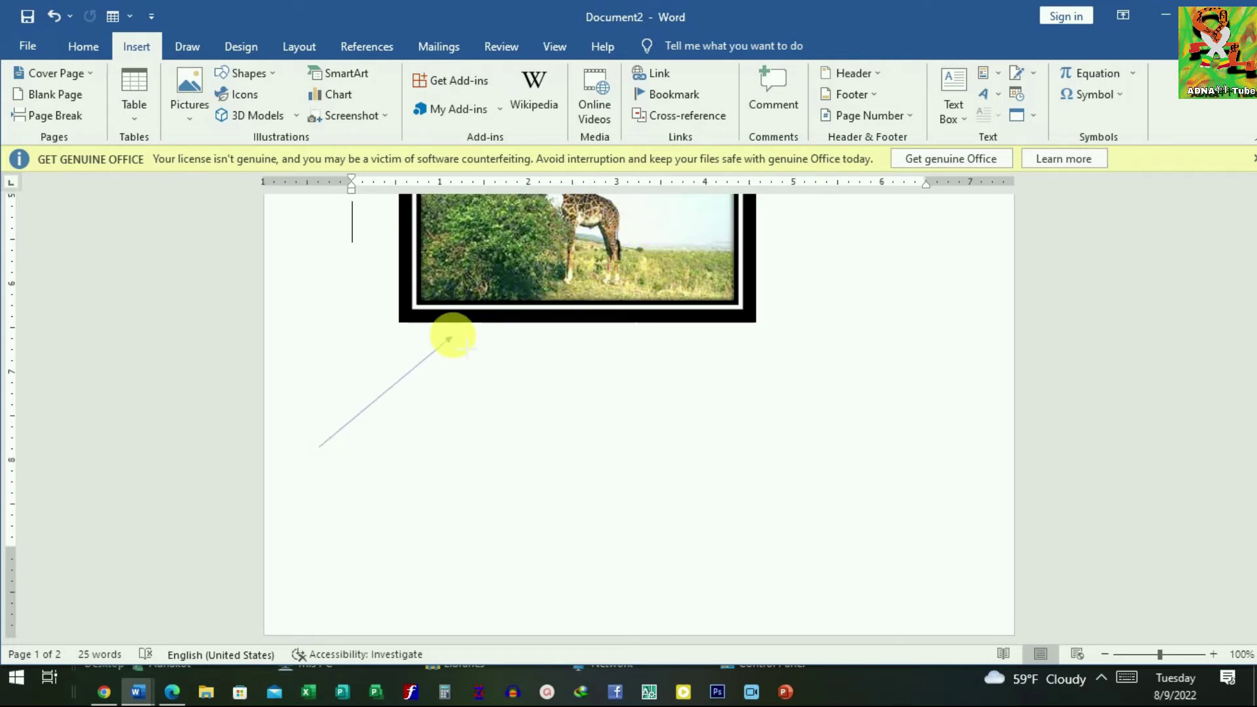
drag(451, 354, 452, 336)
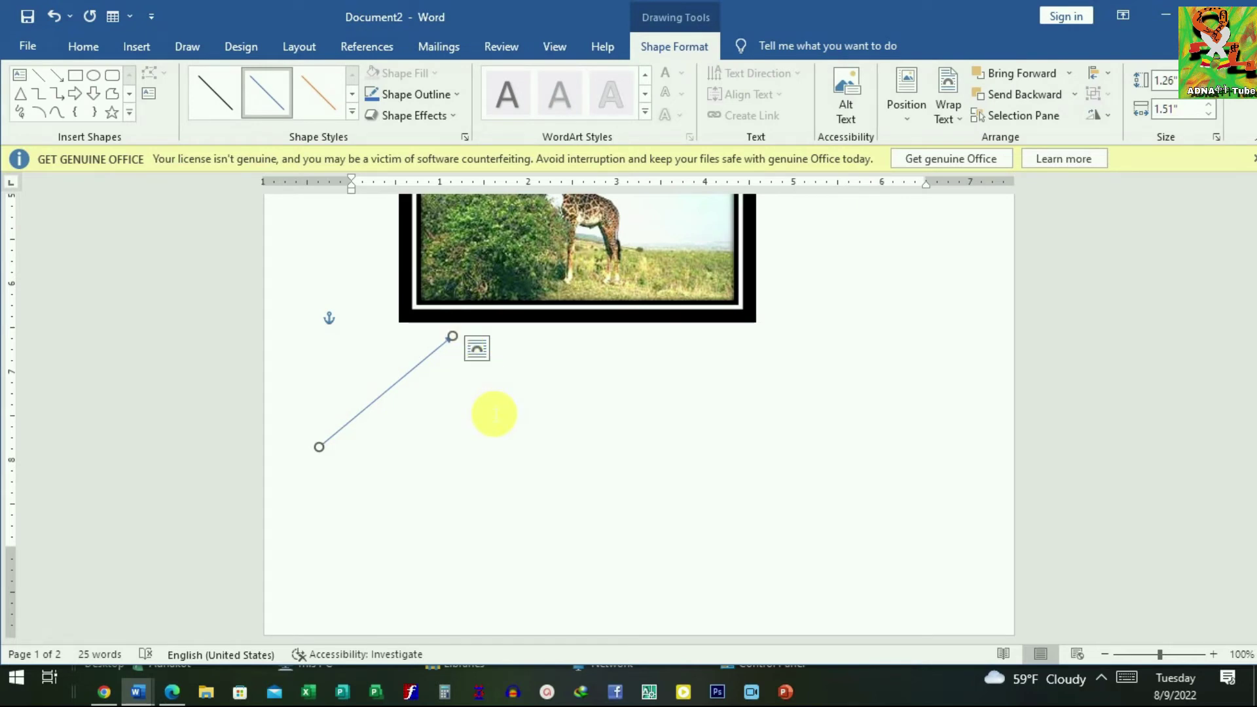
Make the line an orange arrow and straighten its tail so it points vertically up
click(324, 102)
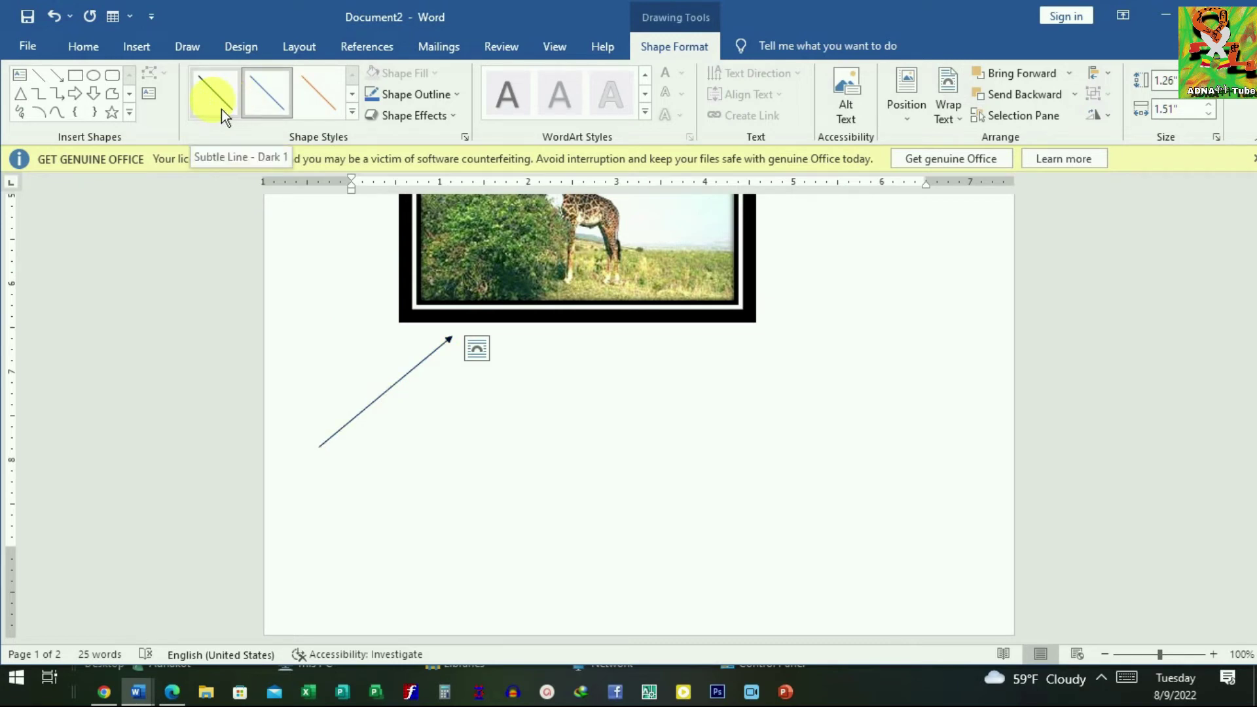
click(323, 103)
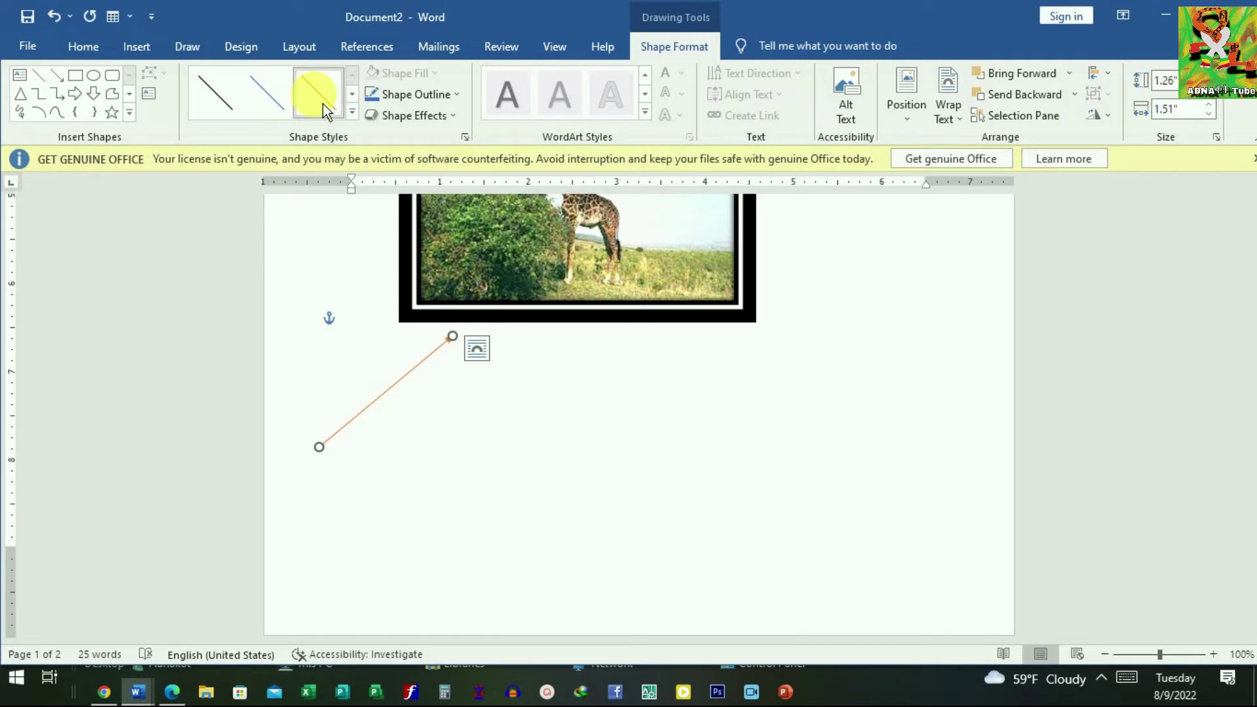
click(609, 410)
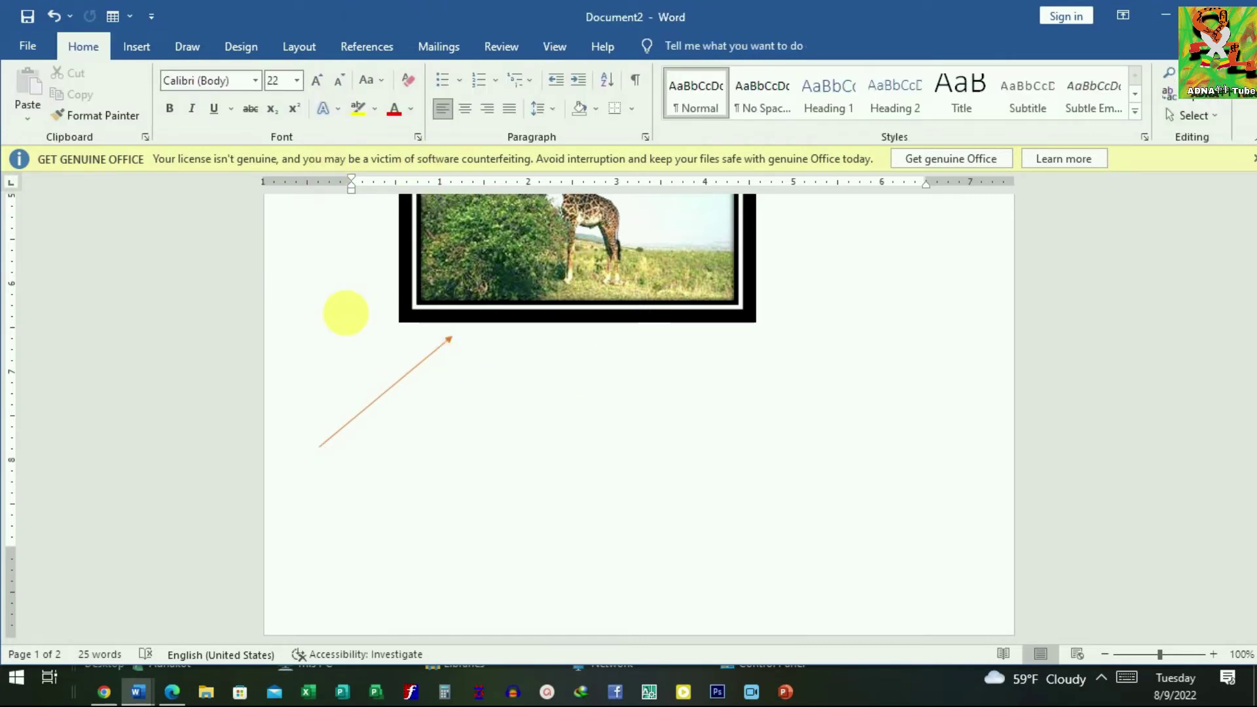
click(430, 372)
mouse_move(321, 451)
mouse_down()
mouse_move(457, 494)
mouse_move(462, 453)
mouse_up()
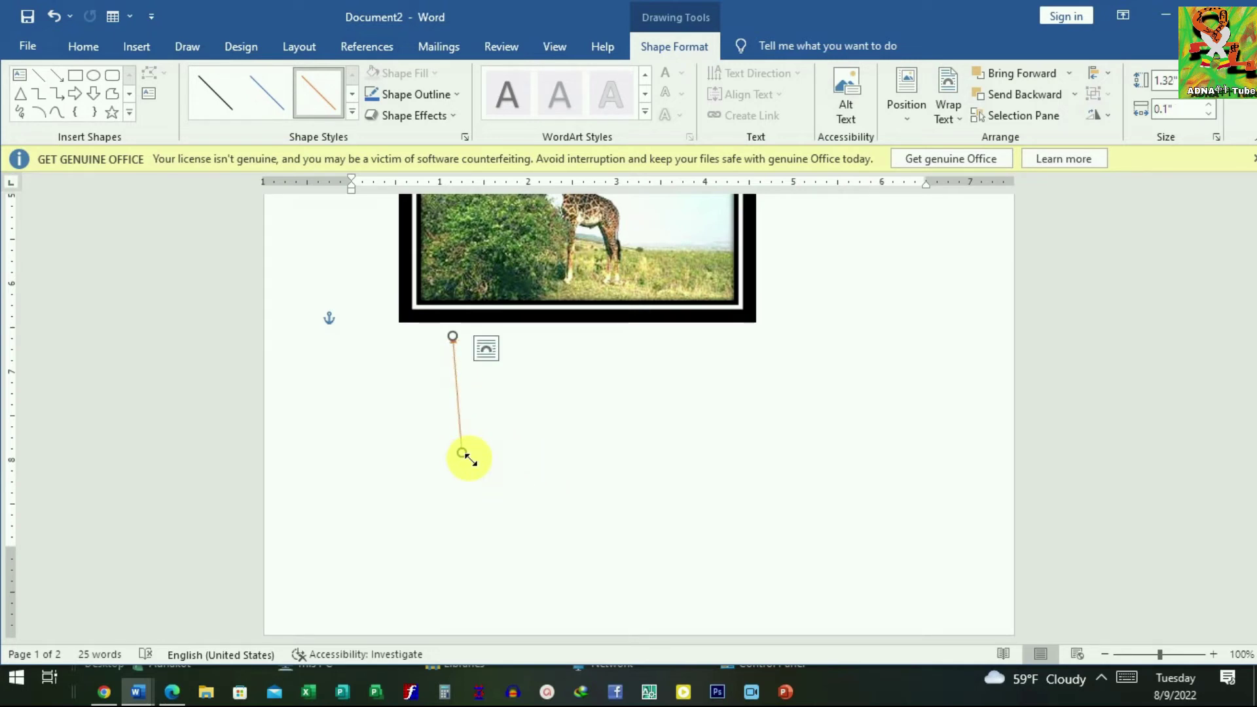
click(513, 523)
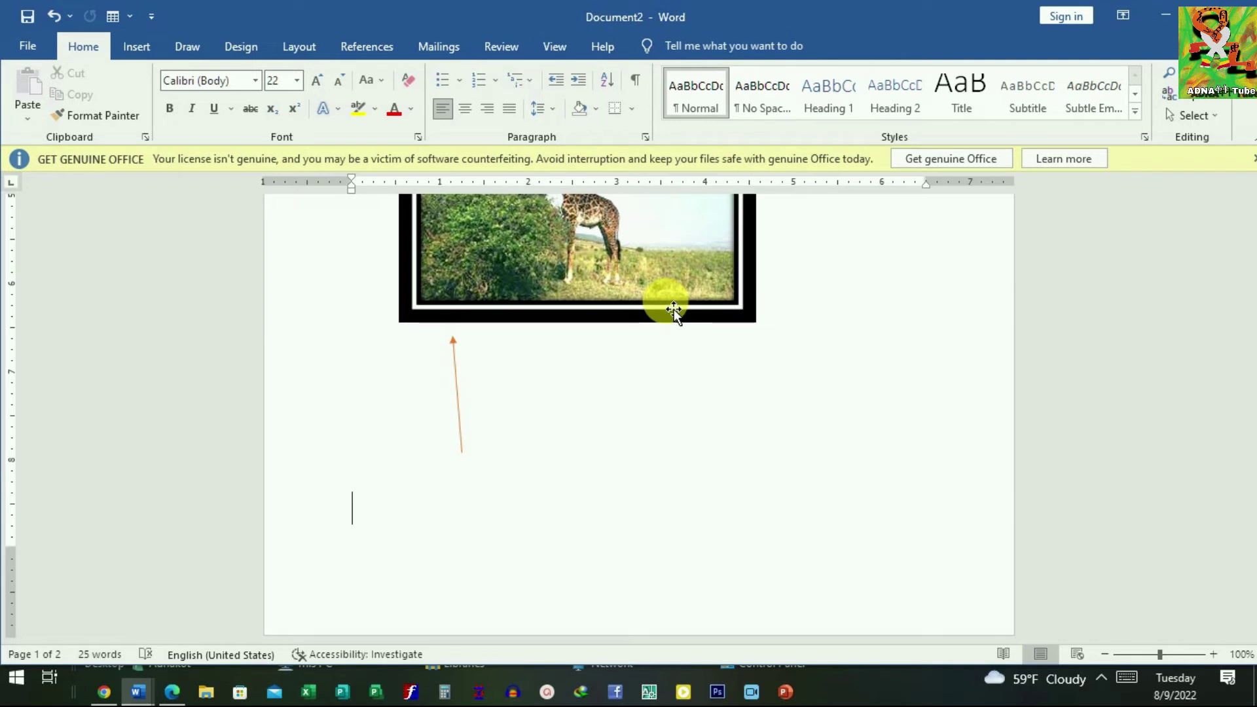
Draw a blue Down Arrow block shape on the page
click(146, 52)
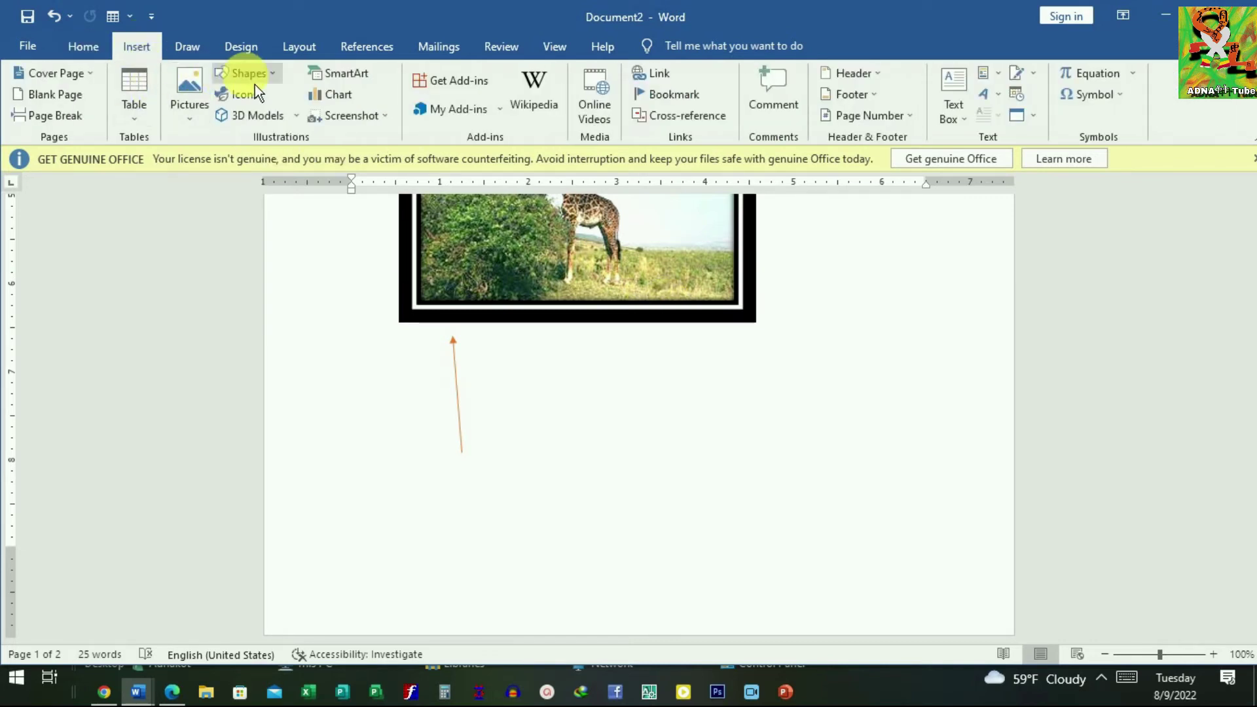
click(254, 77)
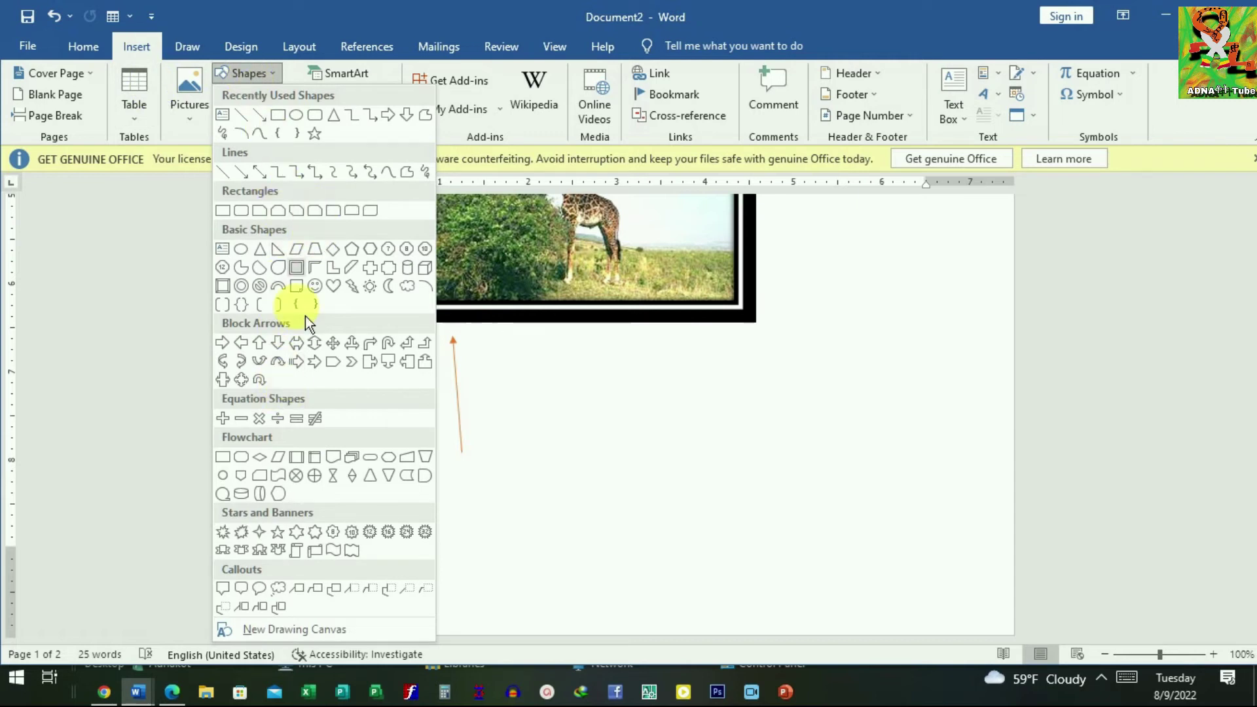
click(287, 352)
mouse_move(631, 357)
mouse_down()
mouse_move(953, 540)
mouse_move(952, 573)
mouse_up()
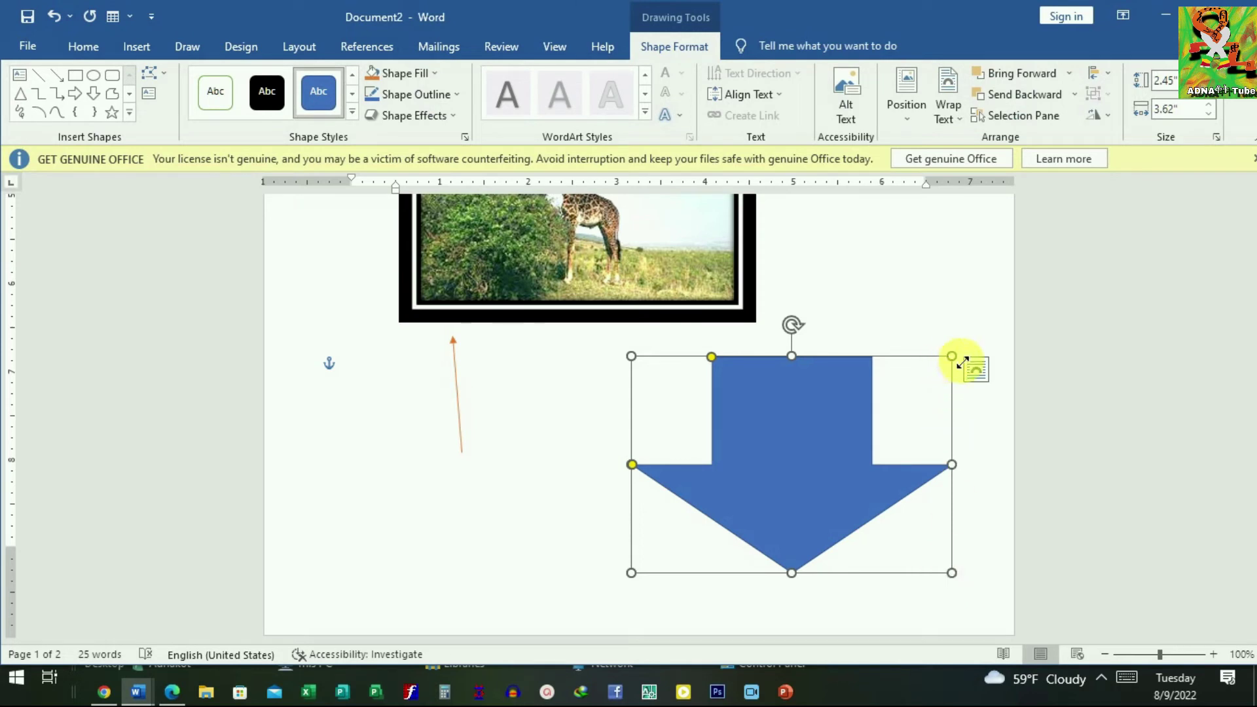
Resize the down arrow to 2.17" by 2.72" and place it beside the picture's lower right corner
mouse_move(952, 356)
mouse_down()
mouse_move(962, 349)
mouse_move(884, 410)
mouse_move(945, 319)
mouse_up()
drag(826, 411, 893, 302)
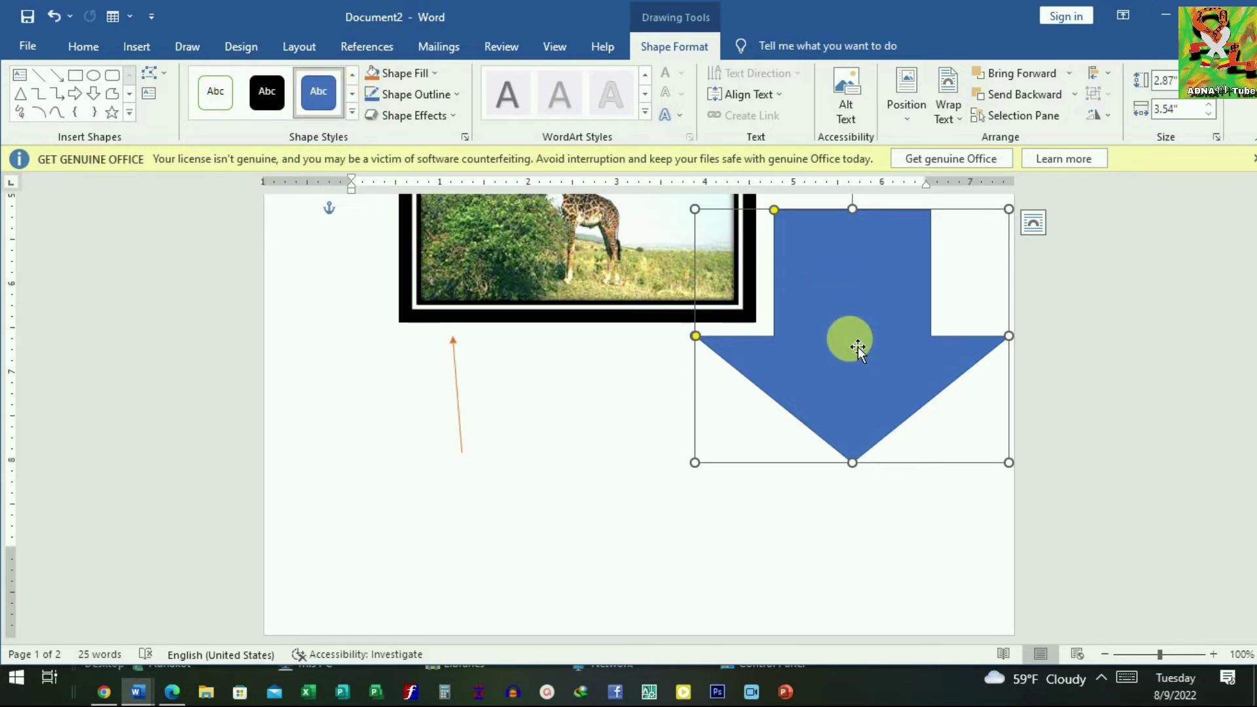
mouse_move(1011, 213)
mouse_down()
mouse_move(897, 337)
mouse_move(937, 272)
mouse_up()
drag(806, 373, 859, 309)
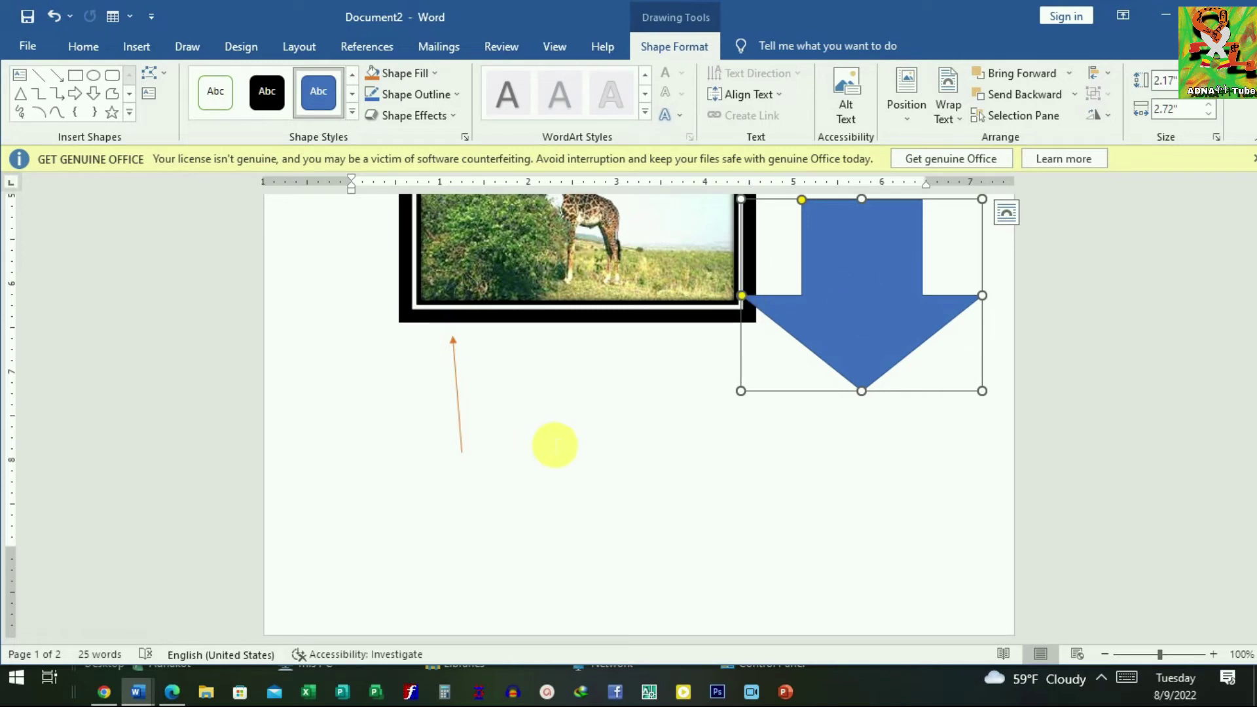
click(553, 439)
Select all worksheet content, from the Name and Group lines through the giraffe picture, with Ctrl+A
scroll(611, 391, up, 3)
scroll(611, 391, up, 3)
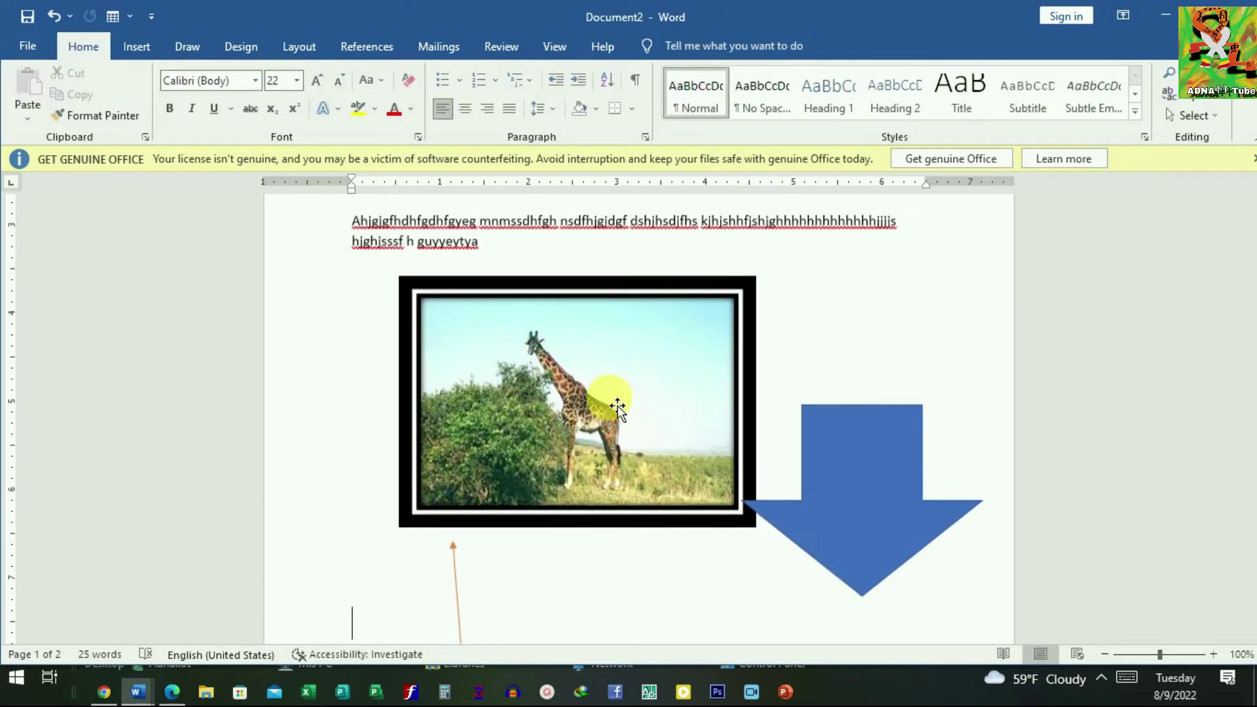
scroll(611, 400, up, 5)
scroll(611, 405, up, 5)
scroll(617, 406, down, 4)
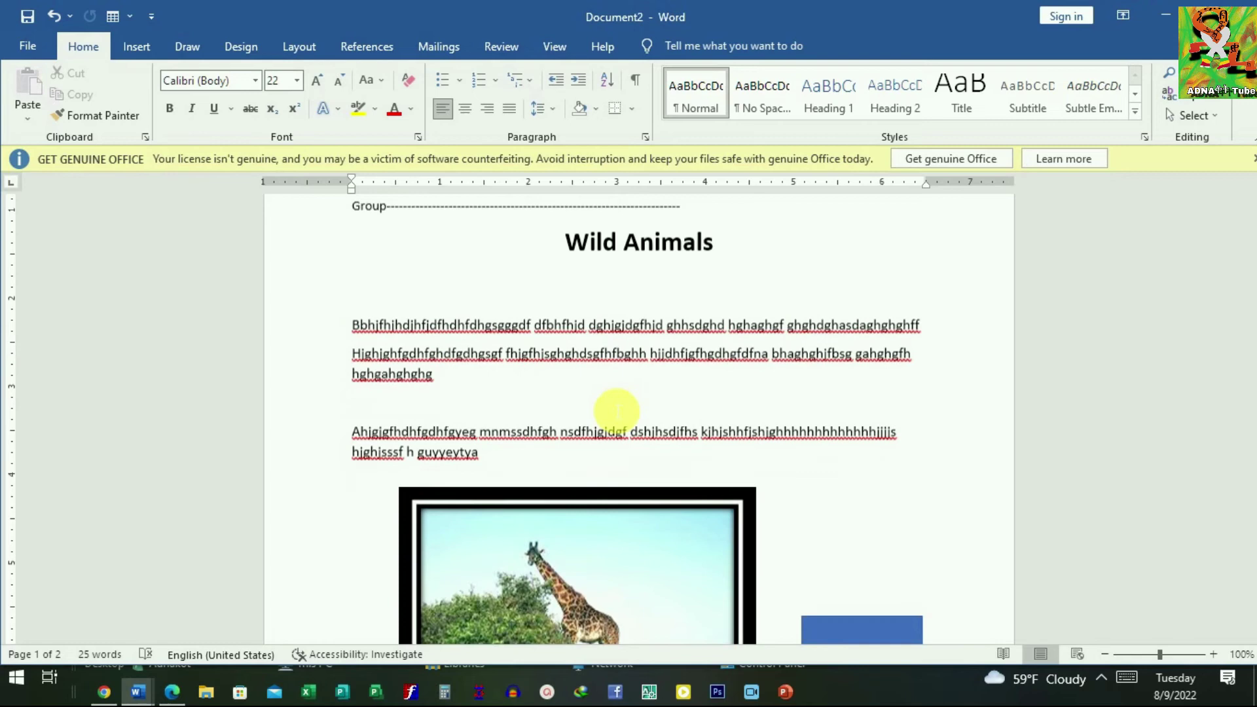
scroll(613, 409, down, 2)
scroll(618, 408, up, 4)
scroll(713, 496, up, 1)
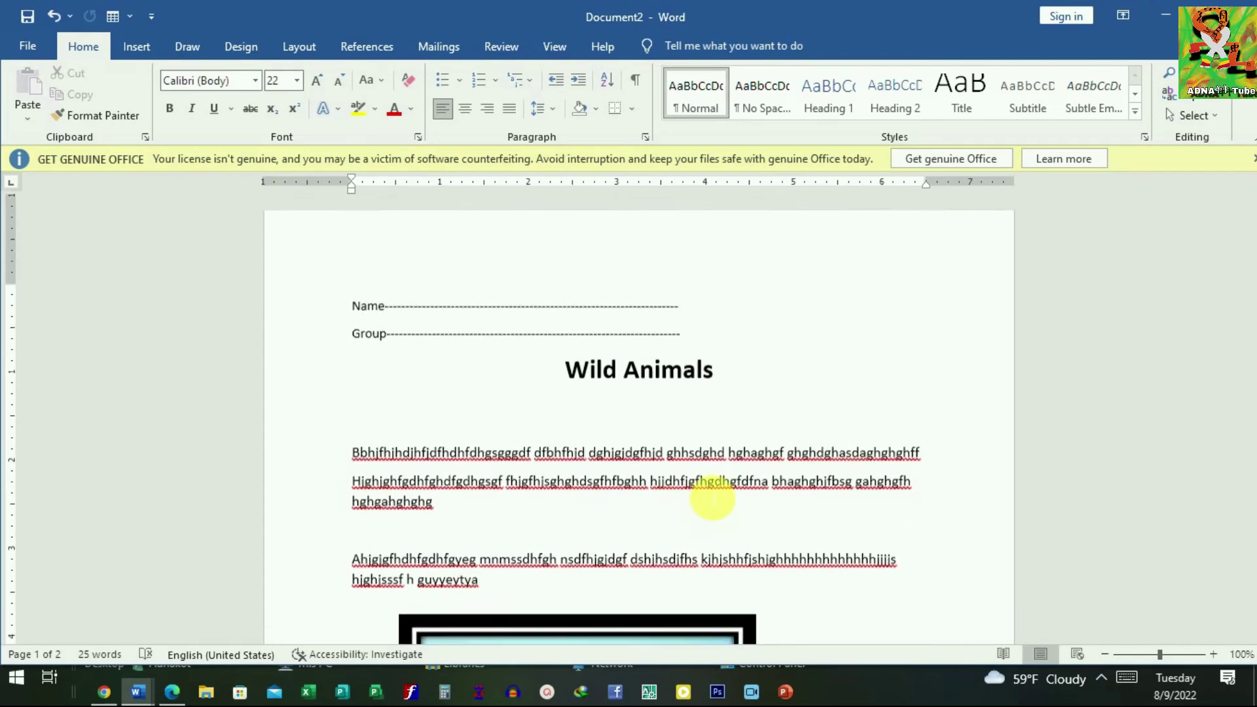
scroll(714, 497, down, 2)
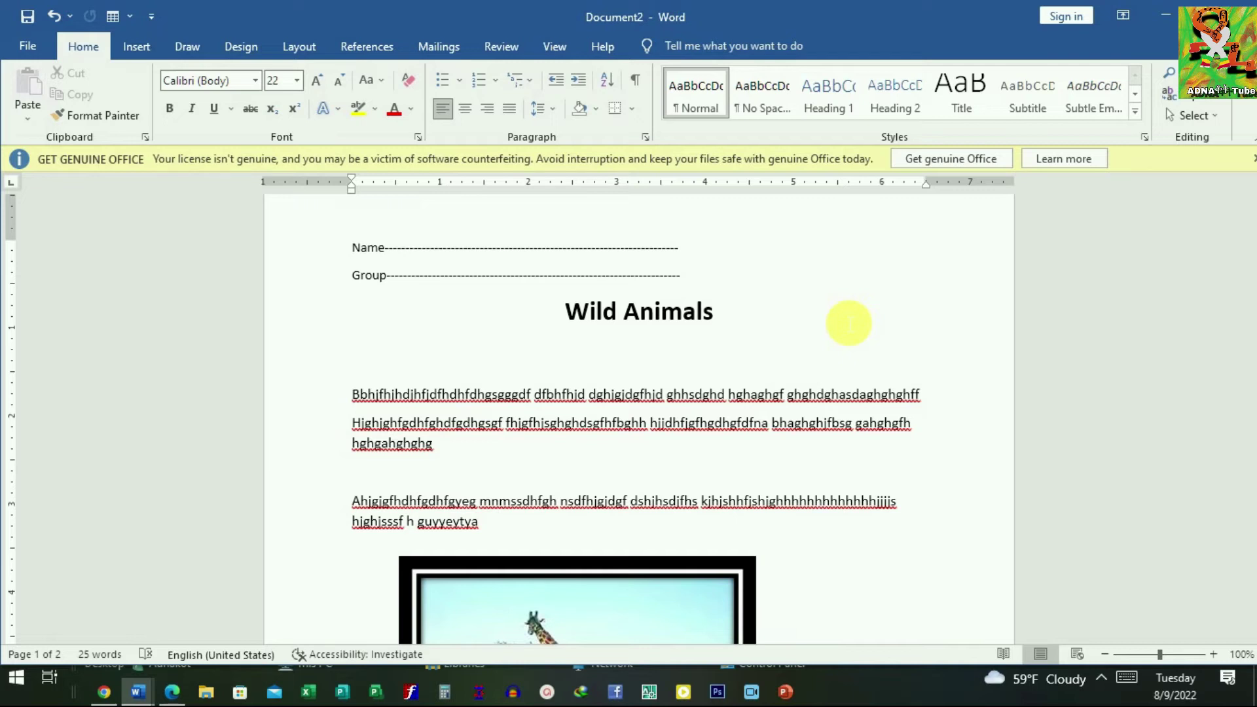
key(ctrl+a)
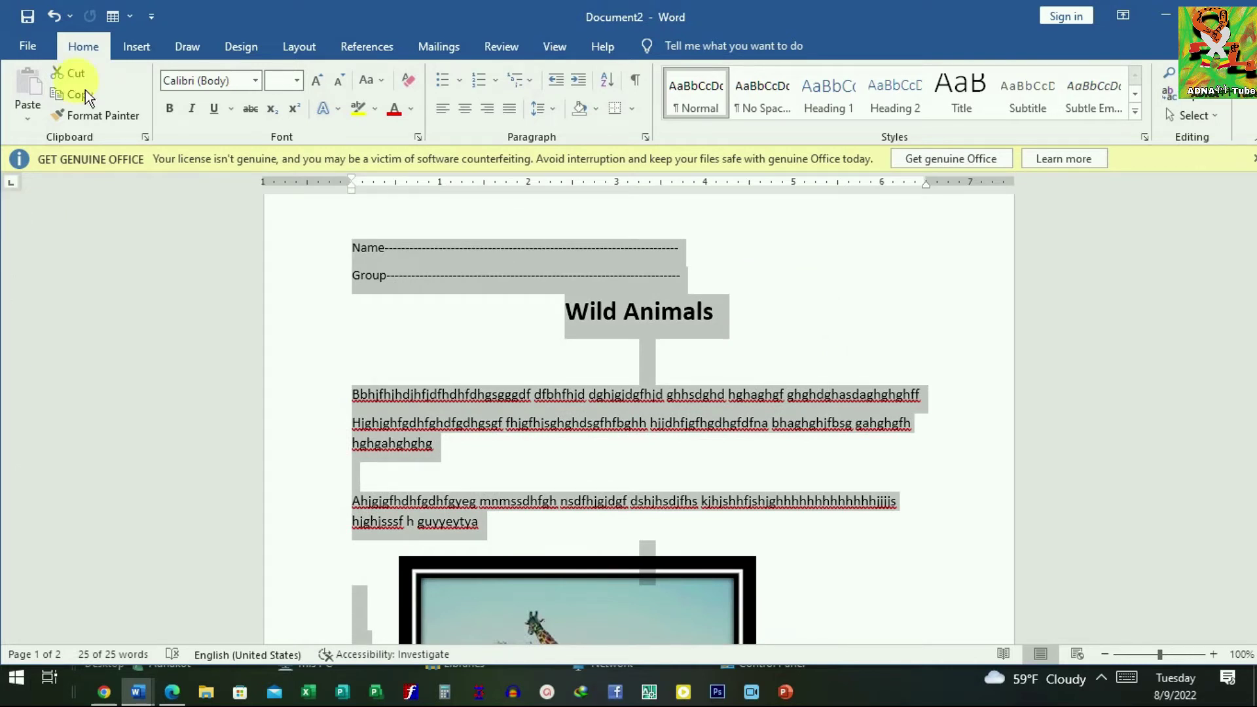
Set the font of all selected text, including Name, Group and title, to Times New Roman
click(261, 84)
click(265, 90)
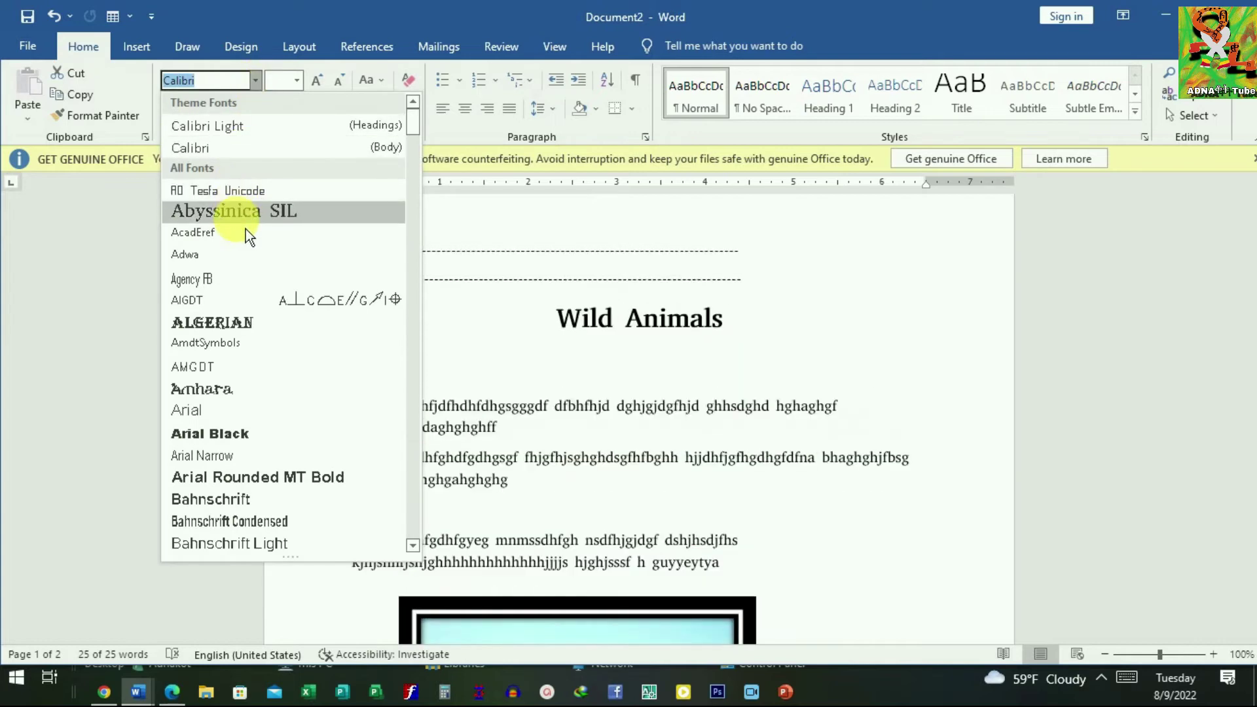
scroll(265, 373, down, 3)
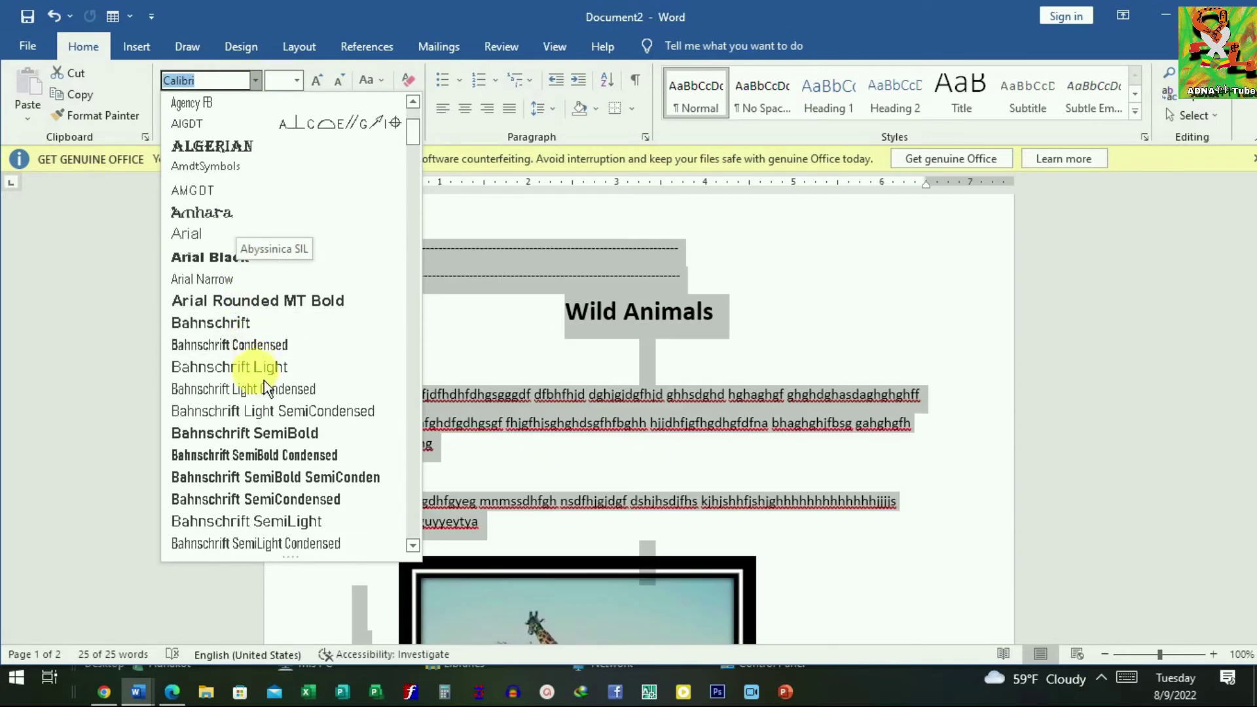
scroll(264, 380, down, 1)
scroll(265, 380, down, 7)
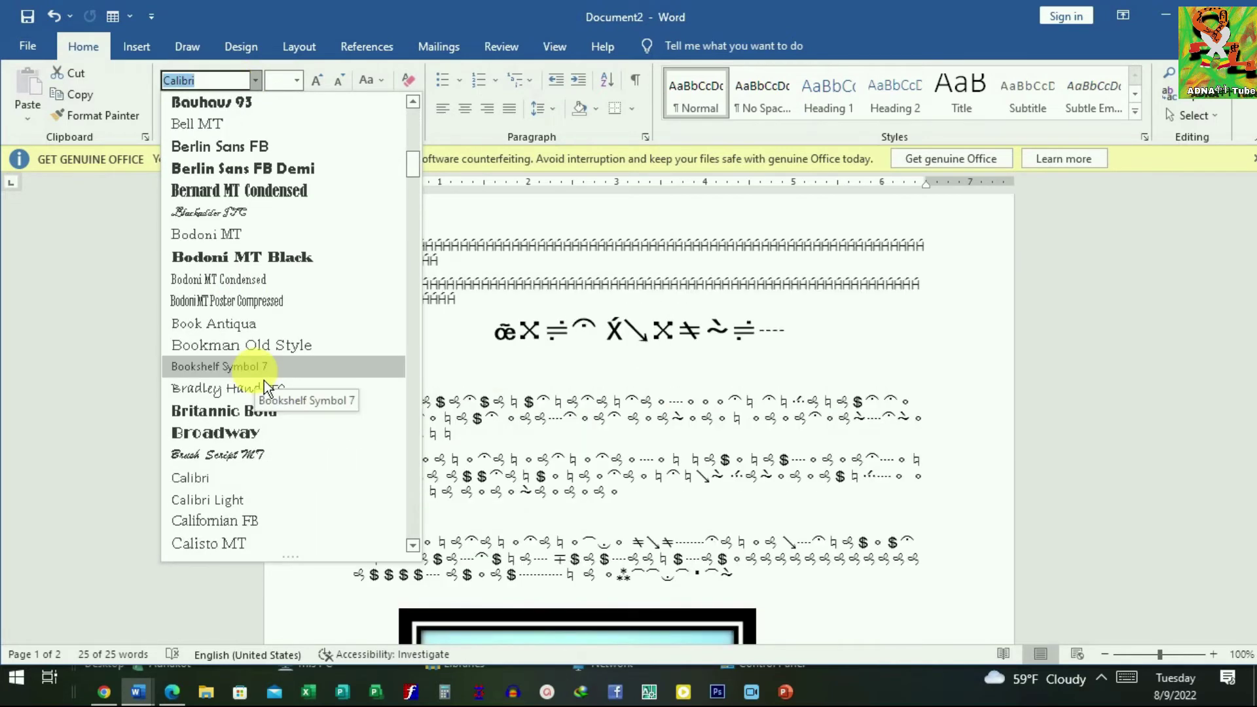
scroll(264, 380, down, 1)
scroll(265, 386, down, 5)
scroll(264, 399, down, 3)
scroll(262, 411, down, 4)
scroll(262, 412, down, 2)
scroll(261, 419, down, 4)
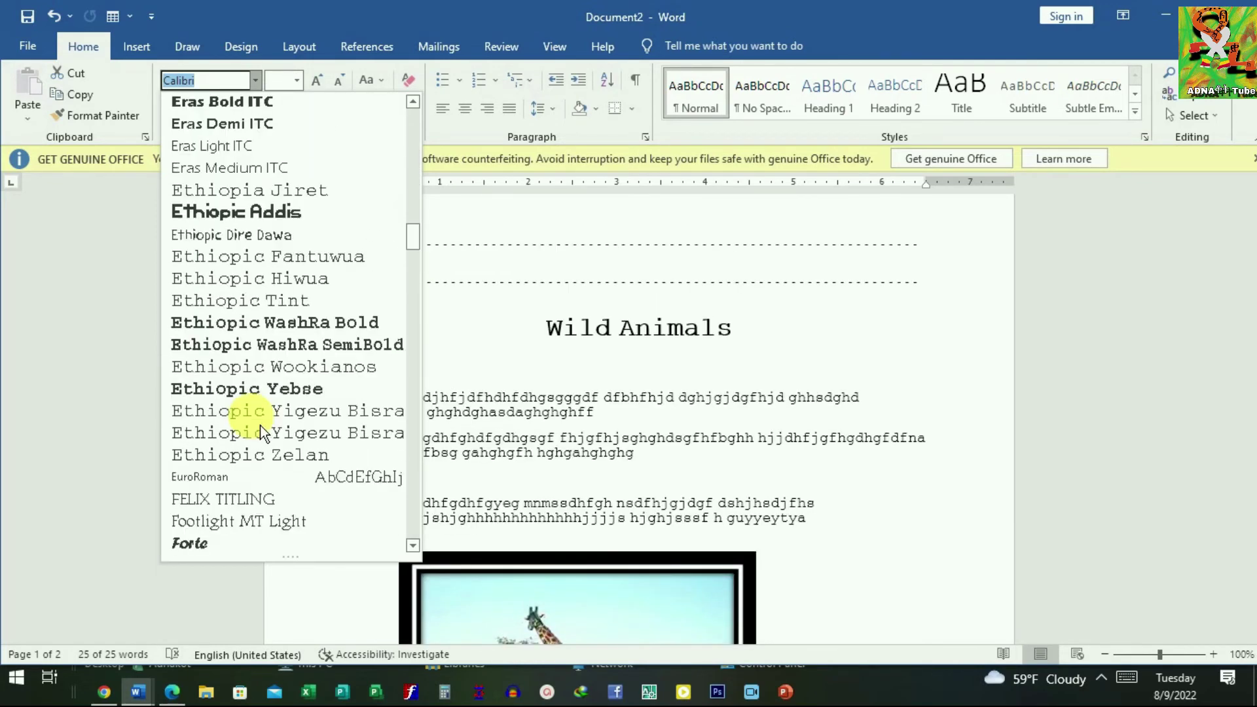
scroll(259, 427, down, 2)
click(230, 83)
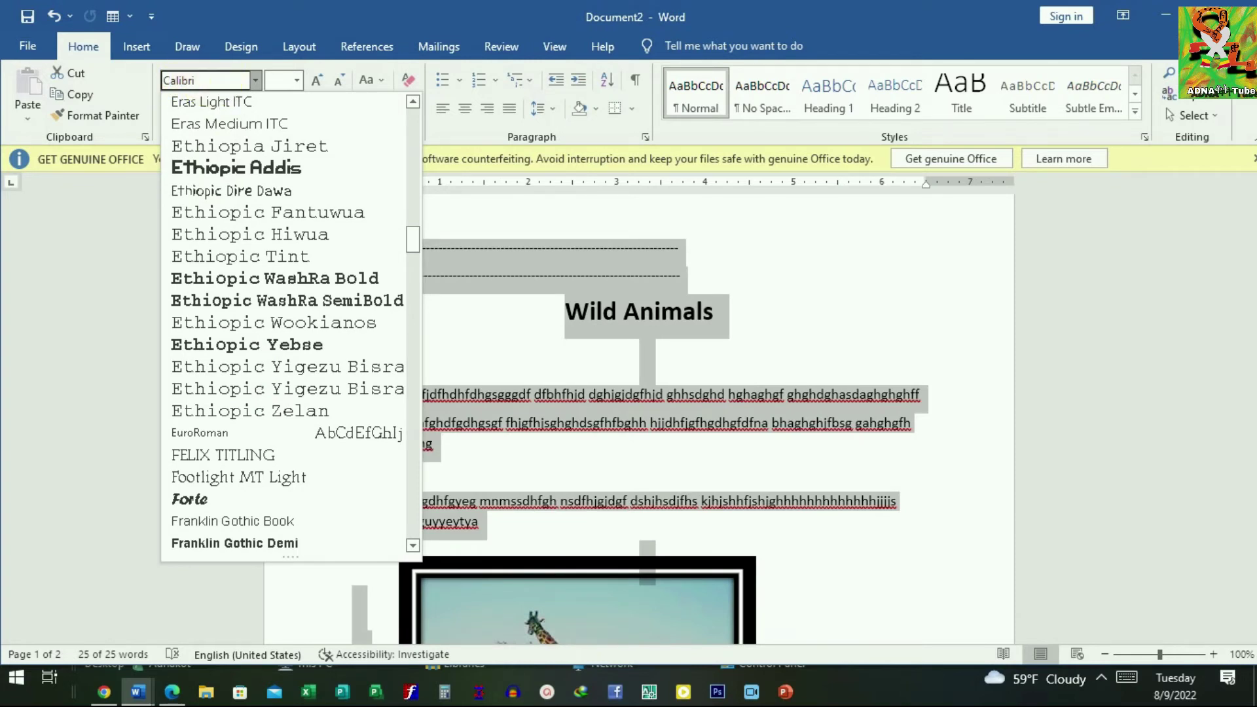
text(Ca)
key(BackSpace)
key(BackSpace)
text(T)
text(imes New Roma)
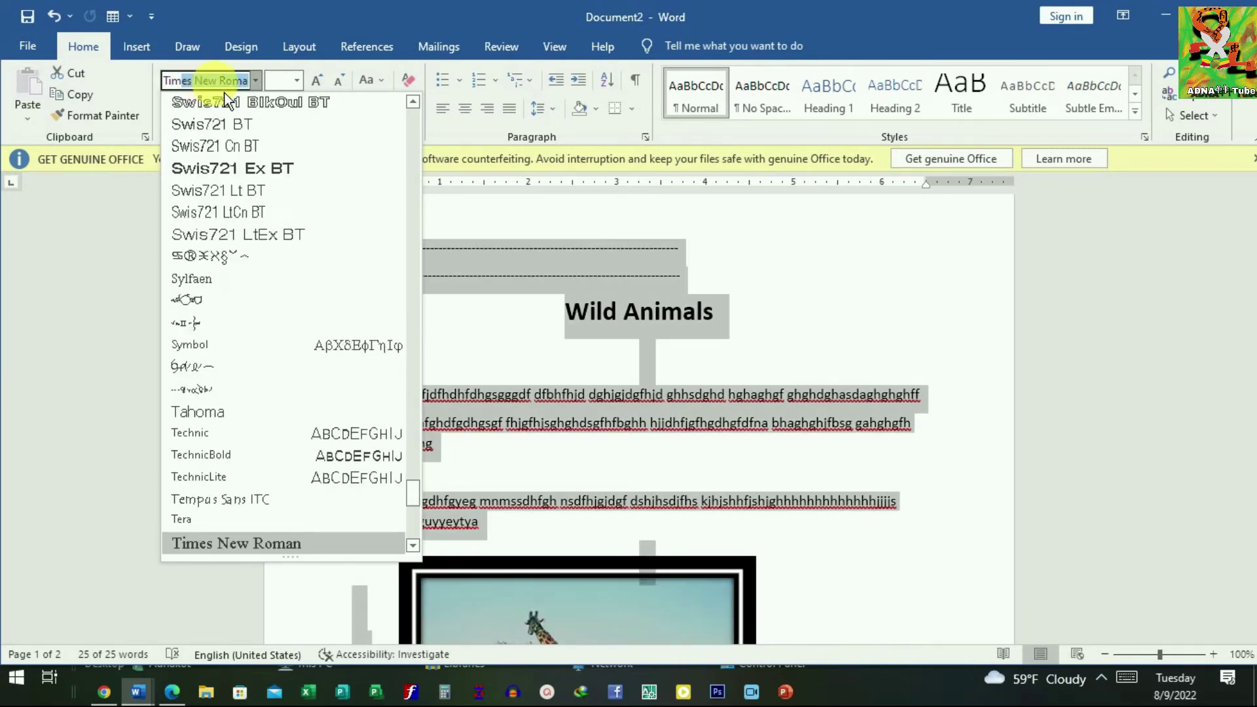
key(Return)
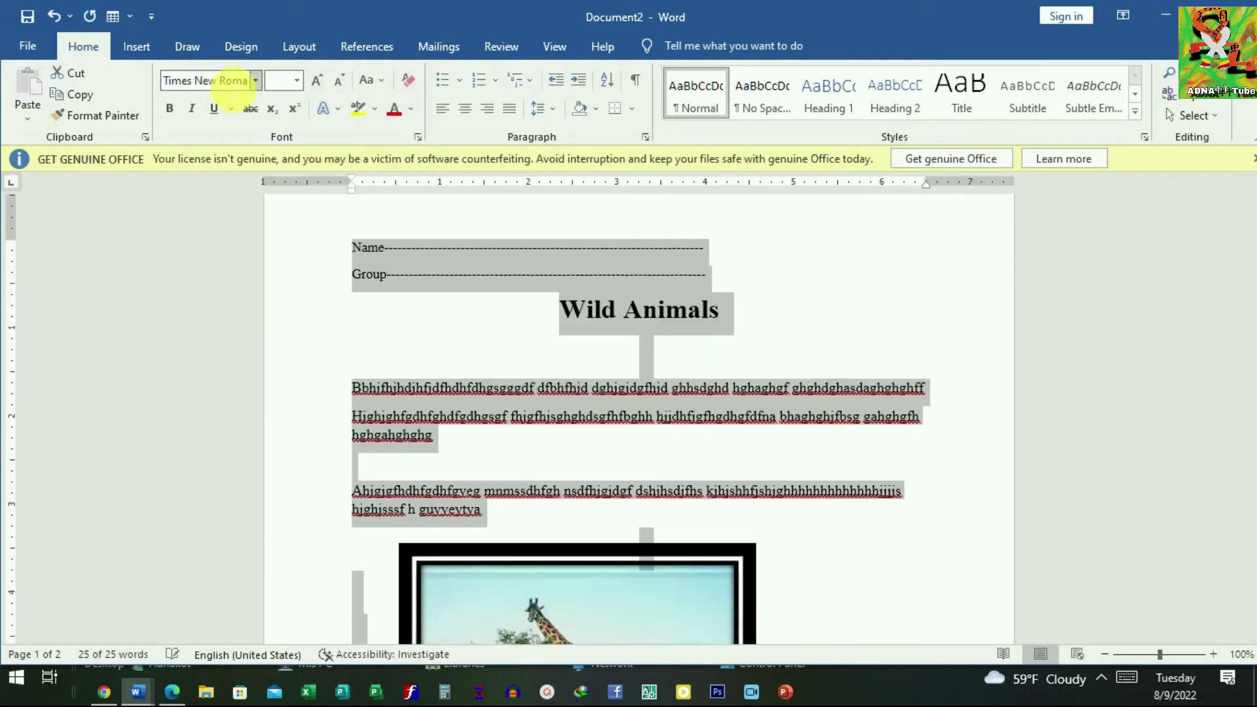
click(837, 318)
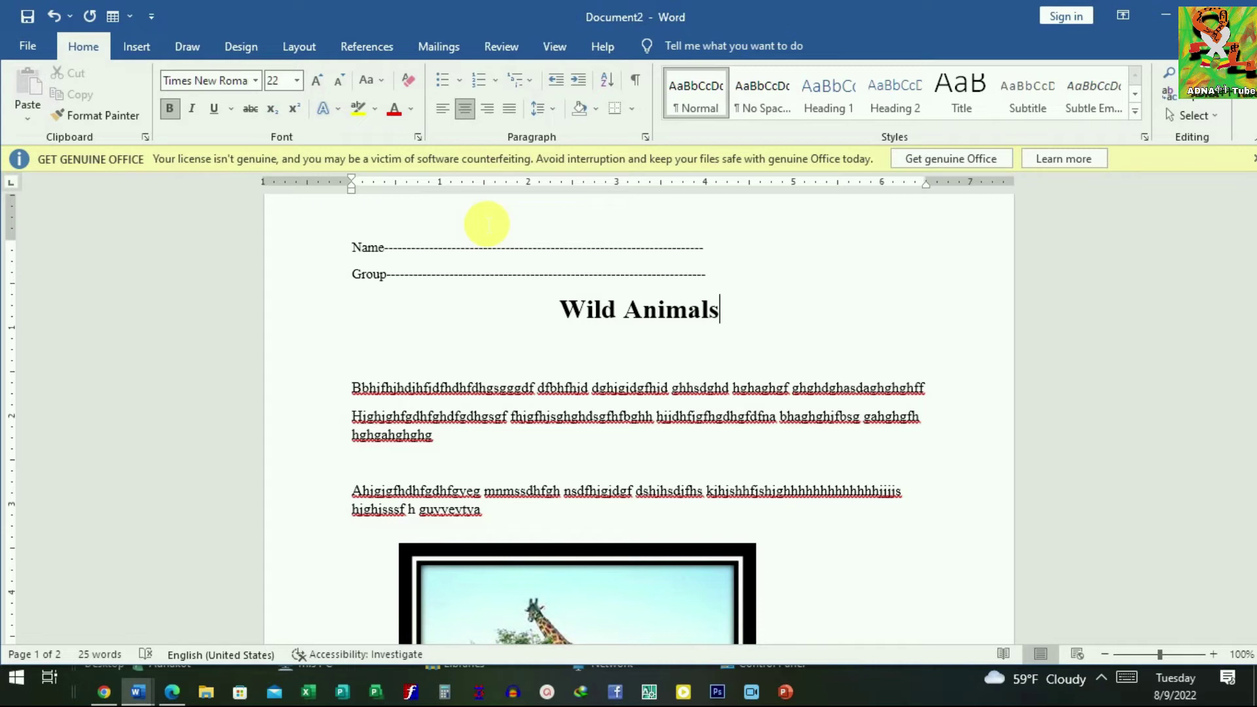
Select the giraffe picture and view the Design and Picture Format options
scroll(548, 367, down, 1)
scroll(547, 380, down, 2)
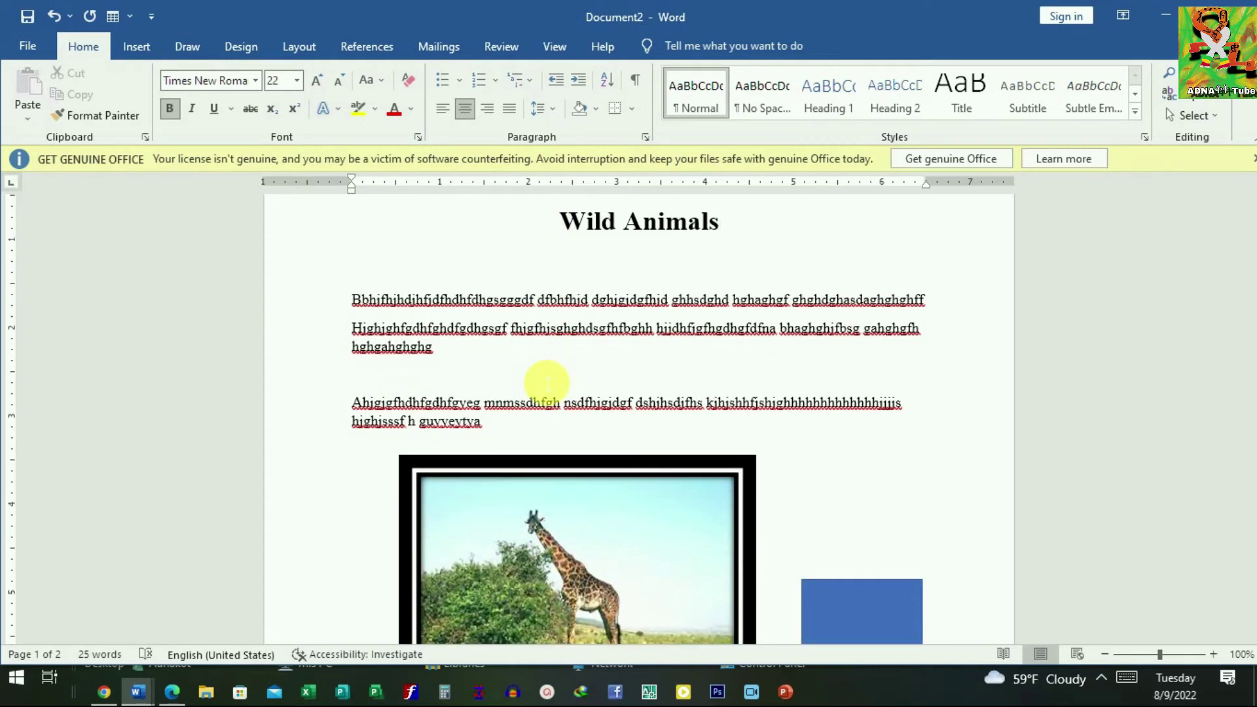
scroll(548, 383, down, 3)
scroll(547, 383, down, 3)
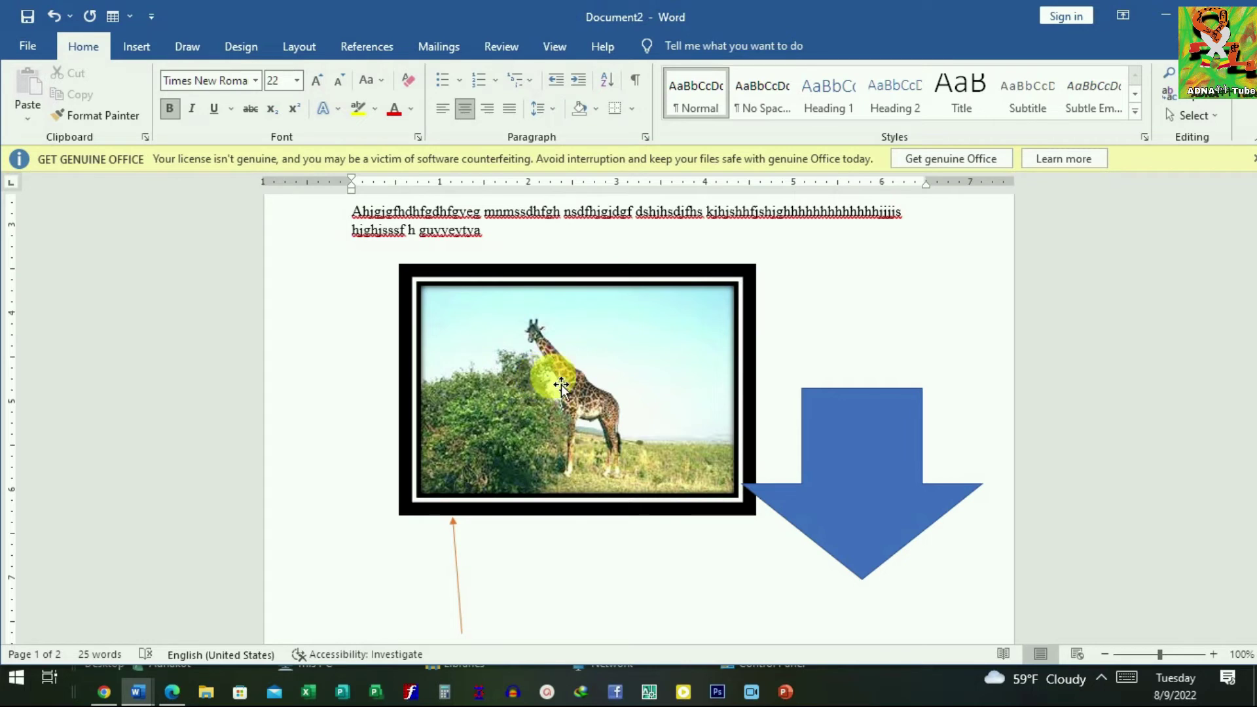
click(481, 366)
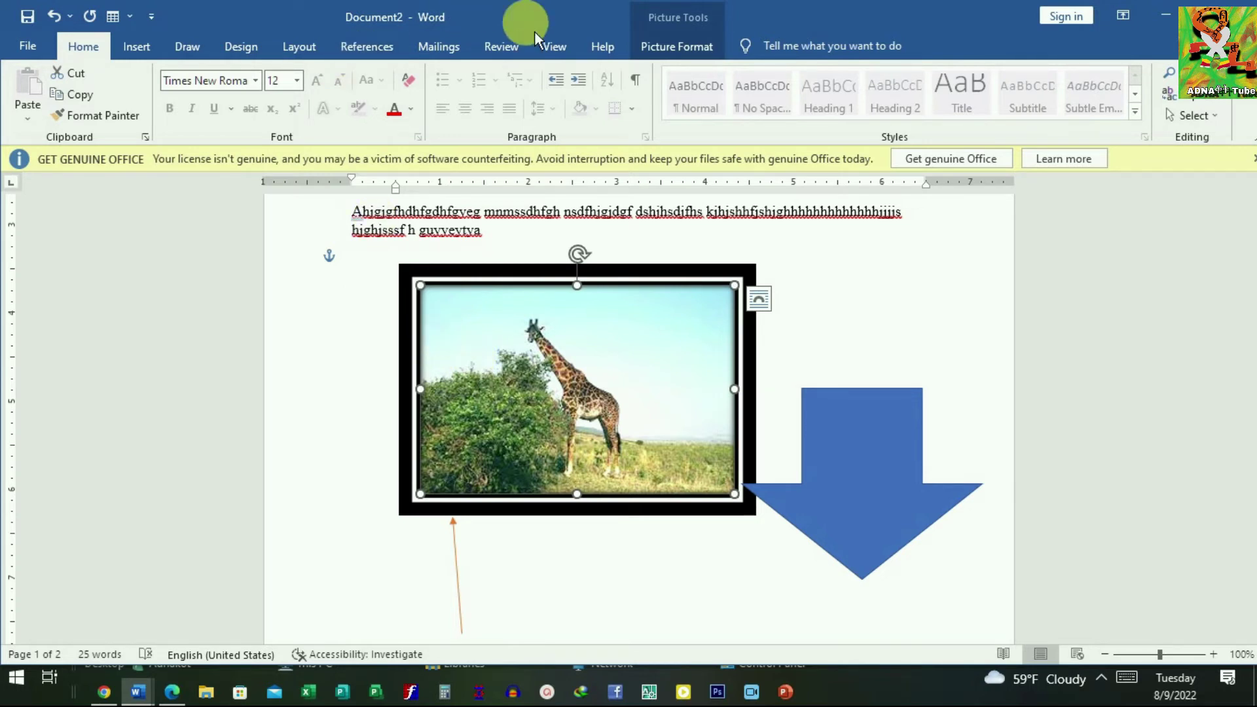
click(241, 47)
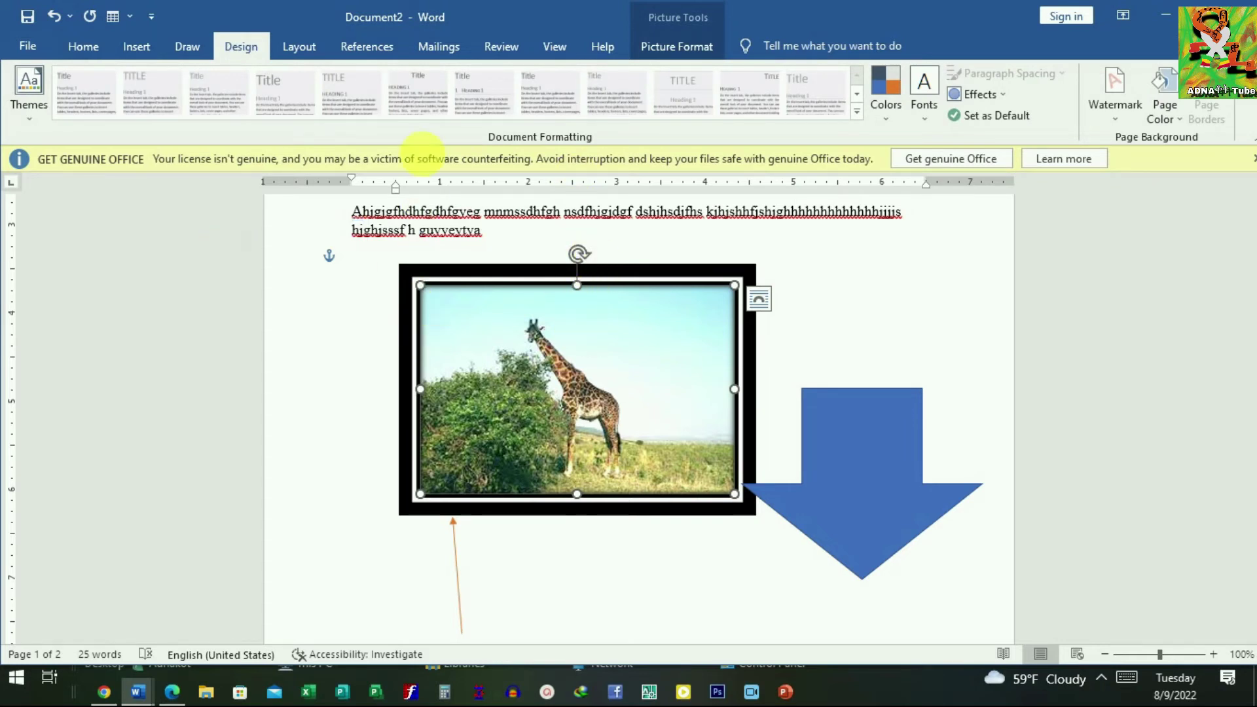
click(697, 55)
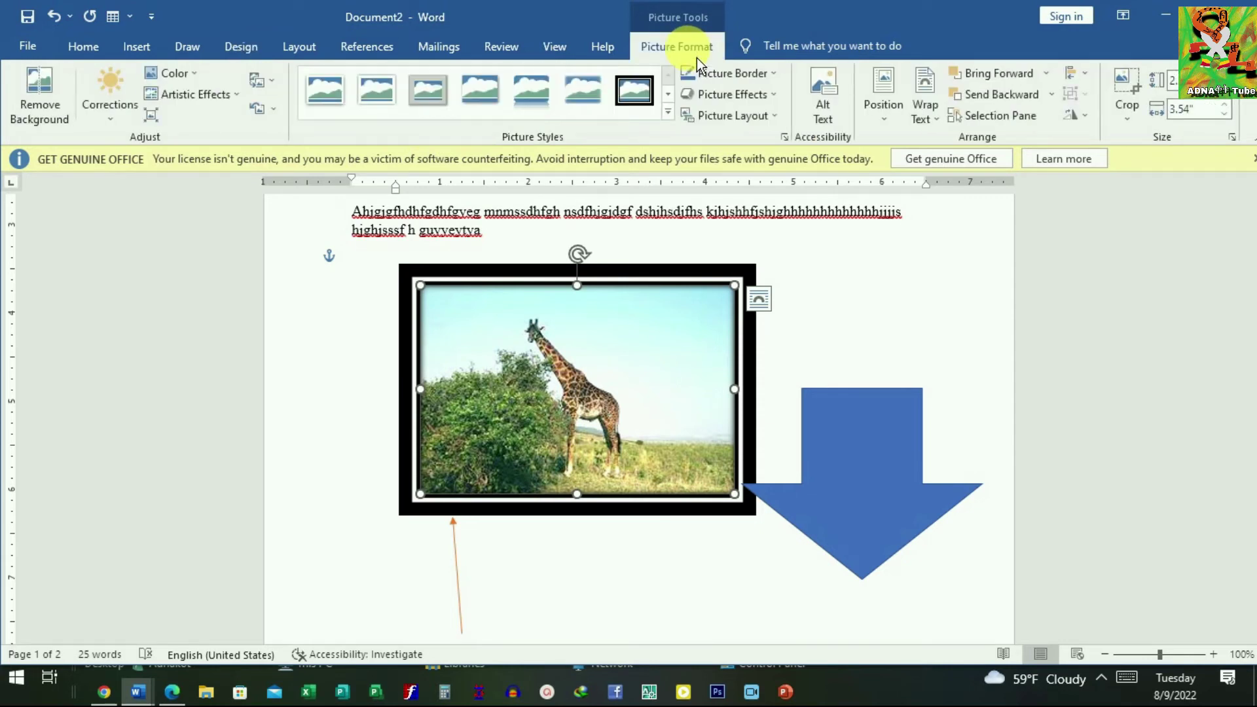
Crop the giraffe photo's right side to 2.42" wide so its frame is roughly square
click(1143, 95)
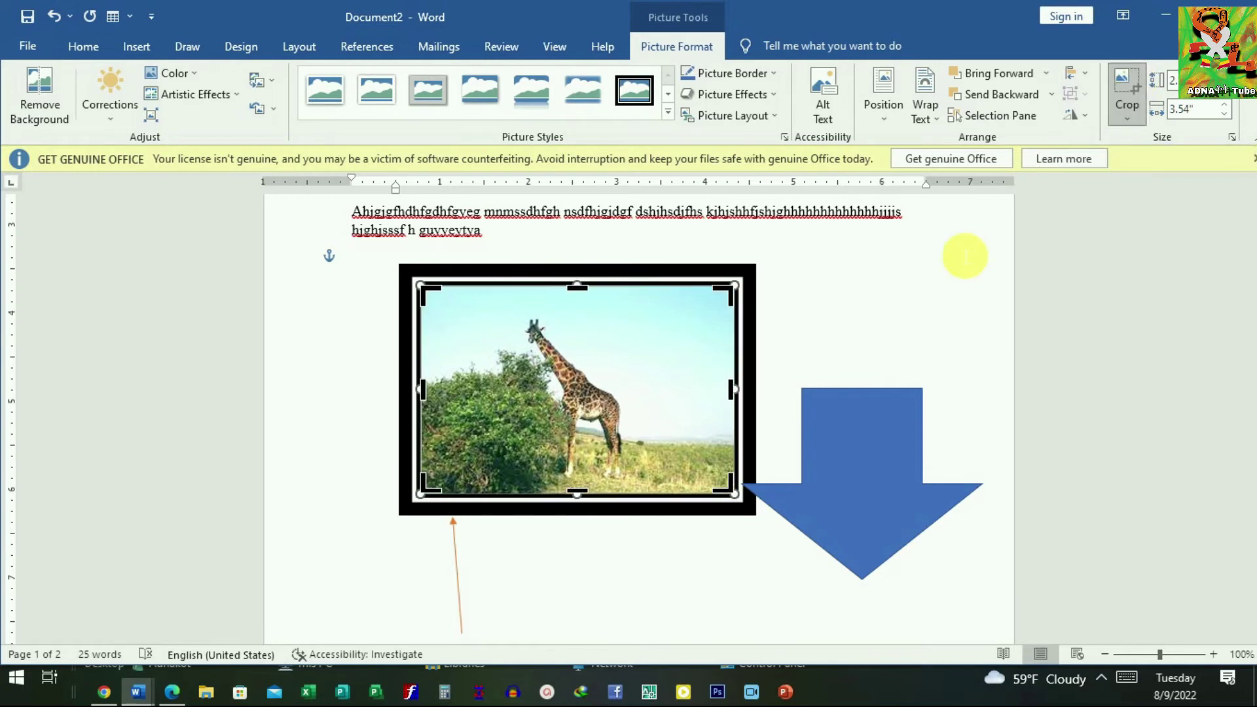
drag(732, 288, 683, 308)
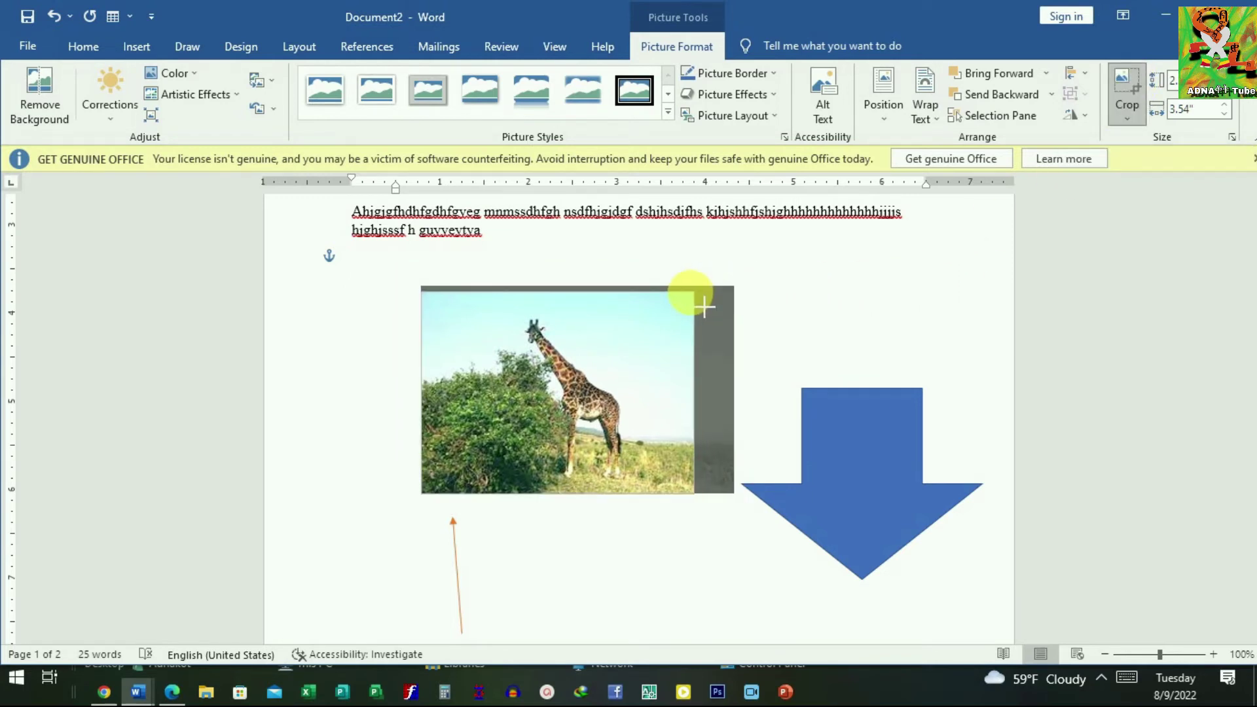
drag(683, 307, 633, 314)
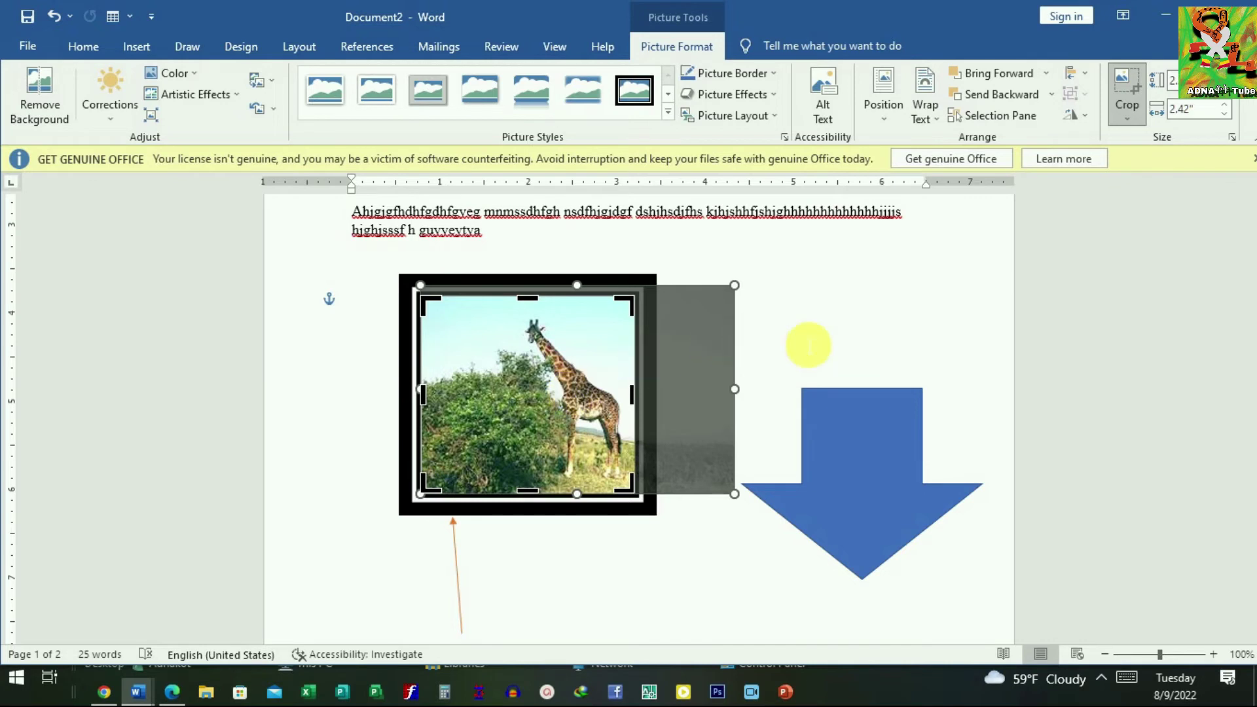
click(823, 335)
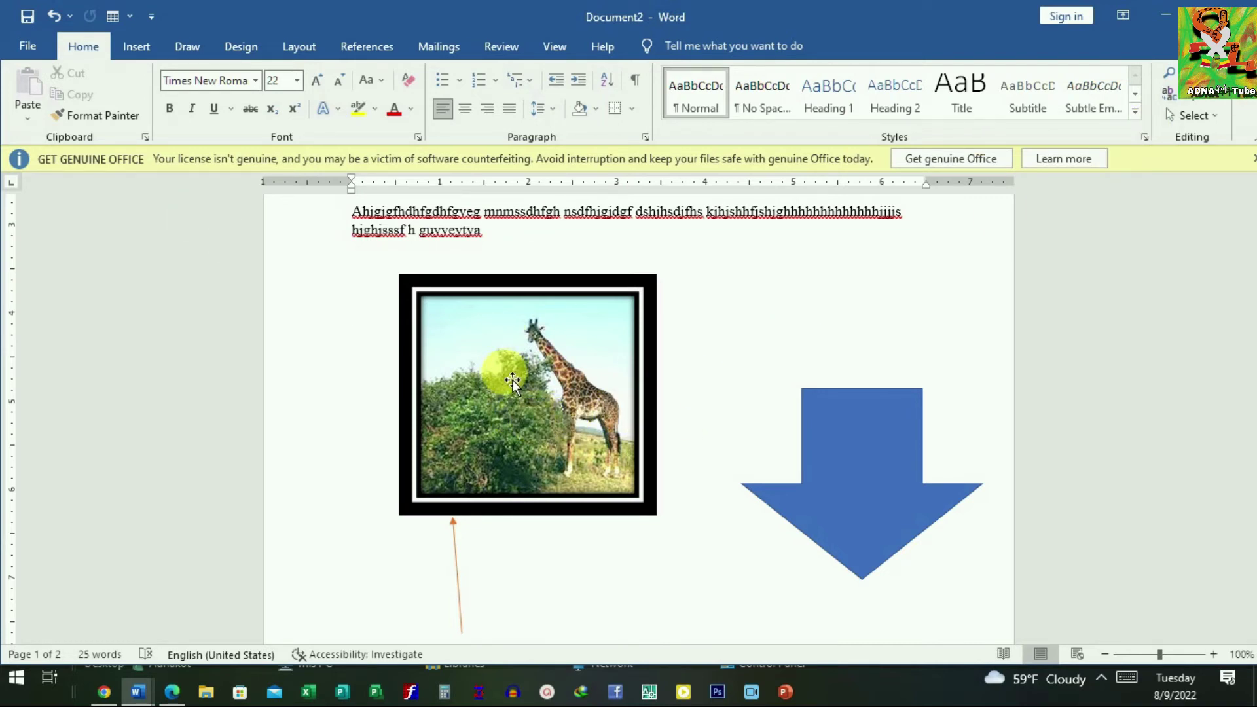
click(156, 56)
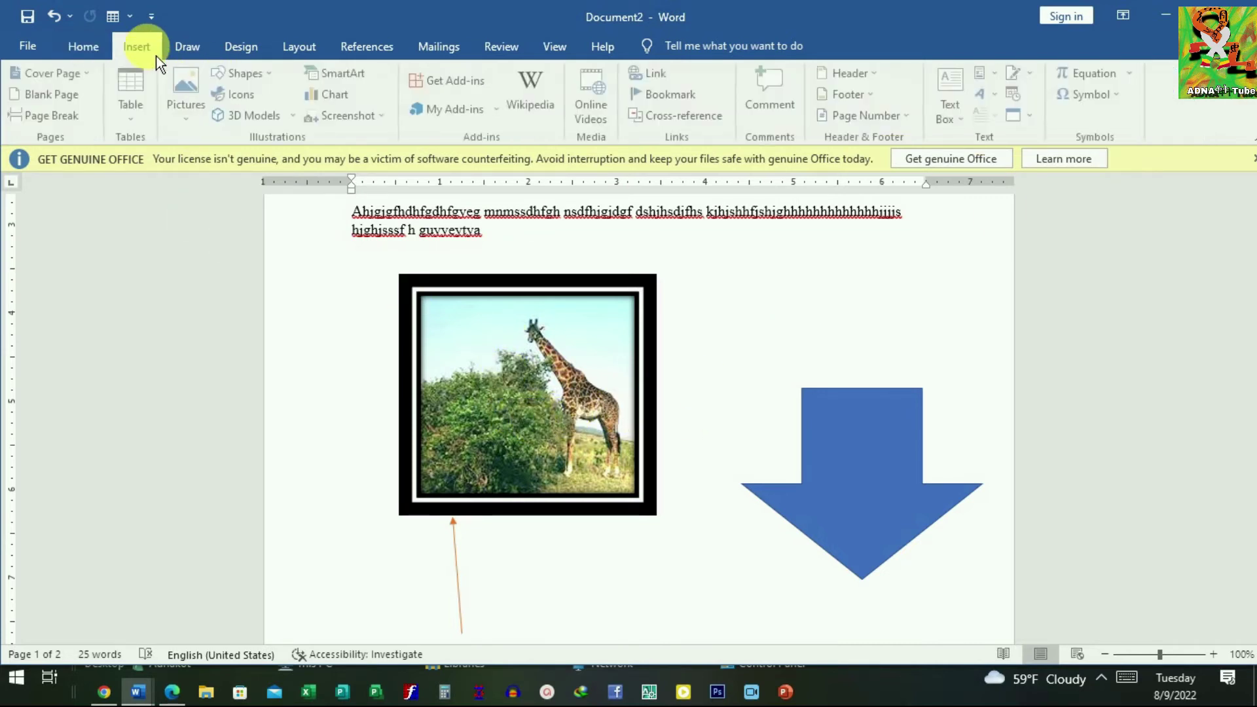
Insert a simple quote text box over the giraffe photo and resize it to 1.17" by 2.67"
click(104, 53)
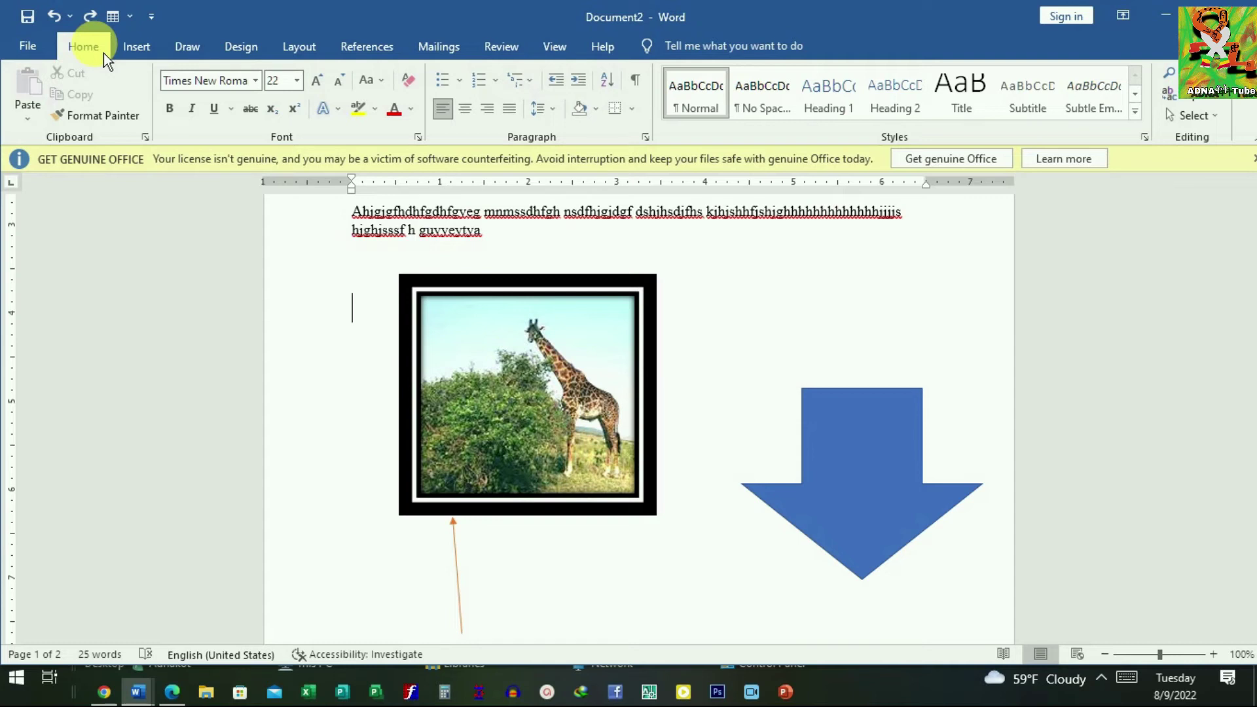
click(157, 55)
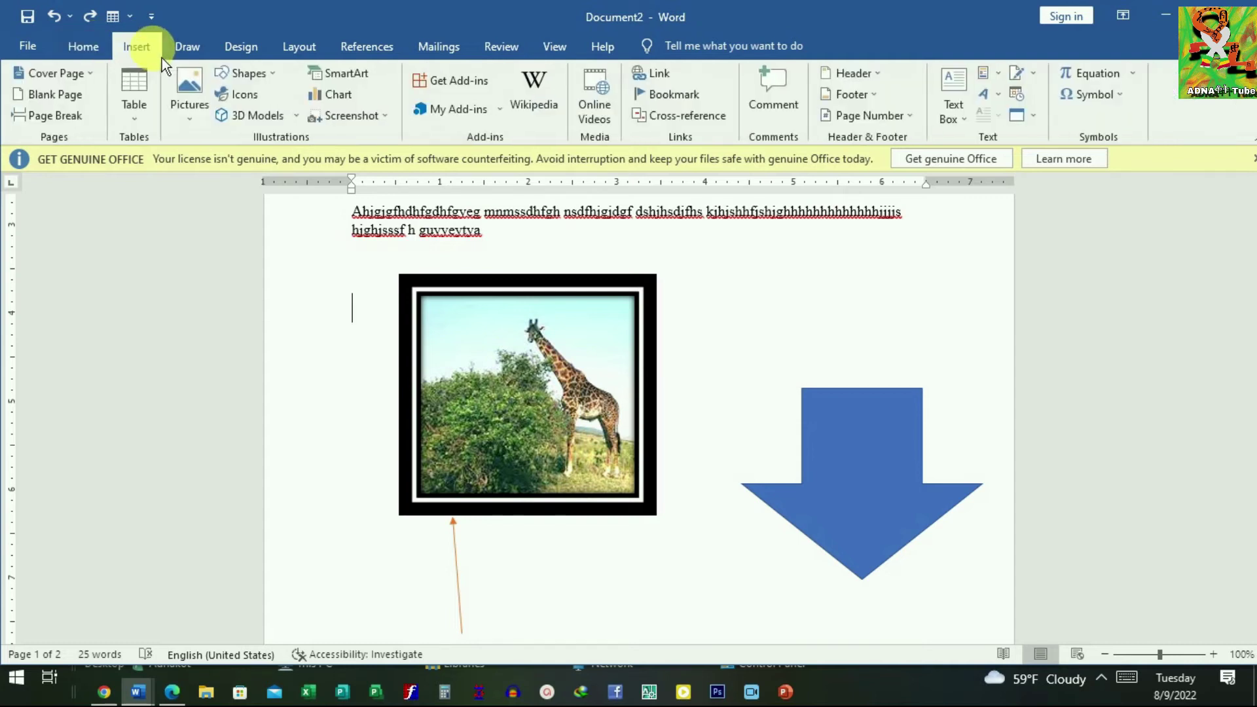
click(961, 96)
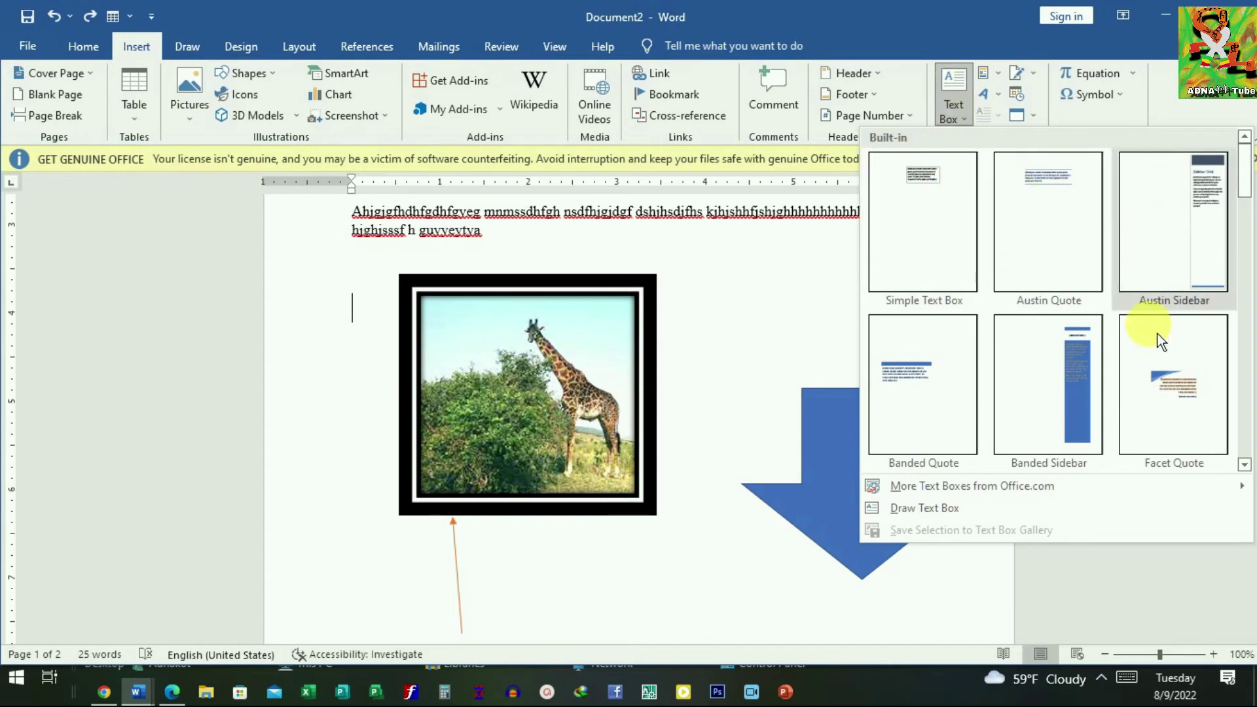
click(976, 244)
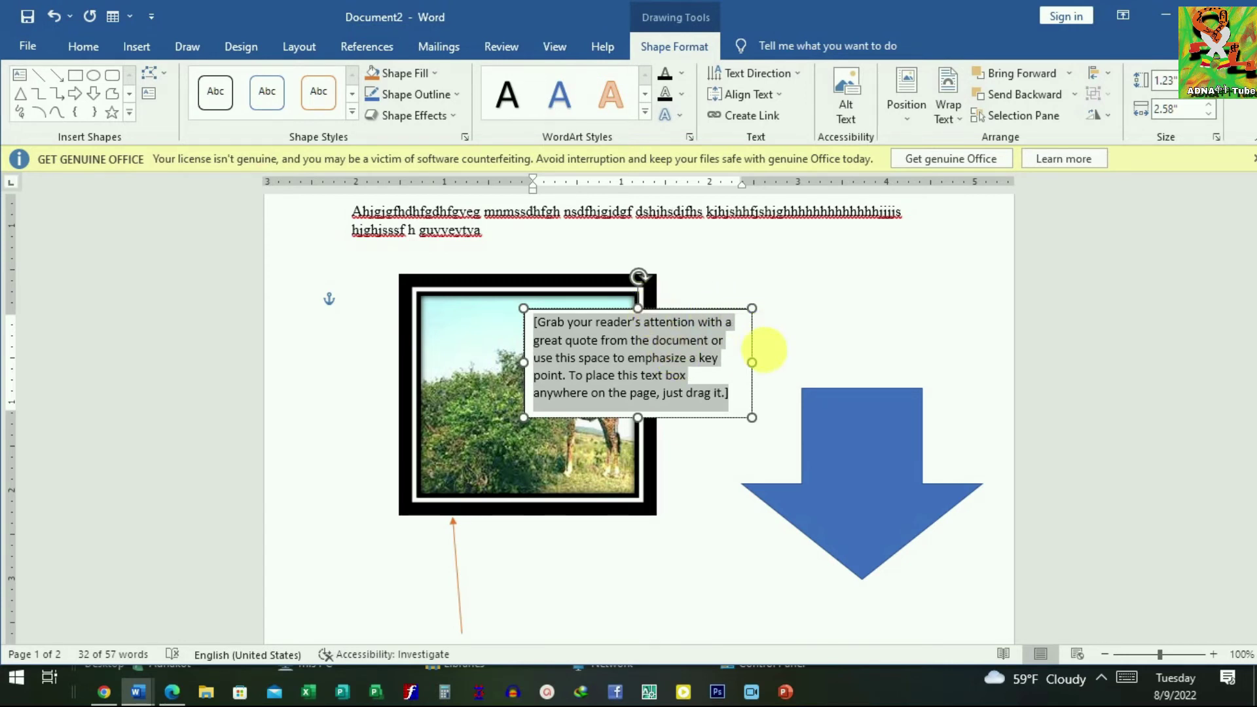
drag(752, 417, 760, 412)
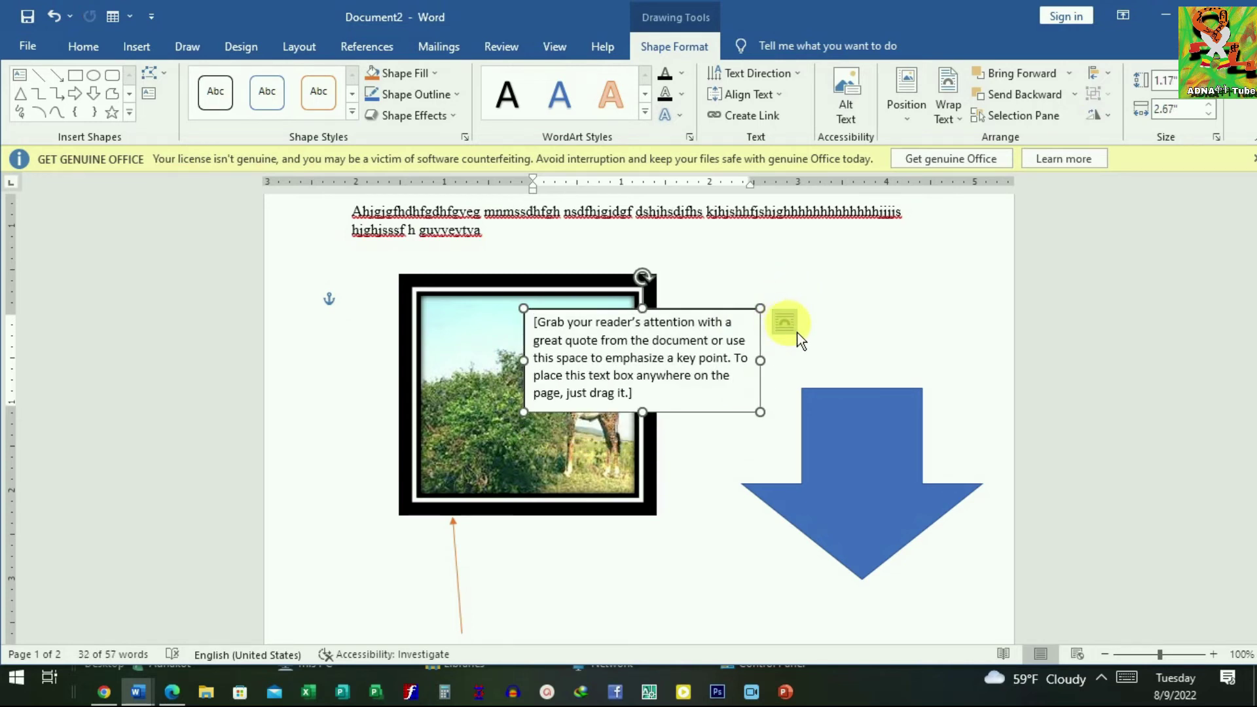
click(786, 323)
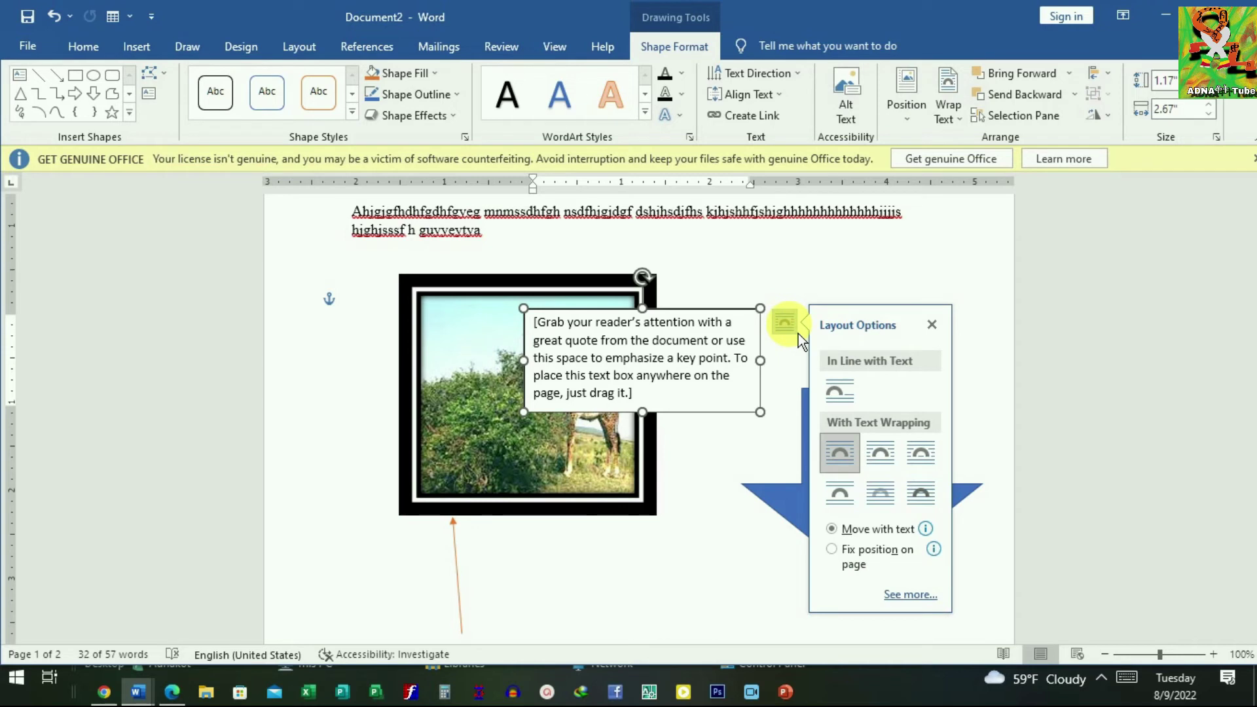
Set the quote text box's wrapping to Behind Text and select it
click(884, 495)
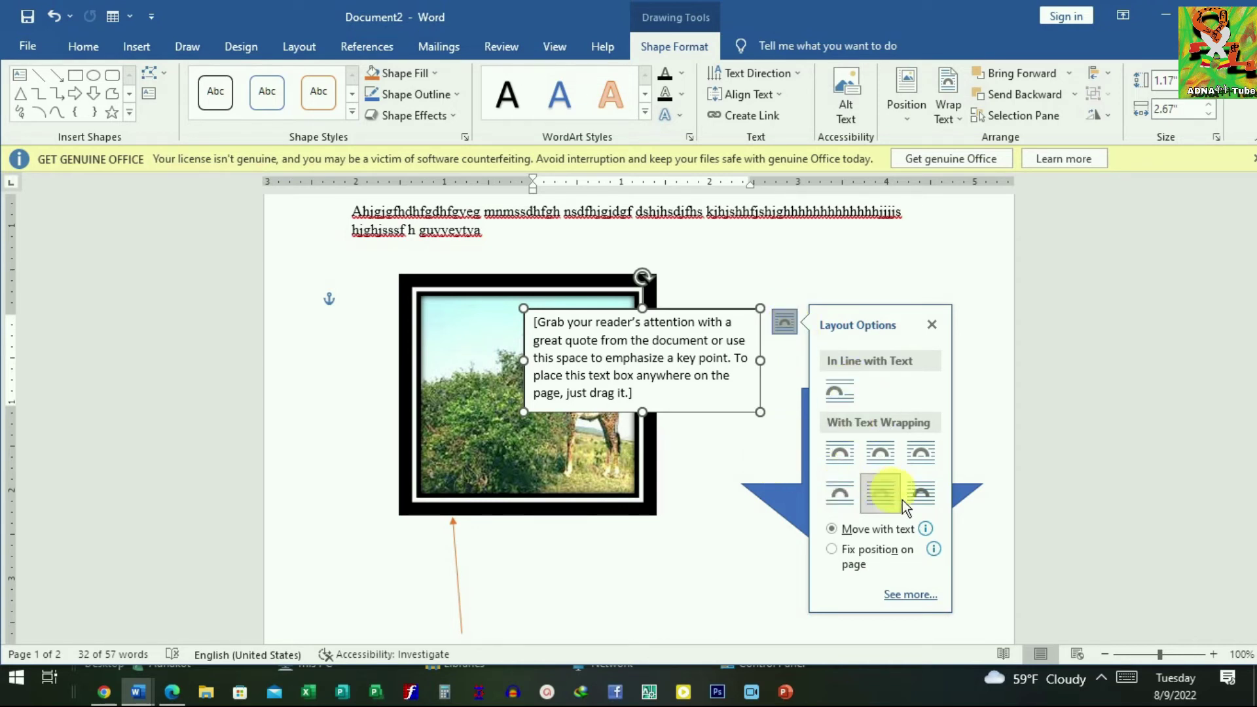
click(701, 463)
click(662, 379)
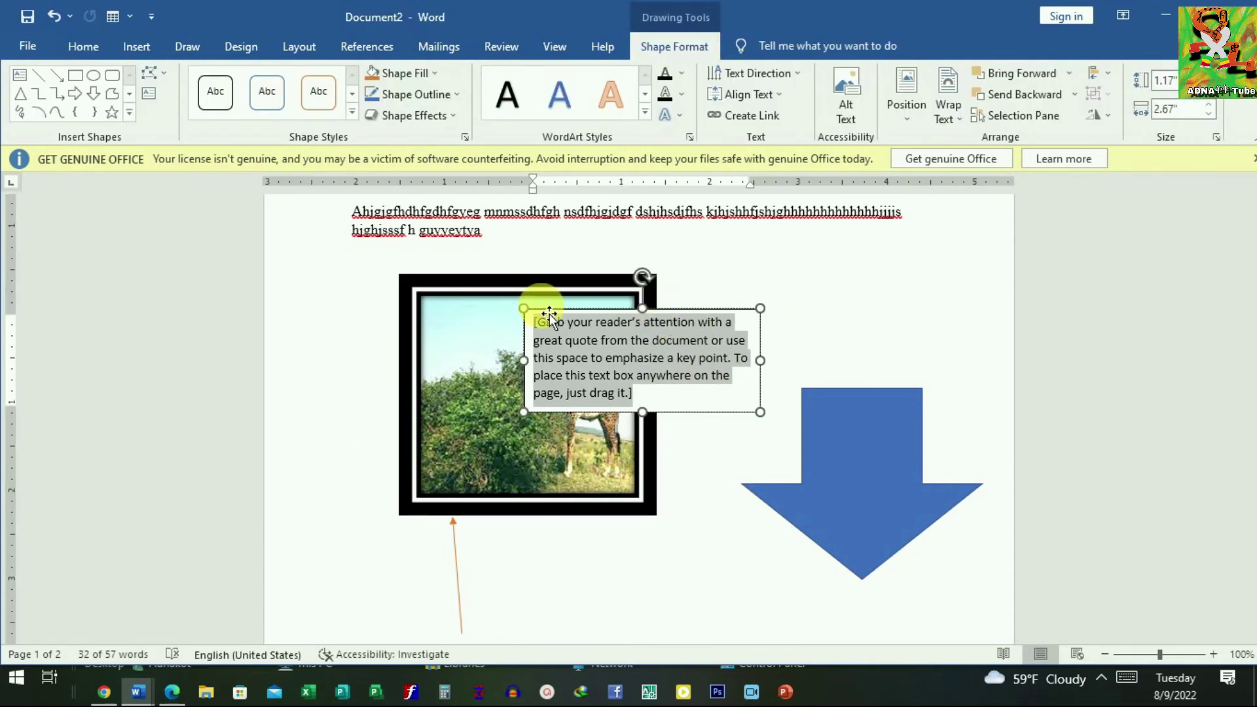
Resize the quote box to a tall 1.39" by 2.26" block beside the giraffe, above the blue arrow
drag(523, 309, 640, 368)
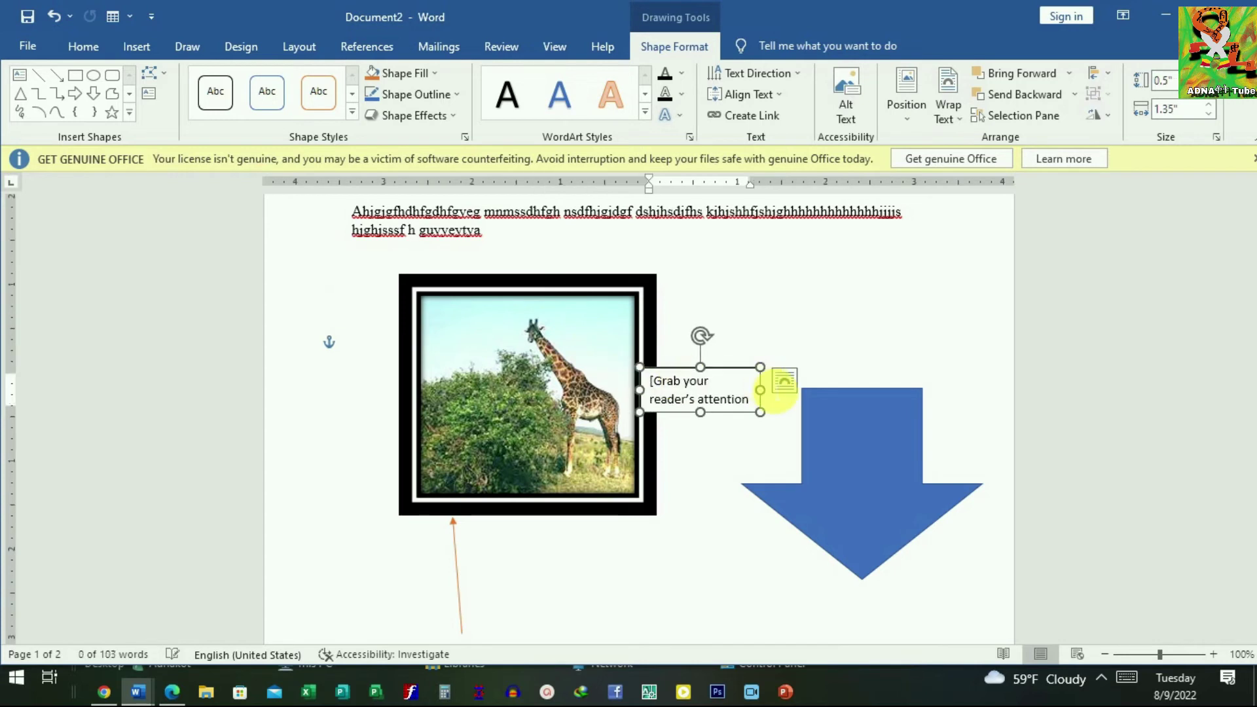
drag(772, 381, 917, 271)
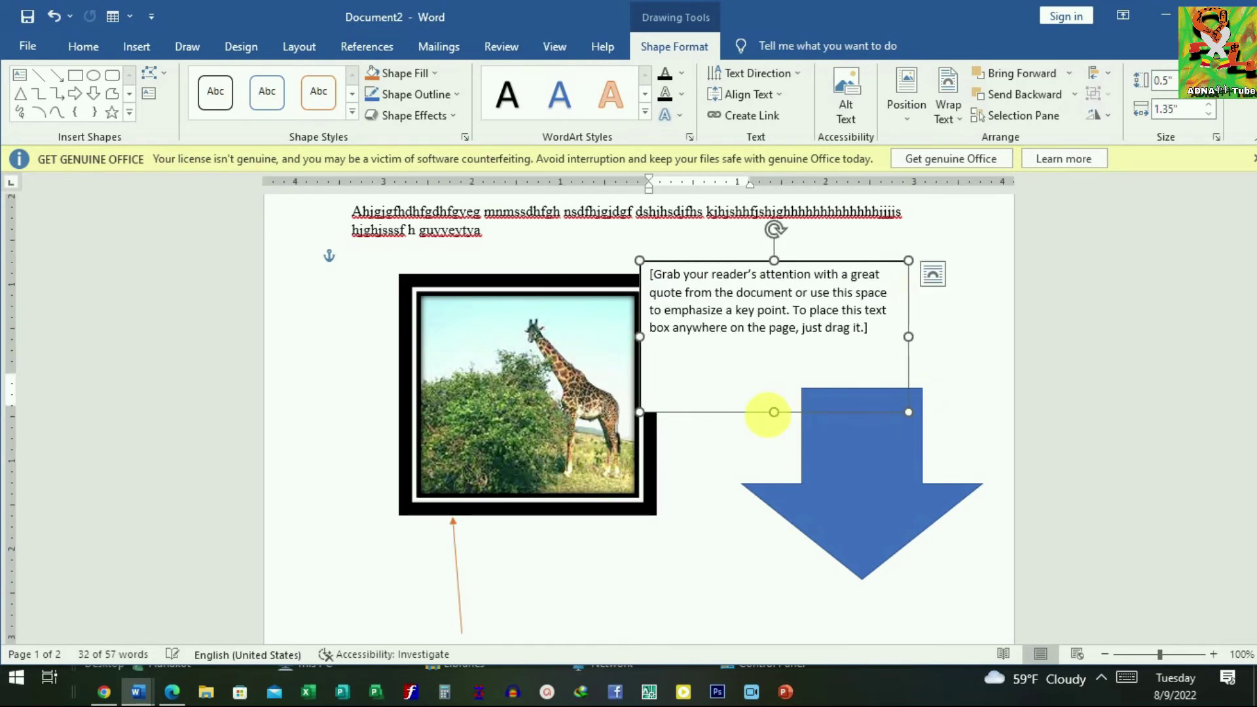
drag(641, 413, 707, 385)
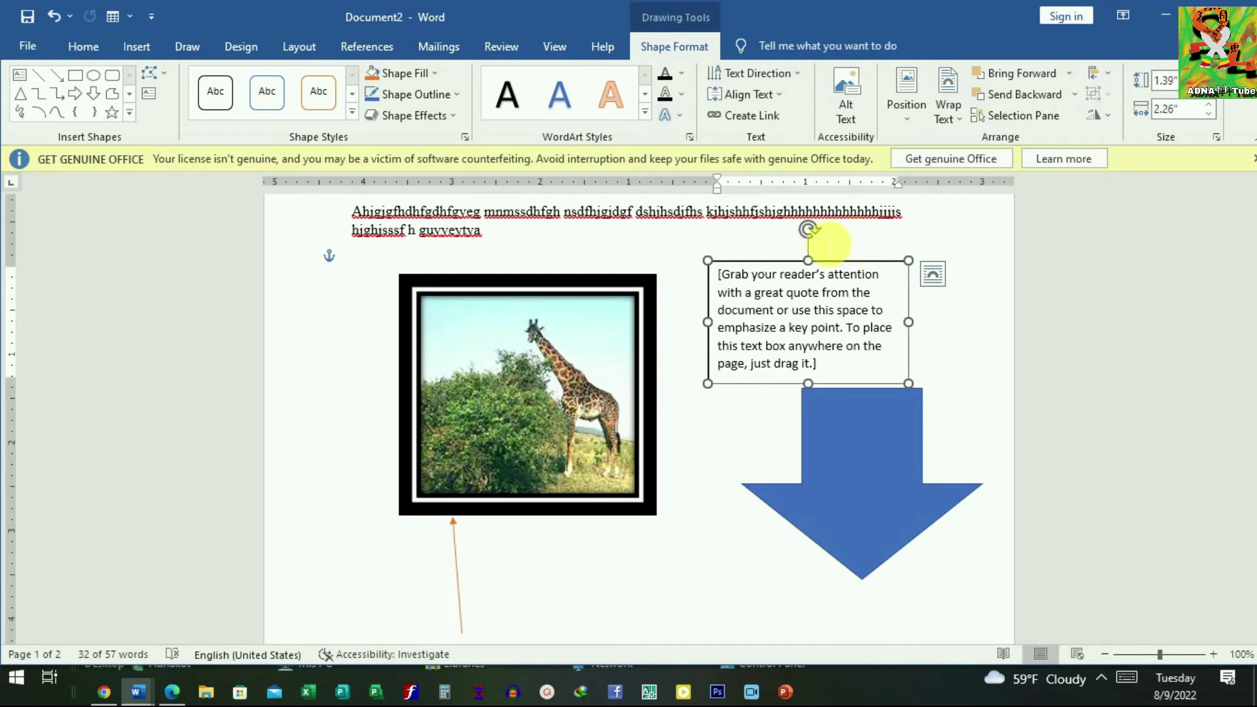
Tilt the quote text box about 20° clockwise and deselect it
mouse_move(809, 229)
mouse_down()
mouse_move(841, 251)
mouse_move(758, 244)
mouse_up()
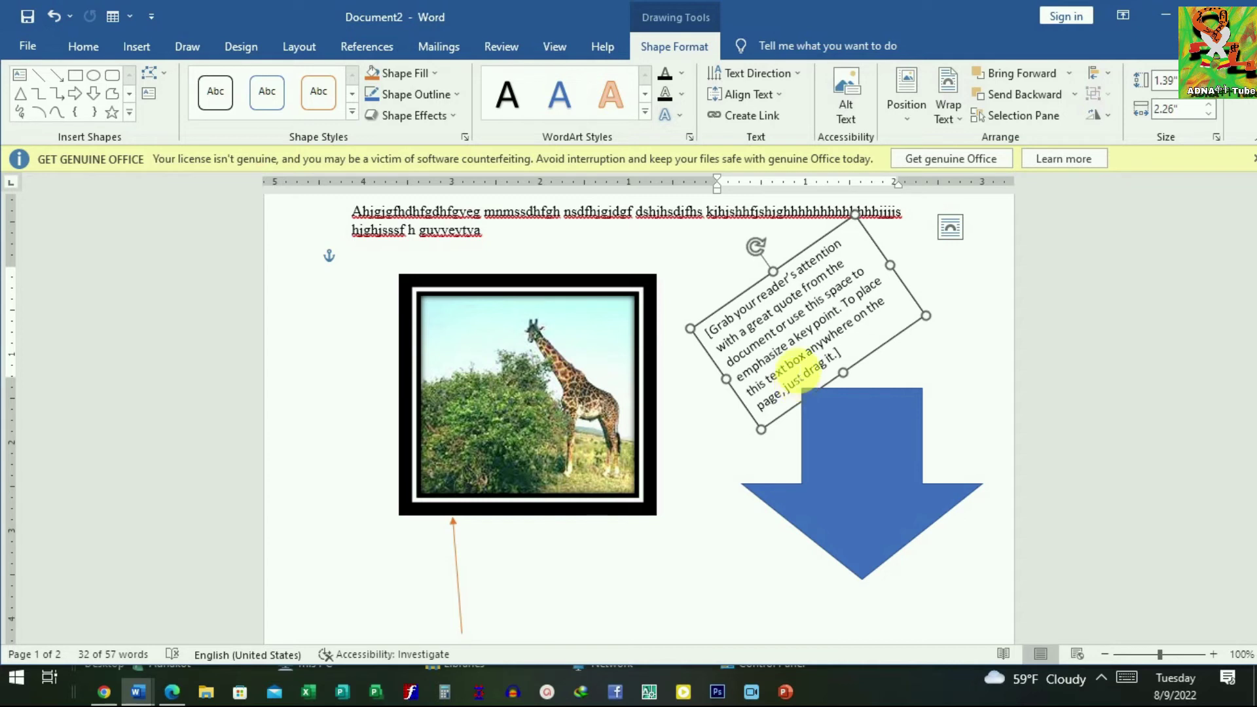
click(953, 323)
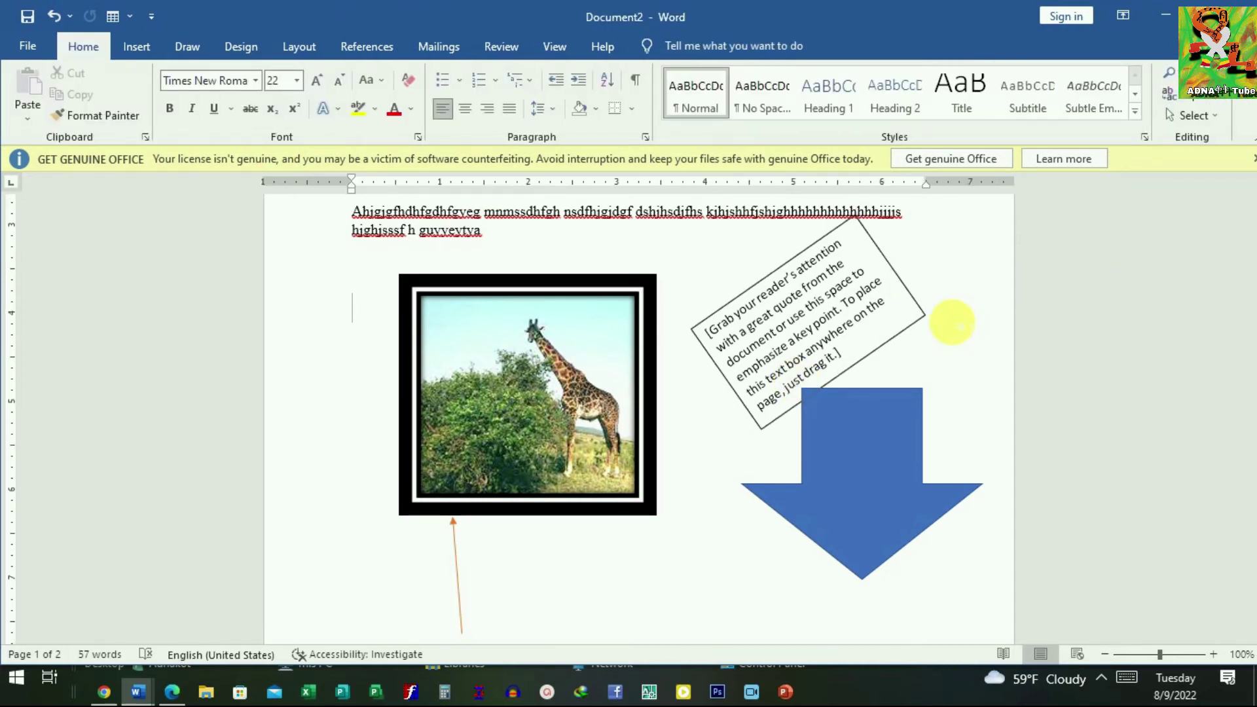
scroll(865, 315, up, 3)
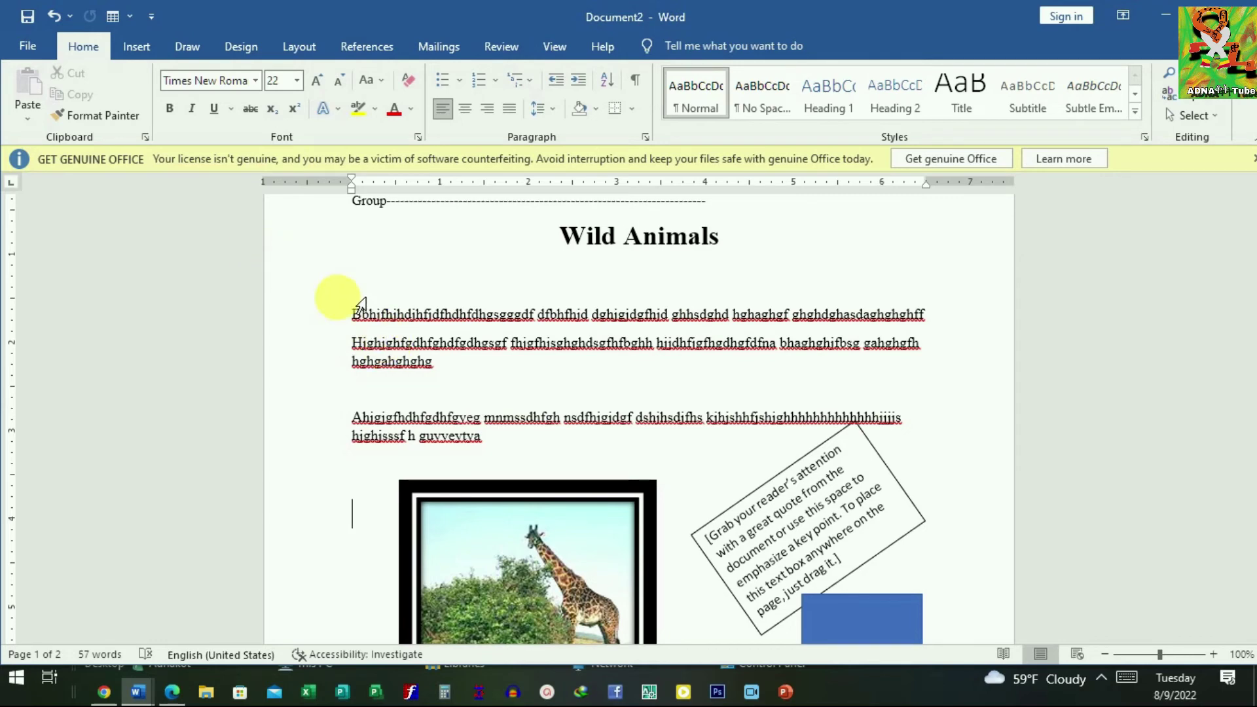
Select all the worksheet content with Ctrl+A and bring up the line spacing choices
scroll(486, 315, up, 3)
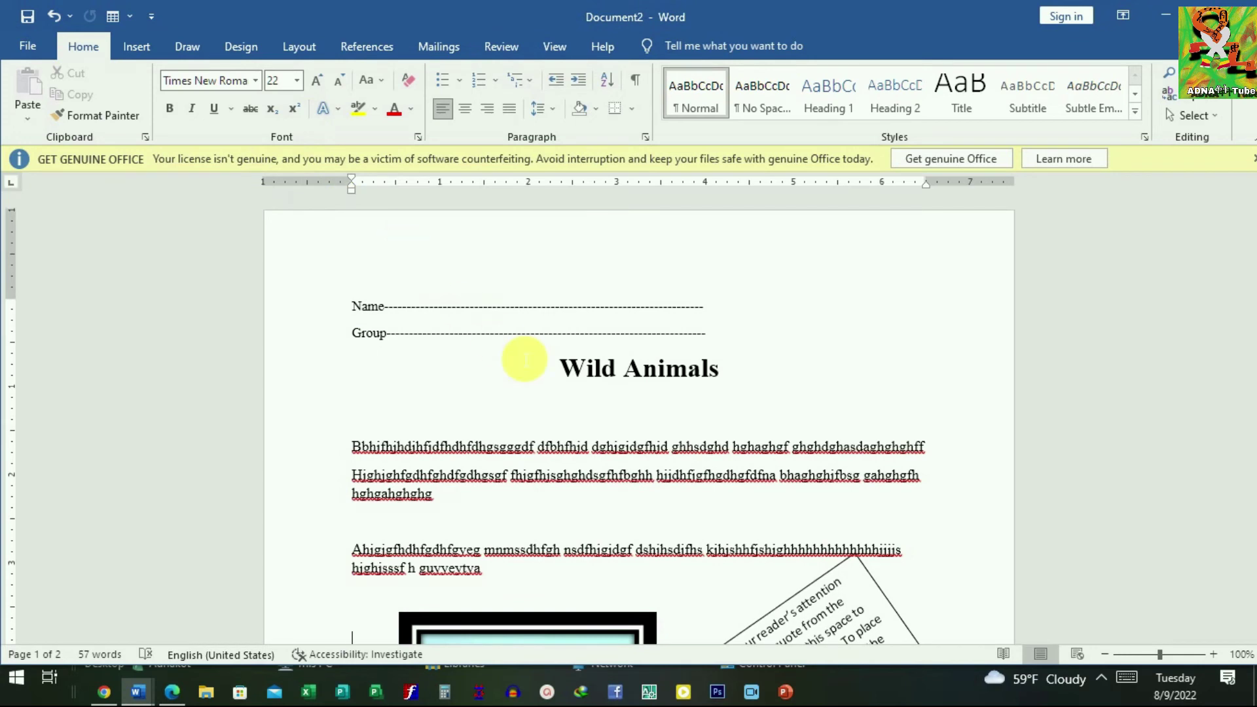
key(ctrl+a)
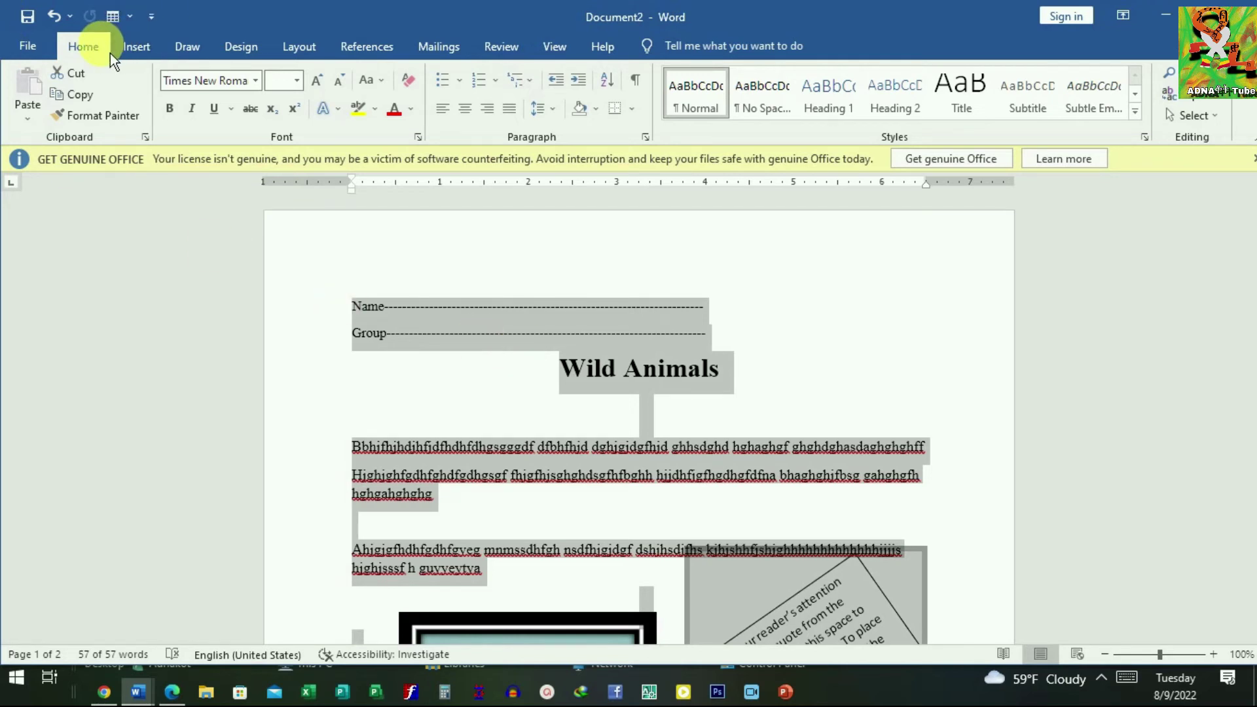
click(561, 122)
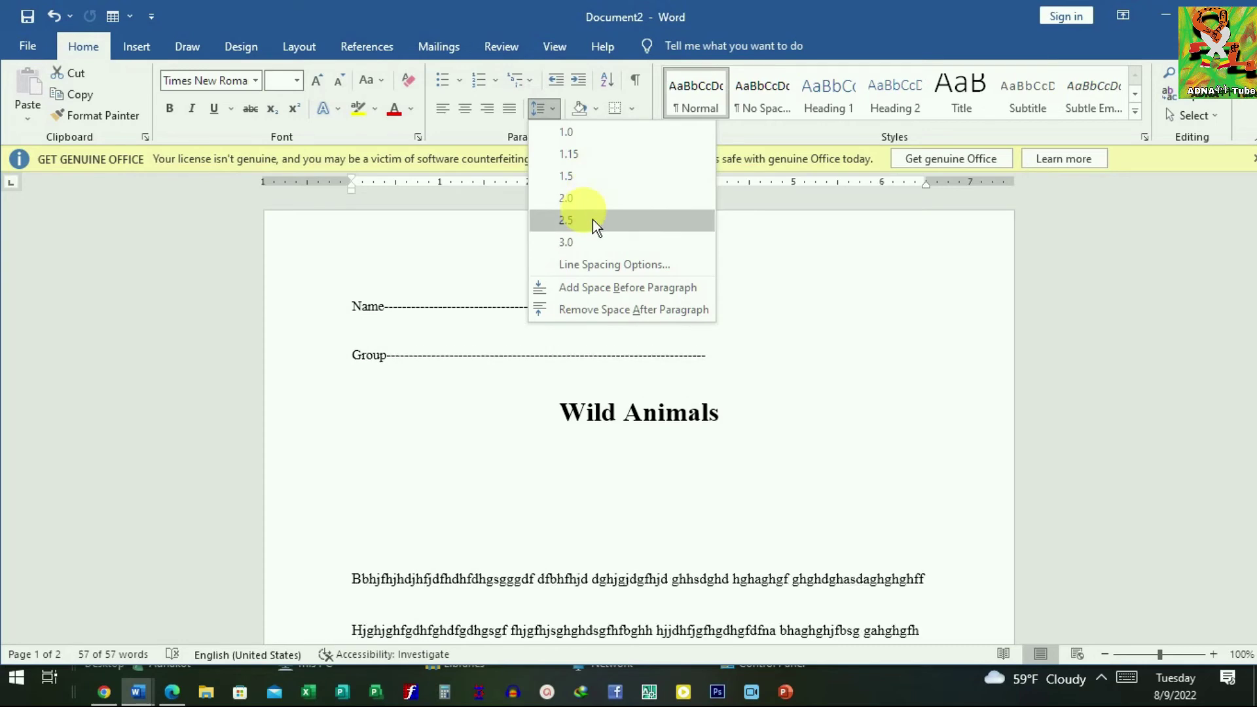
Apply wider line spacing to the whole worksheet and check both pages
click(592, 185)
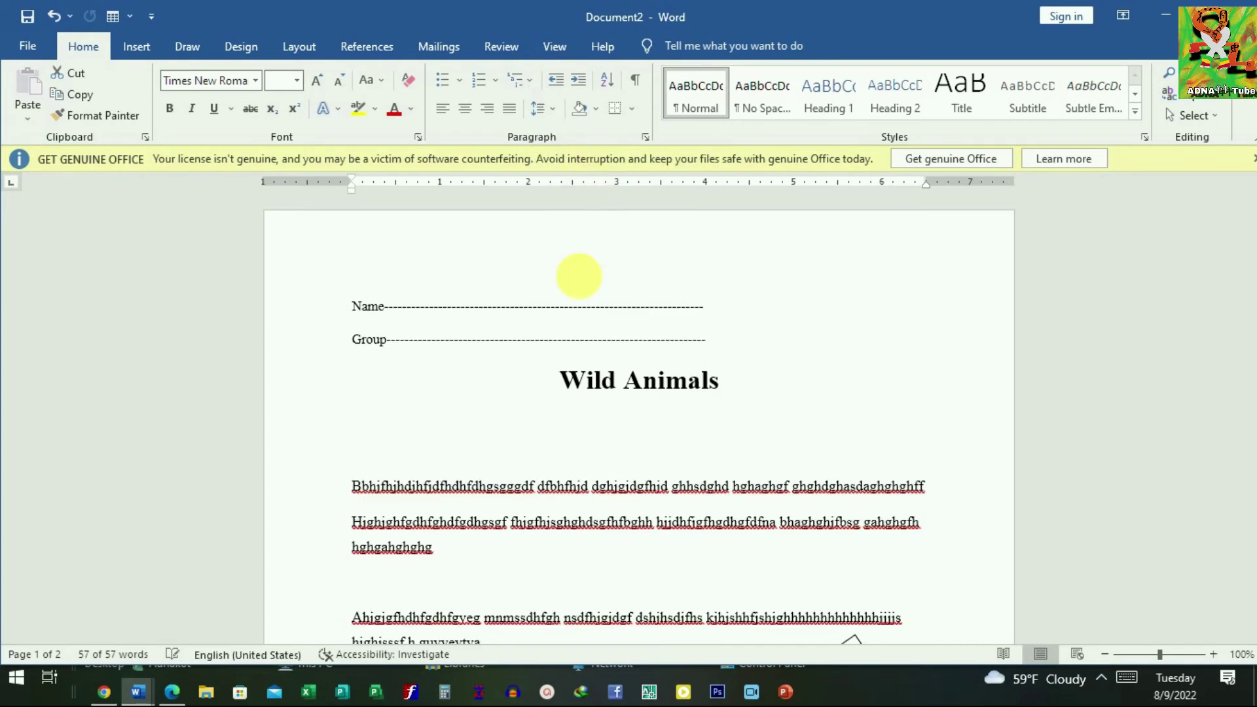
key(ctrl+a)
scroll(602, 418, down, 3)
scroll(622, 445, down, 3)
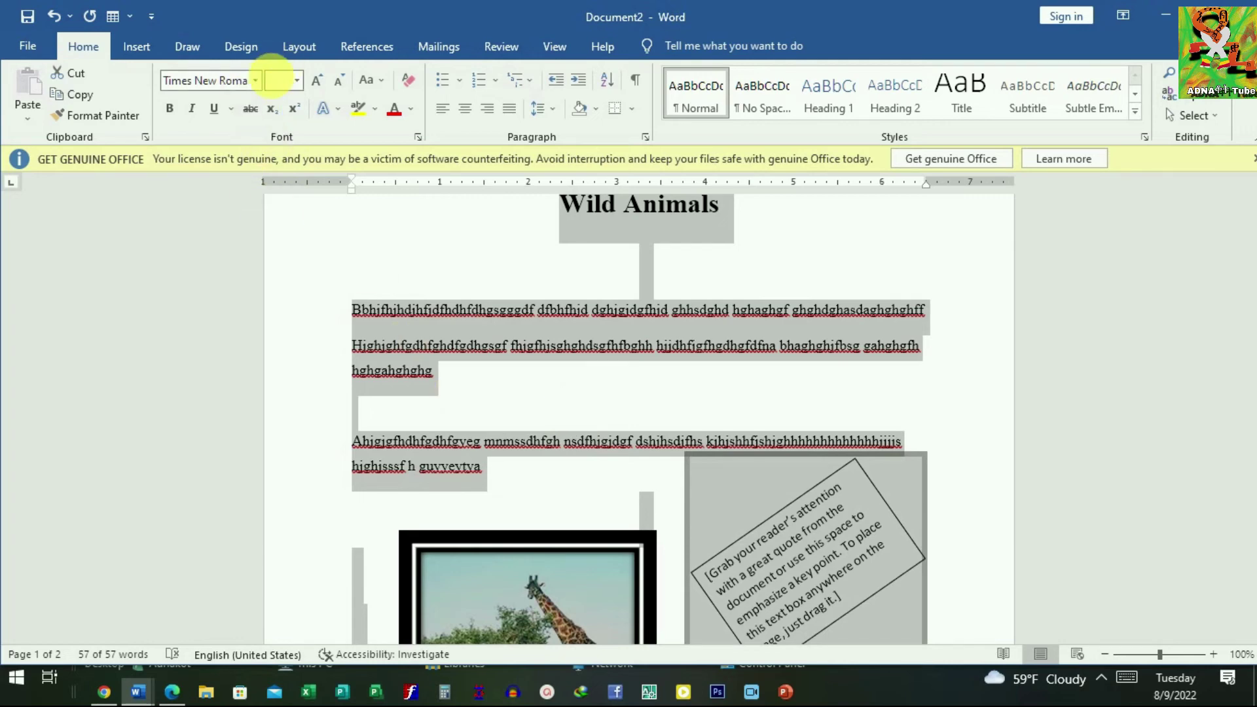
scroll(695, 409, up, 3)
scroll(694, 409, up, 3)
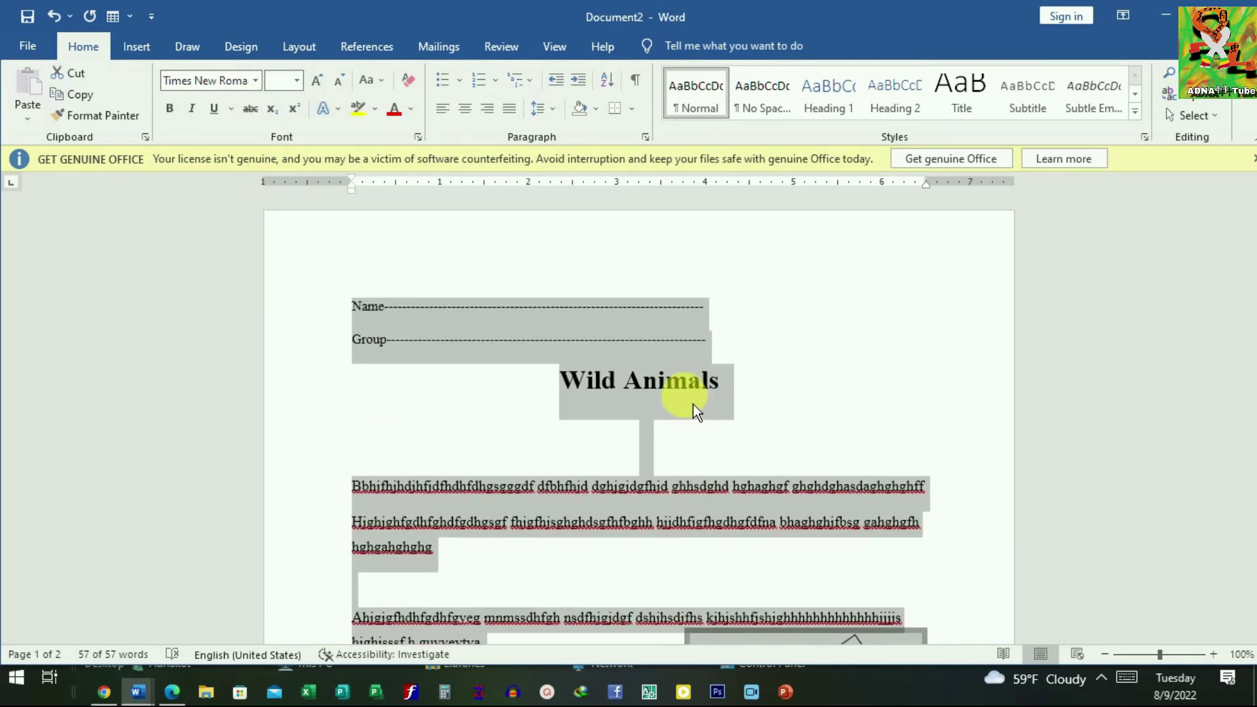
scroll(694, 410, down, 4)
scroll(693, 409, down, 5)
scroll(692, 409, down, 4)
scroll(692, 409, down, 4)
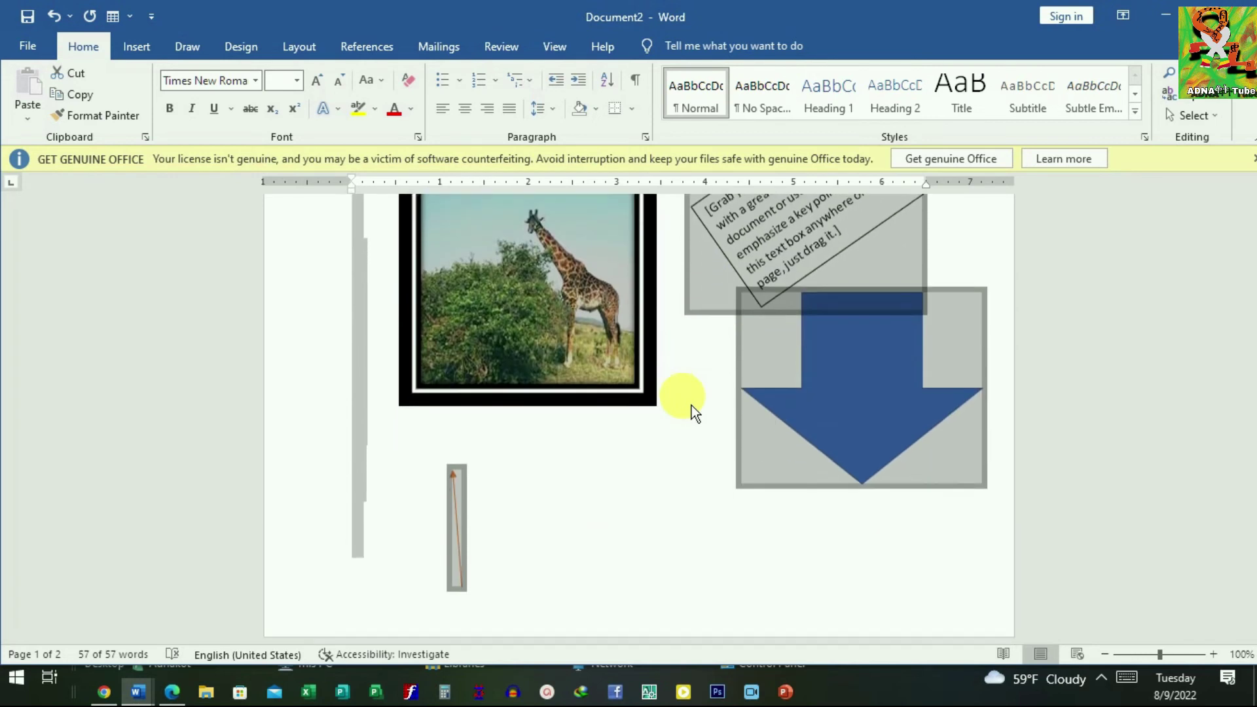
scroll(693, 409, down, 2)
scroll(690, 406, down, 2)
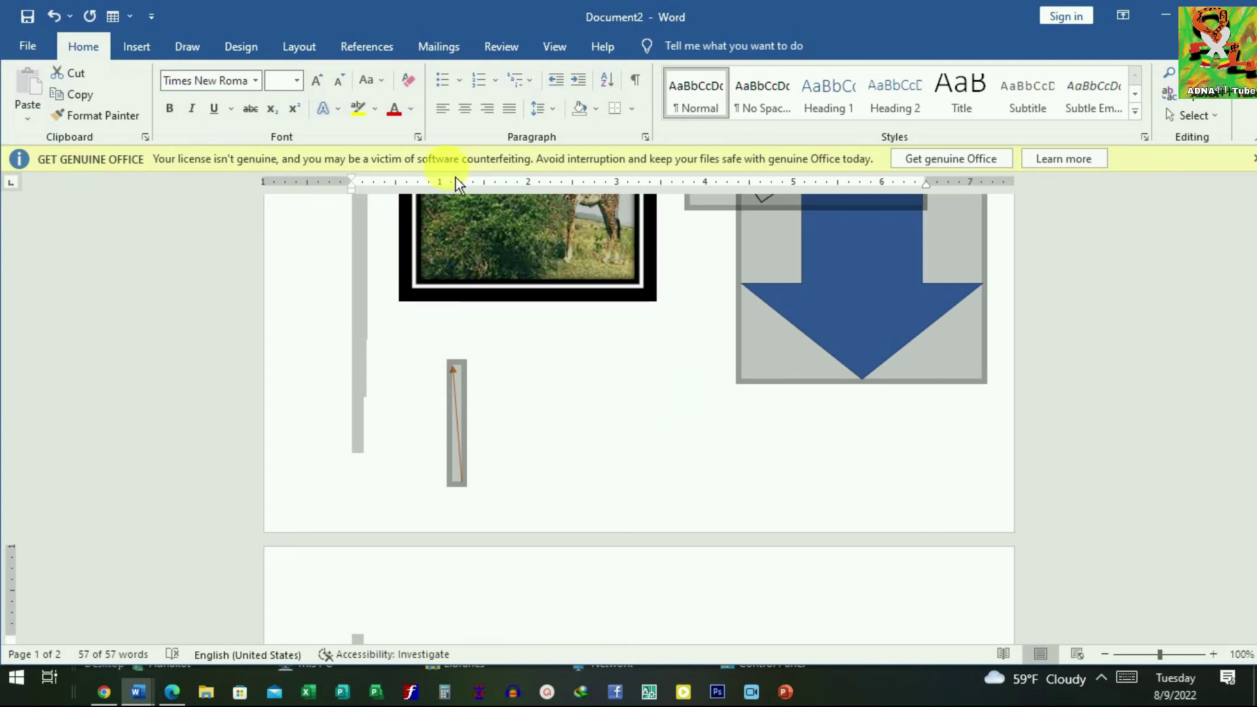
scroll(513, 286, up, 3)
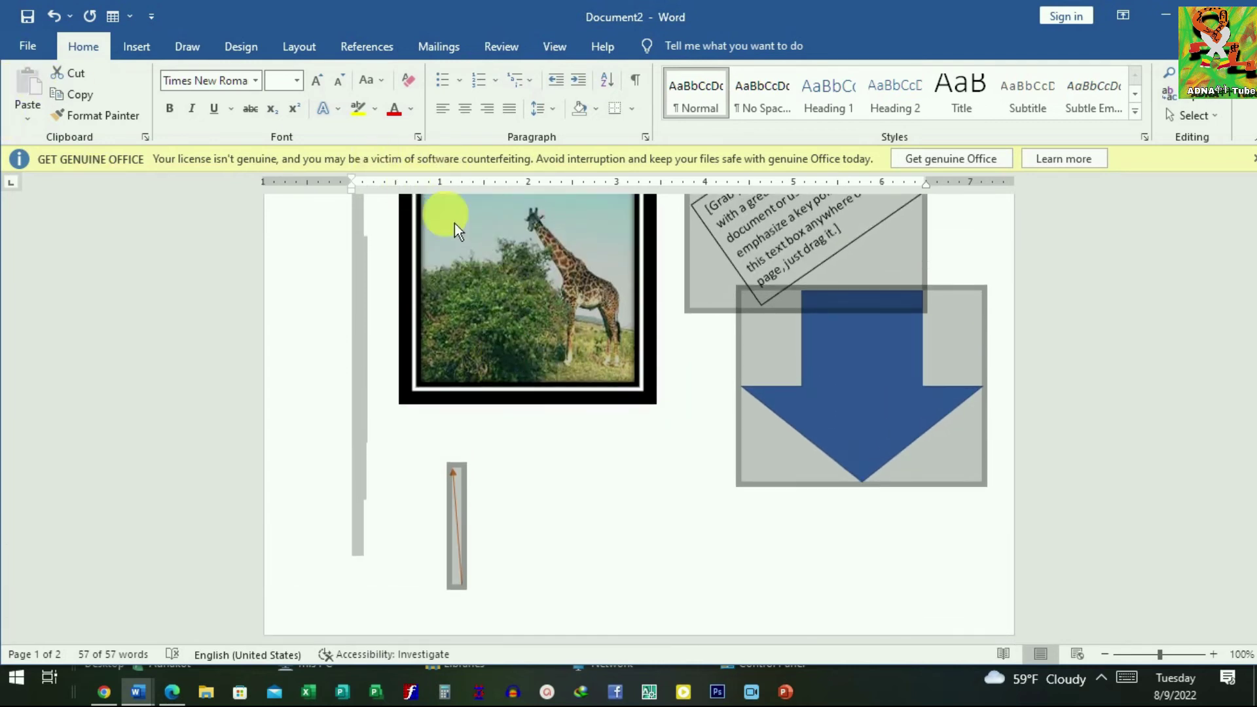
Bring up Save As on This PC with the Desktop folder as the location
click(31, 50)
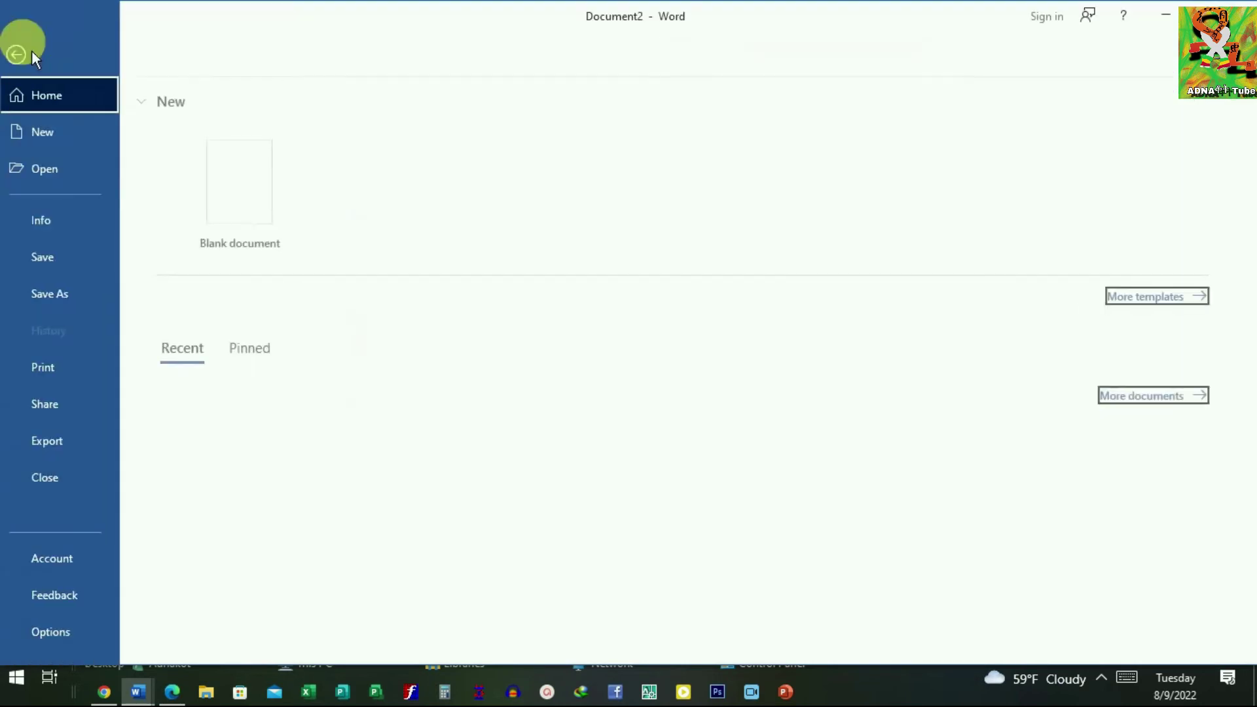
click(75, 290)
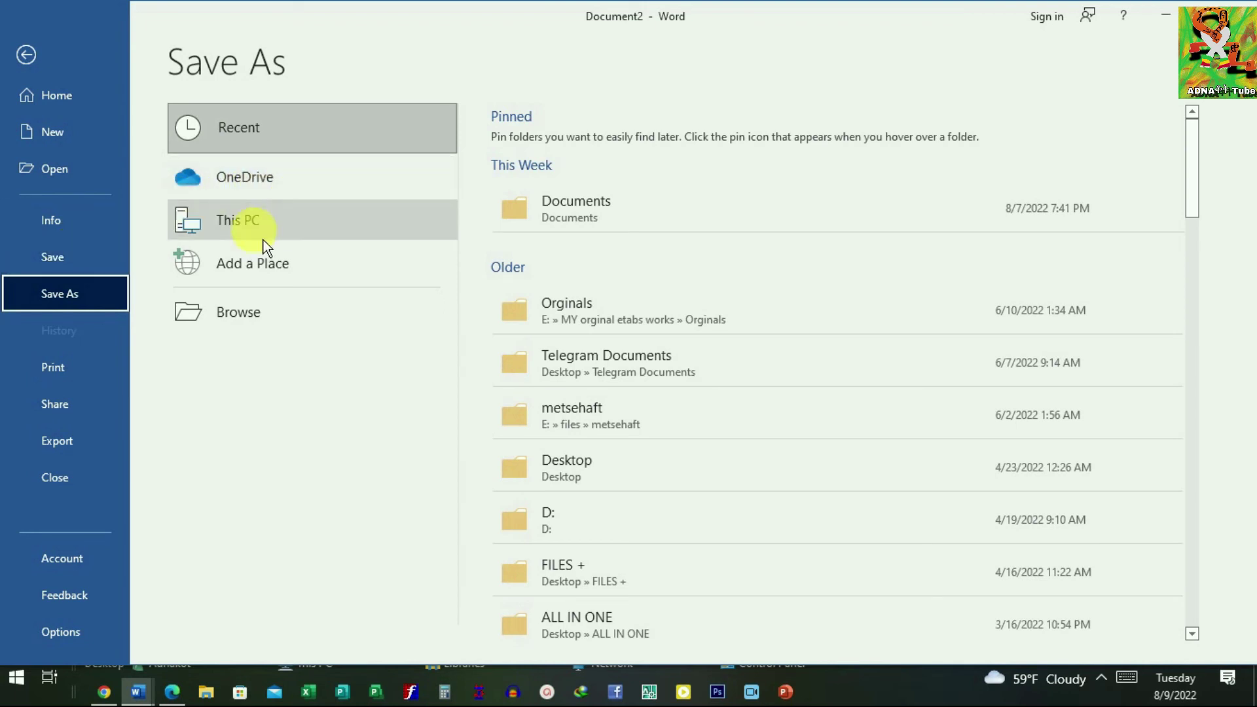
click(293, 227)
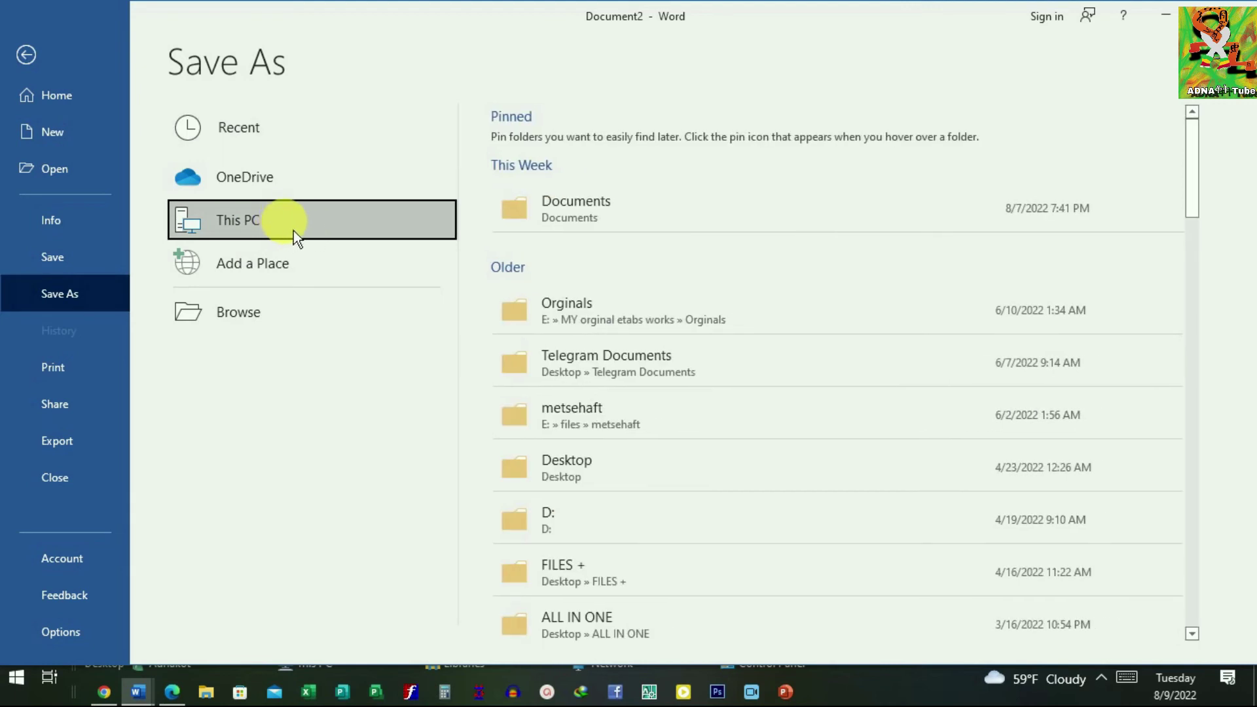
click(635, 477)
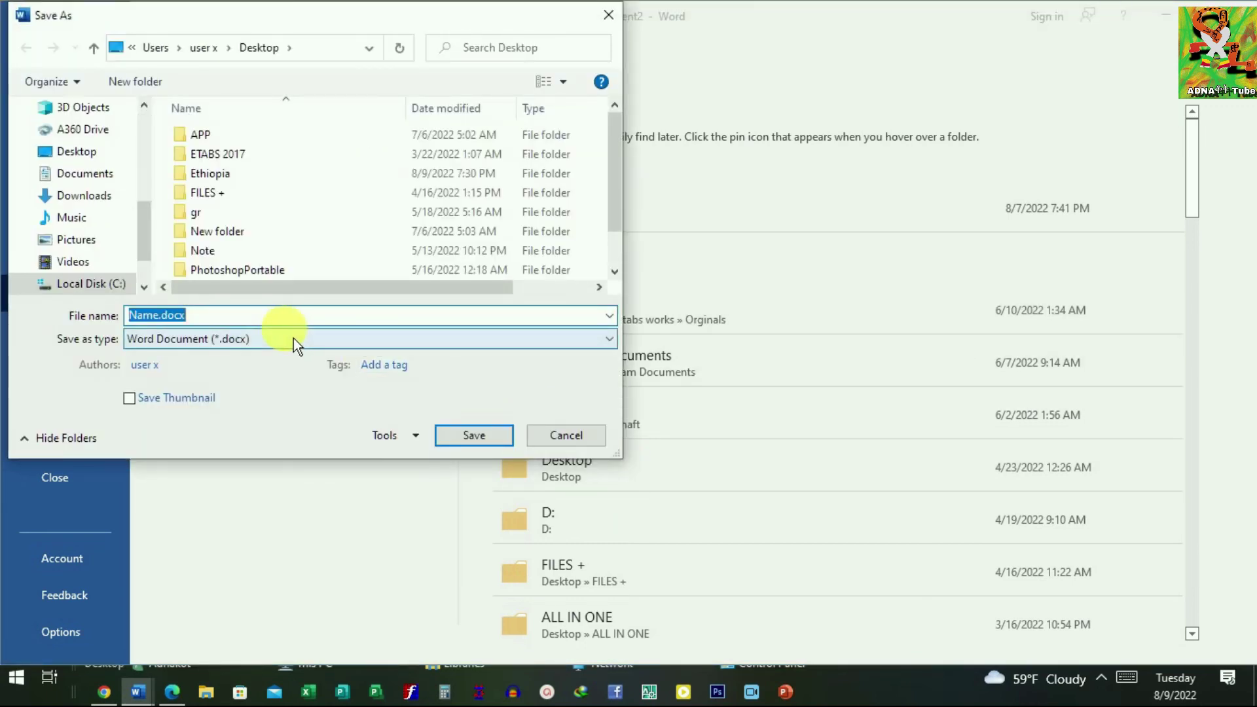
Save the worksheet to the Desktop as 'FOr tutorial w.docx' in Word Document format
text(FOr tut)
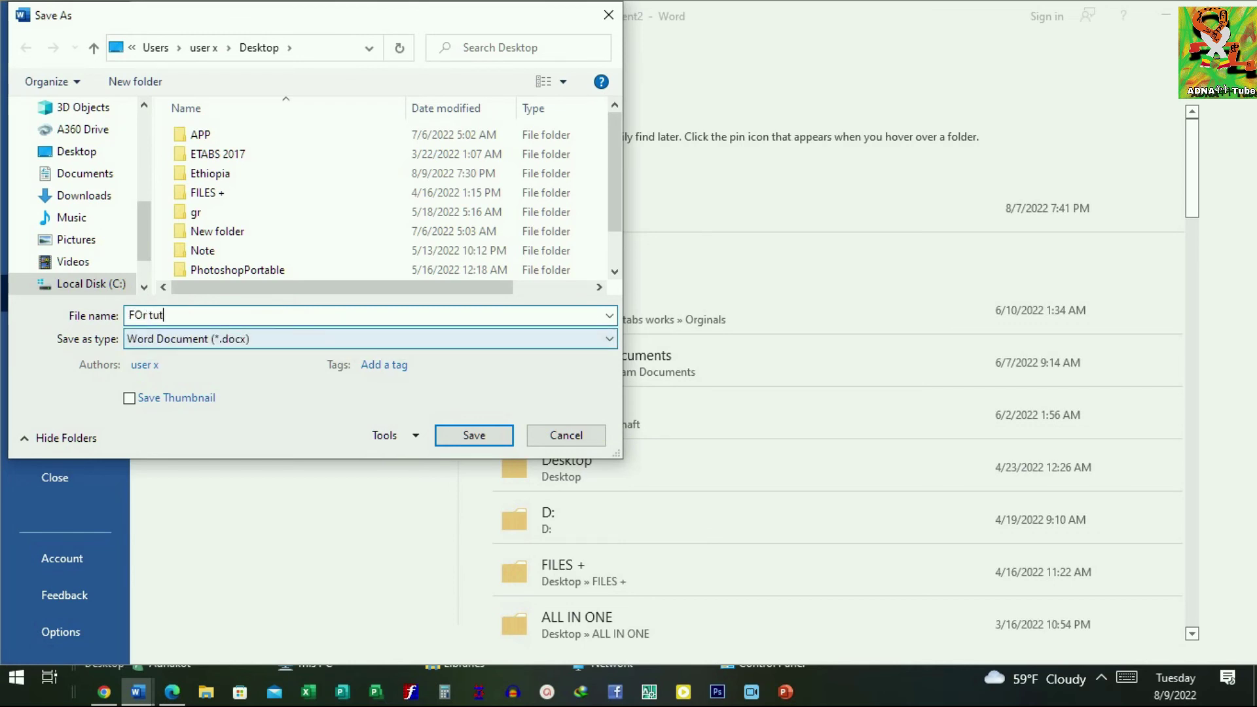
text(o)
text(rial w)
text(()
key(BackSpace)
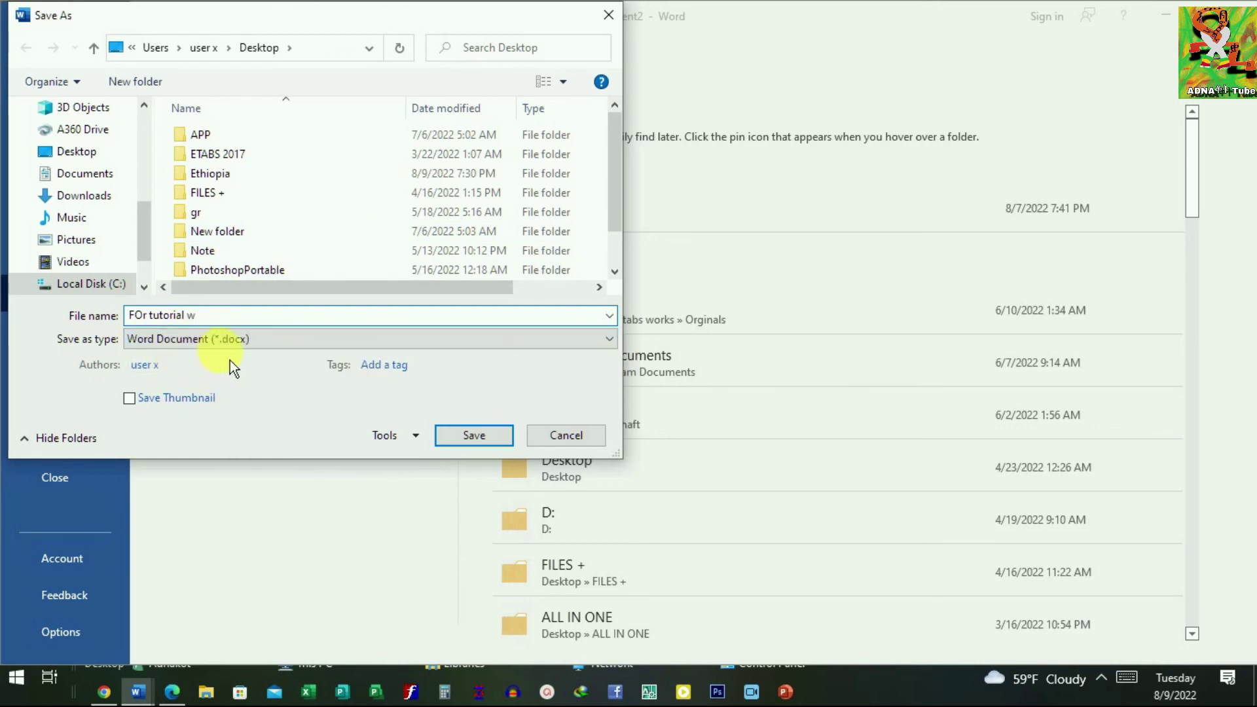
click(609, 338)
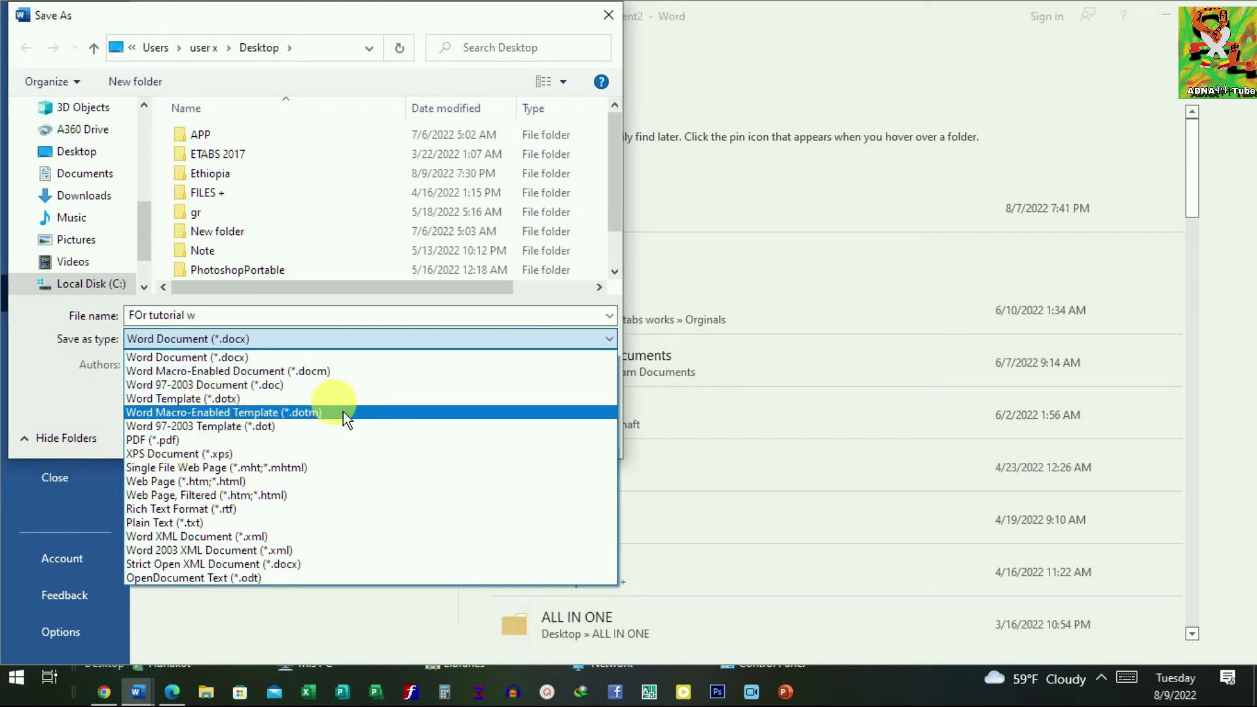
click(830, 260)
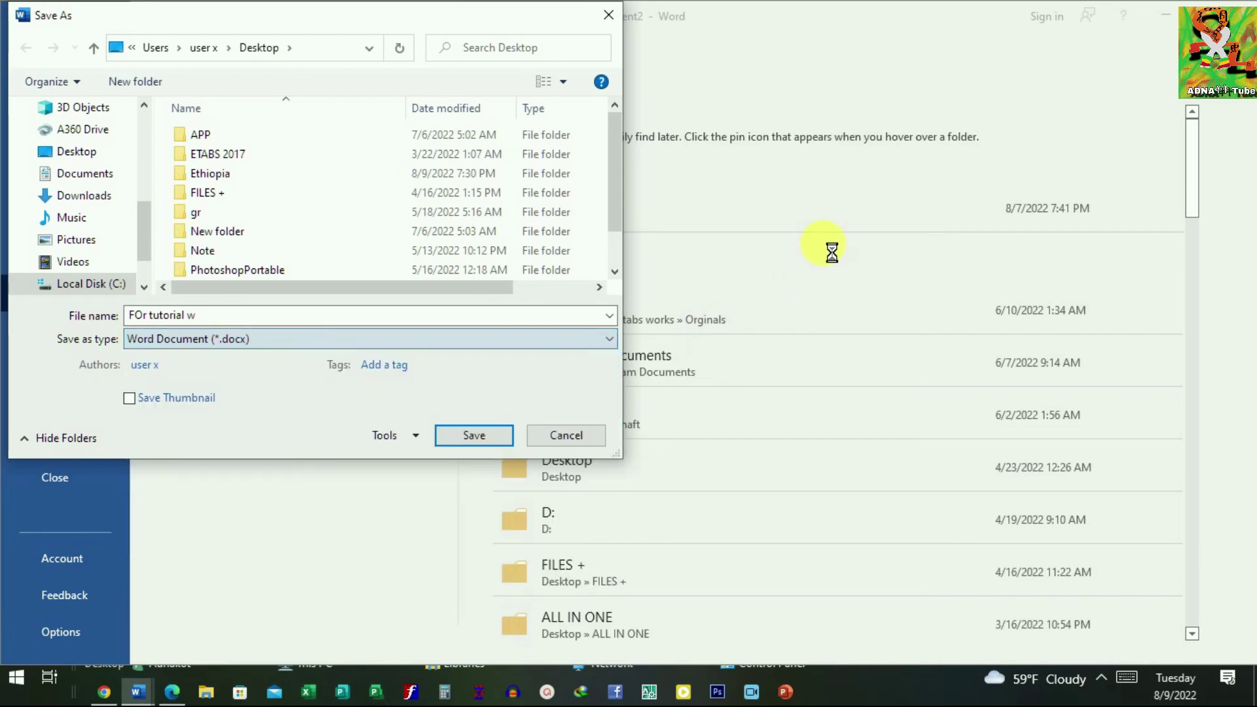
click(483, 446)
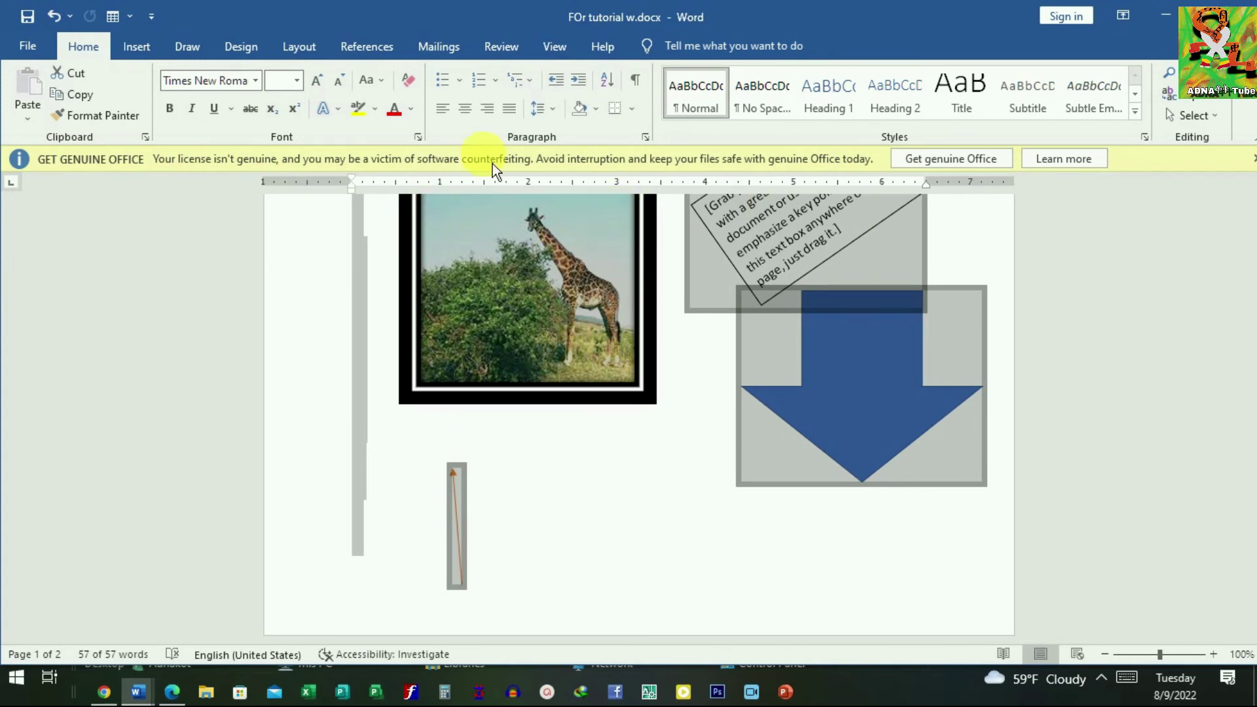
Preview the two-page printout, then return to the worksheet and select all its content
click(37, 56)
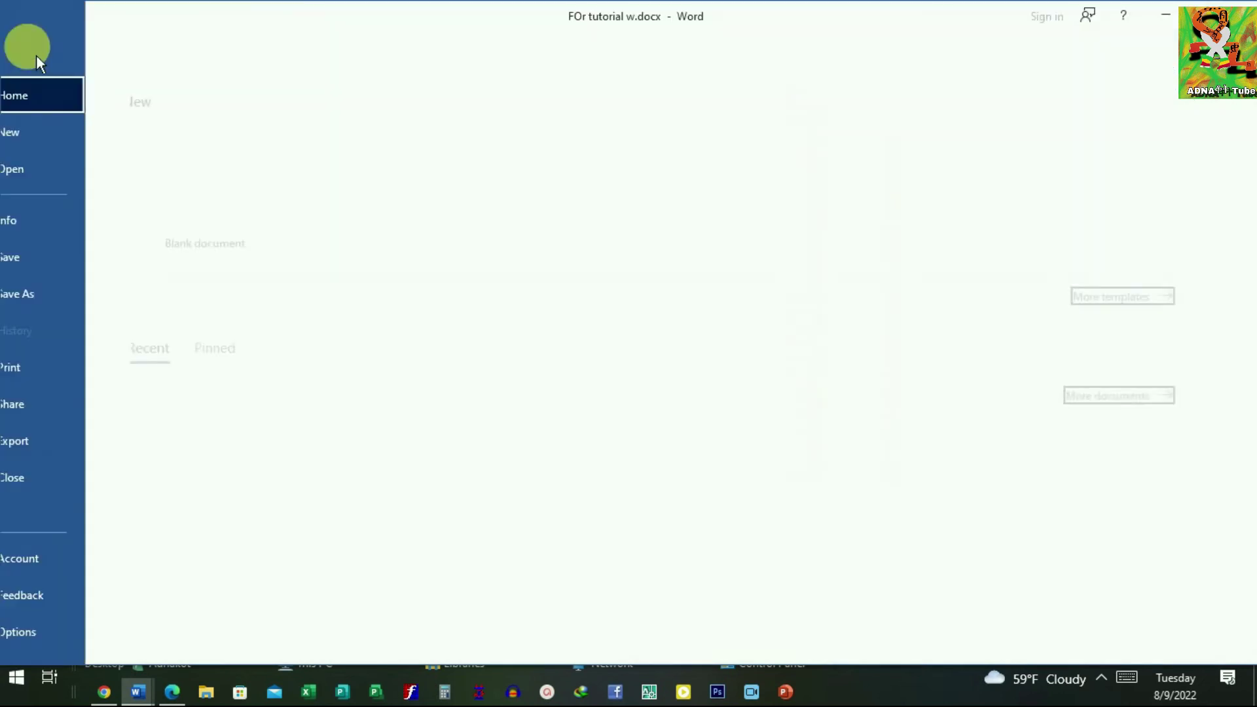
click(82, 375)
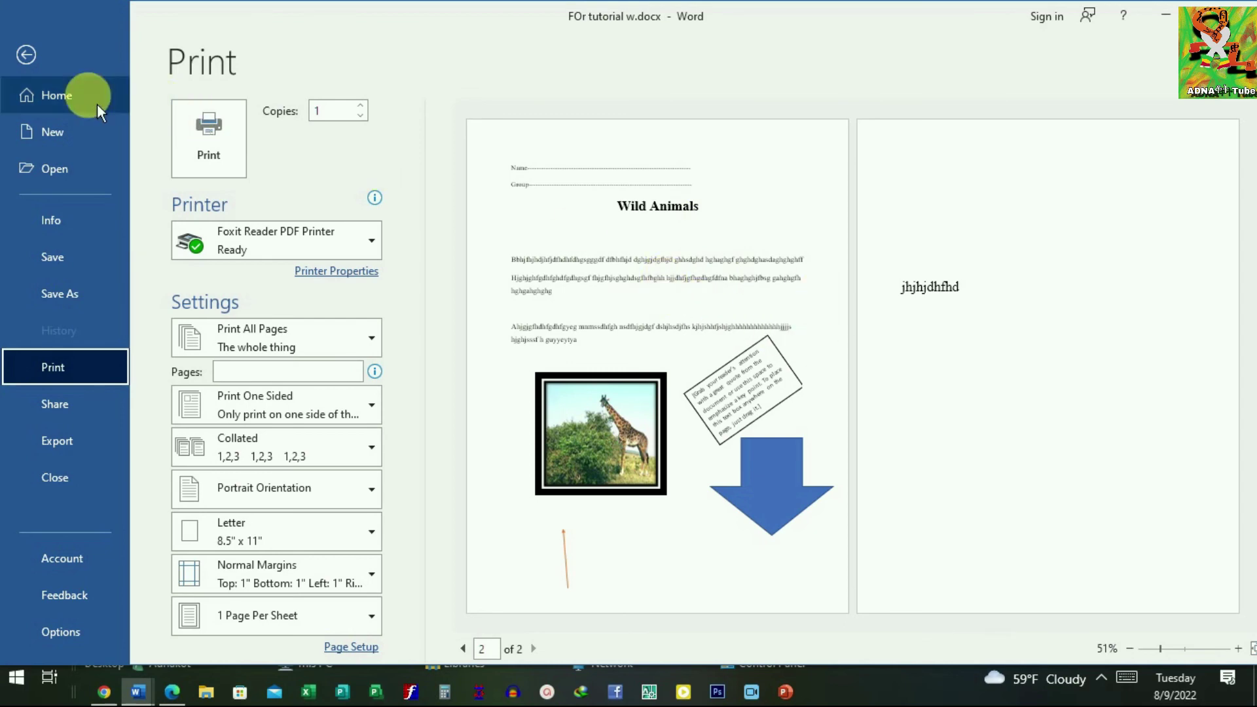
click(33, 59)
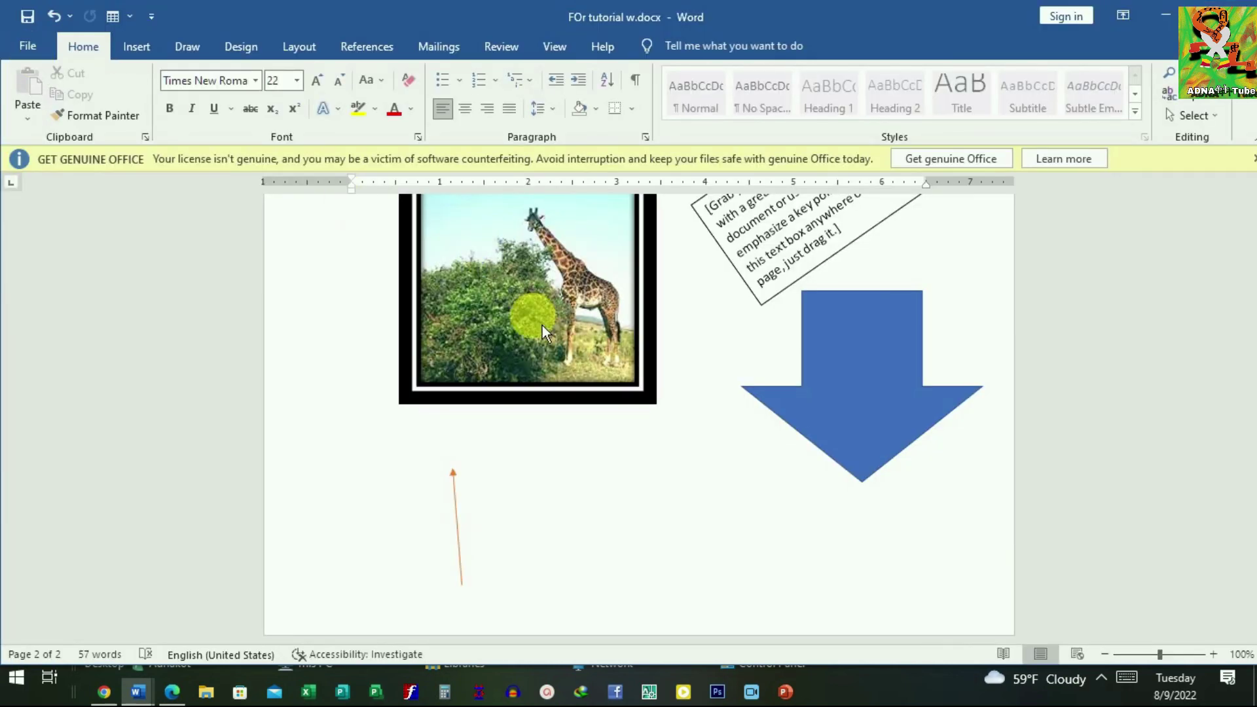
key(ctrl+a)
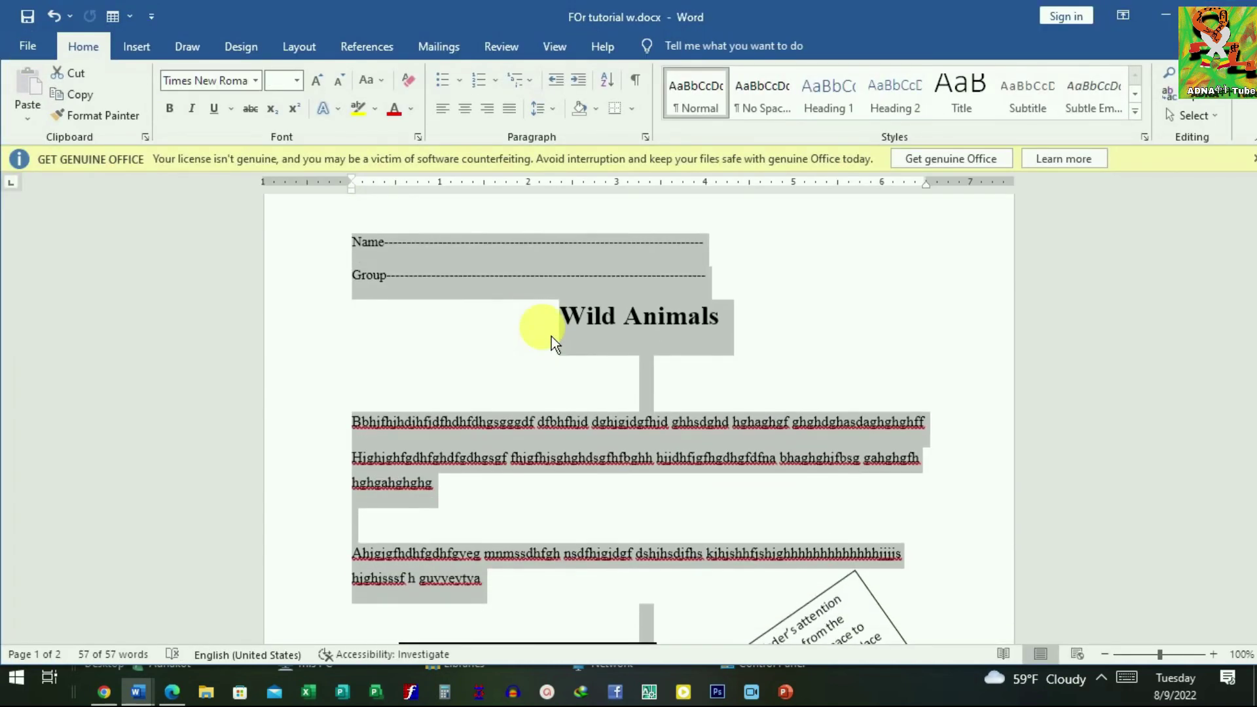
Start the Spelling & Grammar check from the Review tab
scroll(551, 336, down, 1)
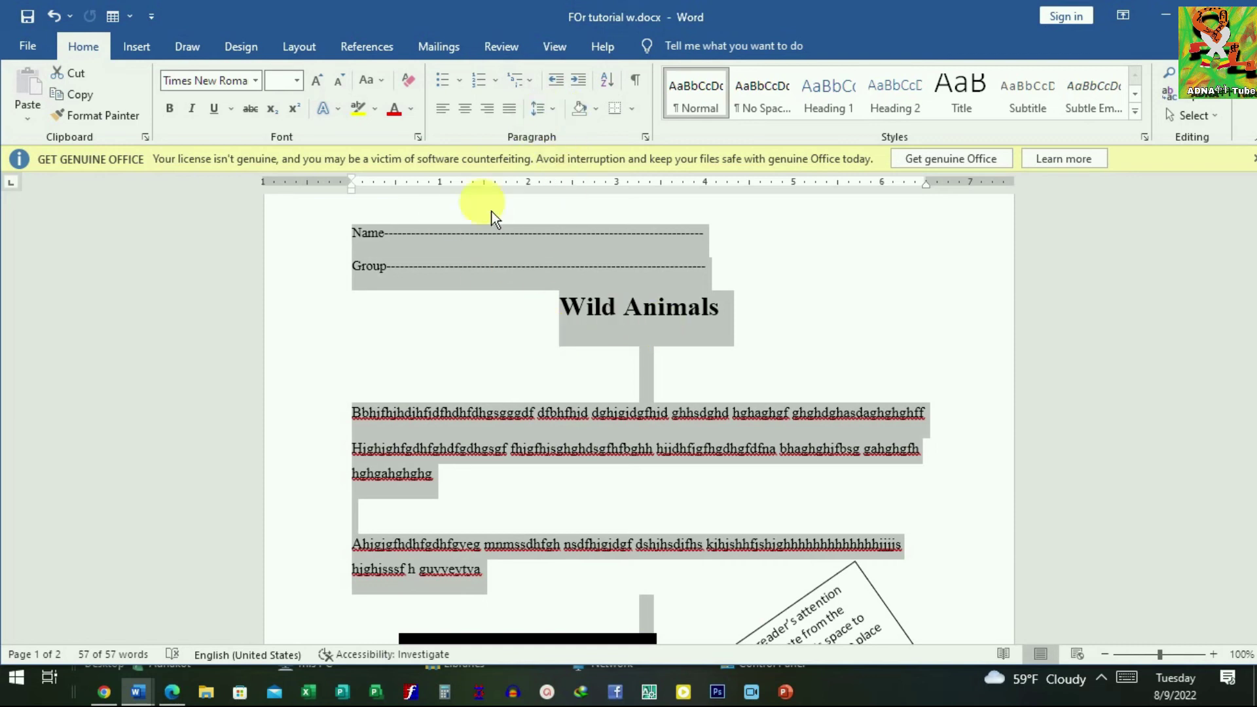
click(514, 55)
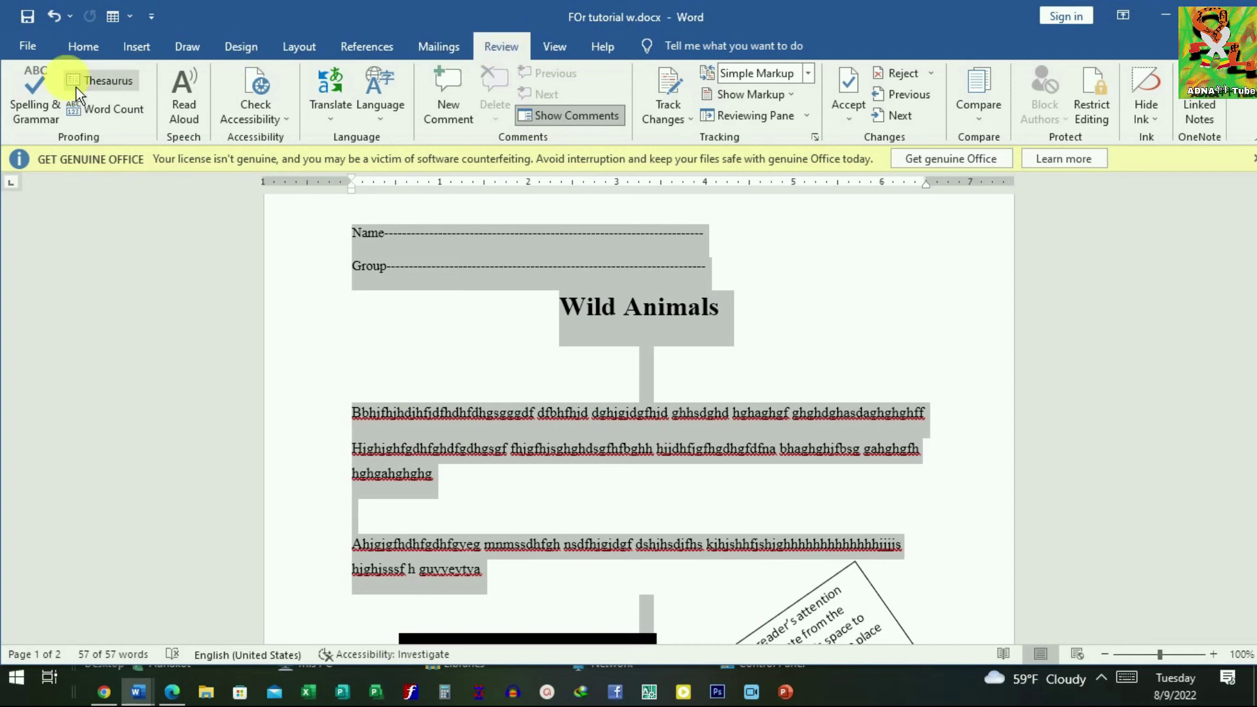
click(54, 115)
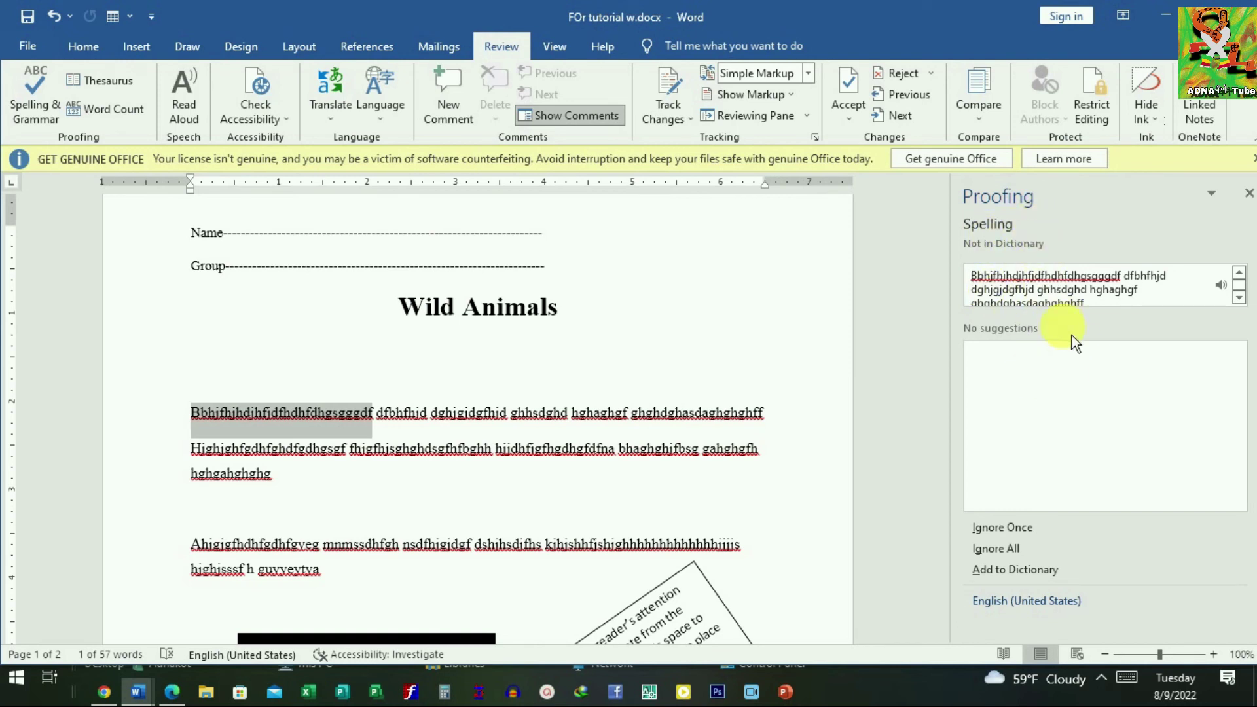
Add a new line reading 'doog' after the first paragraph, then go to the File Home screen
click(982, 278)
mouse_move(517, 479)
mouse_move(658, 412)
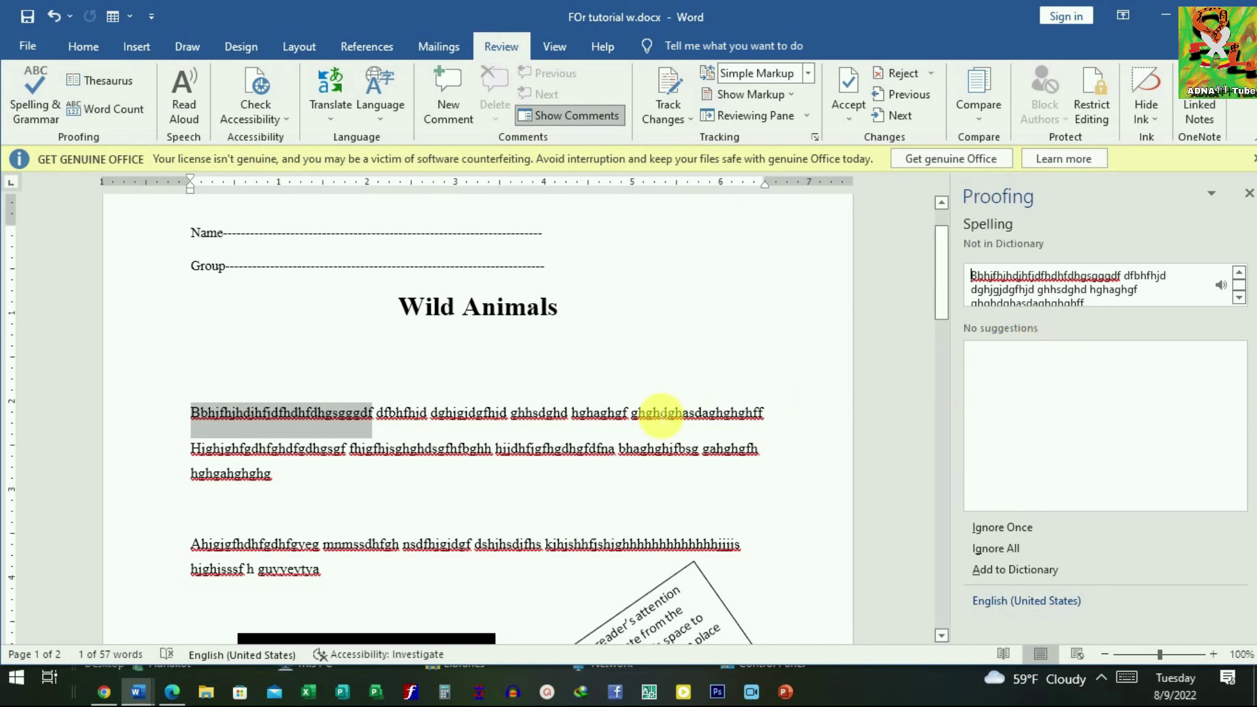
click(784, 426)
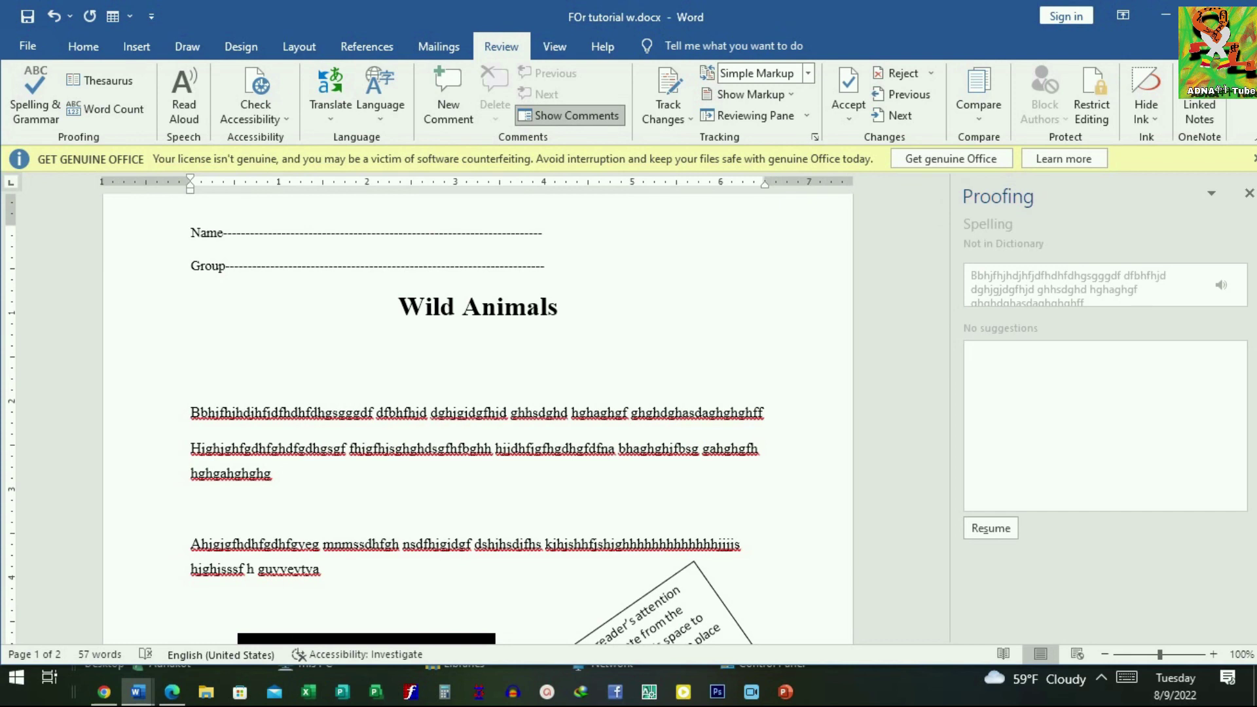
key(Return)
text(doog)
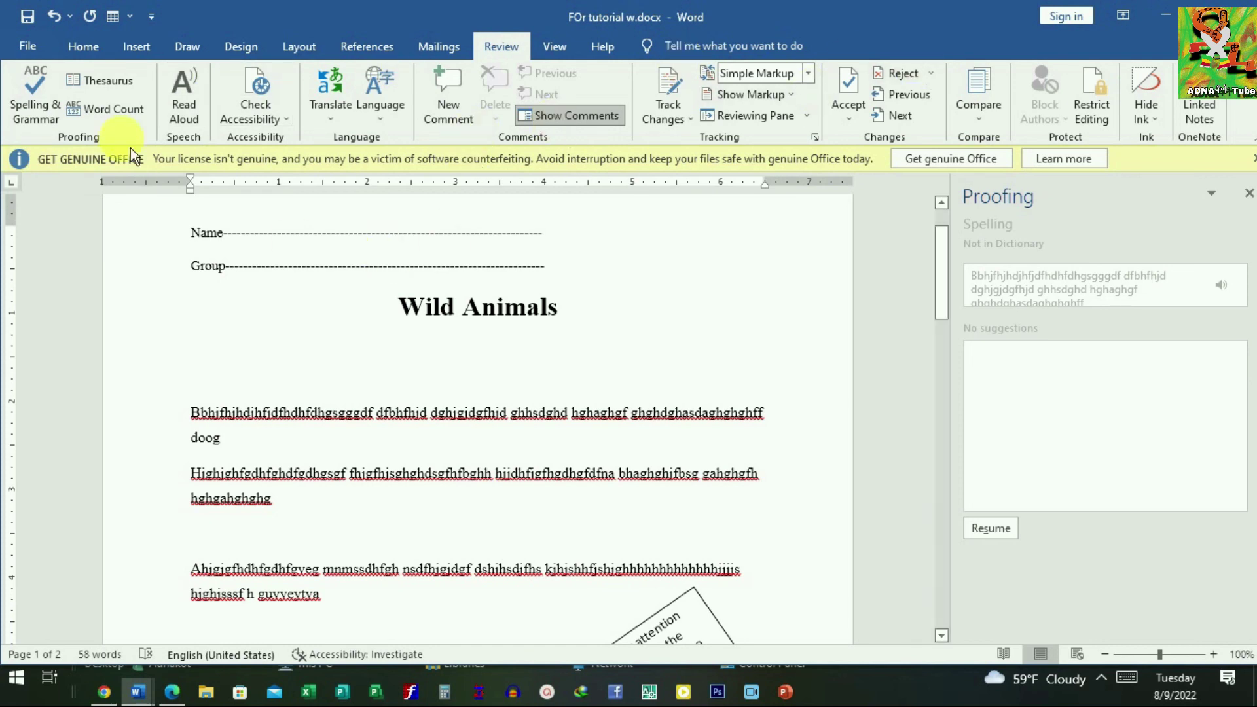
click(41, 57)
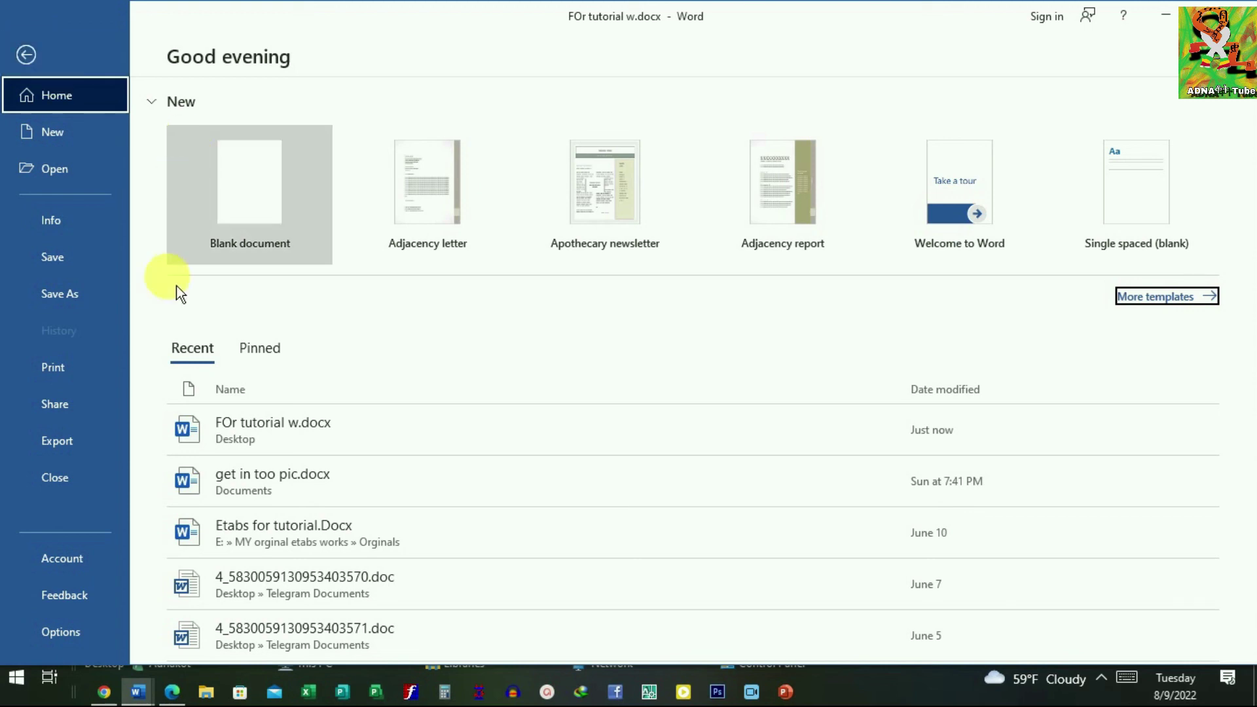
View the Create PDF/XPS Document export option, then return to the worksheet without exporting
click(57, 440)
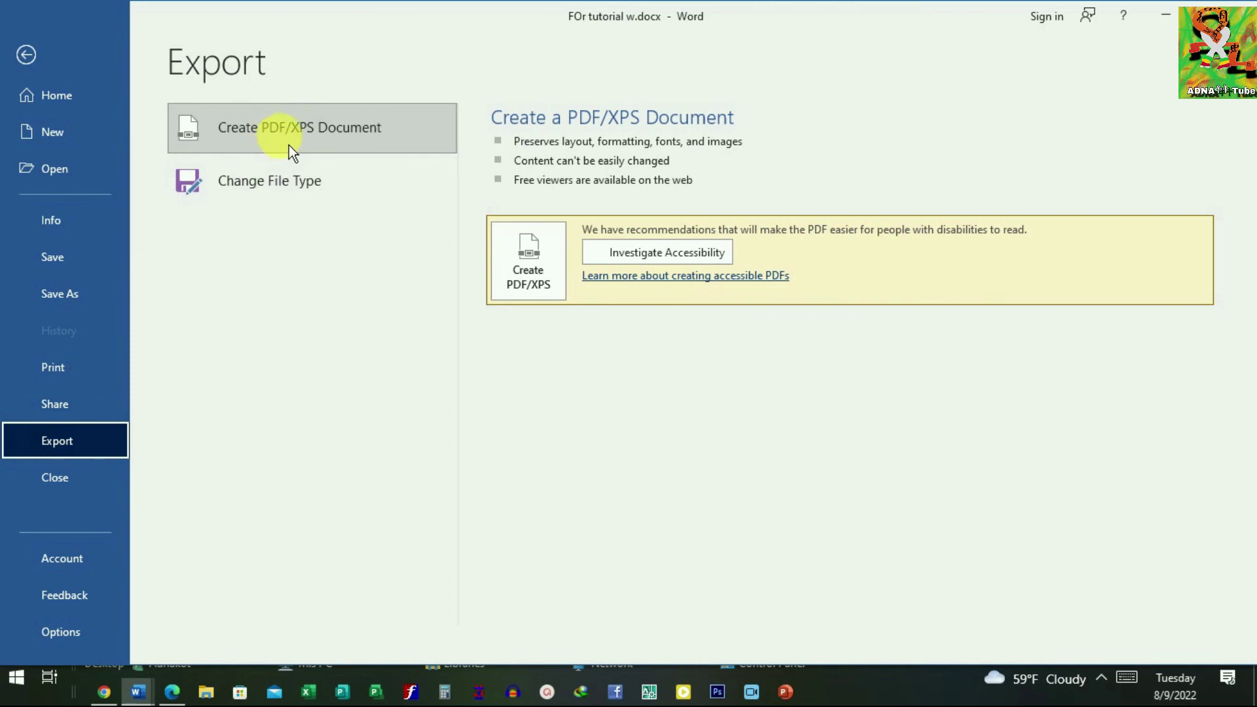
click(333, 140)
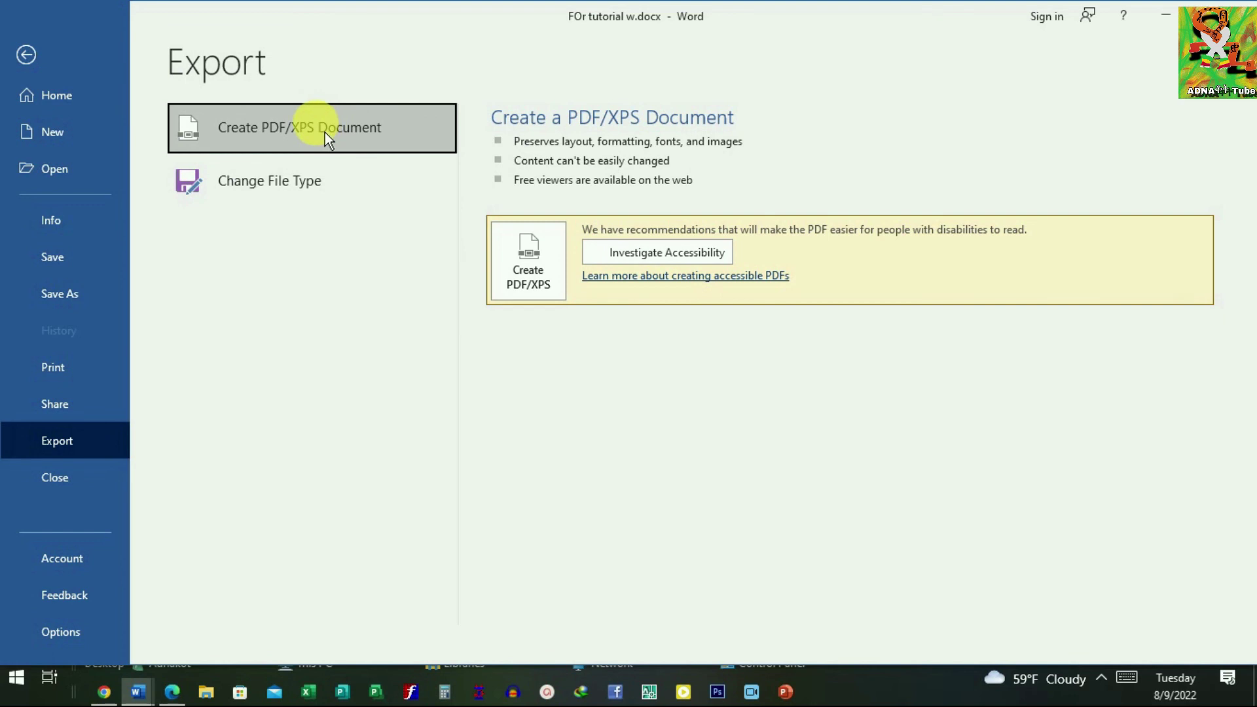
key(Escape)
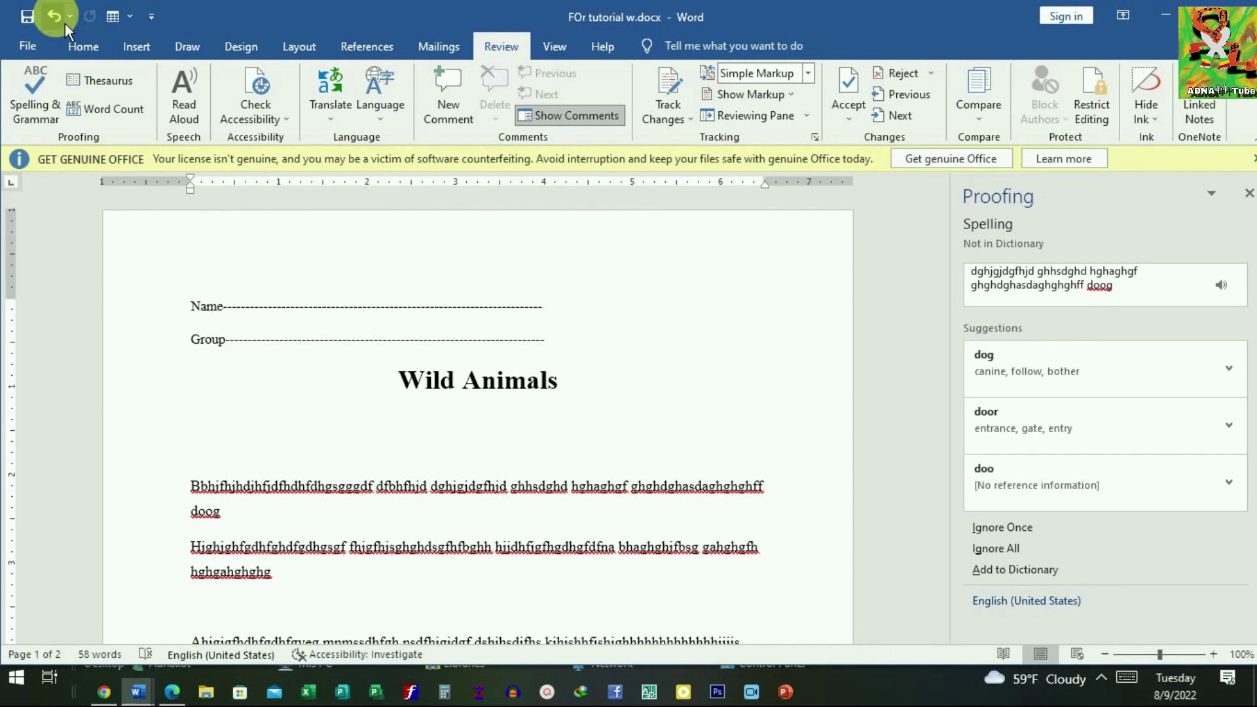
Redo the 'doog' line, then show the recent-documents Home screen
click(89, 20)
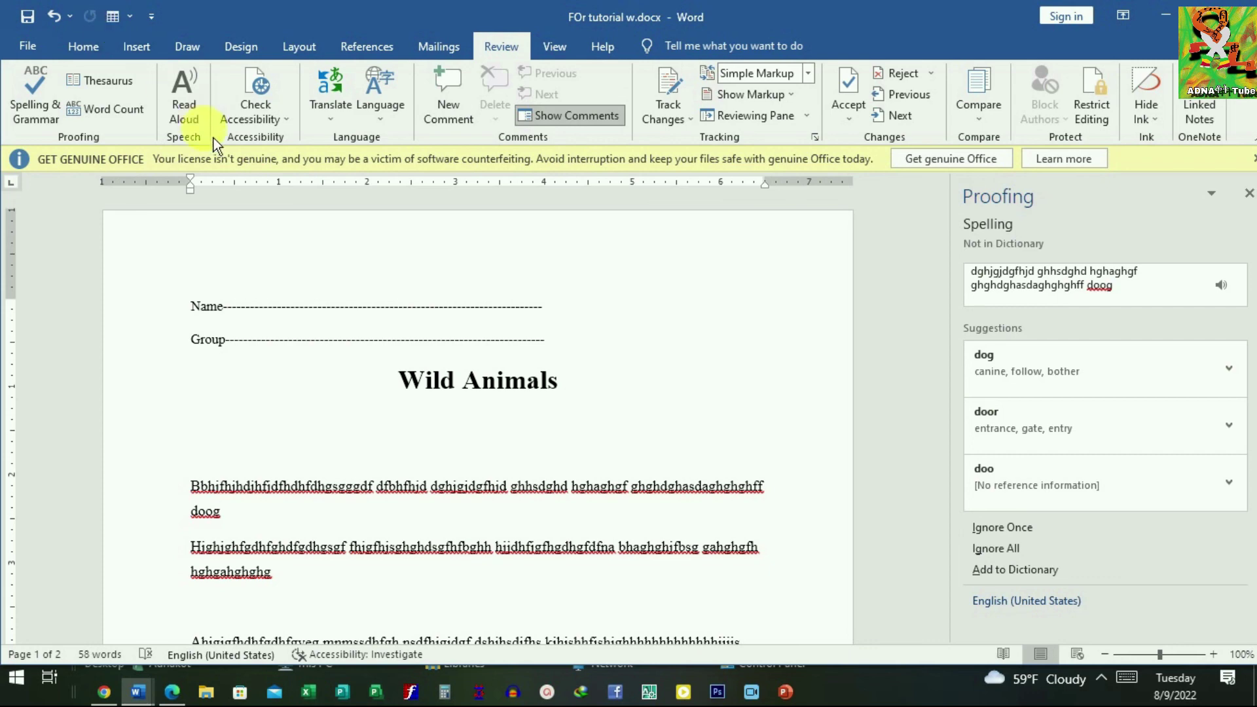
scroll(398, 461, down, 2)
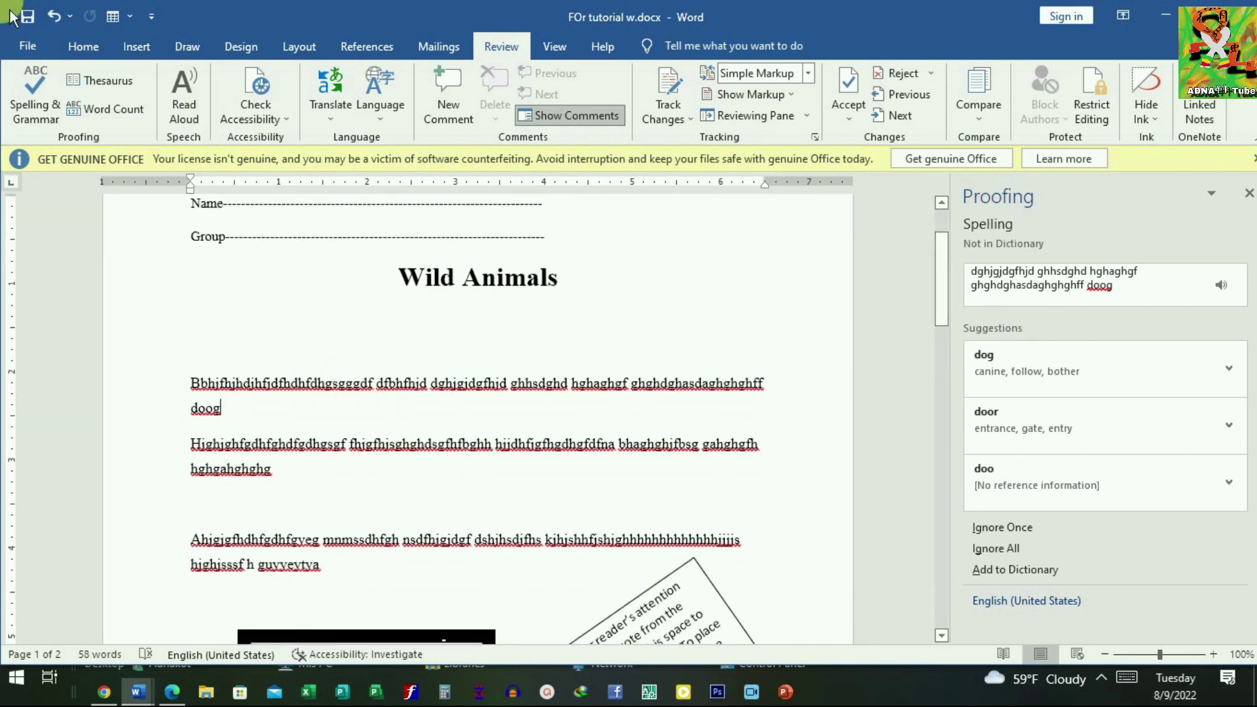
click(43, 53)
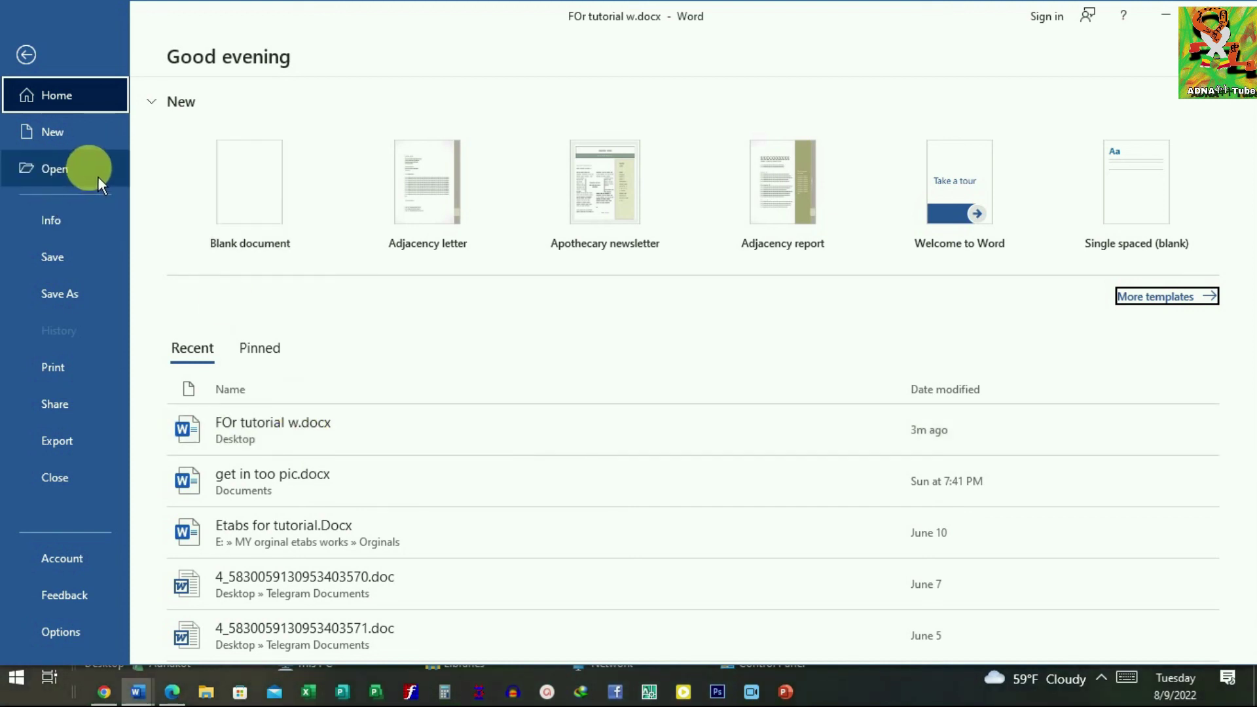
mouse_move(688, 467)
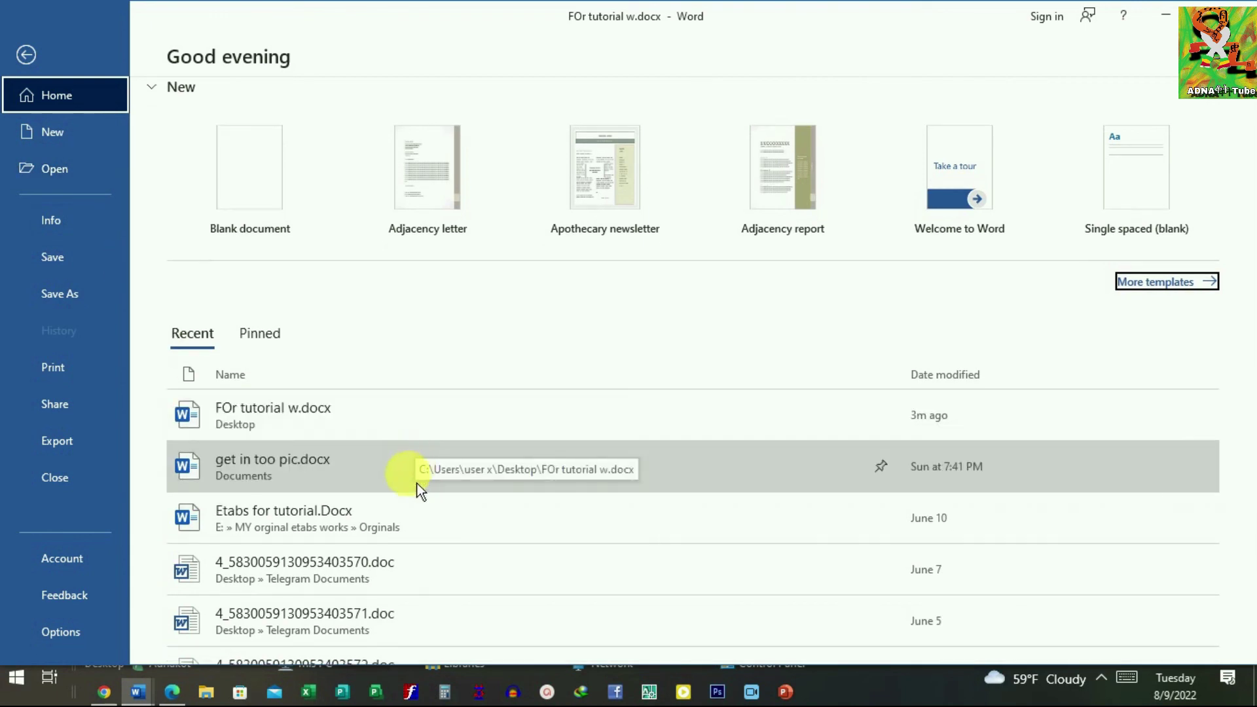
Pin FOr tutorial w.docx in Backstage's recent documents list, then go back to the Wild Animals worksheet
scroll(357, 607, down, 2)
scroll(355, 614, down, 3)
scroll(364, 606, up, 5)
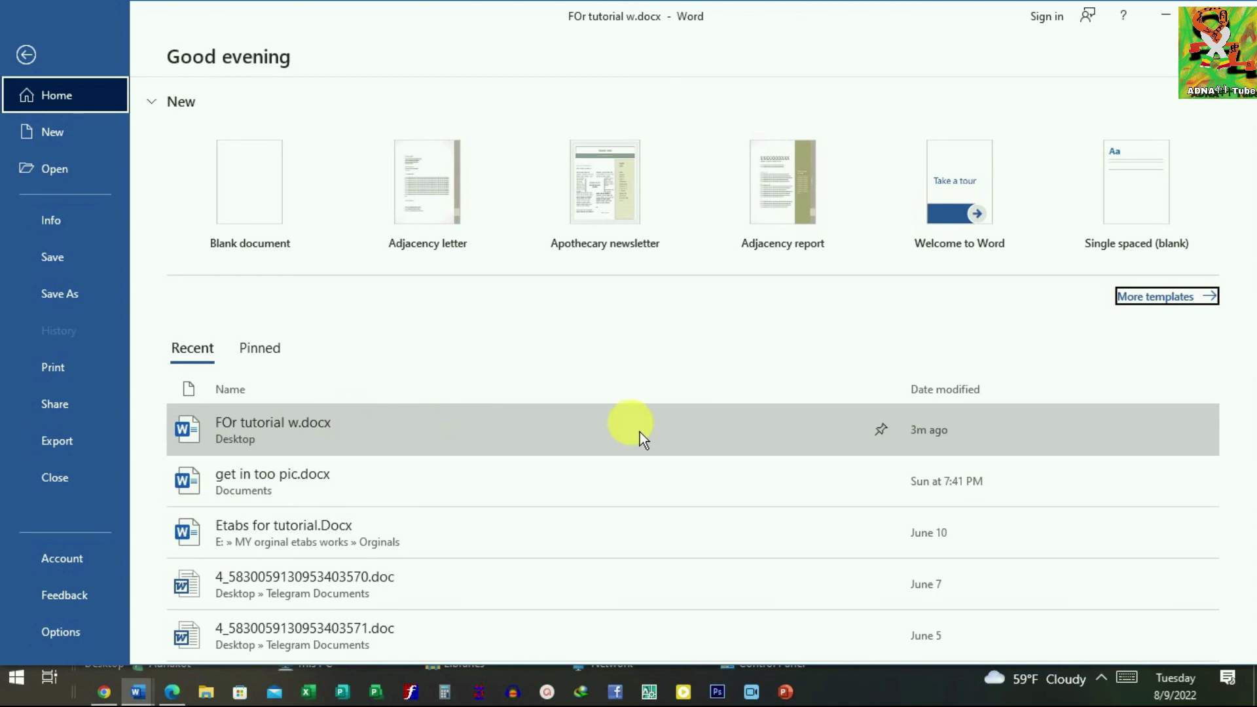
click(893, 438)
scroll(890, 439, down, 5)
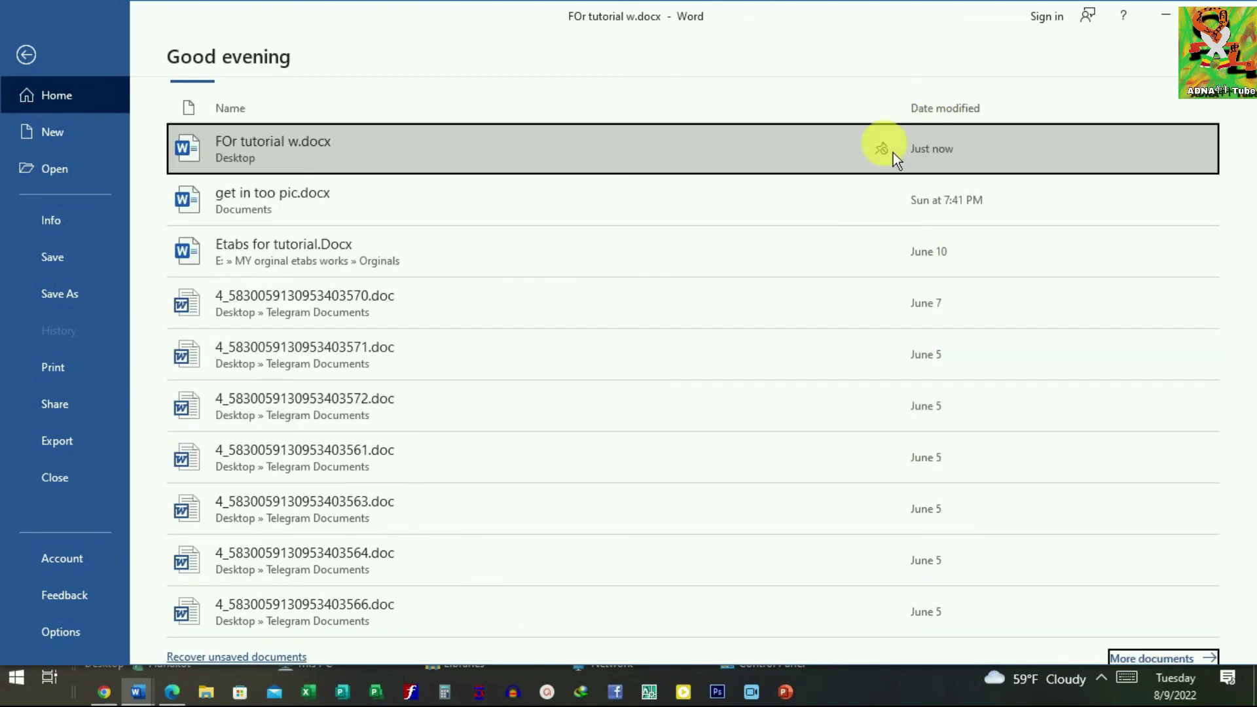
scroll(768, 184, up, 2)
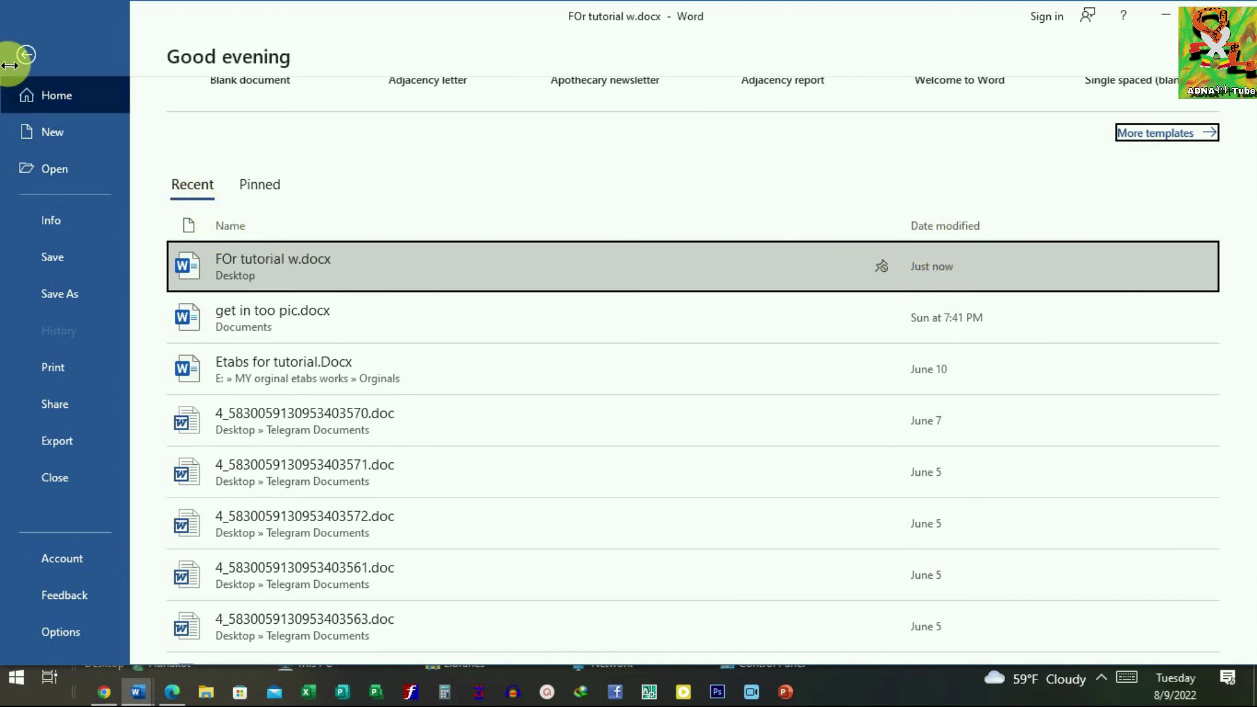
click(26, 55)
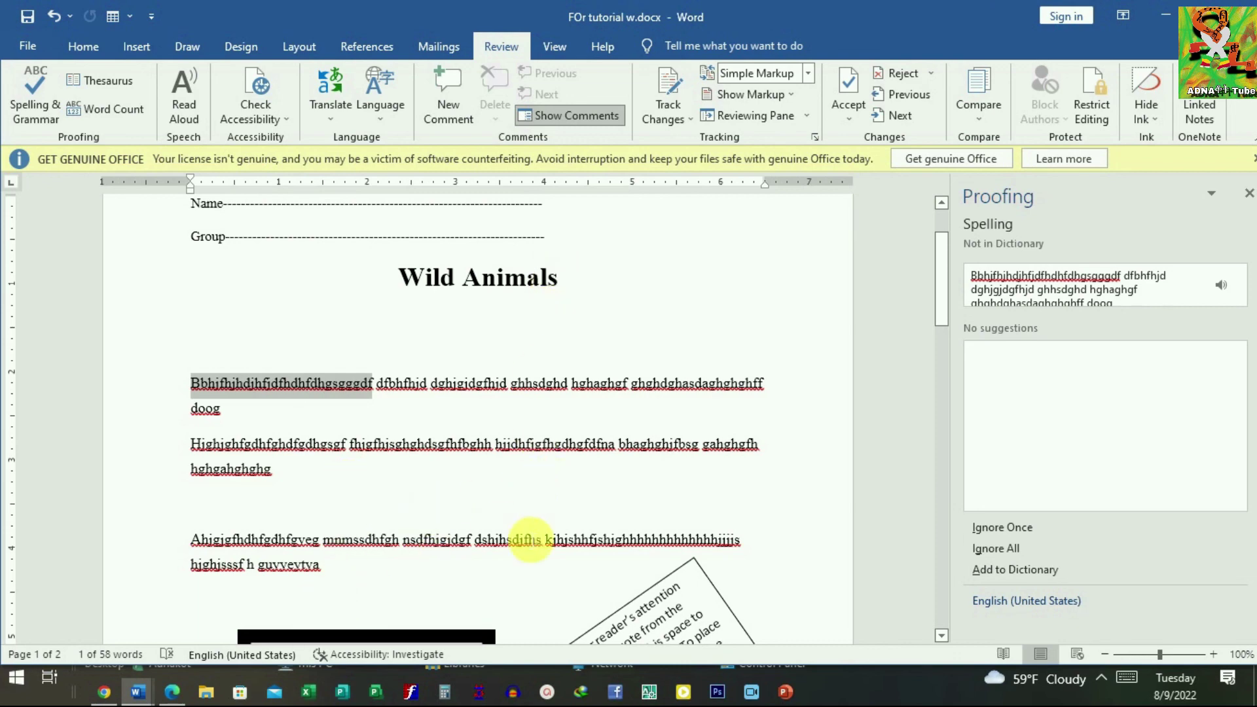
scroll(534, 517, up, 1)
scroll(548, 499, down, 1)
scroll(543, 499, down, 1)
scroll(537, 487, down, 2)
scroll(534, 478, down, 4)
scroll(537, 473, down, 3)
scroll(545, 472, down, 2)
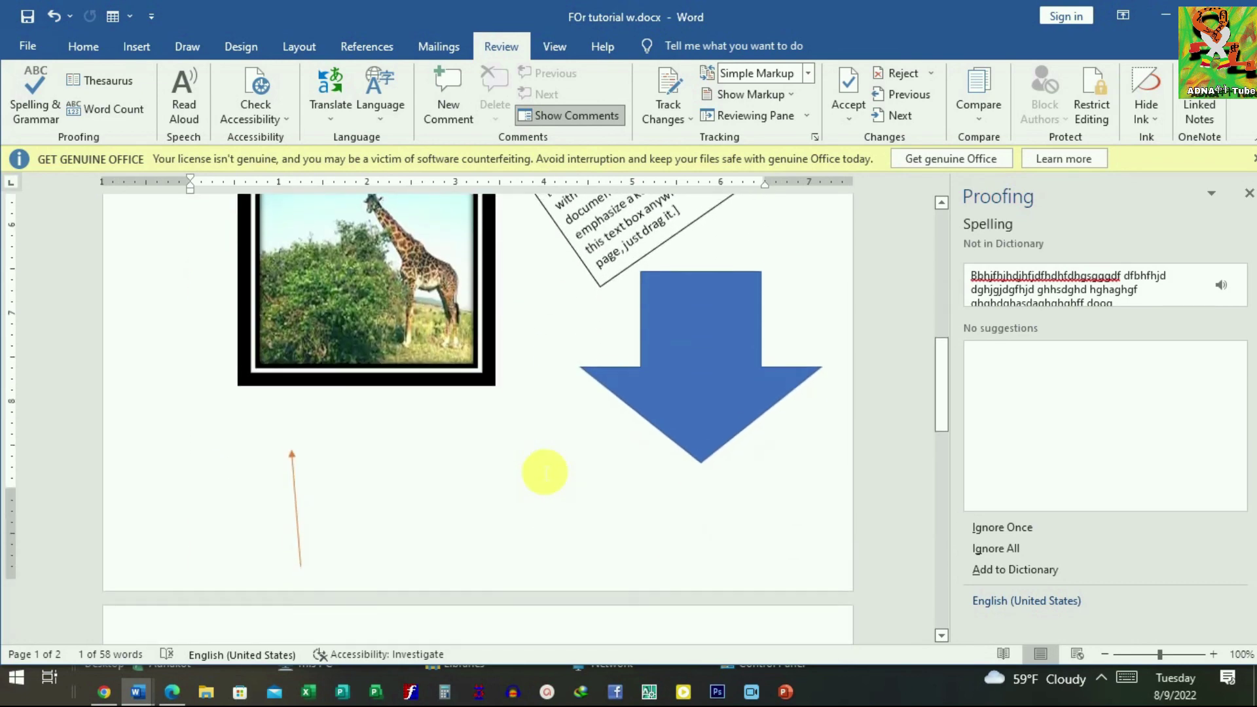
scroll(544, 471, down, 3)
scroll(545, 470, down, 4)
scroll(544, 469, down, 1)
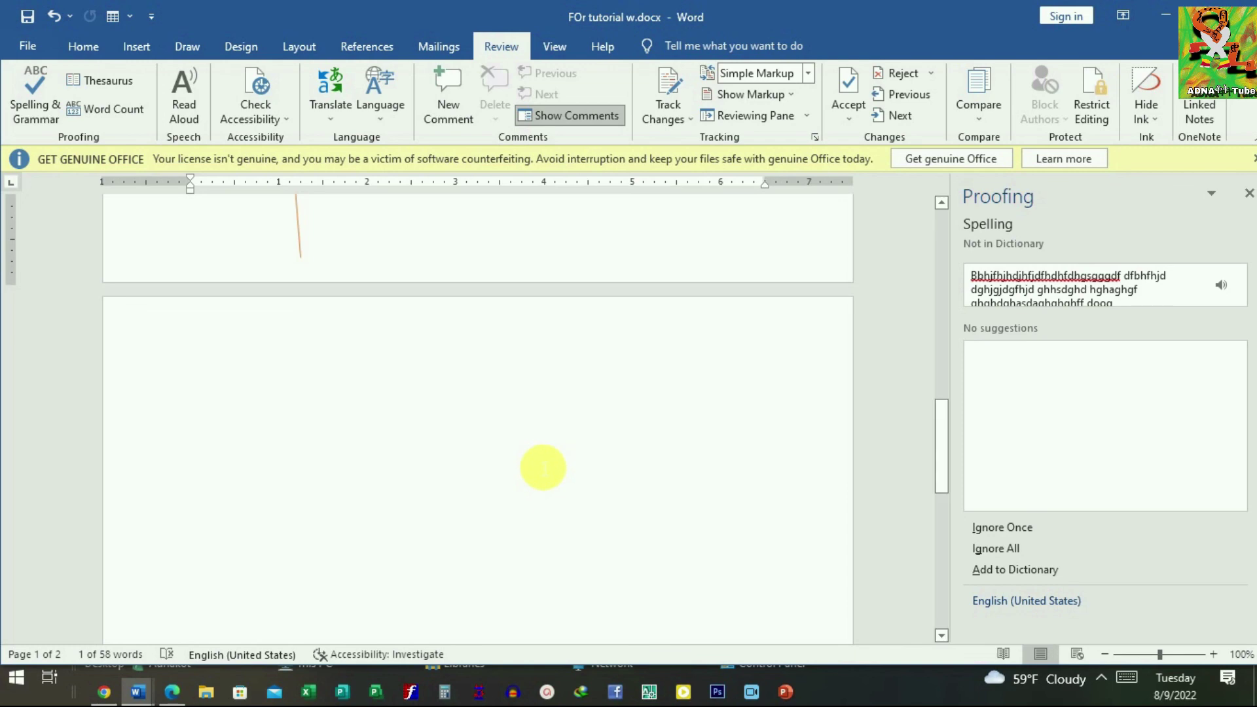
scroll(508, 426, up, 2)
scroll(507, 426, up, 4)
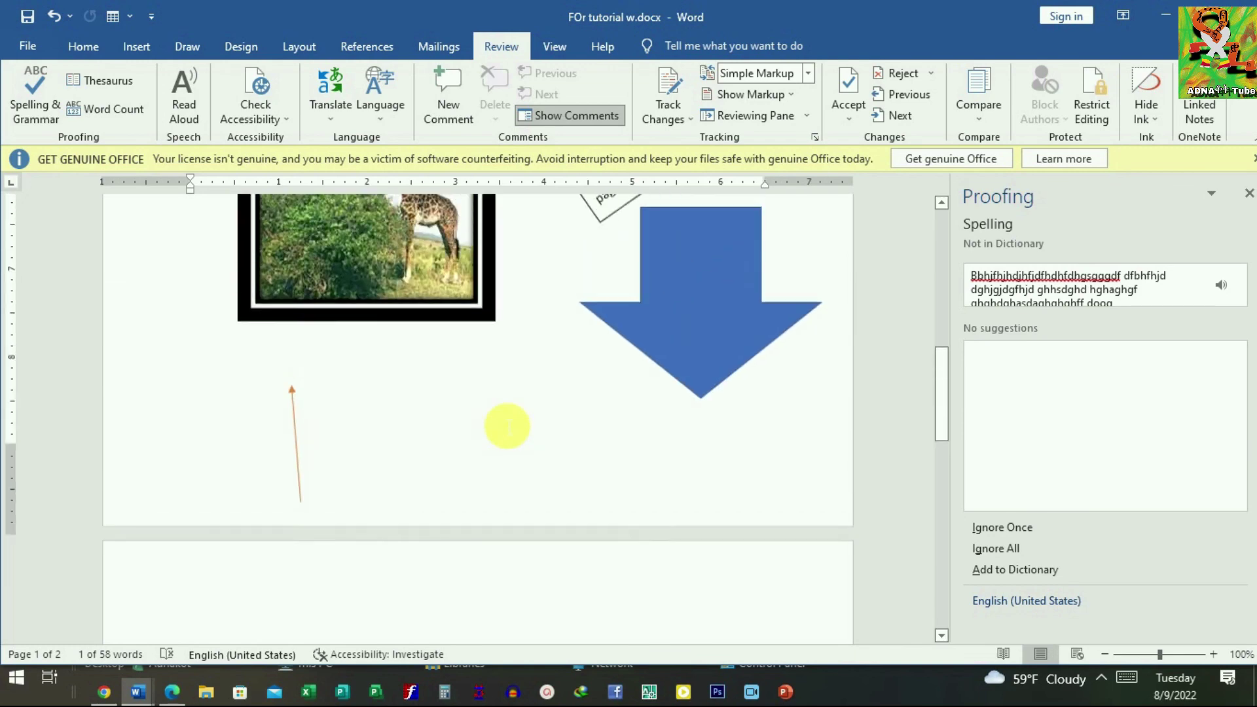
scroll(508, 426, up, 4)
scroll(508, 427, up, 2)
scroll(508, 426, up, 2)
scroll(507, 427, up, 5)
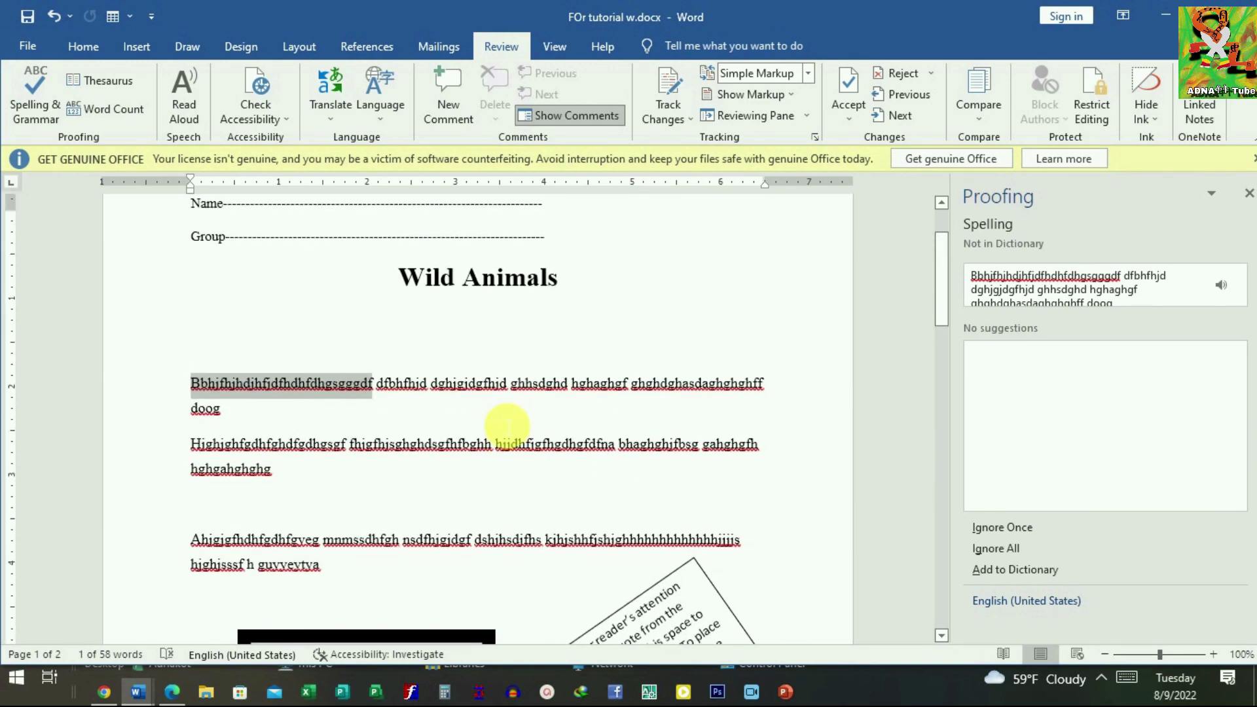
scroll(507, 426, up, 3)
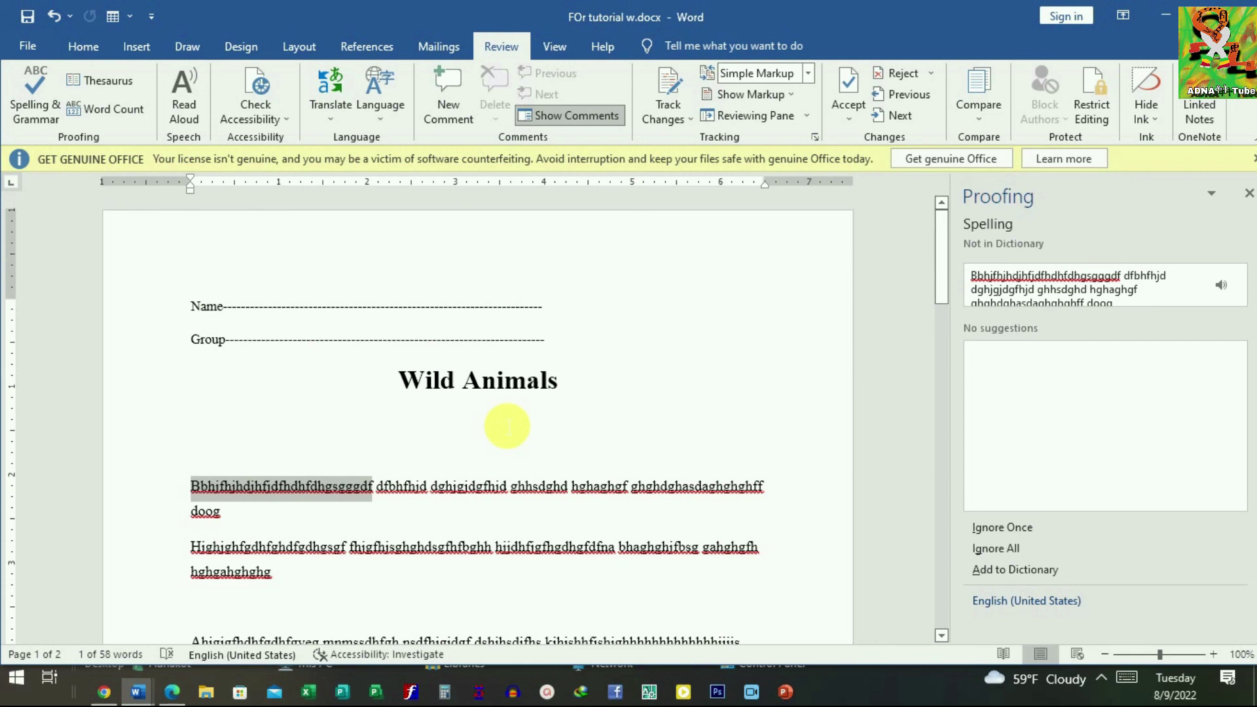